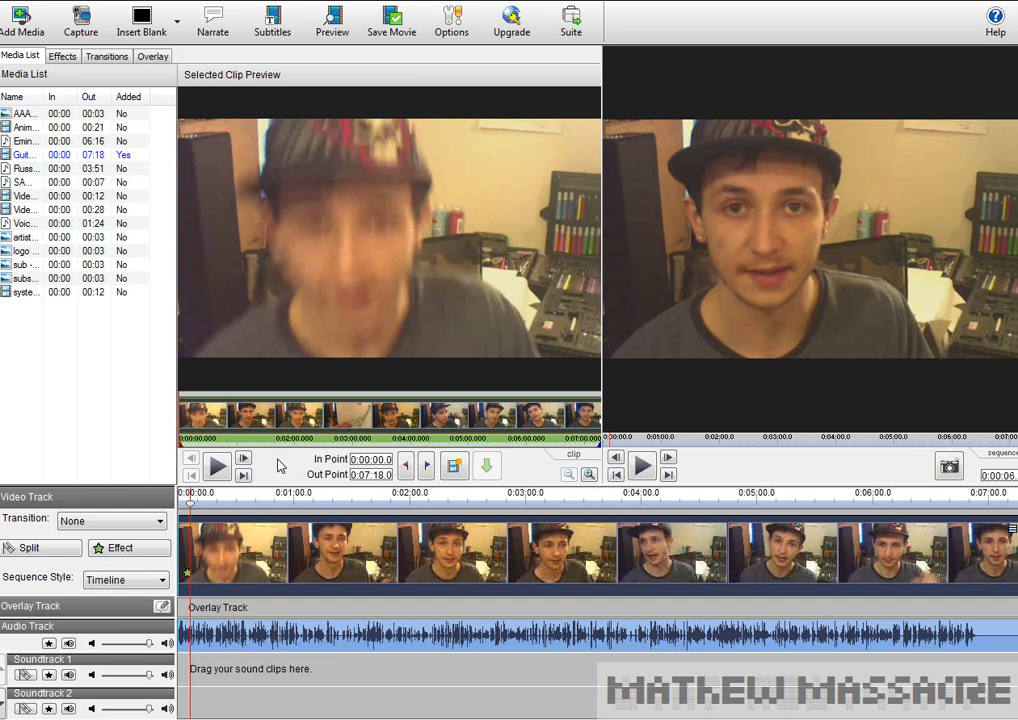
Preview the main talking clip and play part of the 12-second Subscribe clip from the media list
{"action": "left_click", "coordinate": [219, 467]}
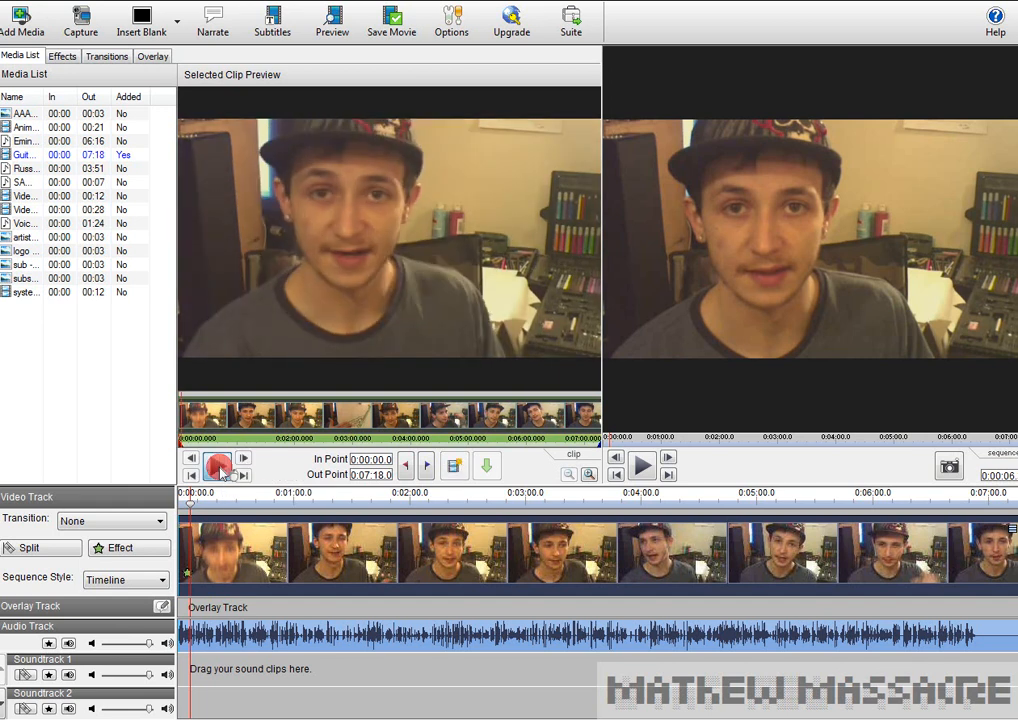
{"action": "left_click", "coordinate": [61, 251]}
{"action": "left_click", "coordinate": [61, 197]}
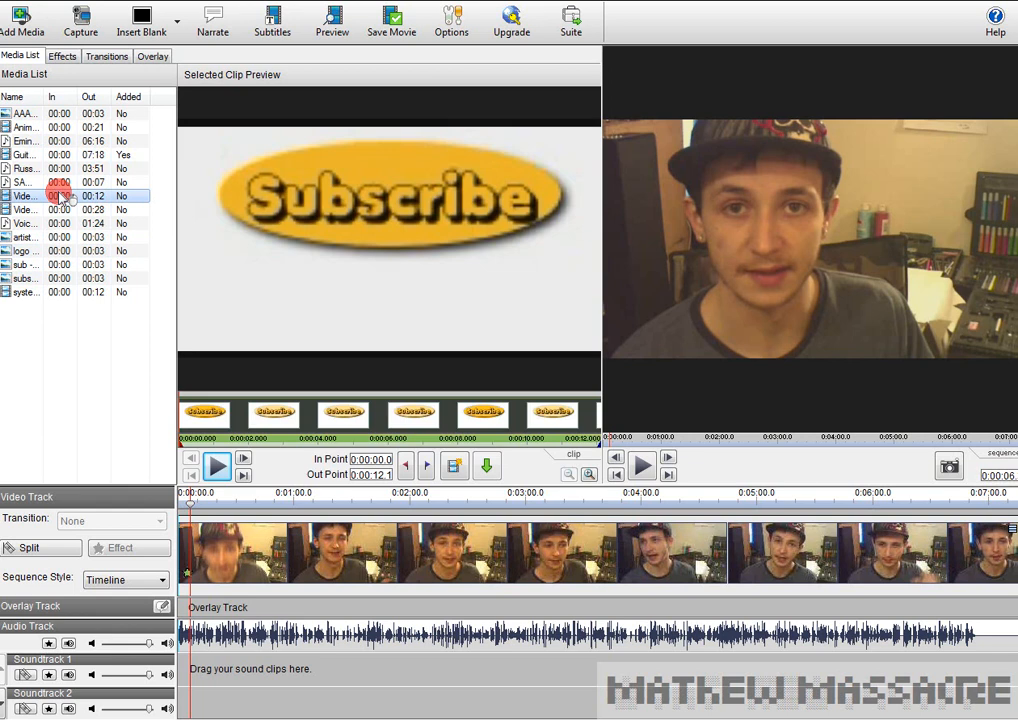
{"action": "left_click", "coordinate": [47, 156]}
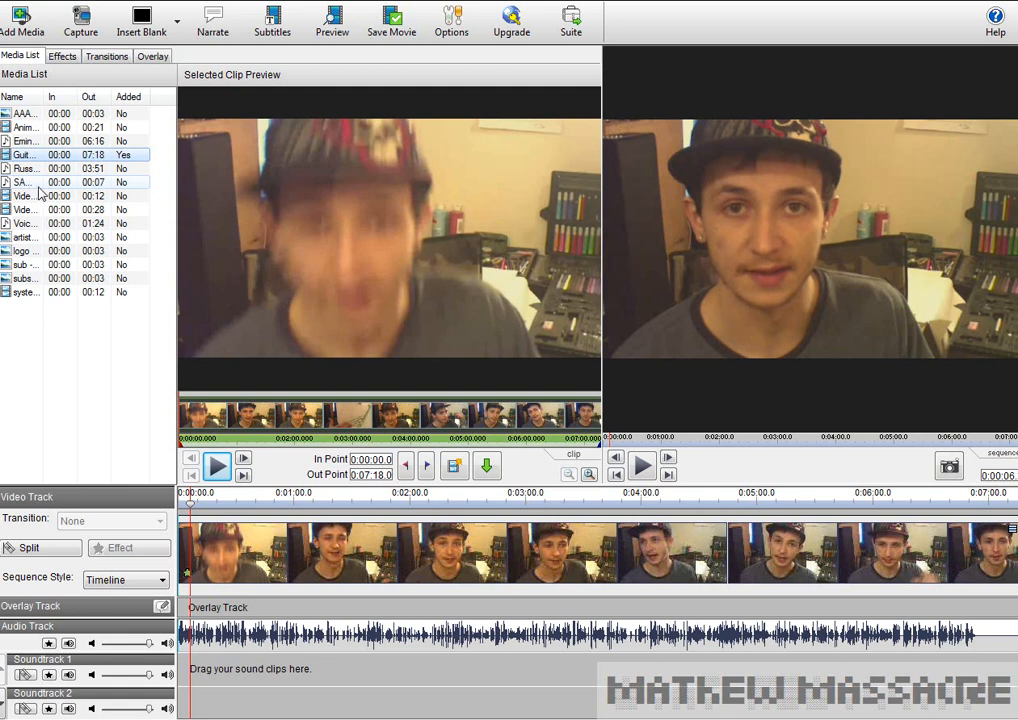
{"action": "left_click", "coordinate": [37, 197]}
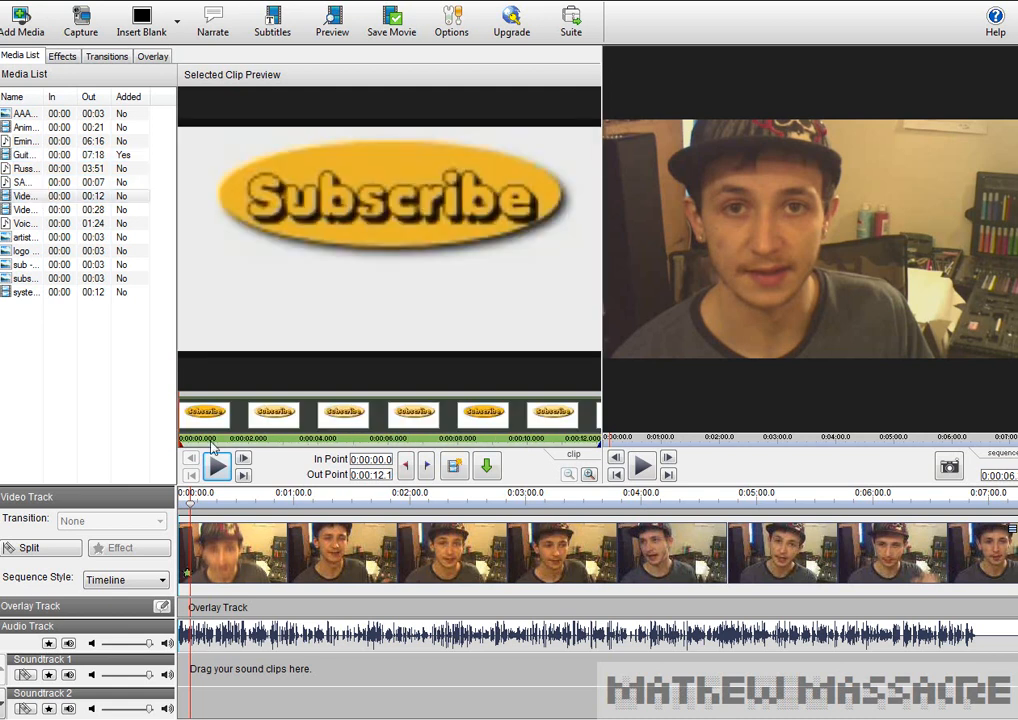
{"action": "left_click", "coordinate": [217, 465]}
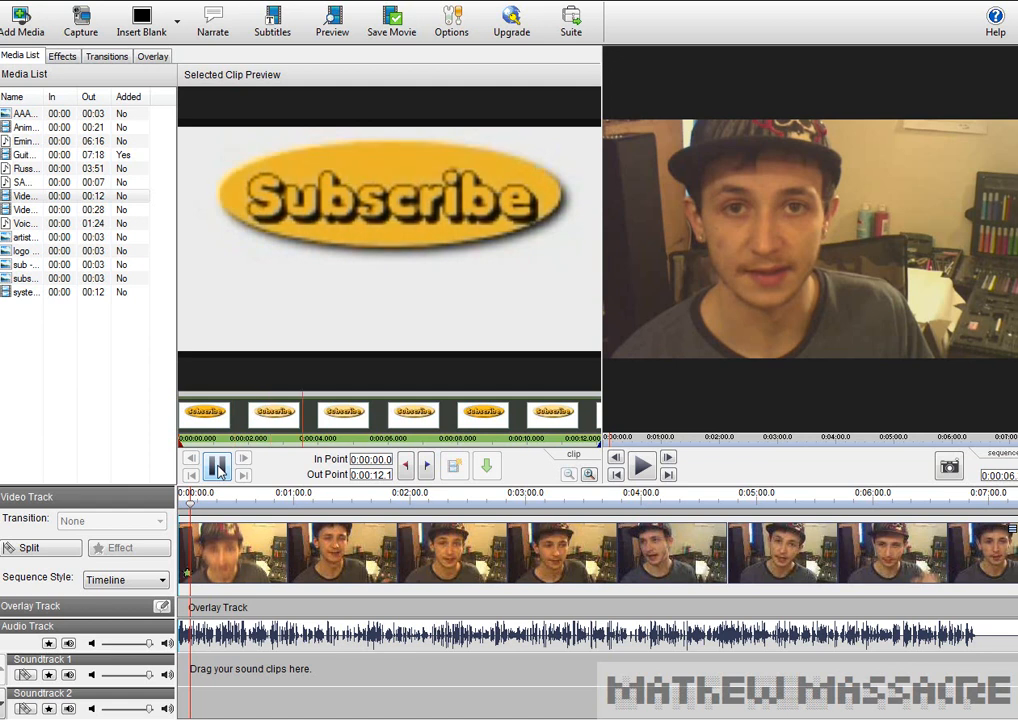
{"action": "left_click", "coordinate": [217, 466]}
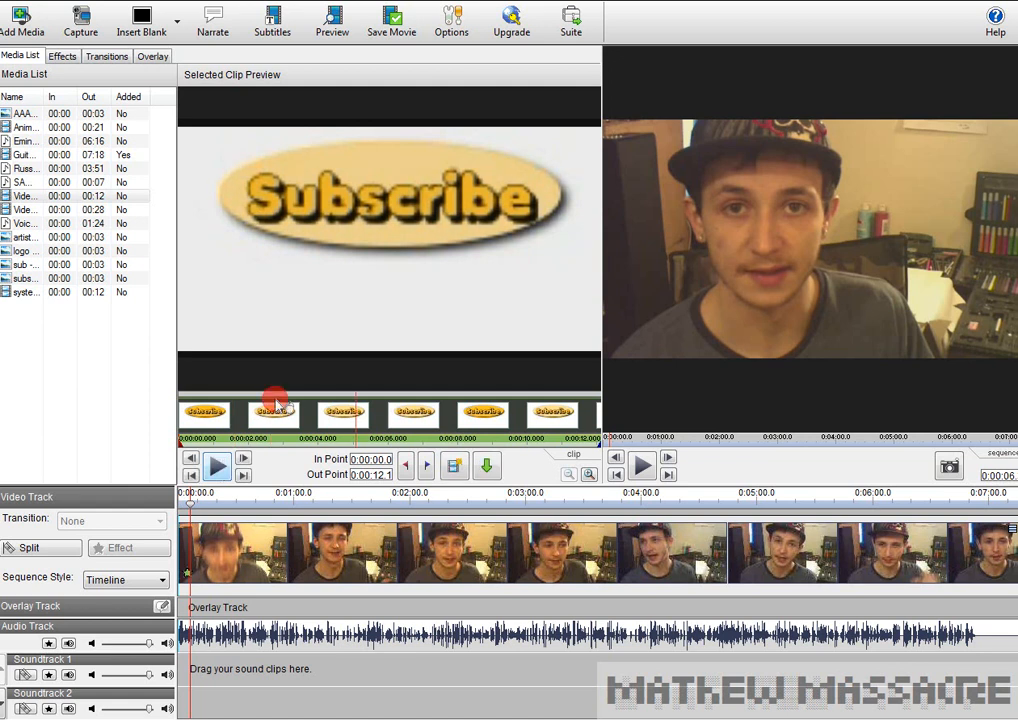
{"action": "left_click", "coordinate": [74, 198]}
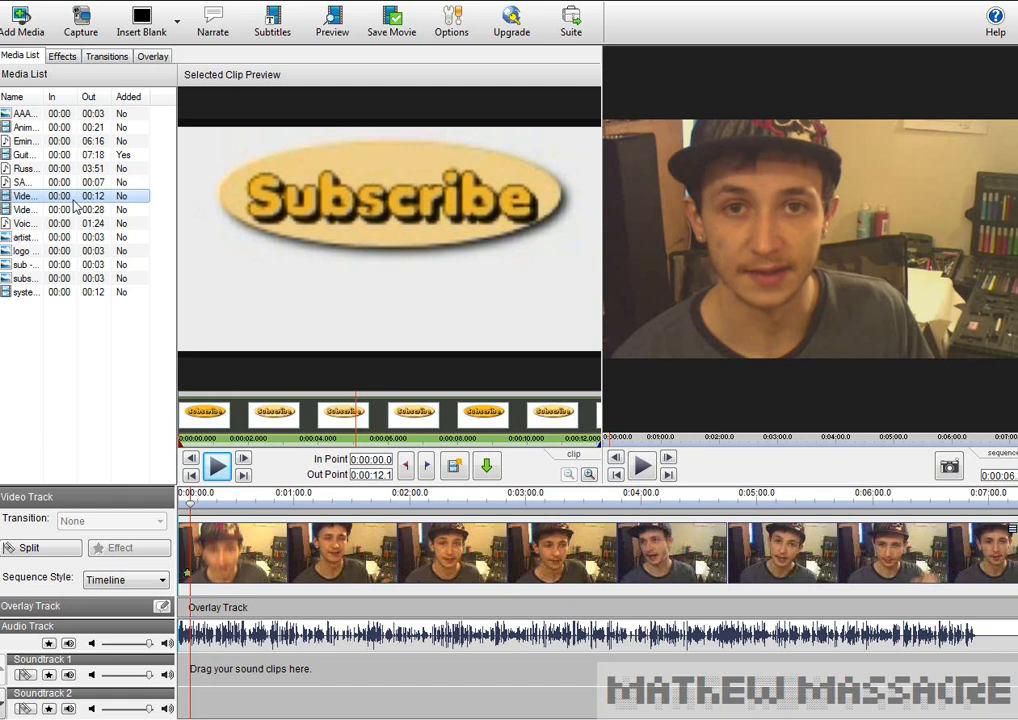
{"action": "left_click", "coordinate": [60, 155]}
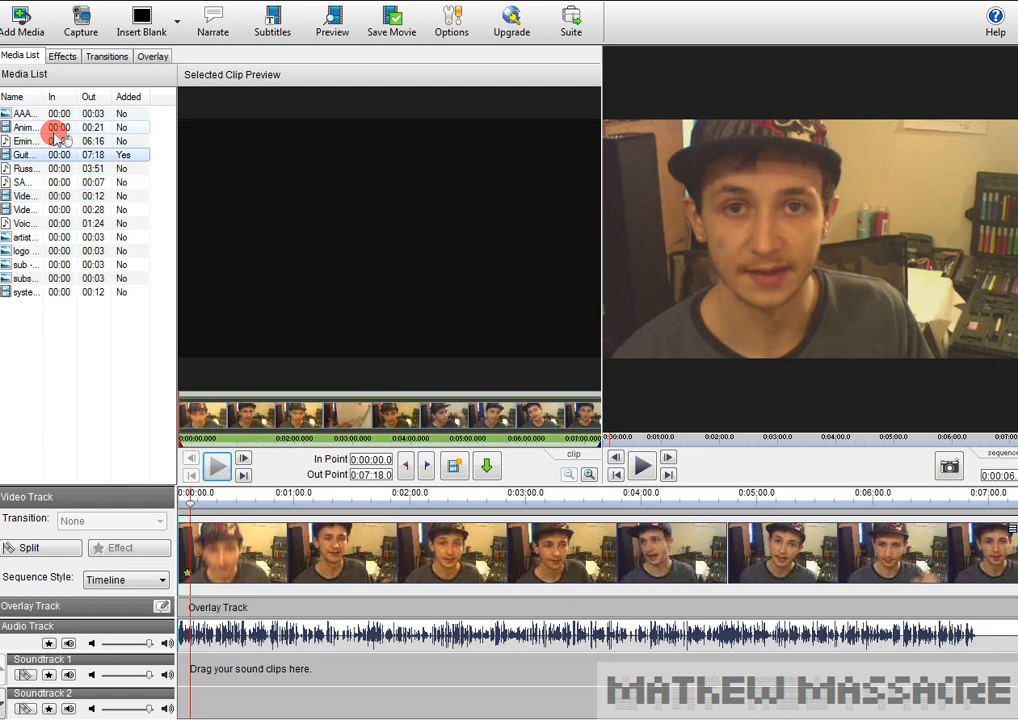
Place the 21-second animated intro clip at the start of the video track and play part of it
{"action": "left_click", "coordinate": [57, 128]}
{"action": "left_click_drag", "start_coordinate": [56, 134], "coordinate": [193, 544]}
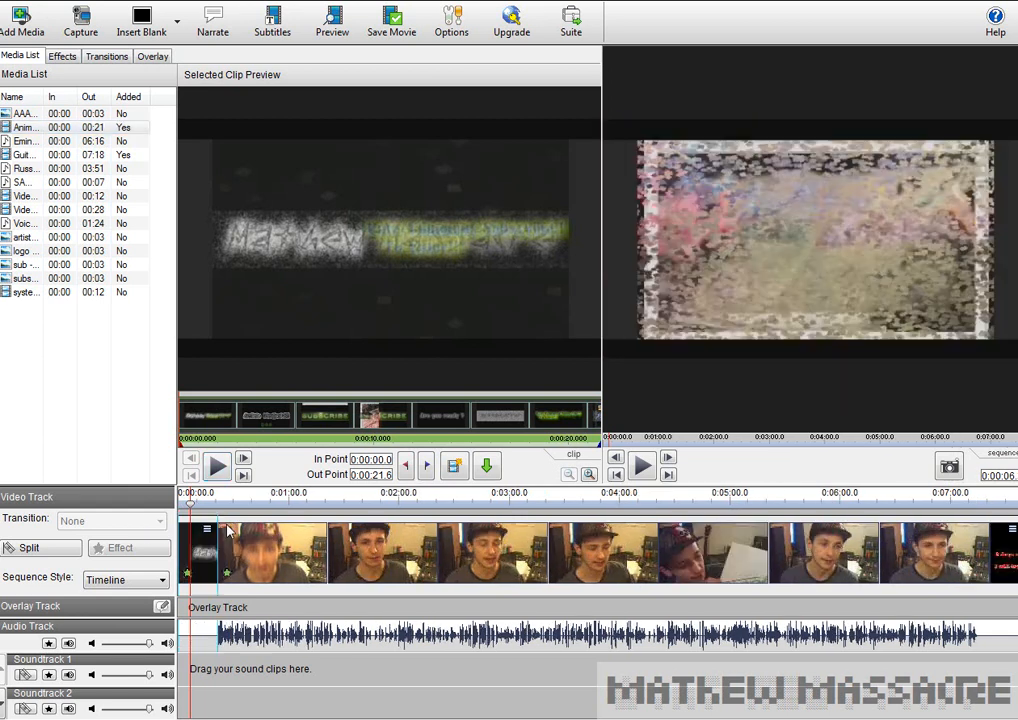
{"action": "left_click", "coordinate": [192, 597]}
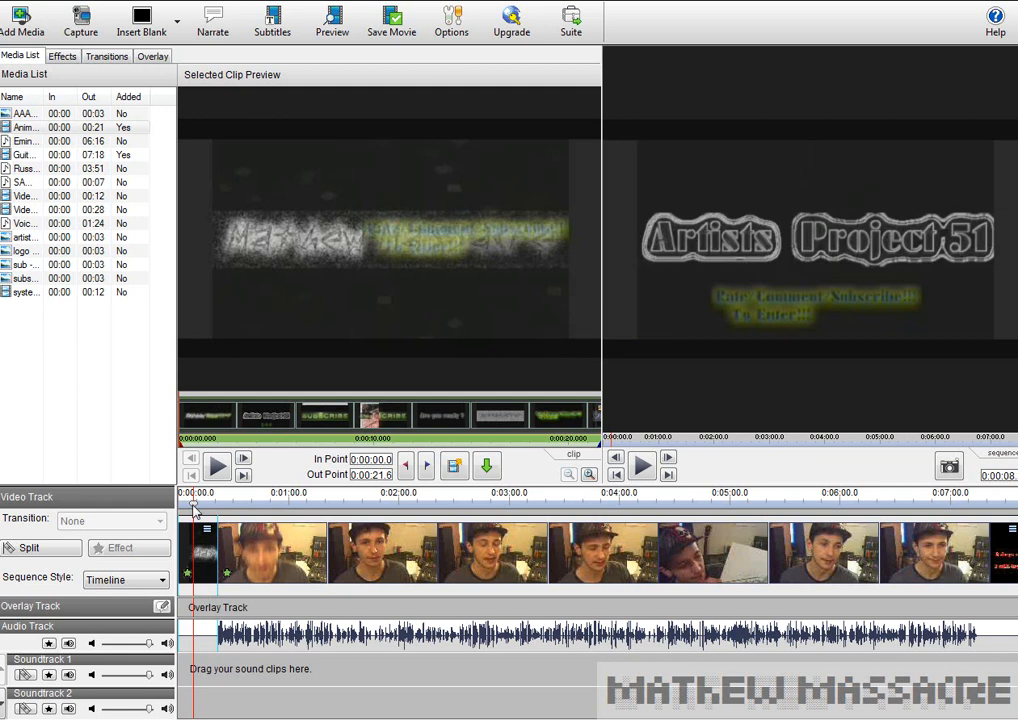
{"action": "left_click", "coordinate": [216, 467]}
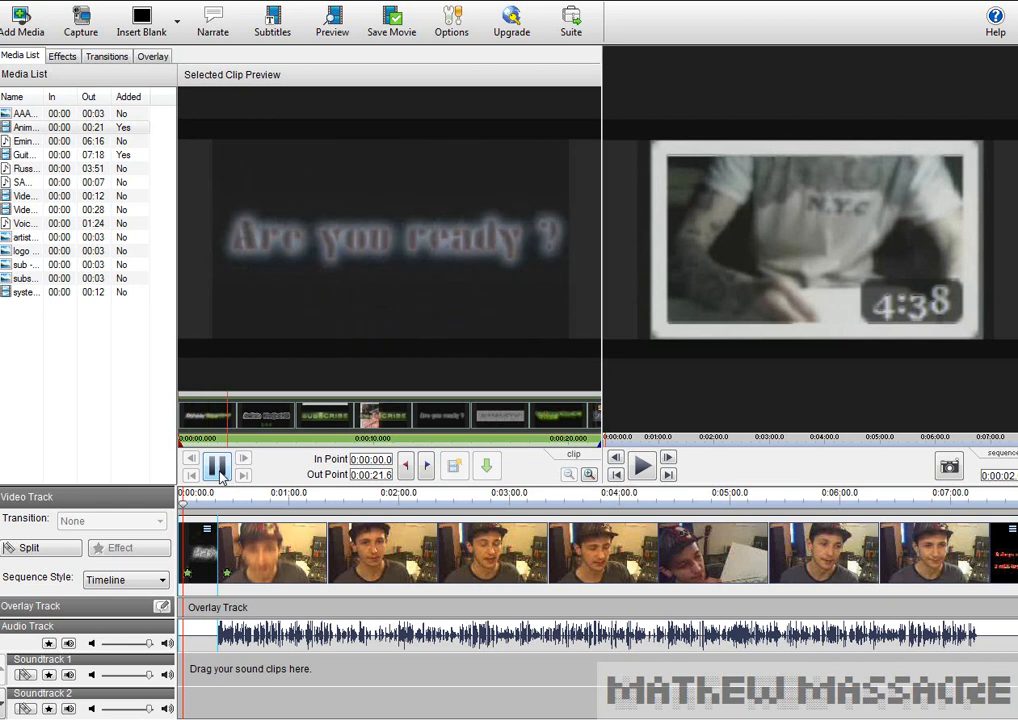
{"action": "left_click", "coordinate": [220, 470]}
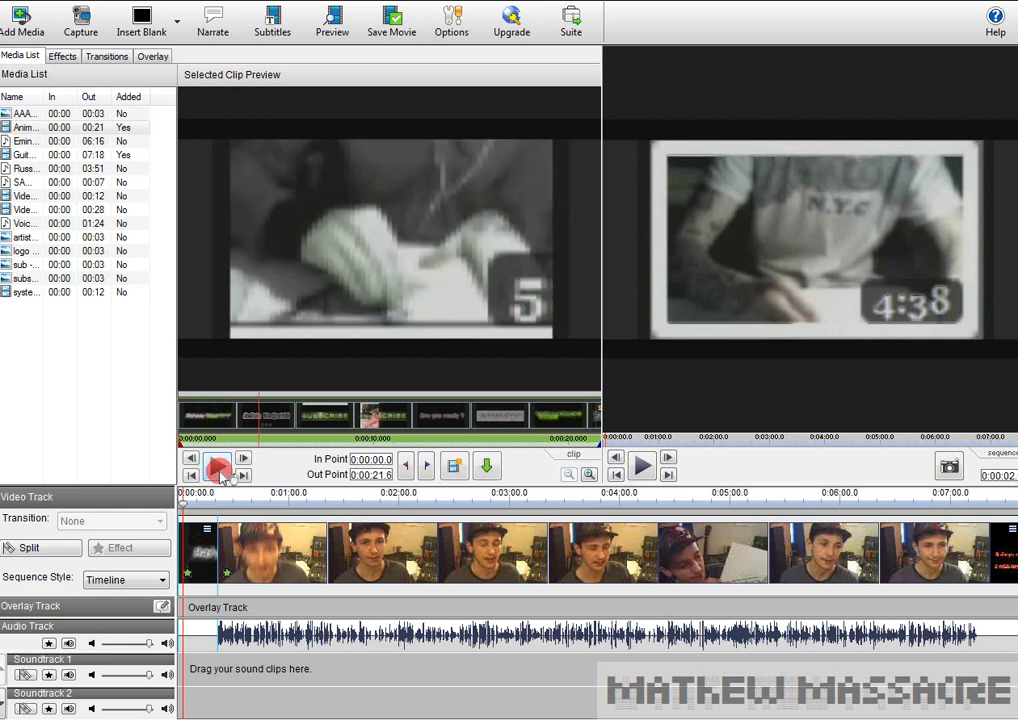
Unlink the intro clip's sound from its video in the audio track
{"action": "left_click", "coordinate": [207, 637]}
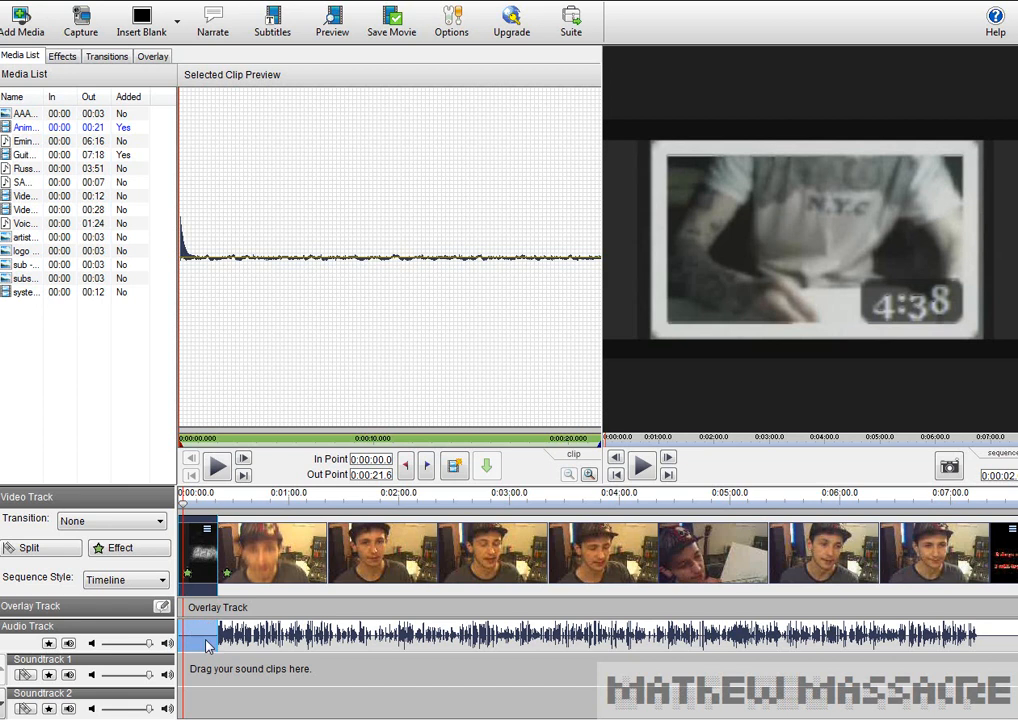
{"action": "right_click", "coordinate": [206, 640]}
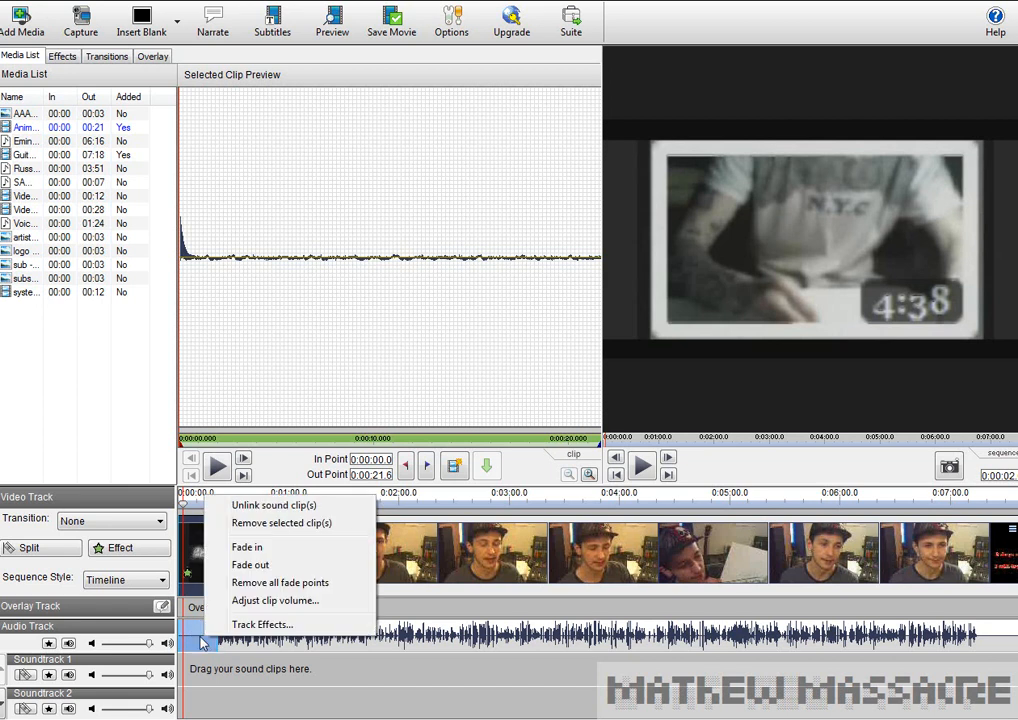
{"action": "left_click", "coordinate": [137, 629]}
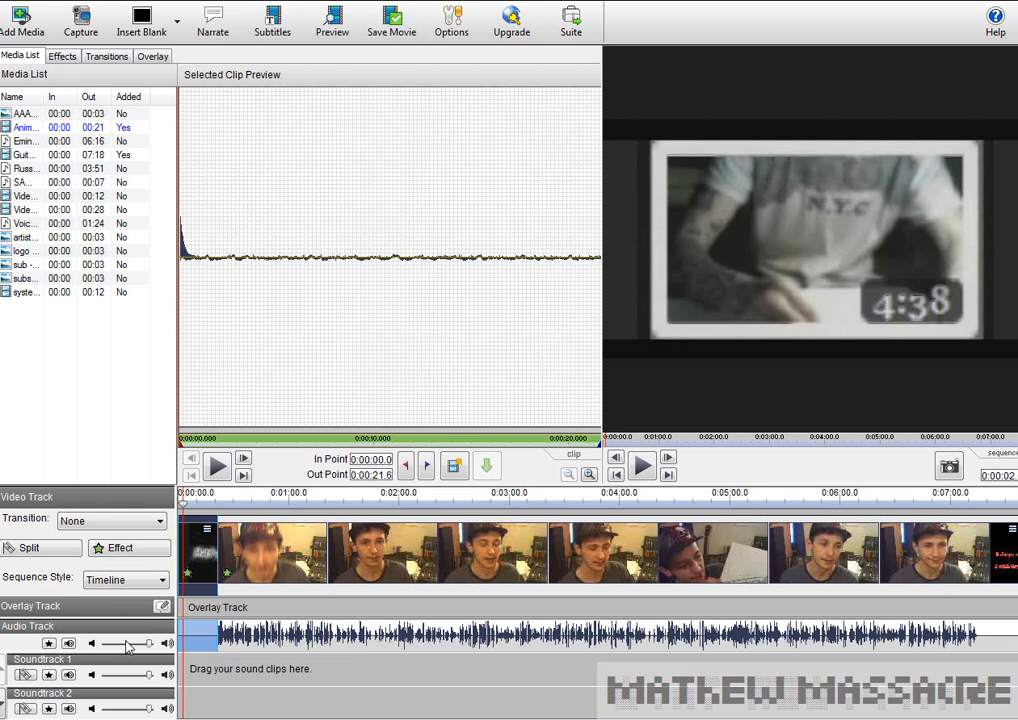
{"action": "right_click", "coordinate": [192, 634]}
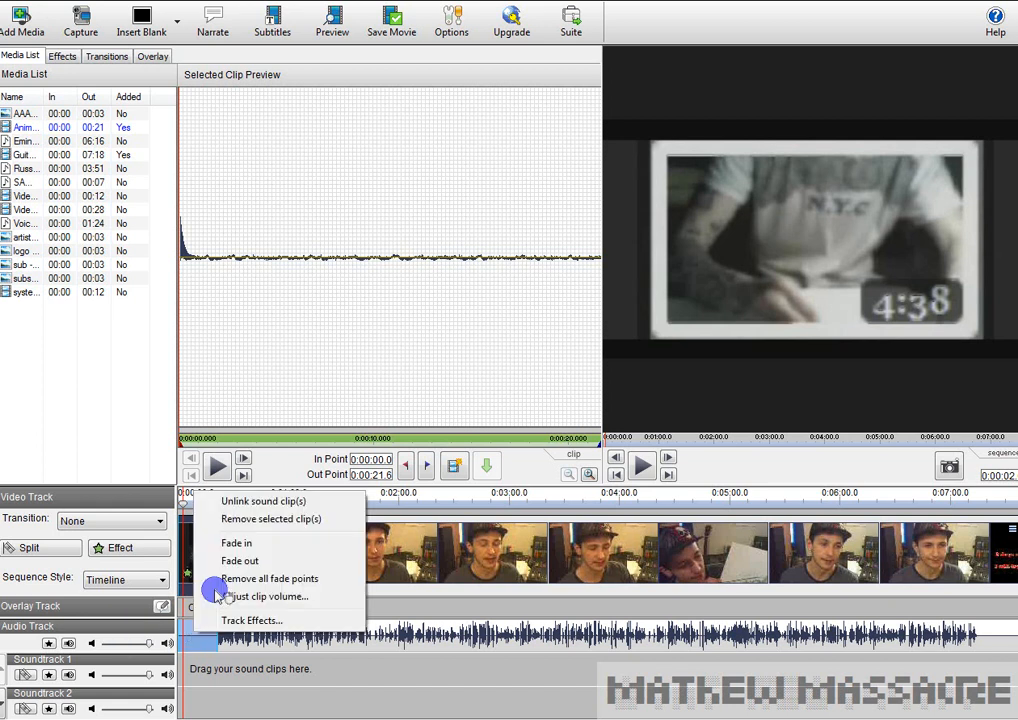
{"action": "left_click", "coordinate": [252, 501]}
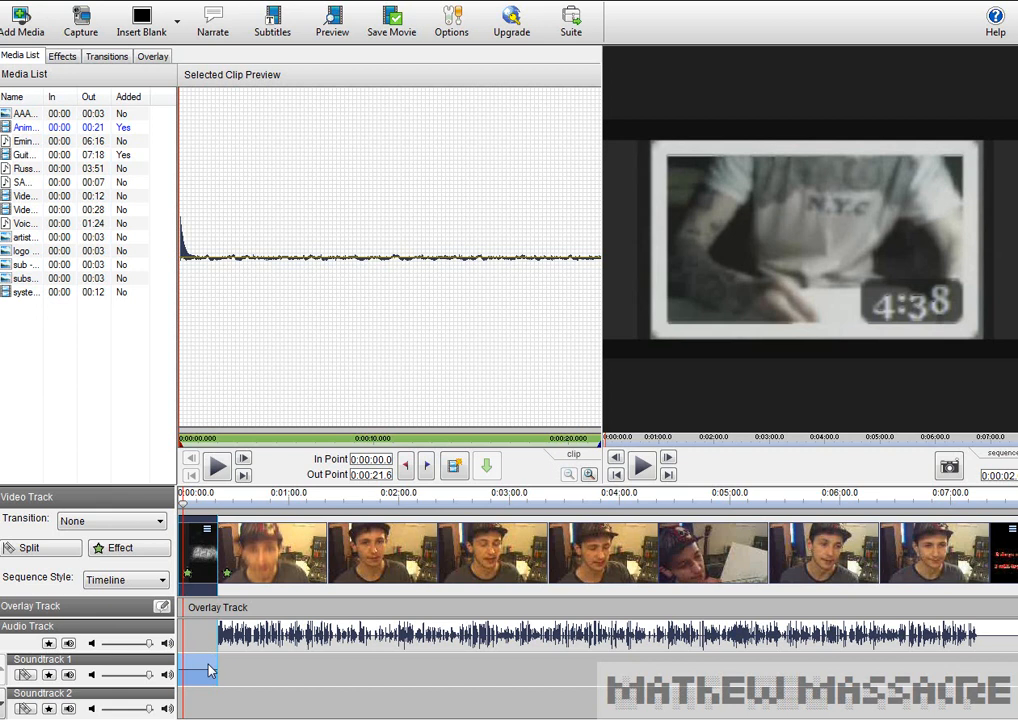
Move the intro's unlinked audio to Soundtrack 2 and remove it
{"action": "left_click_drag", "start_coordinate": [201, 679], "coordinate": [209, 711]}
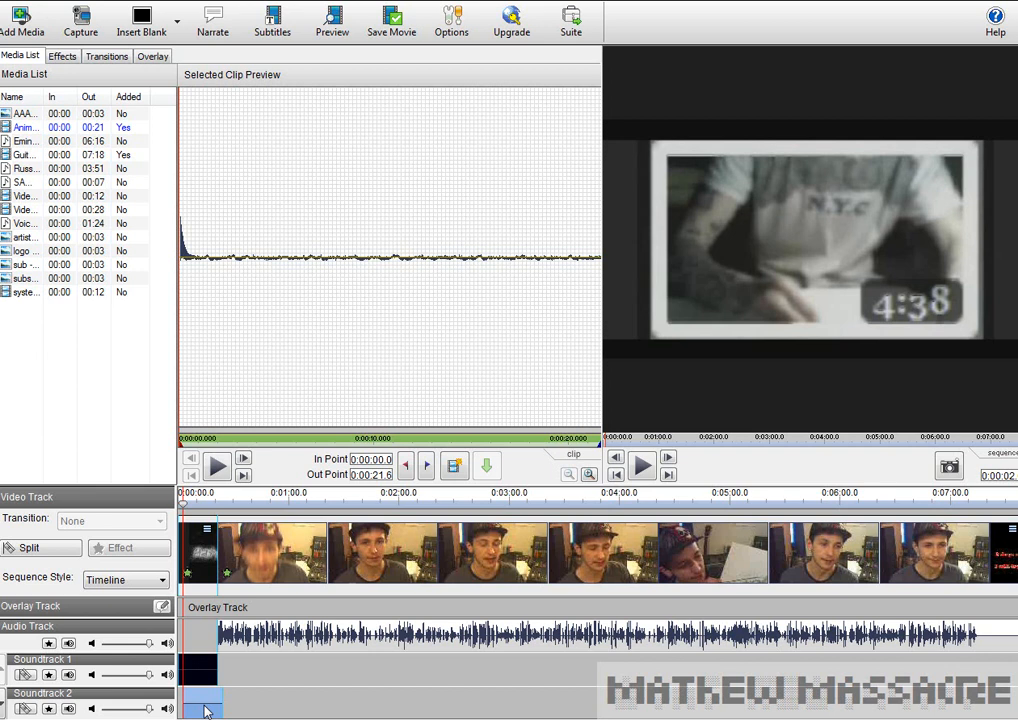
{"action": "right_click", "coordinate": [205, 711]}
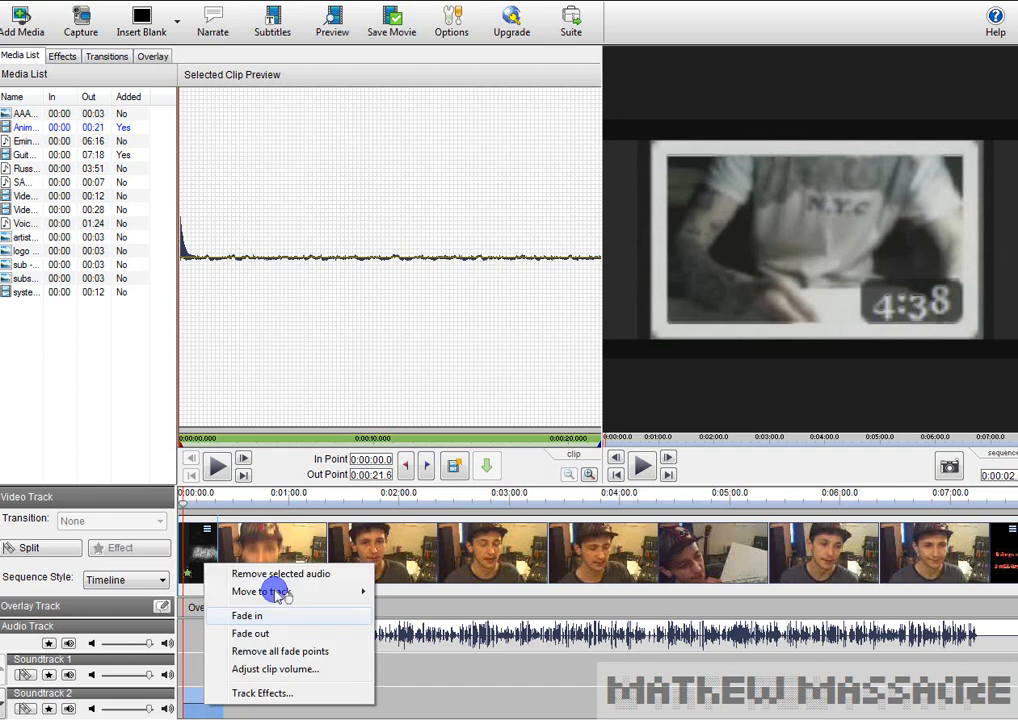
{"action": "left_click", "coordinate": [273, 574]}
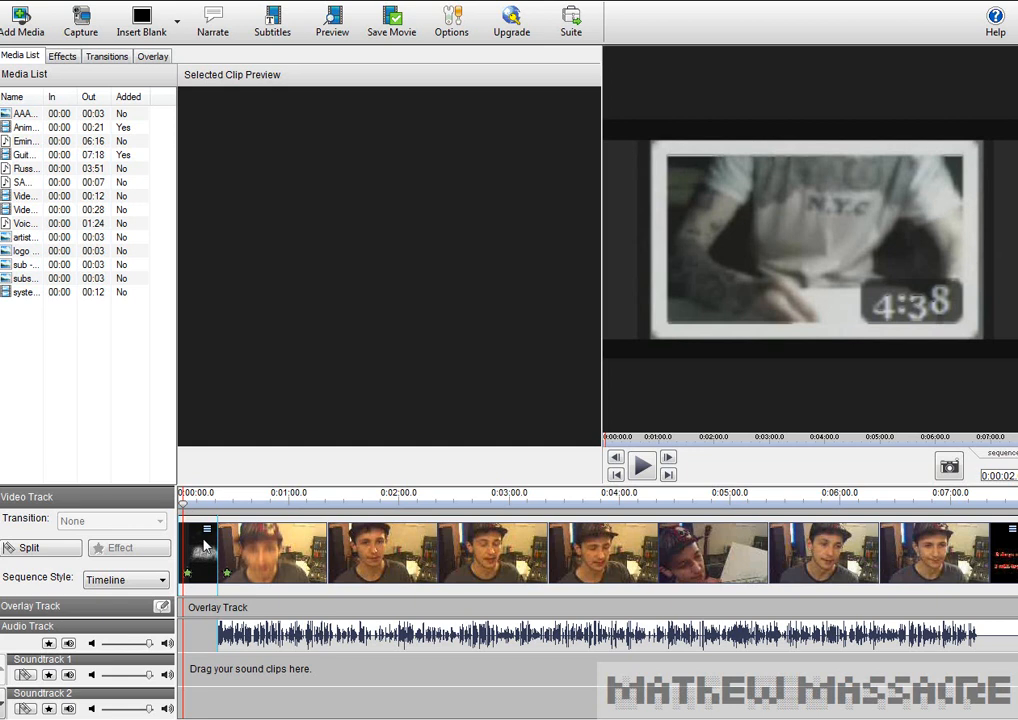
Split the main talking clip on the video track at about 2:05 and about 2:19
{"action": "left_click_drag", "start_coordinate": [188, 512], "coordinate": [398, 555]}
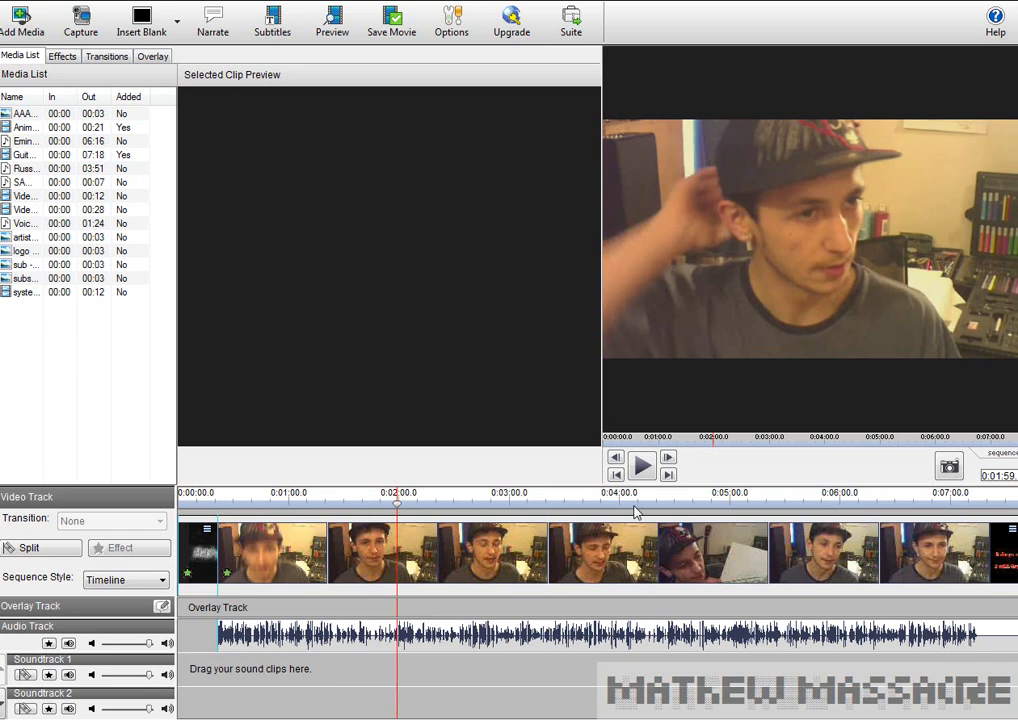
{"action": "left_click", "coordinate": [641, 467]}
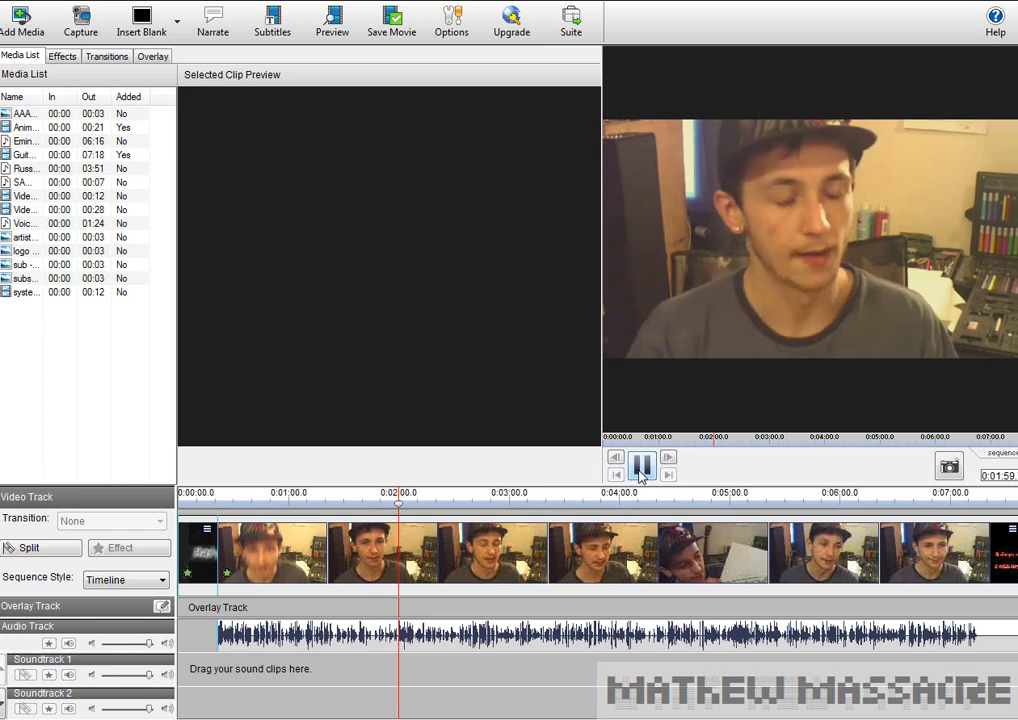
{"action": "left_click", "coordinate": [641, 467]}
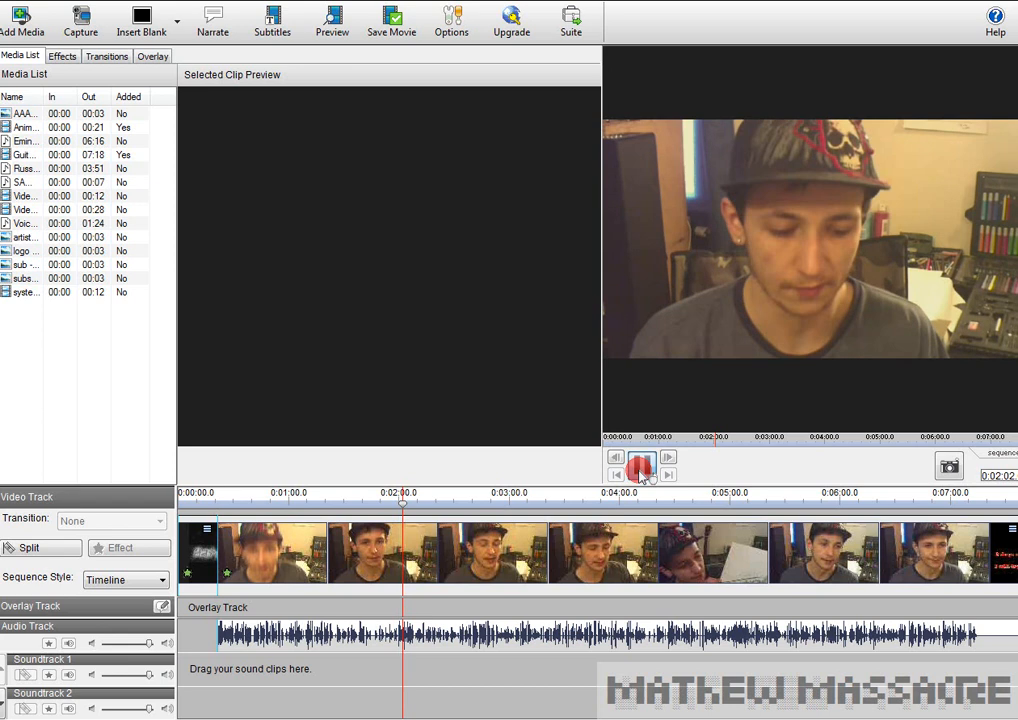
{"action": "left_click", "coordinate": [404, 505]}
{"action": "left_click_drag", "start_coordinate": [405, 508], "coordinate": [410, 508]}
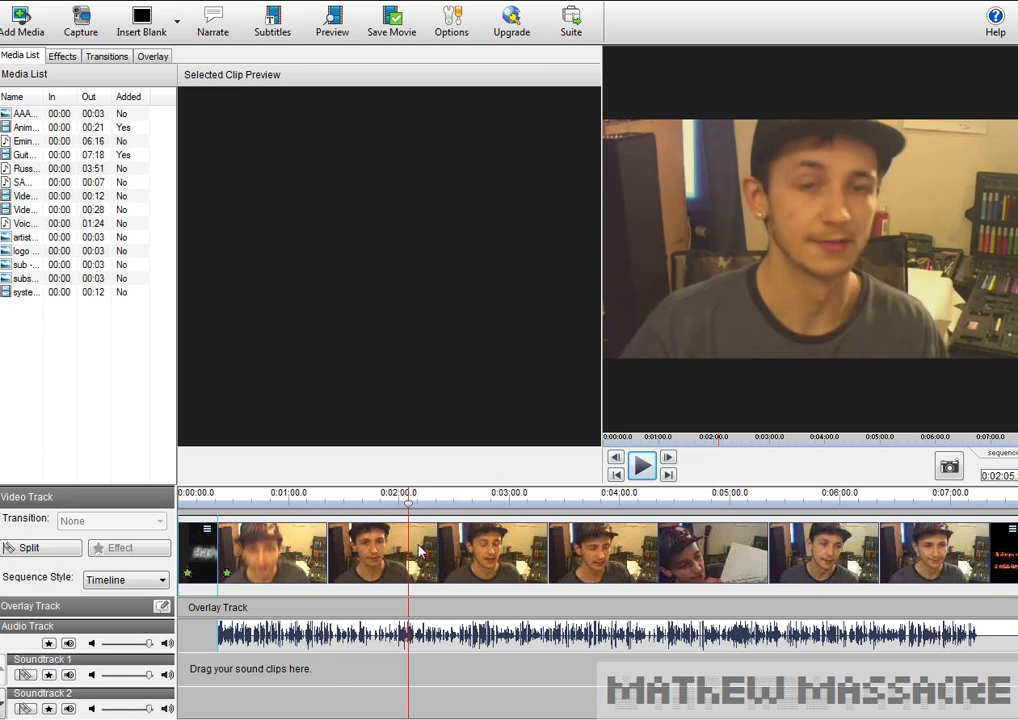
{"action": "left_click", "coordinate": [420, 550]}
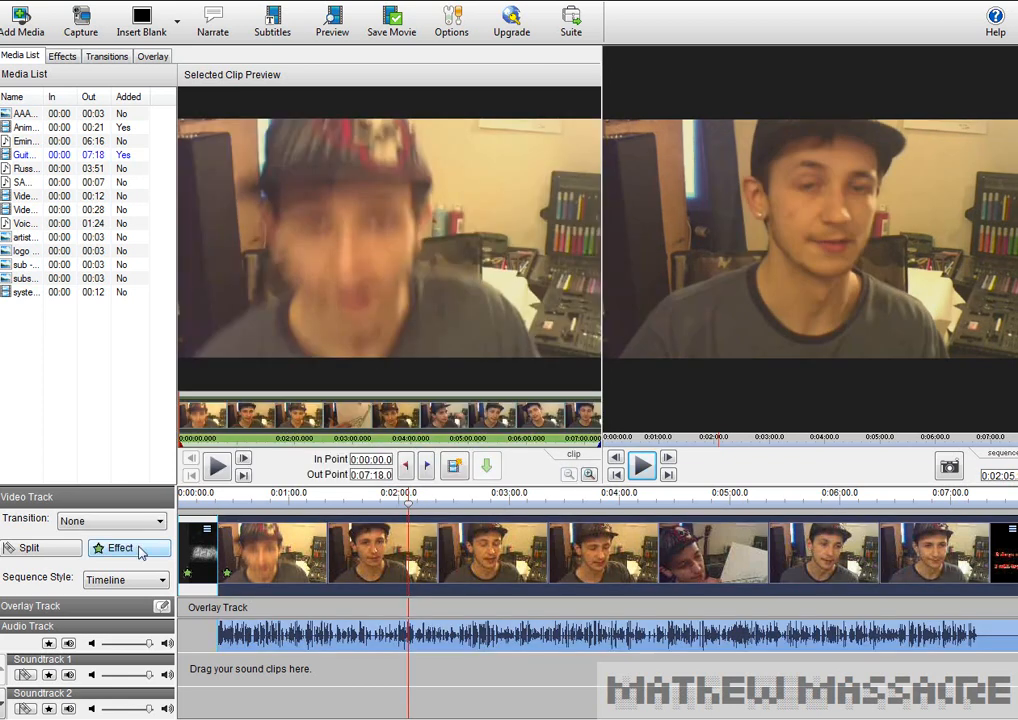
{"action": "left_click", "coordinate": [60, 548]}
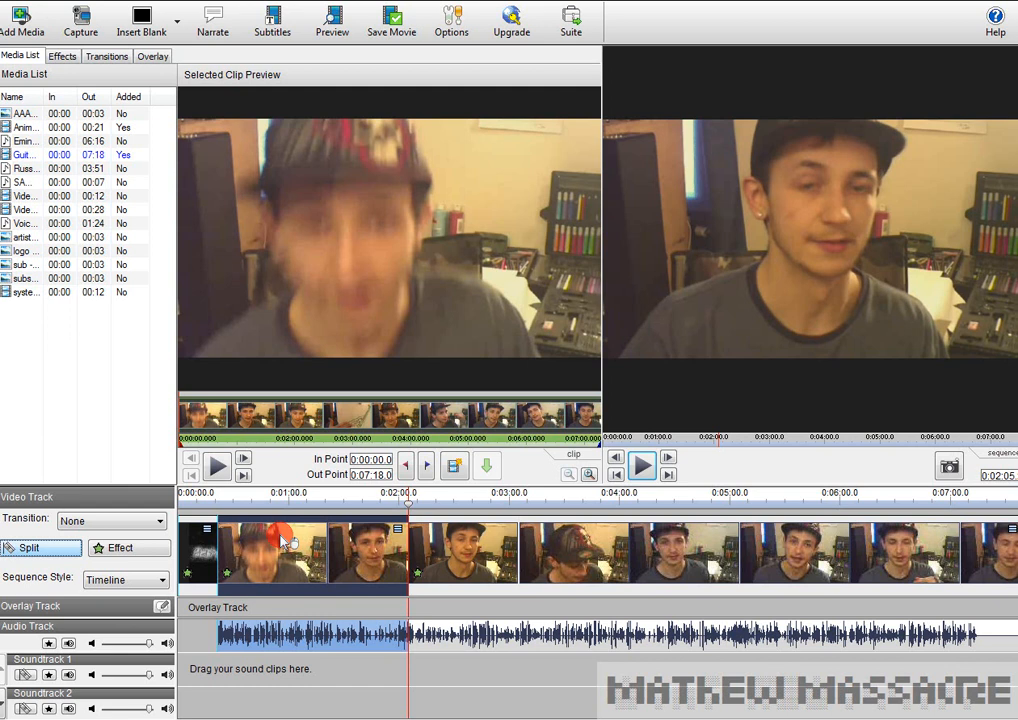
{"action": "left_click_drag", "start_coordinate": [408, 510], "coordinate": [436, 510]}
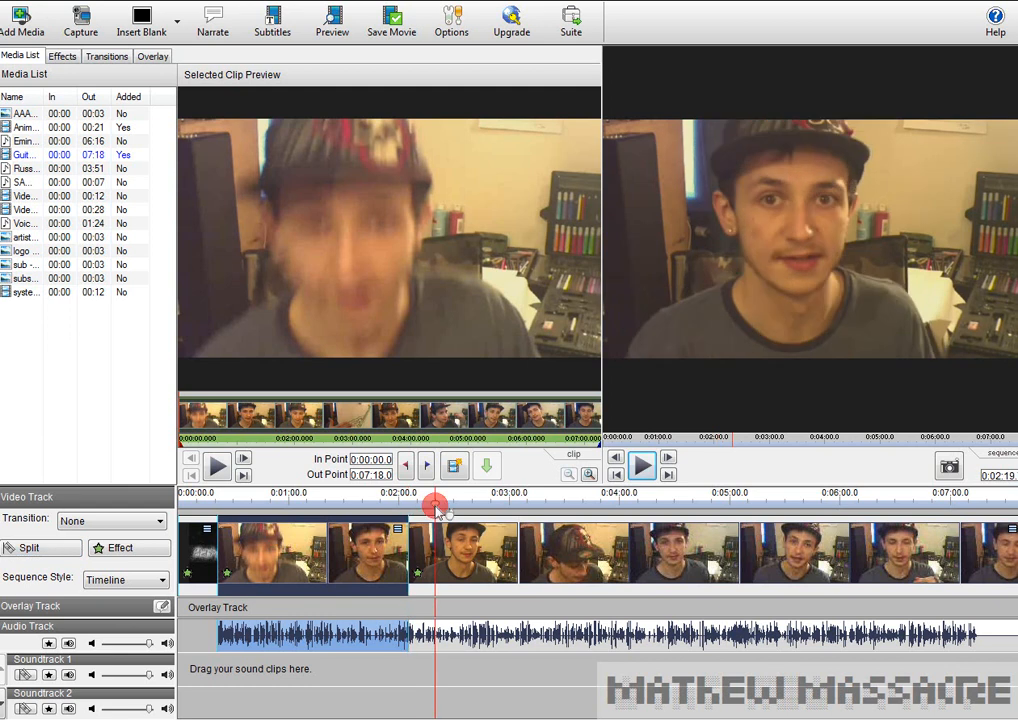
{"action": "left_click", "coordinate": [61, 556]}
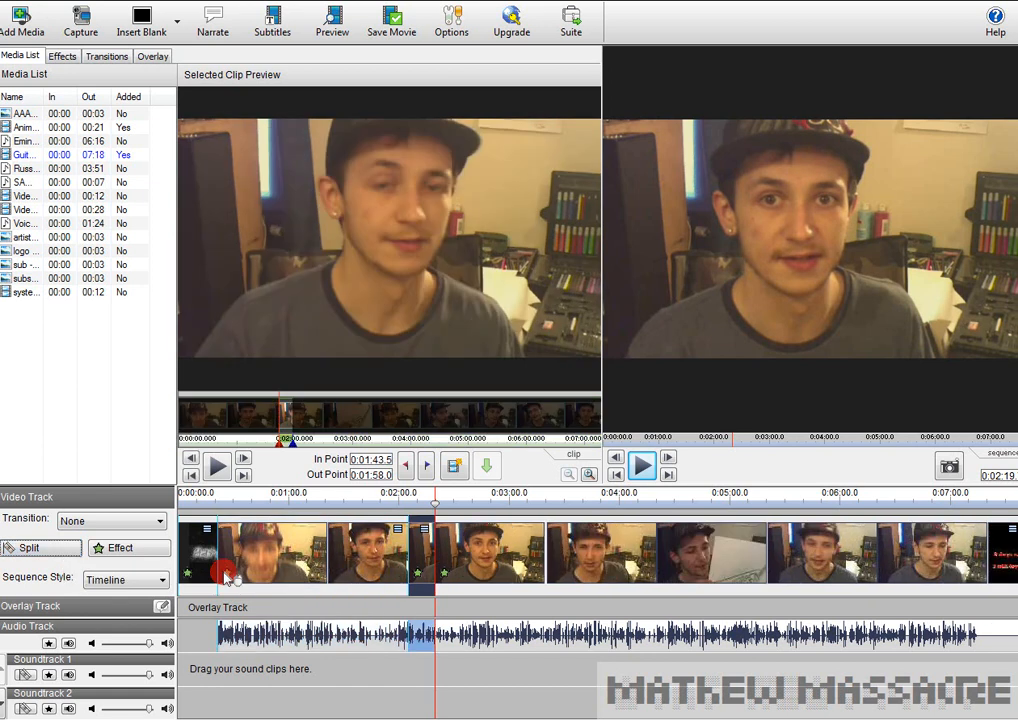
Unlink the sound of the short segment between the two splits and remove it from Soundtrack 2
{"action": "right_click", "coordinate": [420, 643]}
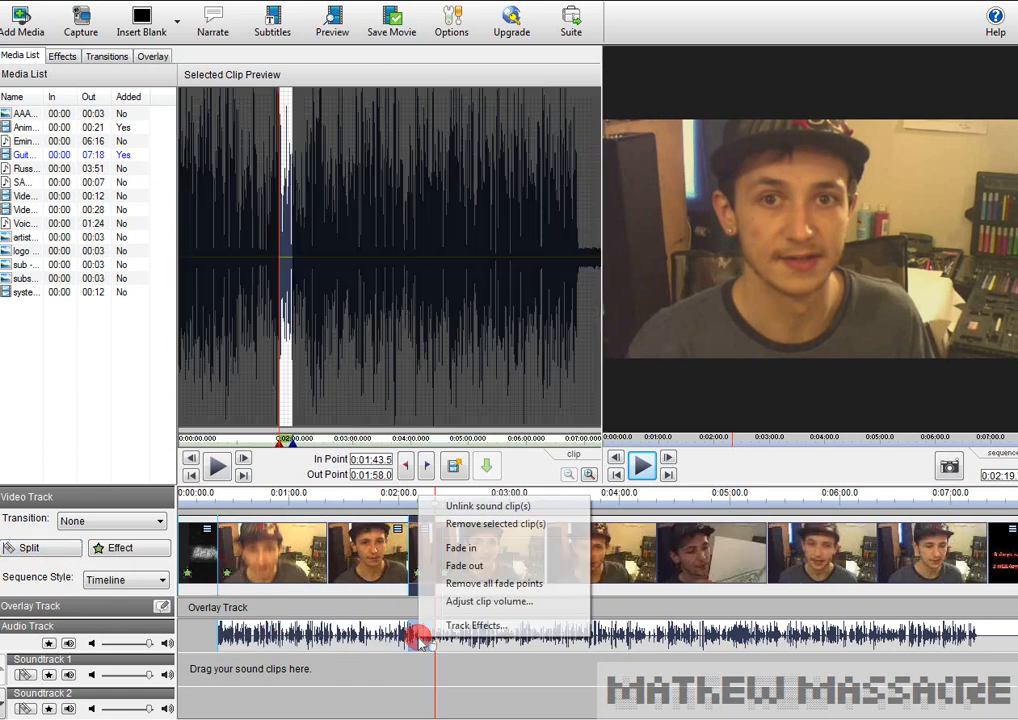
{"action": "left_click", "coordinate": [468, 524]}
{"action": "left_click_drag", "start_coordinate": [420, 635], "coordinate": [420, 708]}
{"action": "right_click", "coordinate": [420, 708]}
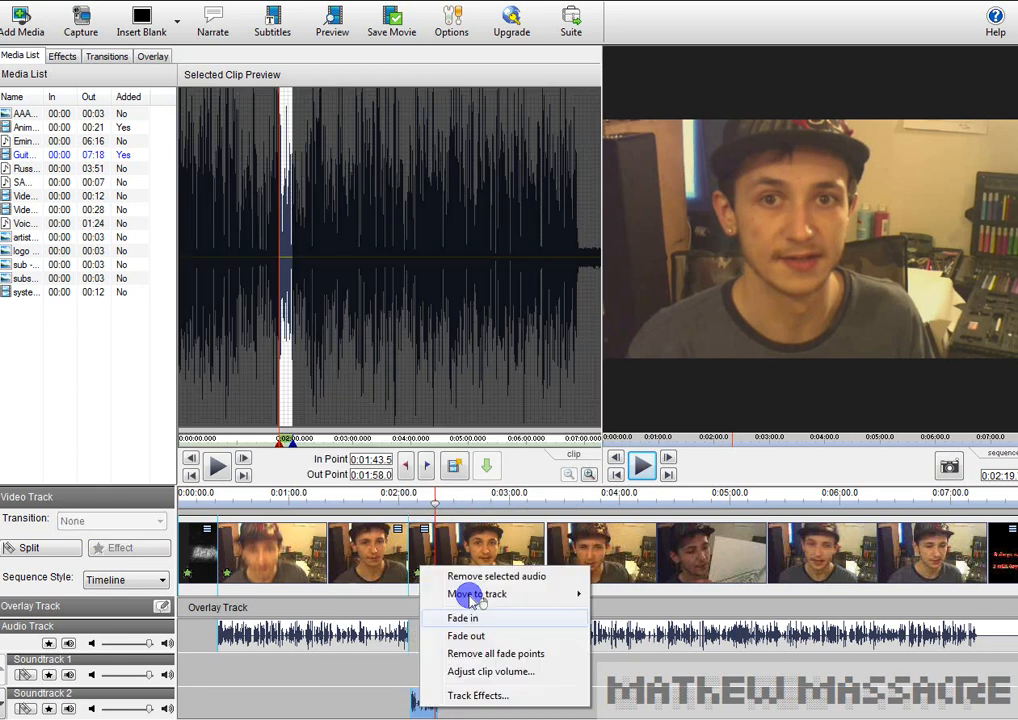
{"action": "left_click", "coordinate": [470, 577]}
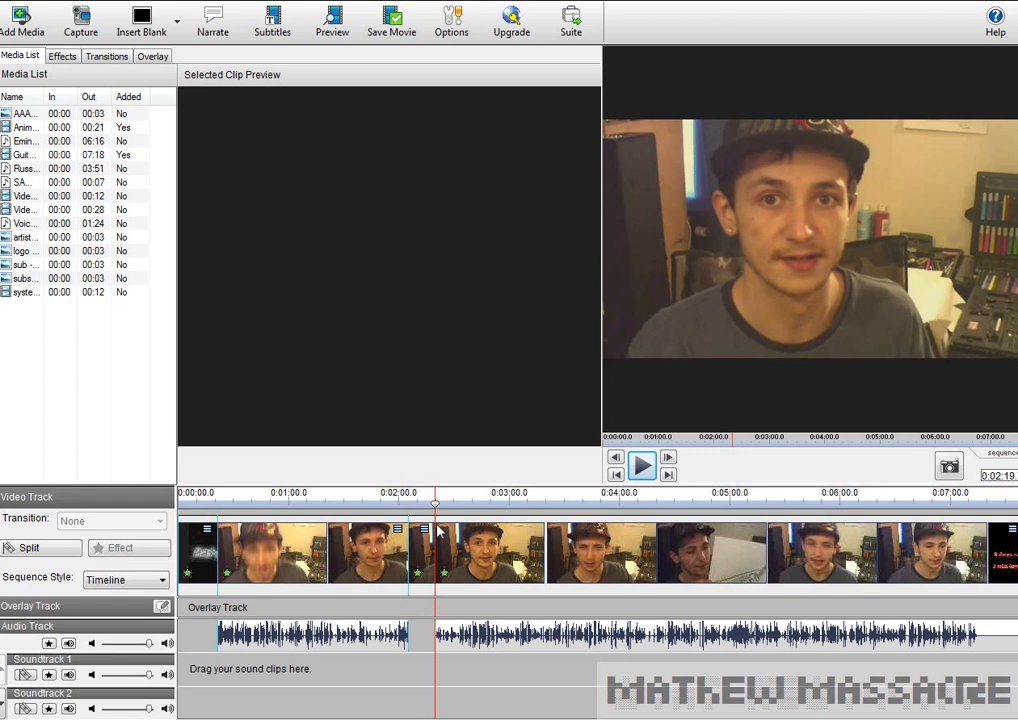
Remove the short video segment between the two splits and set the playhead at the resulting join, about 2:05
{"action": "left_click_drag", "start_coordinate": [436, 512], "coordinate": [413, 533]}
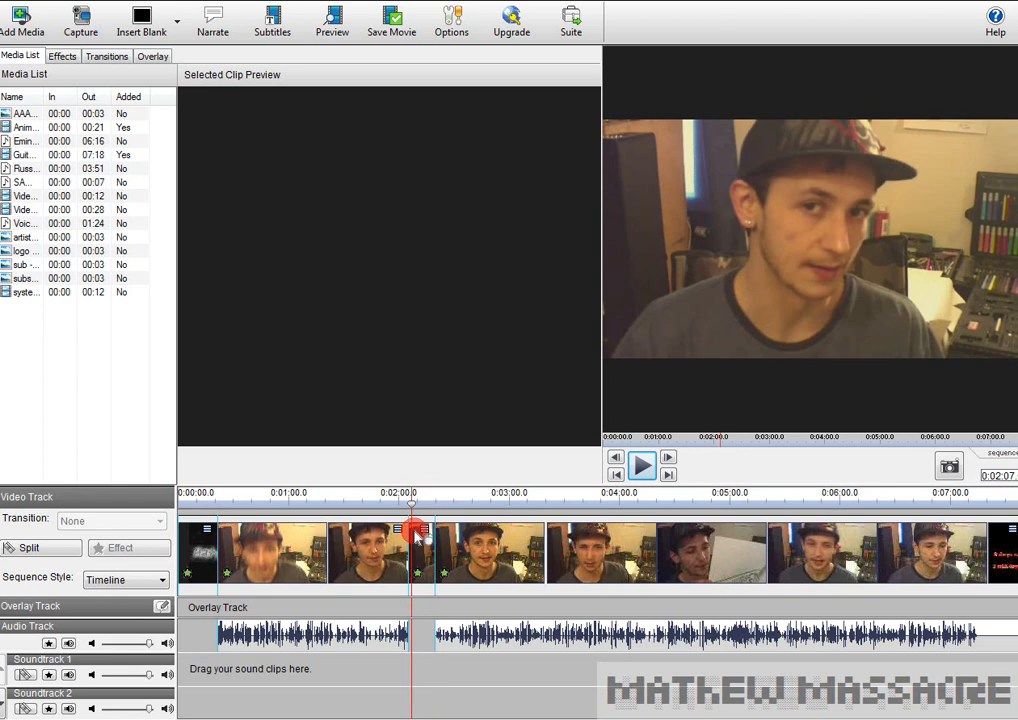
{"action": "left_click", "coordinate": [418, 537]}
{"action": "right_click", "coordinate": [422, 540]}
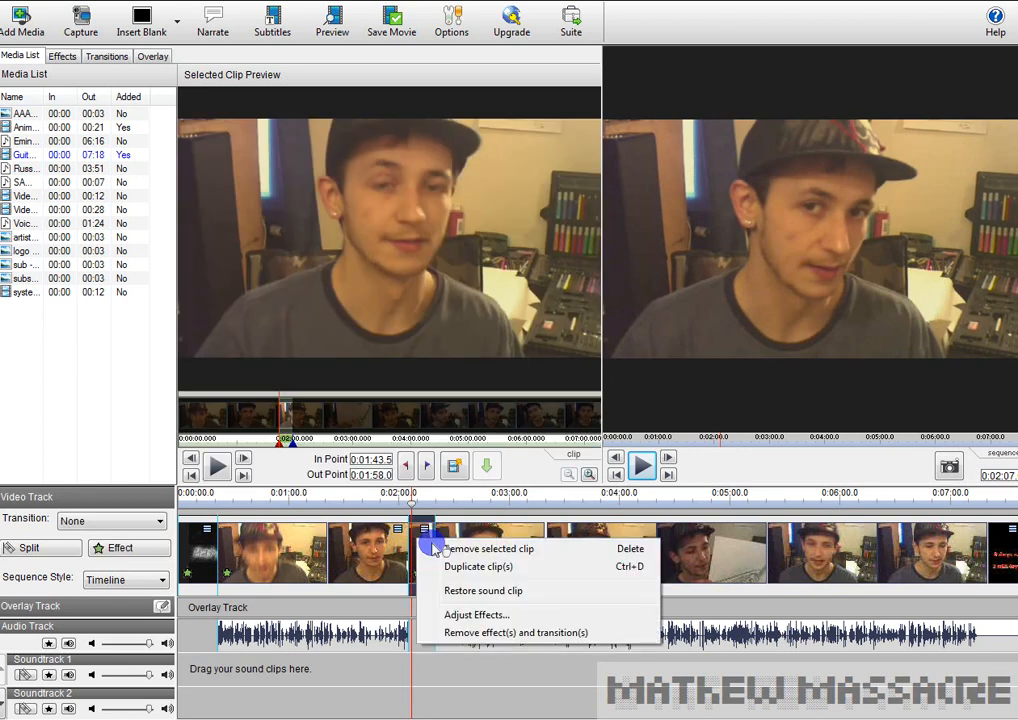
{"action": "left_click", "coordinate": [434, 548]}
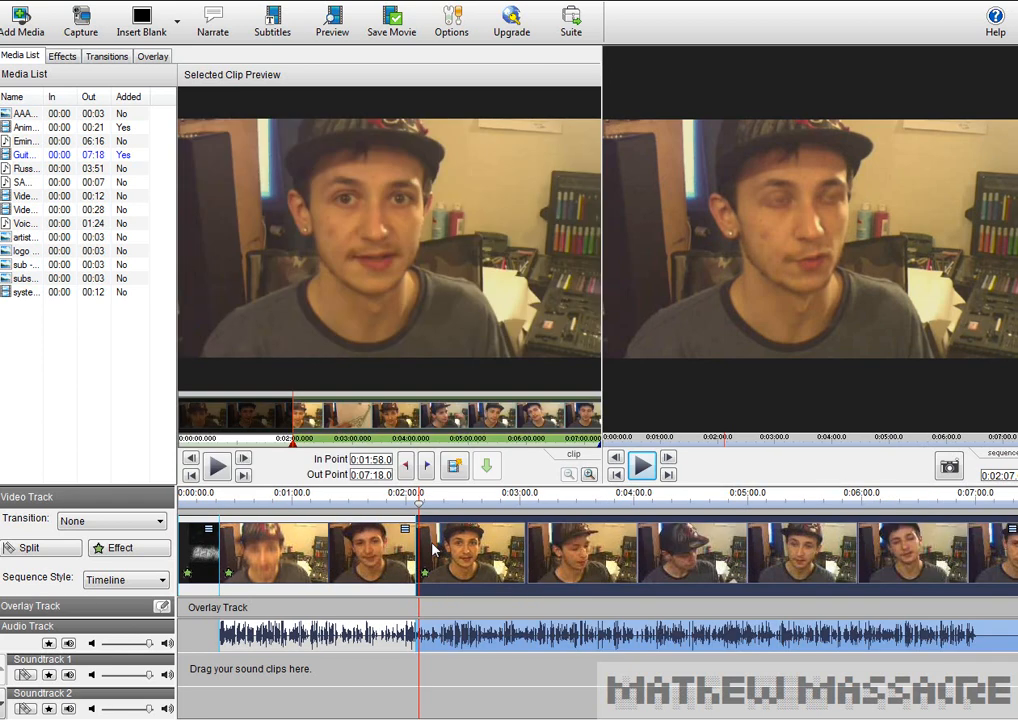
{"action": "left_click", "coordinate": [417, 504]}
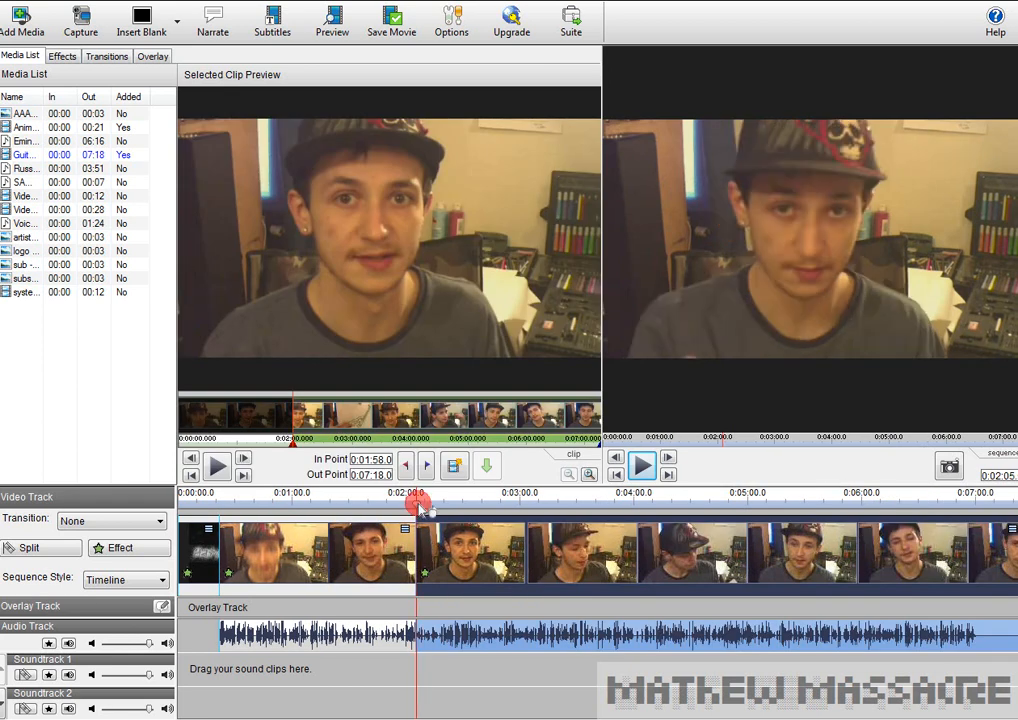
Split the remaining part of the main talking clip at about 2:17, leaving a short segment after the 2:05 join
{"action": "left_click_drag", "start_coordinate": [418, 505], "coordinate": [409, 505]}
{"action": "left_click", "coordinate": [415, 507]}
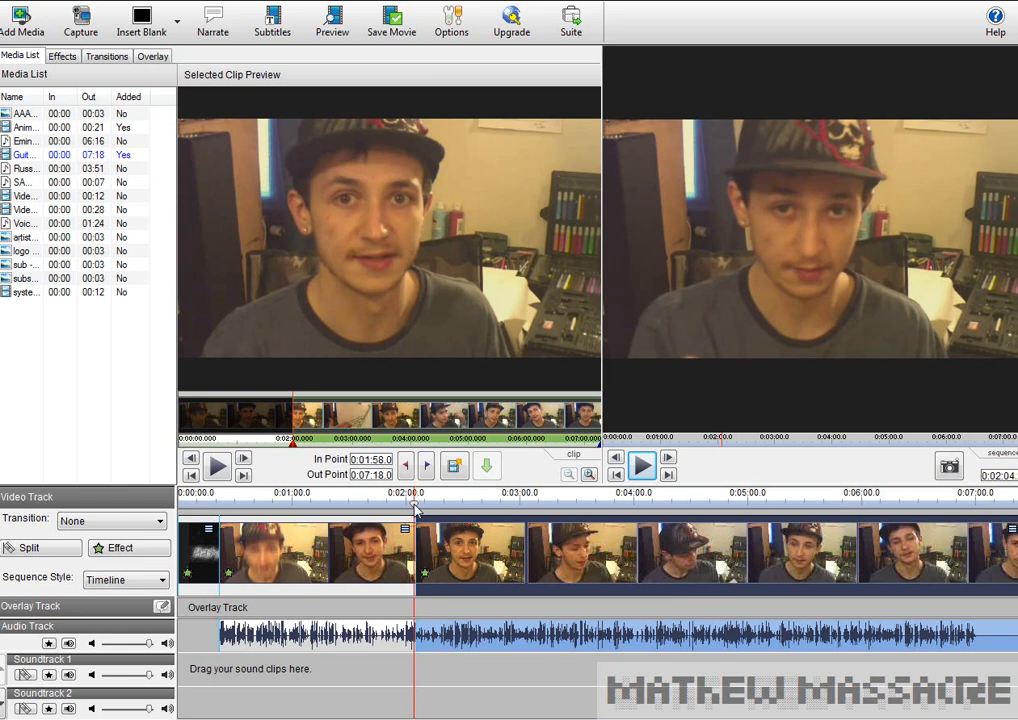
{"action": "left_click_drag", "start_coordinate": [417, 509], "coordinate": [441, 512]}
{"action": "left_click", "coordinate": [37, 552]}
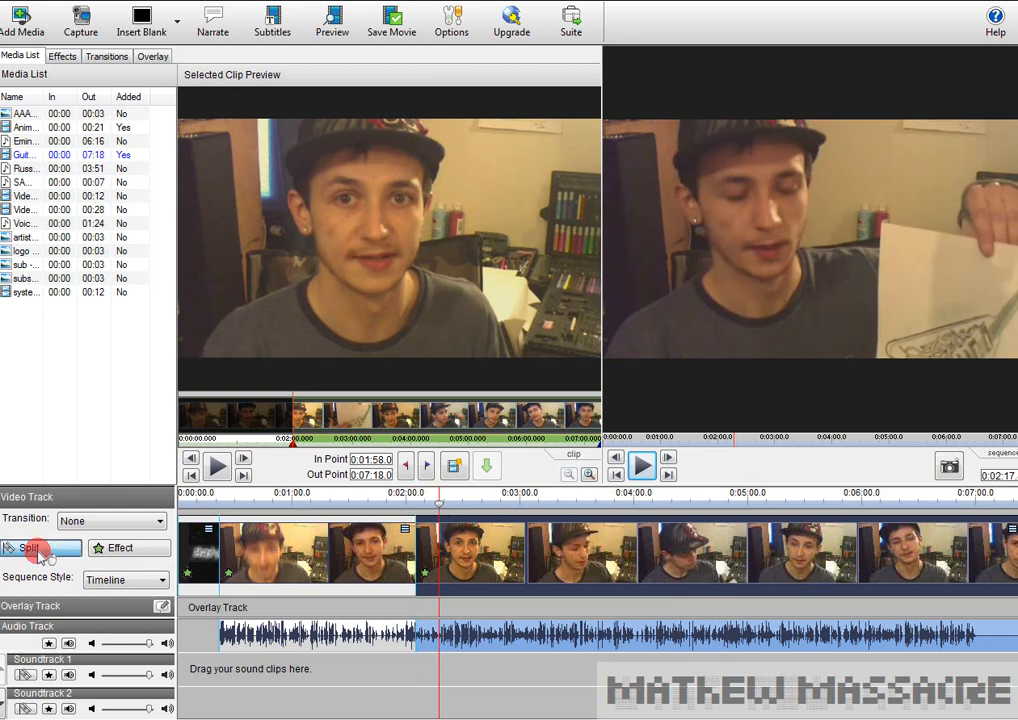
{"action": "left_click", "coordinate": [431, 629]}
{"action": "left_click", "coordinate": [449, 567]}
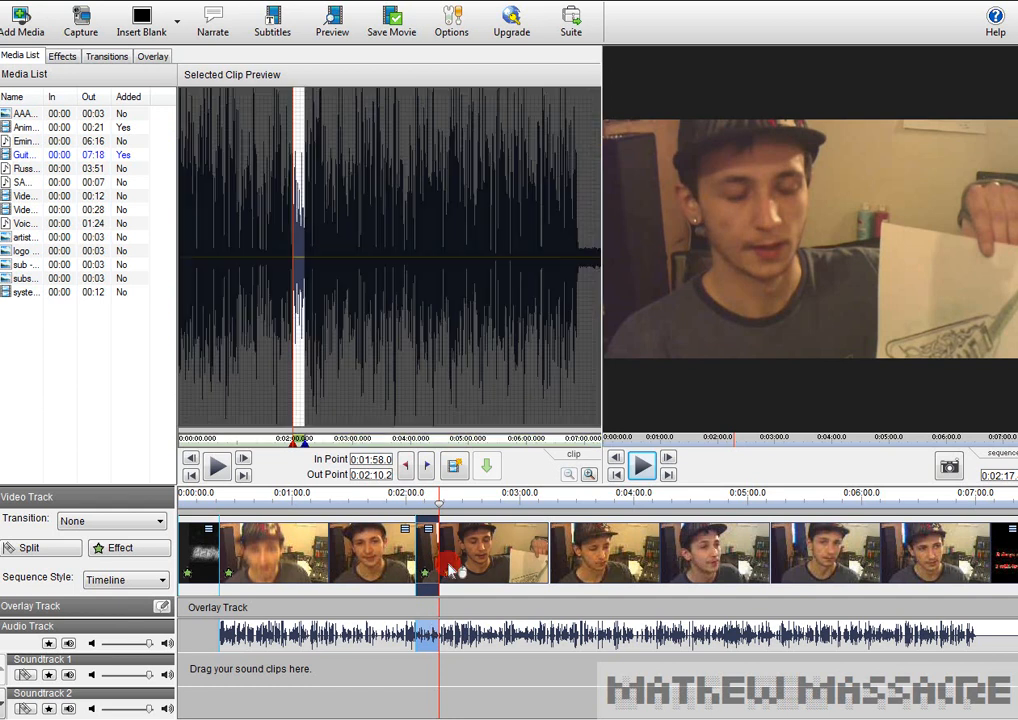
{"action": "left_click", "coordinate": [441, 510]}
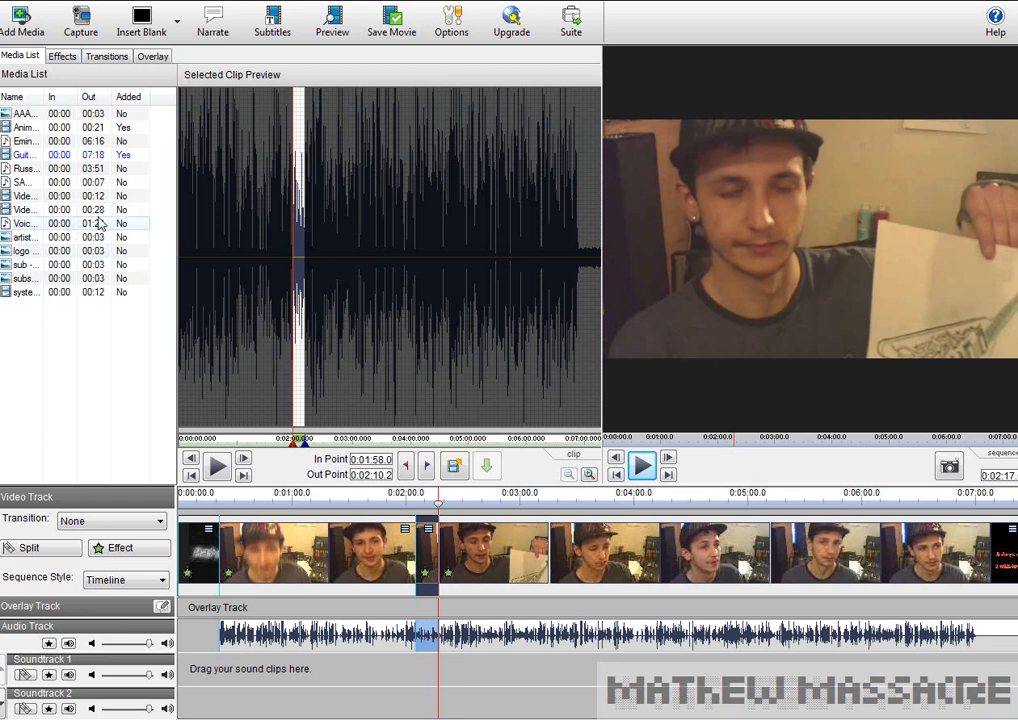
Add the 7-second "SA..." sound clip to Soundtrack 1 and align its start with the short segment, at about 2:05
{"action": "left_click", "coordinate": [62, 183]}
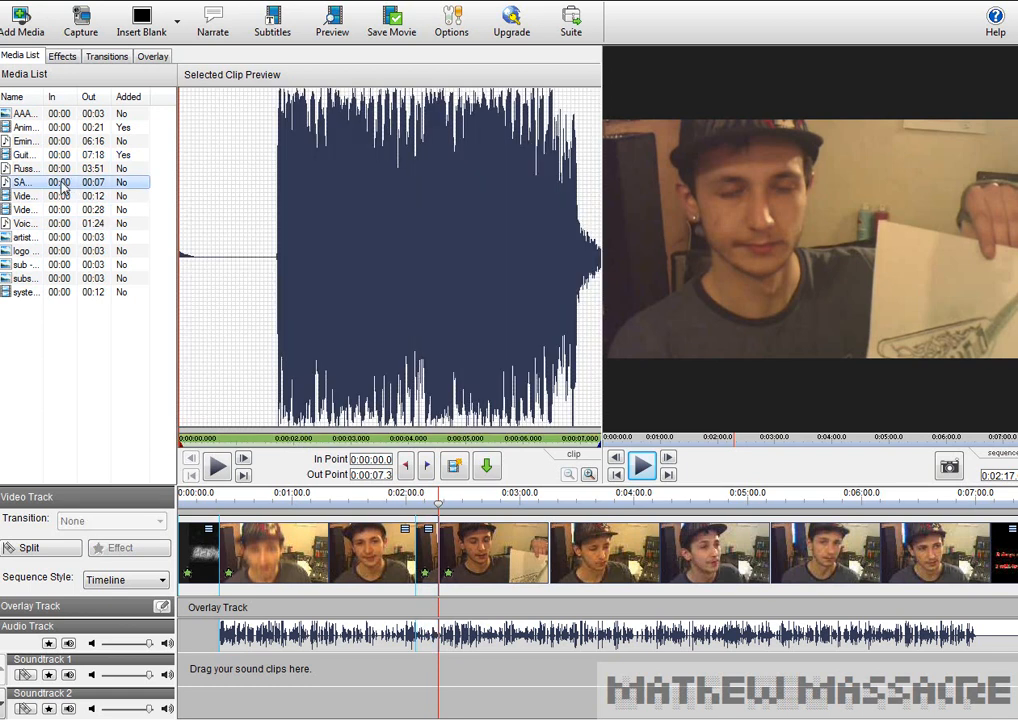
{"action": "mouse_move", "coordinate": [66, 188]}
{"action": "left_mouse_down"}
{"action": "mouse_move", "coordinate": [437, 655]}
{"action": "mouse_move", "coordinate": [441, 680]}
{"action": "left_mouse_up"}
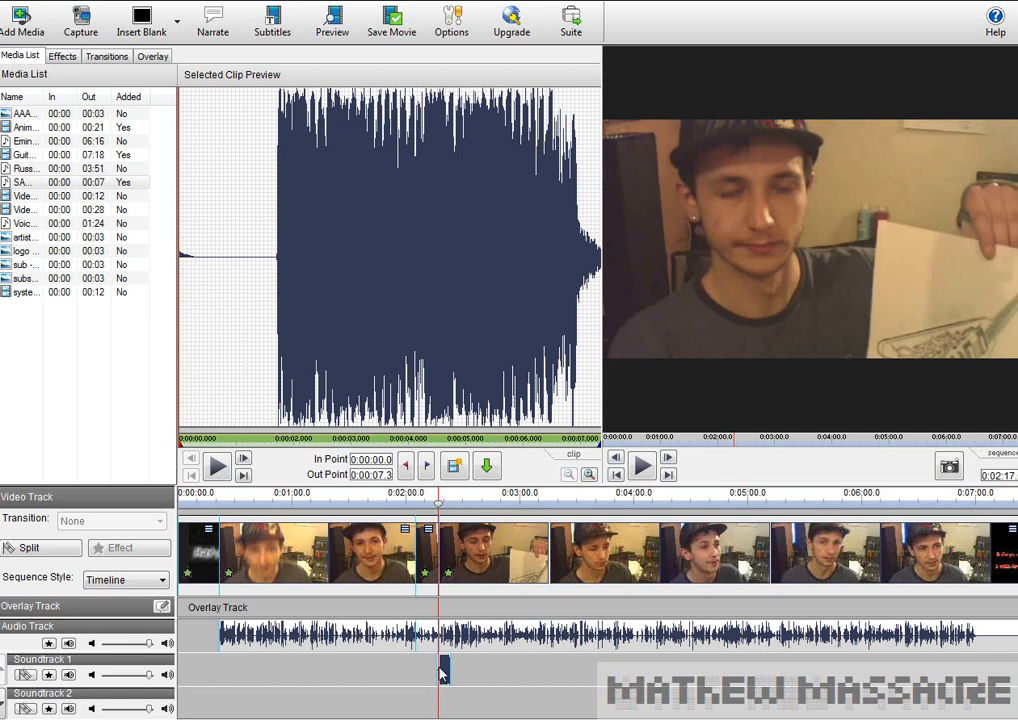
{"action": "left_click_drag", "start_coordinate": [443, 670], "coordinate": [430, 672]}
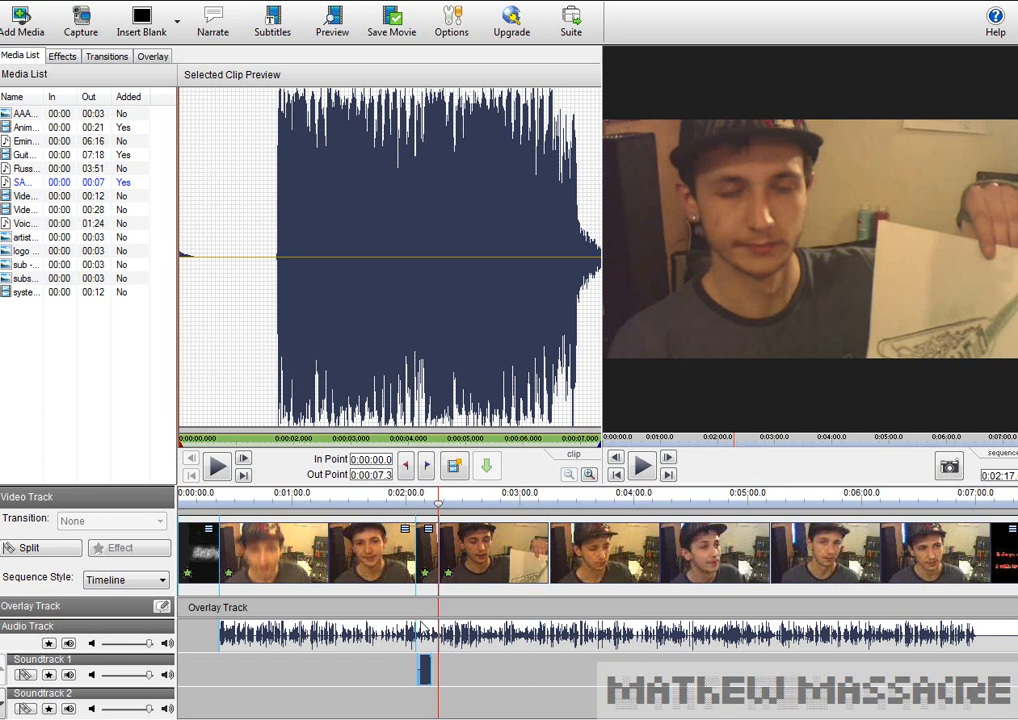
{"action": "left_click", "coordinate": [425, 667]}
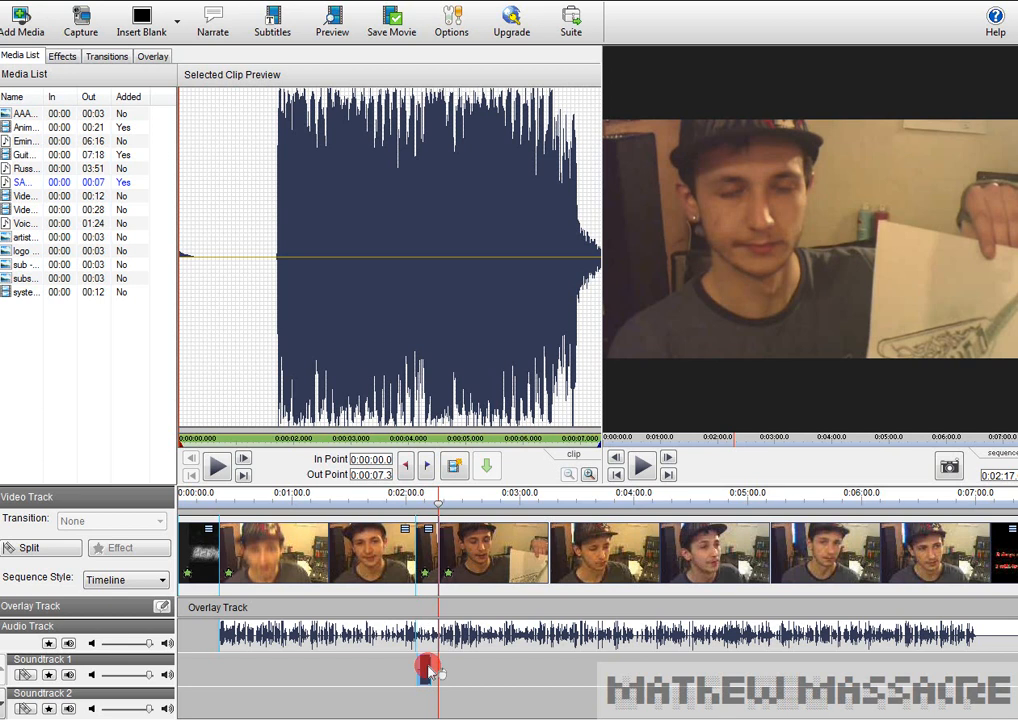
{"action": "left_click", "coordinate": [425, 666]}
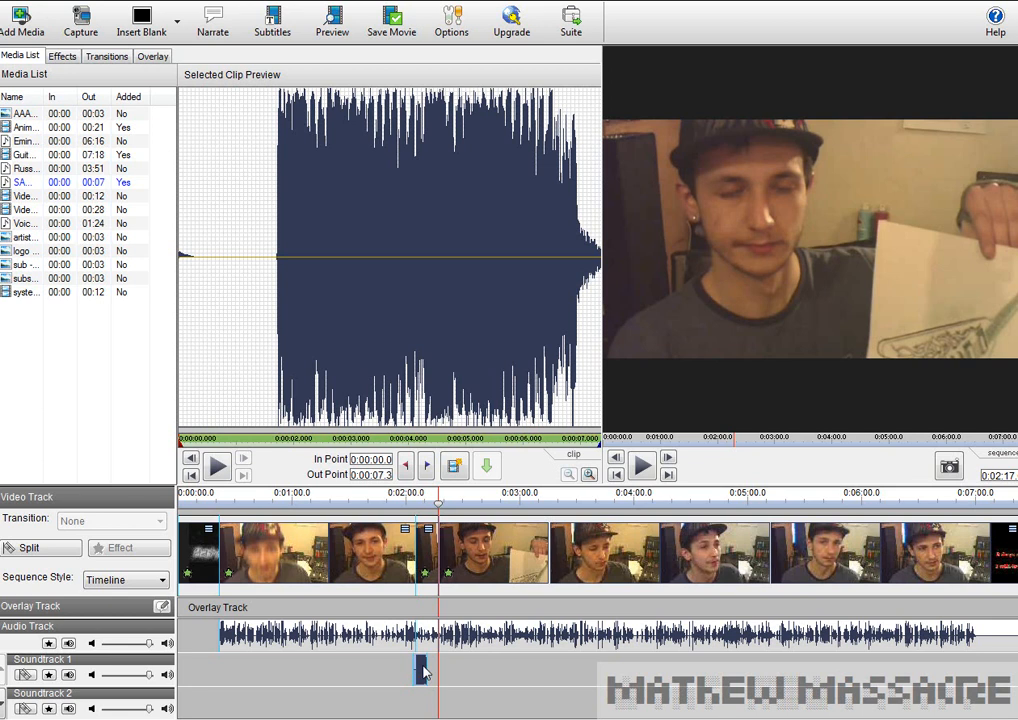
{"action": "left_click", "coordinate": [423, 668]}
Look through the sound clip's options for removing, moving, fading and adjusting volume, and close them without choosing any
{"action": "left_click", "coordinate": [430, 507]}
{"action": "right_click", "coordinate": [422, 668]}
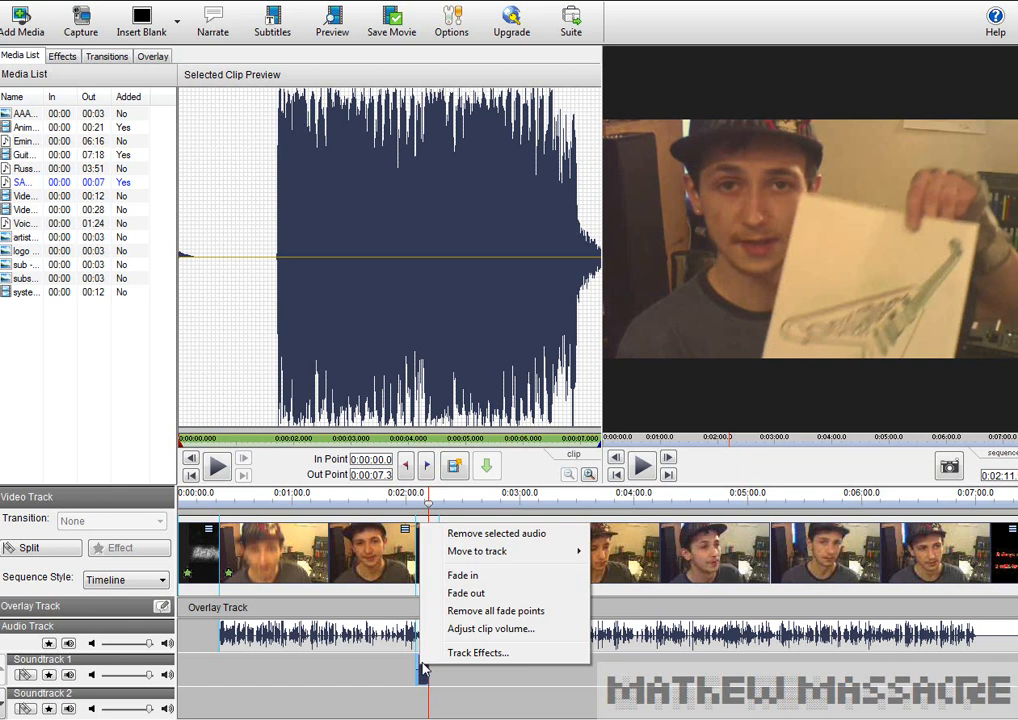
{"action": "right_click", "coordinate": [422, 670]}
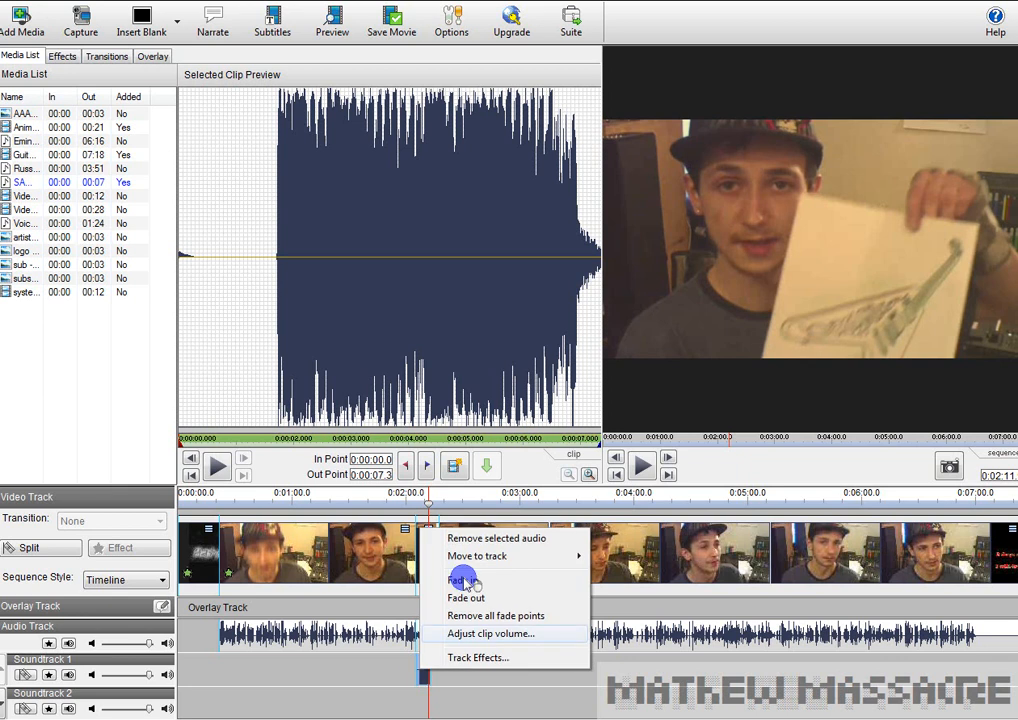
{"action": "mouse_move", "coordinate": [478, 561]}
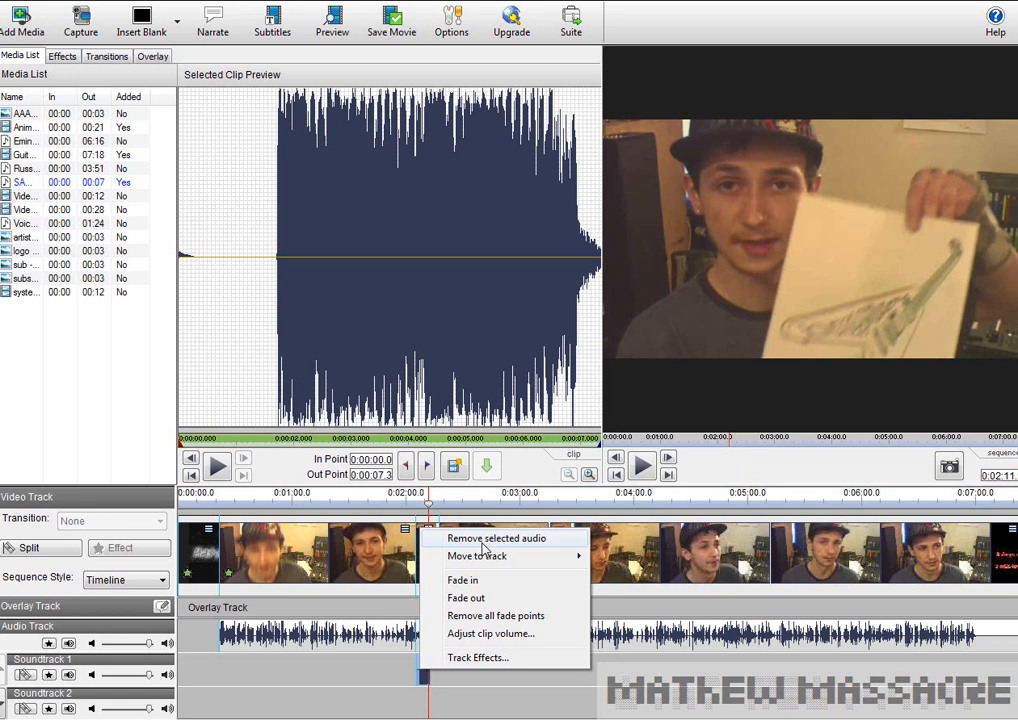
{"action": "left_click", "coordinate": [390, 678]}
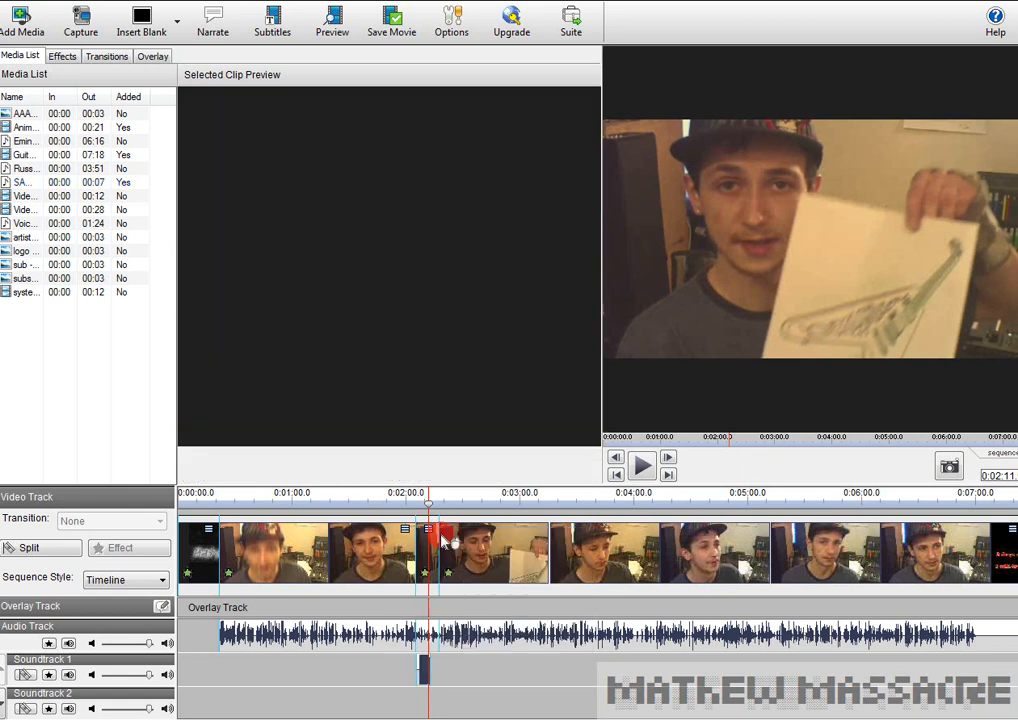
{"action": "left_click", "coordinate": [425, 505]}
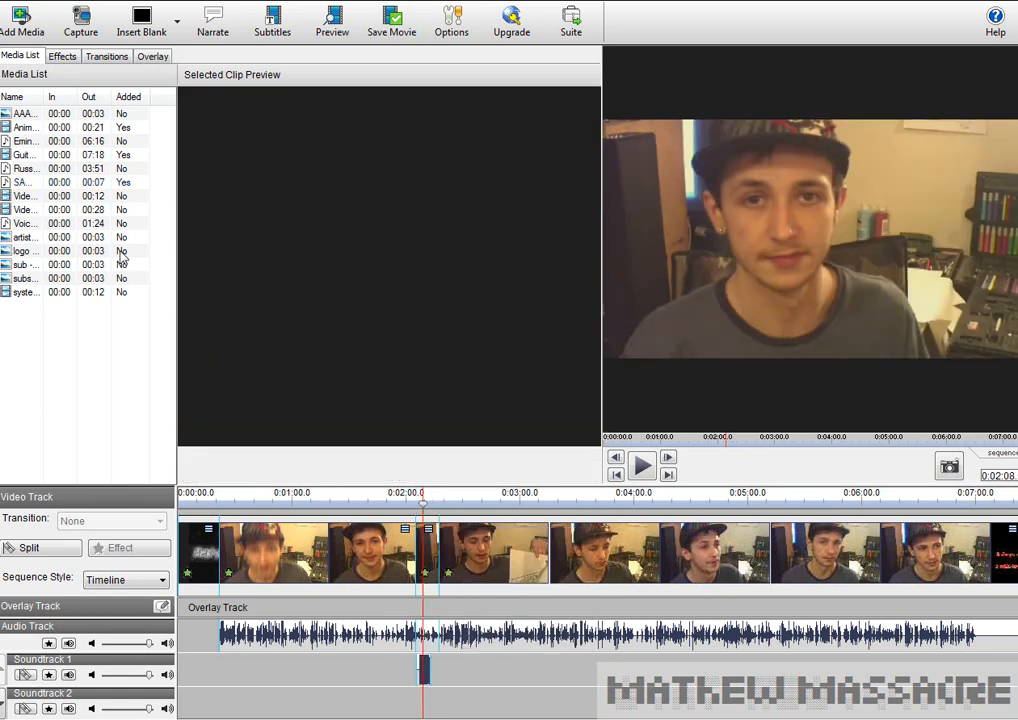
Preview the media list's music and voice files, the animated intro, the "system error" clip and the artist channel image
{"action": "left_click", "coordinate": [40, 181]}
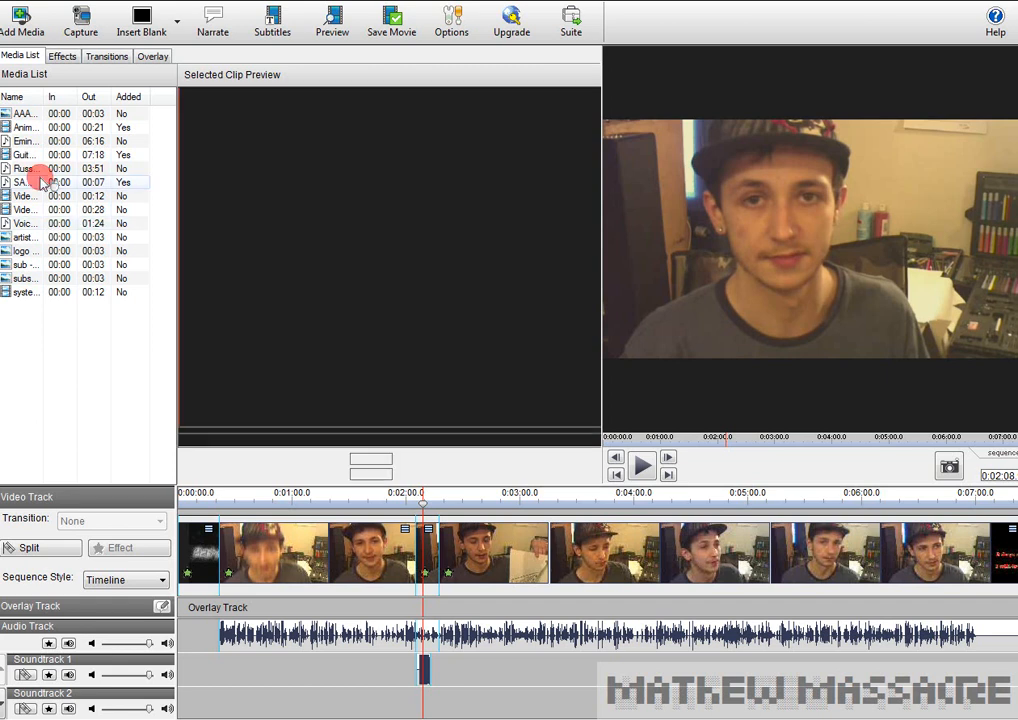
{"action": "left_click", "coordinate": [39, 168]}
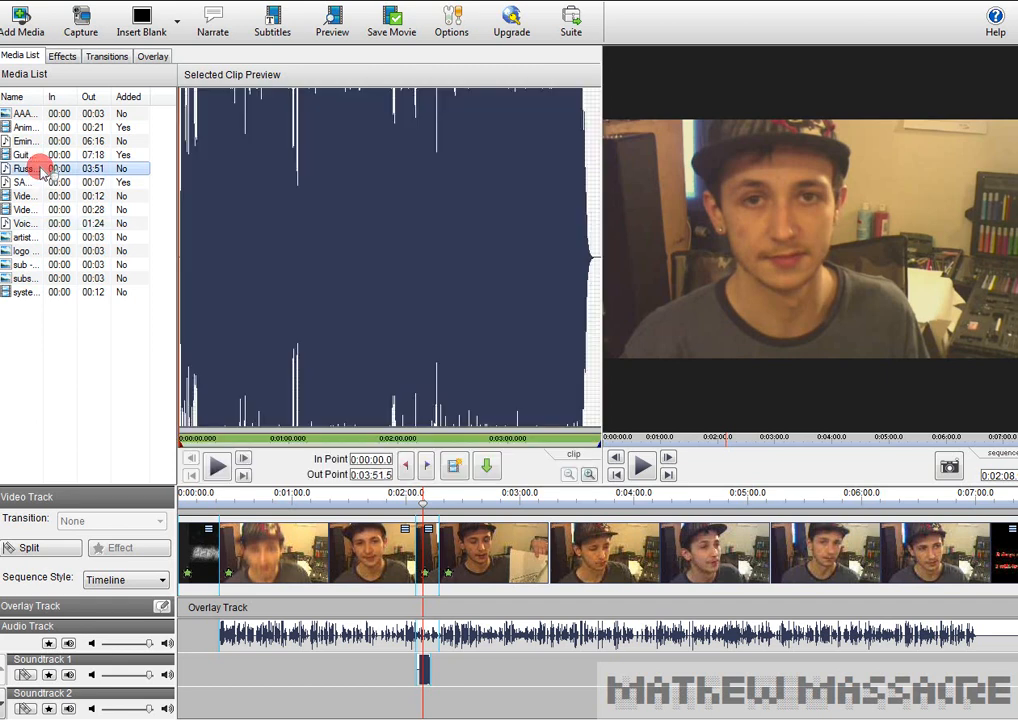
{"action": "left_click", "coordinate": [38, 224]}
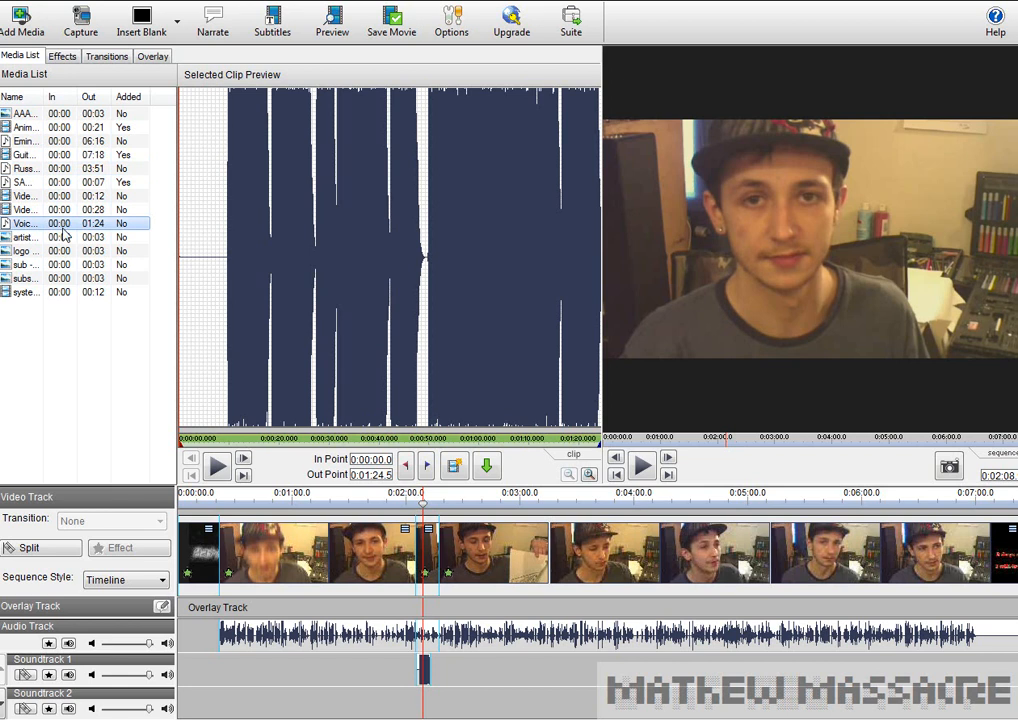
{"action": "left_click", "coordinate": [76, 129]}
{"action": "left_click", "coordinate": [224, 468]}
{"action": "left_click", "coordinate": [224, 467]}
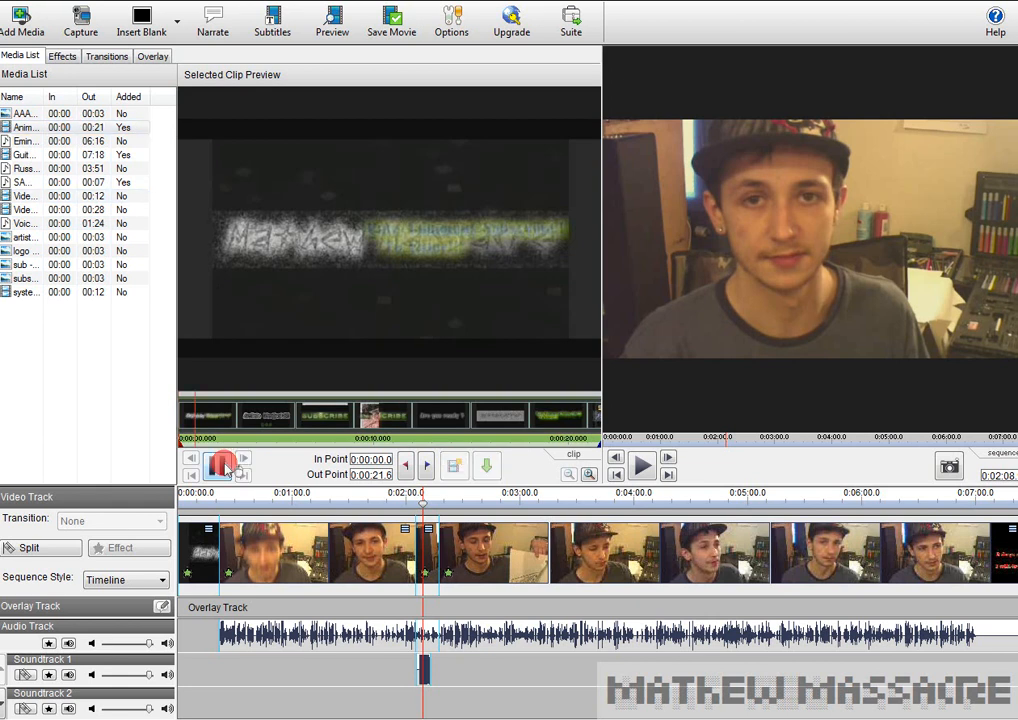
{"action": "left_click", "coordinate": [291, 491]}
{"action": "left_click", "coordinate": [421, 674]}
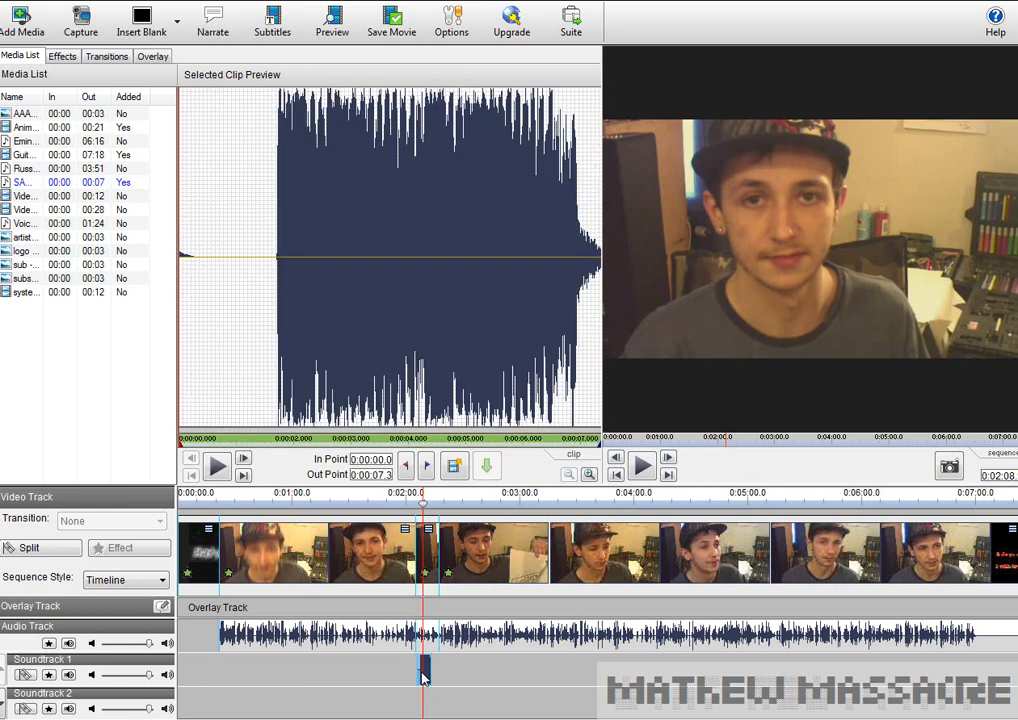
{"action": "left_click", "coordinate": [92, 293]}
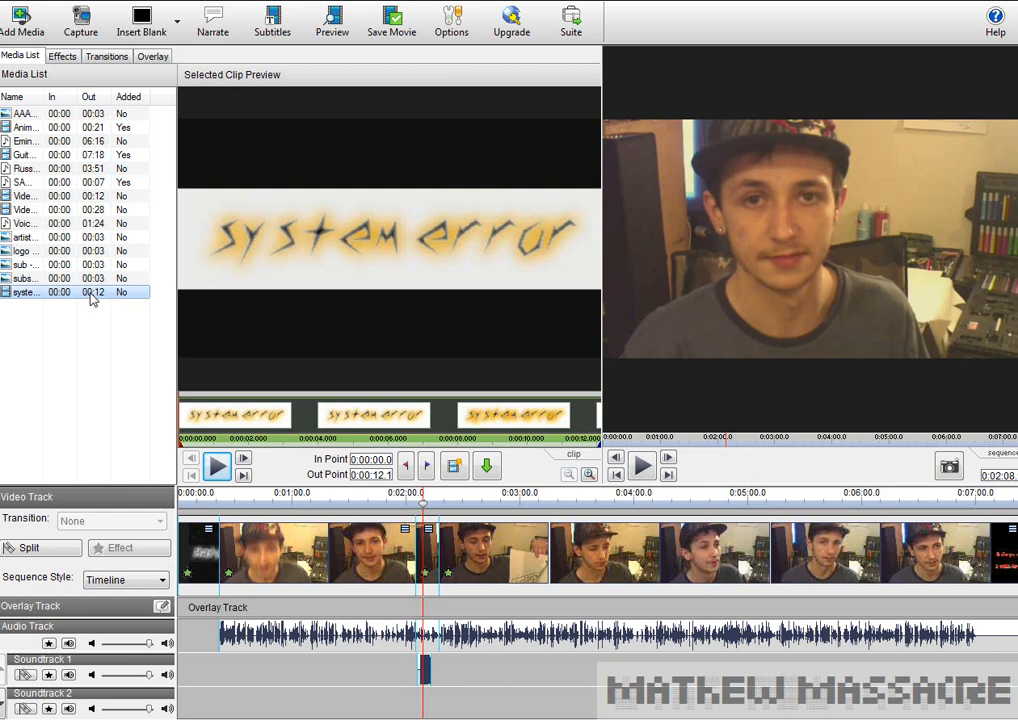
{"action": "left_click", "coordinate": [214, 460]}
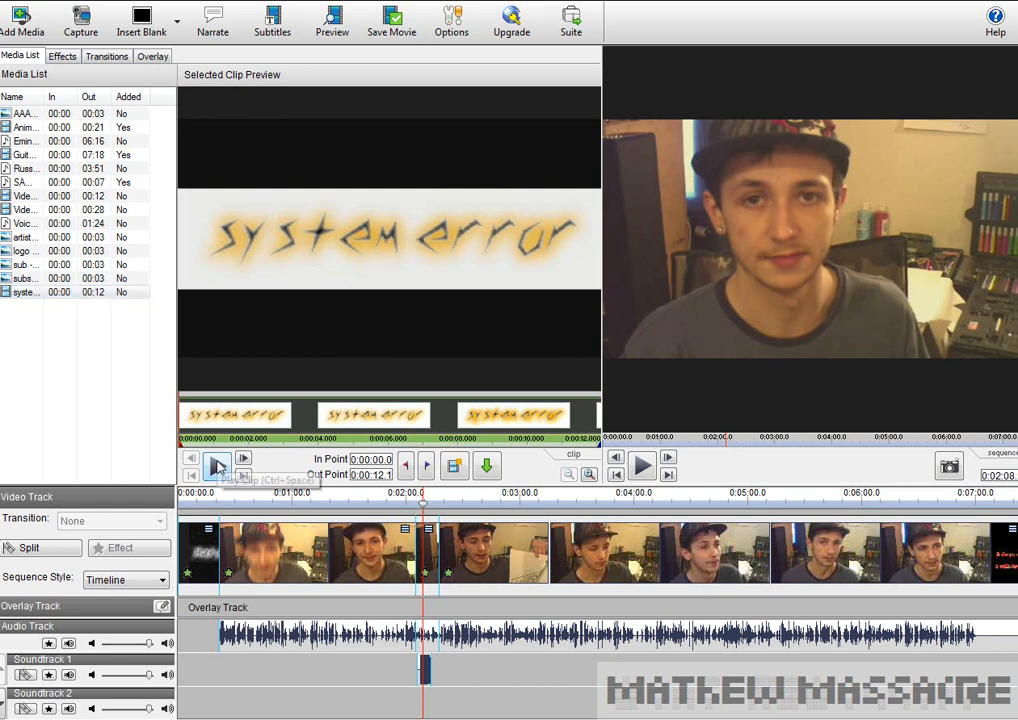
{"action": "left_click", "coordinate": [75, 238]}
{"action": "left_click_drag", "start_coordinate": [83, 245], "coordinate": [421, 508]}
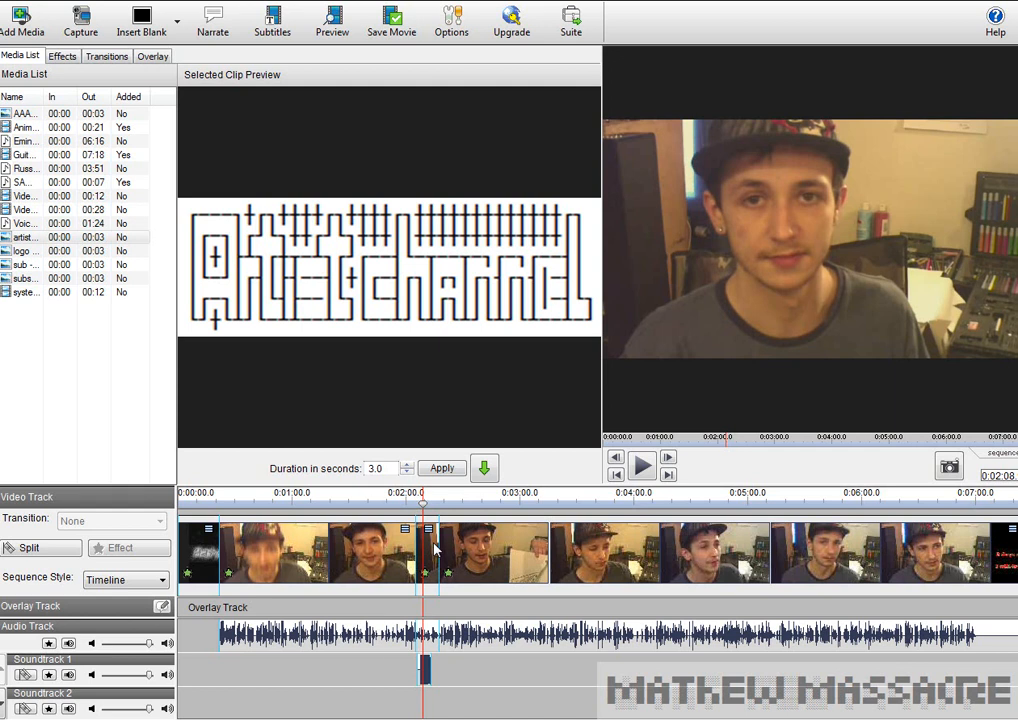
Move the 7-second sound clip from Soundtrack 1 to Soundtrack 2, keeping it under the short segment
{"action": "left_click", "coordinate": [390, 510]}
{"action": "left_click_drag", "start_coordinate": [421, 654], "coordinate": [424, 677]}
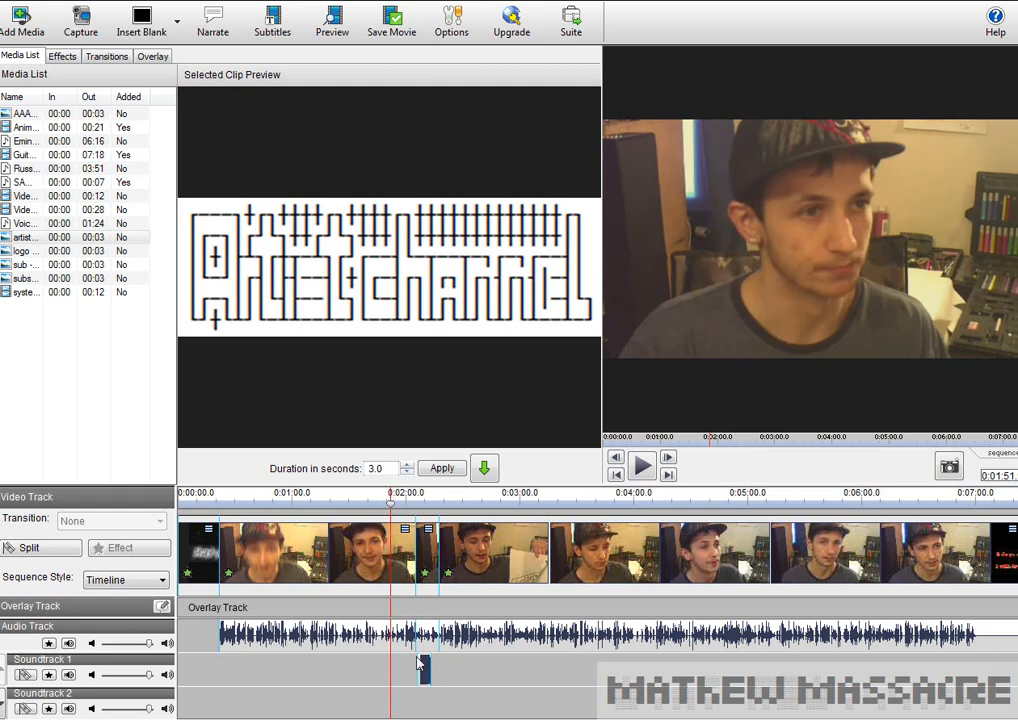
{"action": "left_click", "coordinate": [424, 676]}
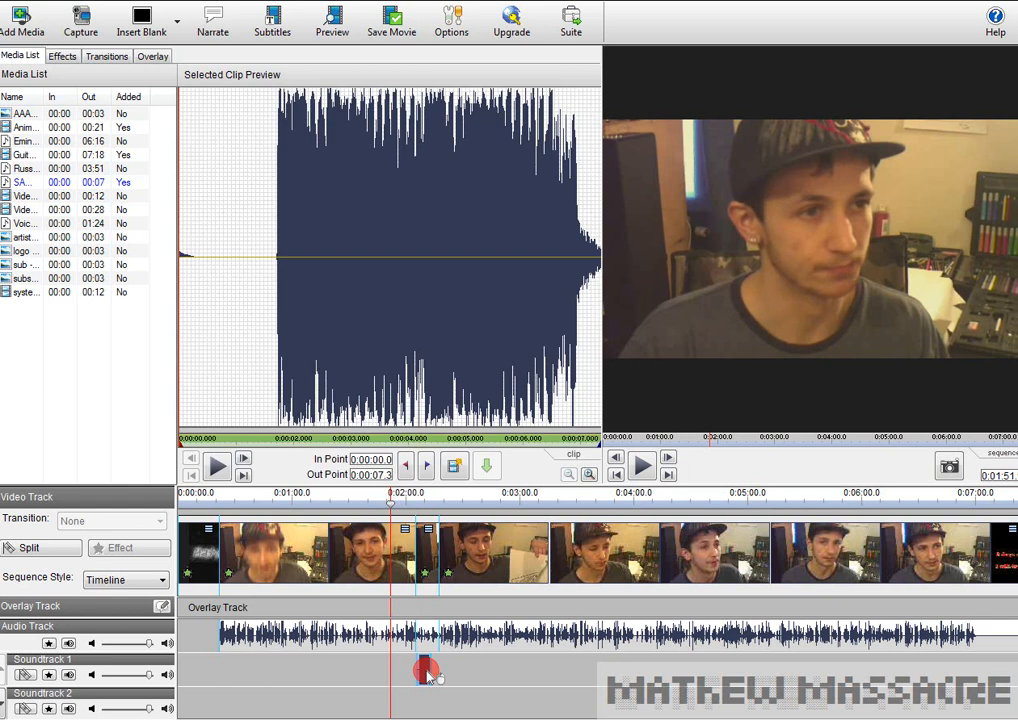
{"action": "left_click_drag", "start_coordinate": [424, 683], "coordinate": [428, 706]}
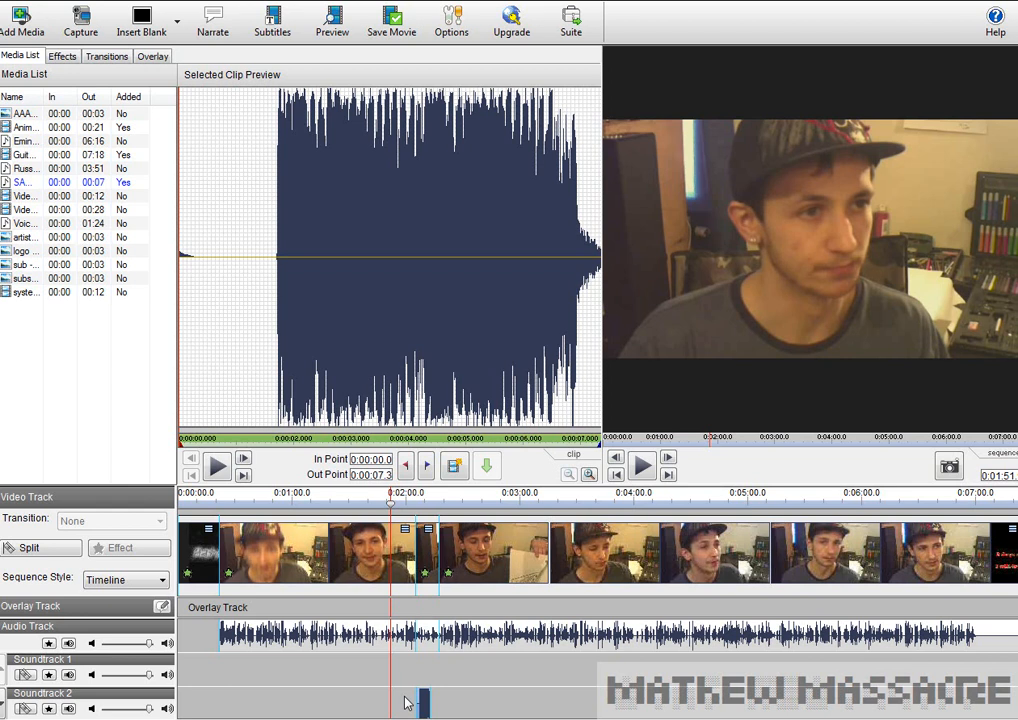
Add the 3:51 "Russ..." music file to Soundtrack 1, starting just after the intro ends
{"action": "left_click", "coordinate": [38, 168]}
{"action": "mouse_move", "coordinate": [338, 517]}
{"action": "left_mouse_down"}
{"action": "mouse_move", "coordinate": [423, 673]}
{"action": "mouse_move", "coordinate": [257, 660]}
{"action": "left_mouse_up"}
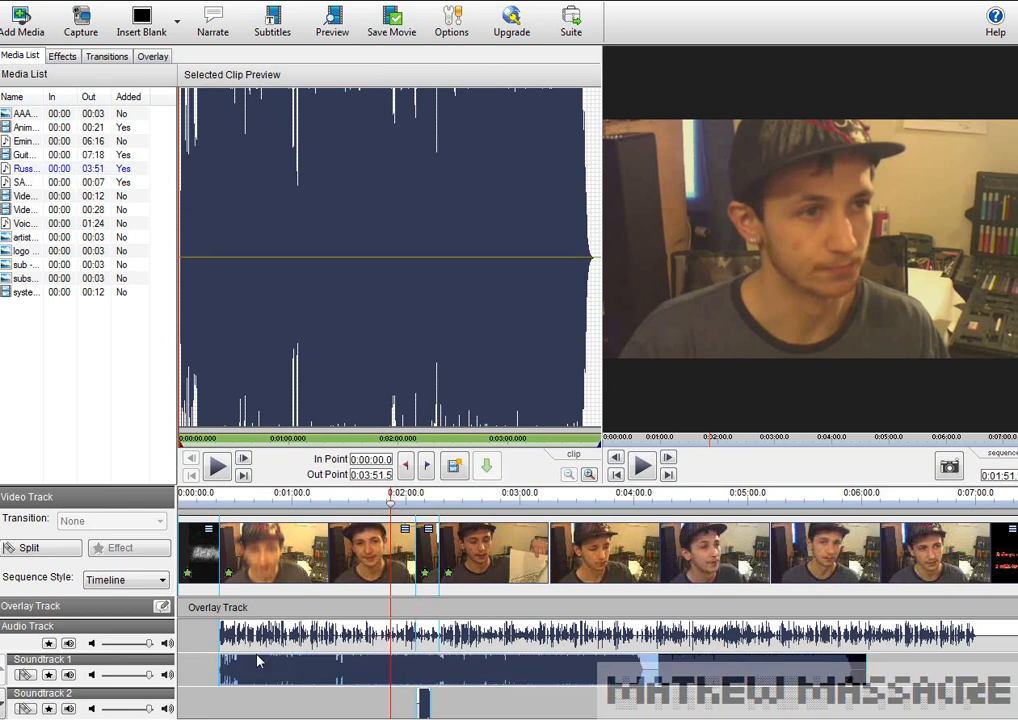
{"action": "mouse_move", "coordinate": [372, 678]}
{"action": "left_mouse_down"}
{"action": "mouse_move", "coordinate": [388, 681]}
{"action": "mouse_move", "coordinate": [376, 682]}
{"action": "left_mouse_up"}
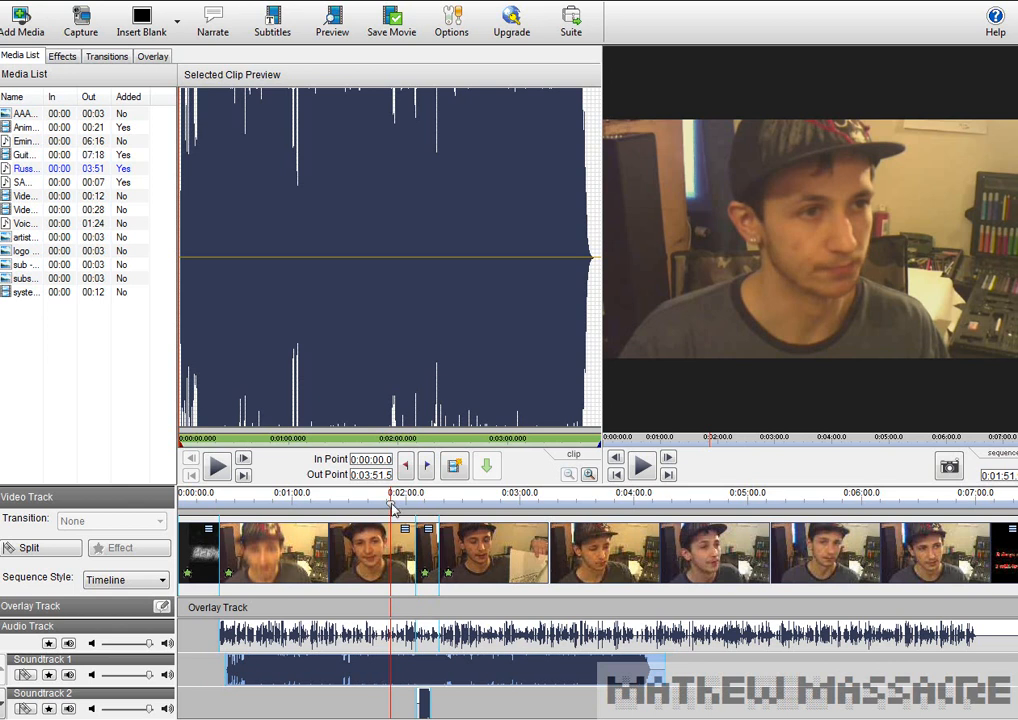
Split the Soundtrack 1 music at the end of the short video segment, about 2:16
{"action": "left_click_drag", "start_coordinate": [393, 509], "coordinate": [435, 524]}
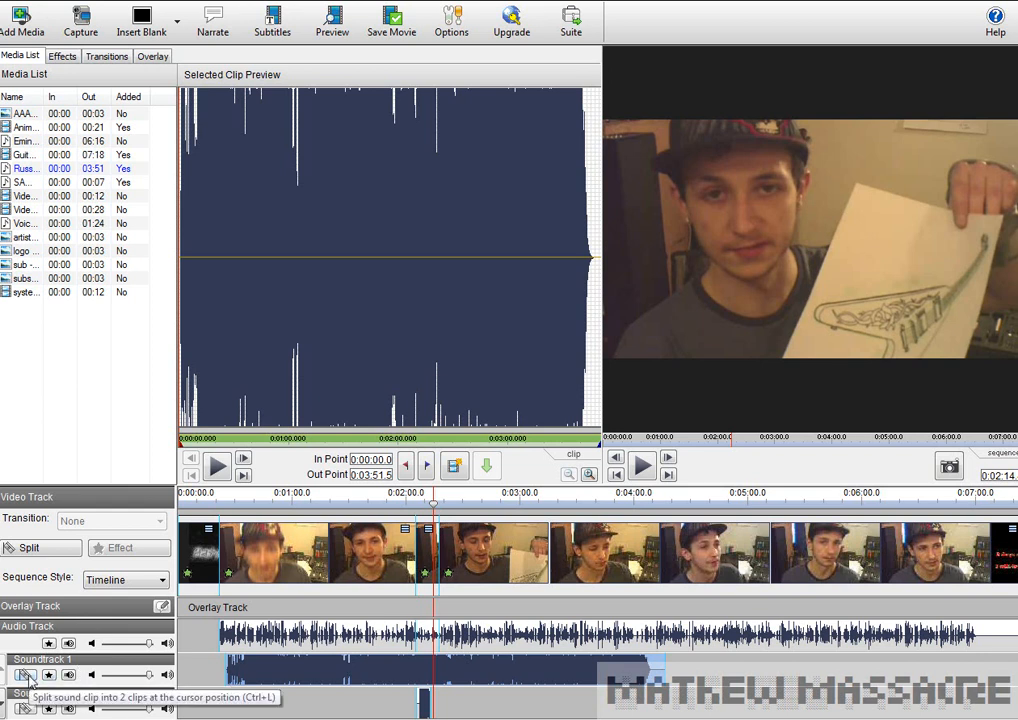
{"action": "left_click", "coordinate": [431, 705]}
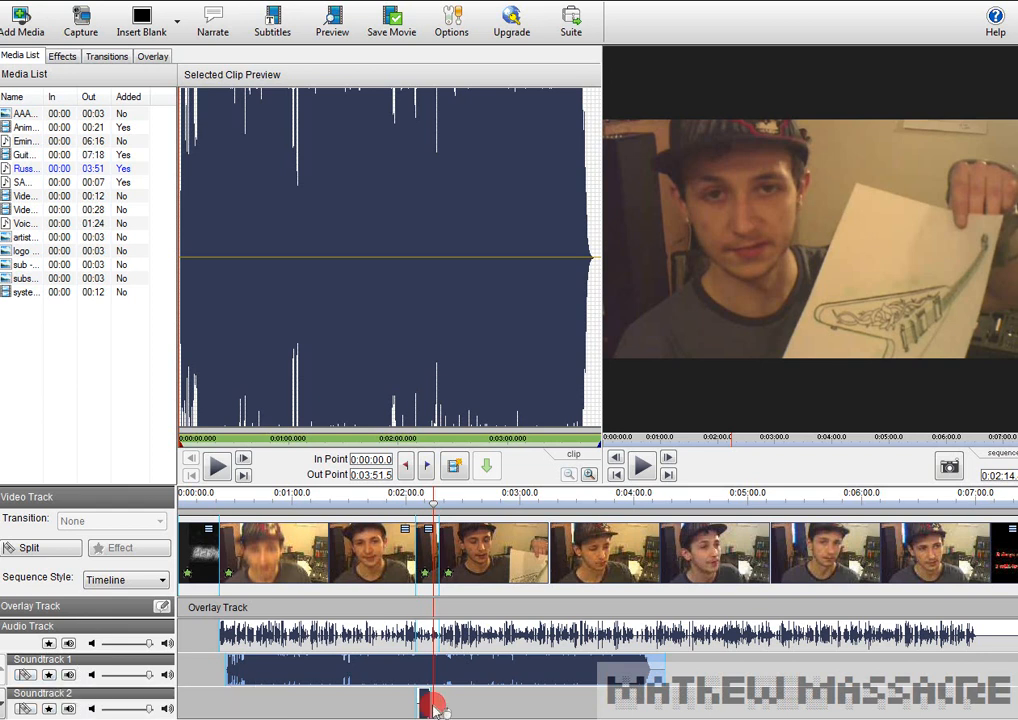
{"action": "left_click", "coordinate": [436, 683]}
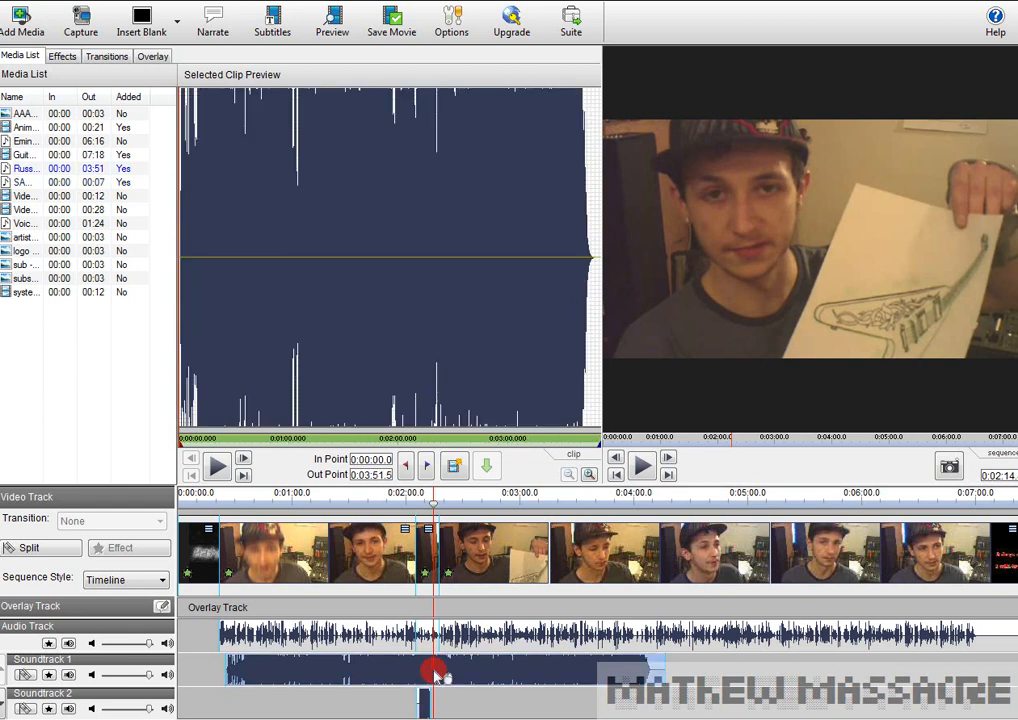
{"action": "left_click", "coordinate": [485, 564]}
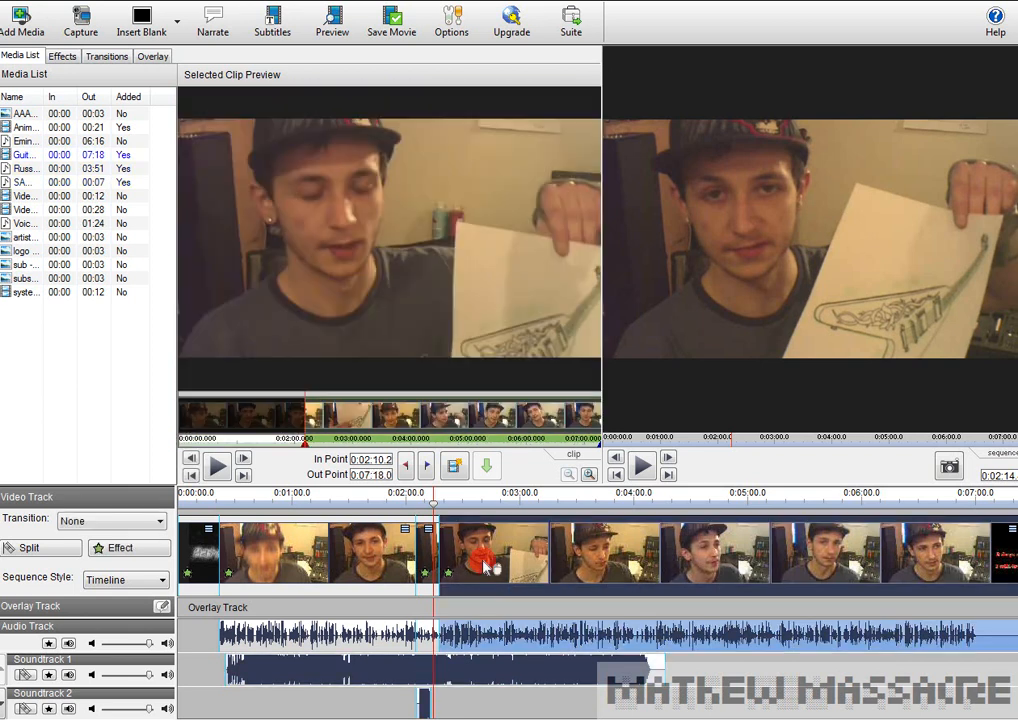
{"action": "left_click", "coordinate": [506, 675]}
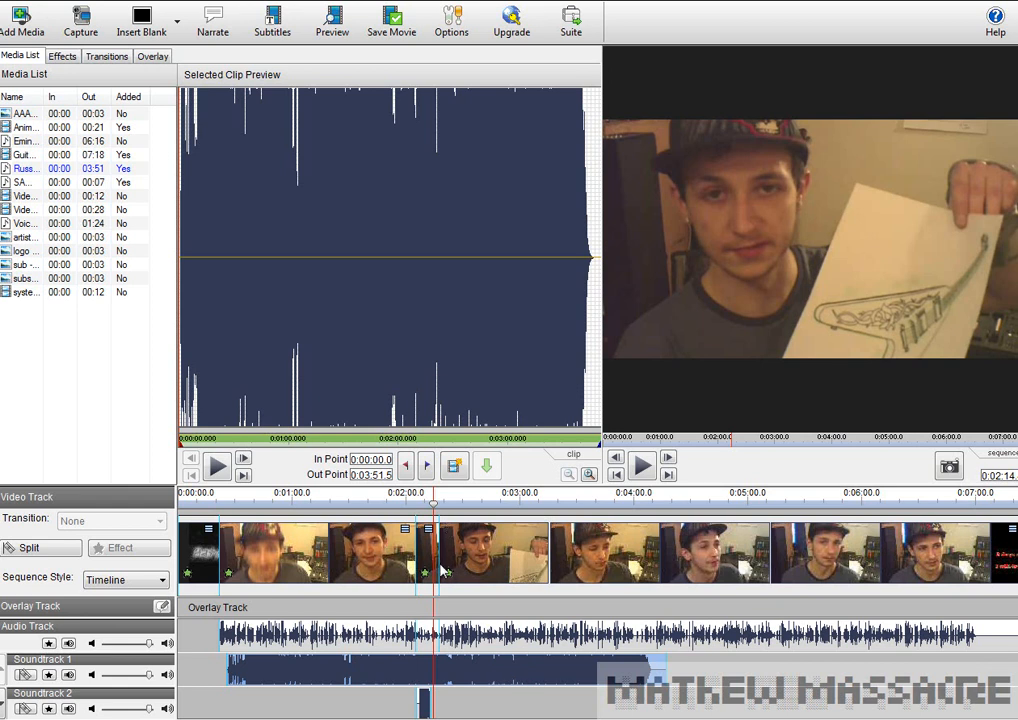
{"action": "left_click", "coordinate": [438, 507]}
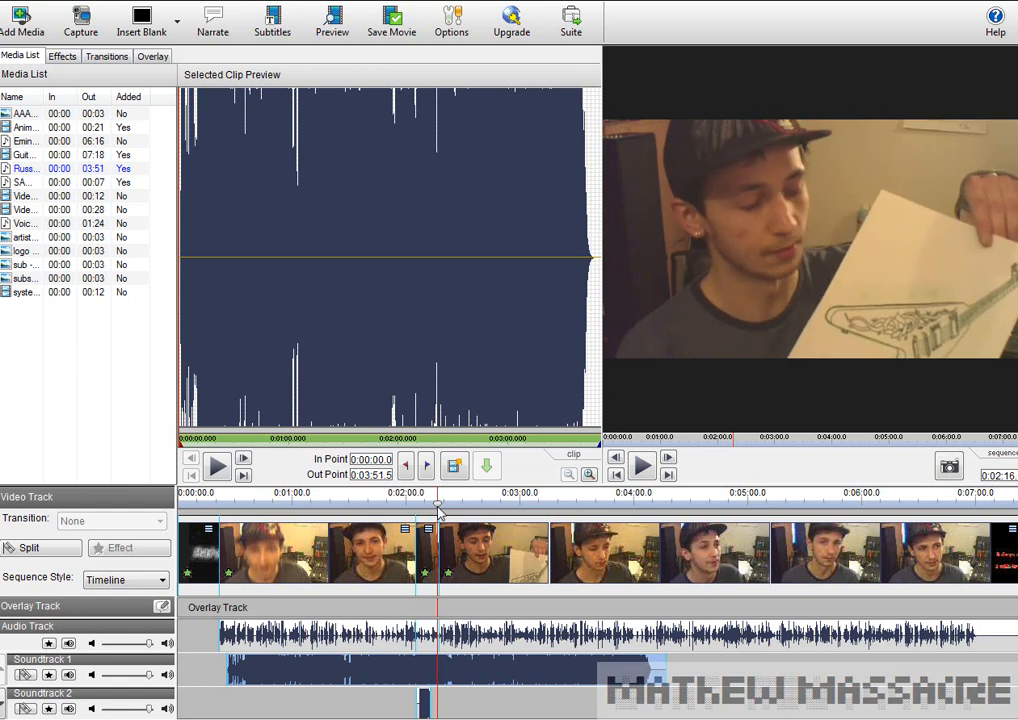
{"action": "left_click", "coordinate": [105, 665]}
{"action": "left_click", "coordinate": [26, 676]}
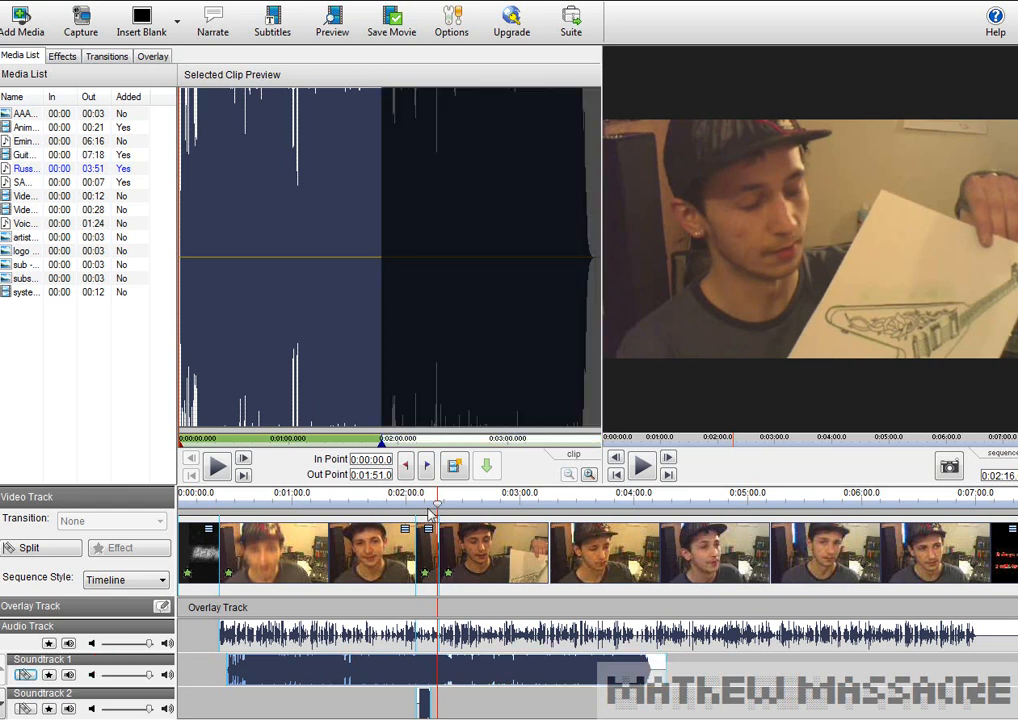
Split the Soundtrack 1 music at the short segment's start, about 2:05, and remove the music piece between the two cuts
{"action": "left_click", "coordinate": [428, 508]}
{"action": "left_click_drag", "start_coordinate": [428, 508], "coordinate": [417, 513]}
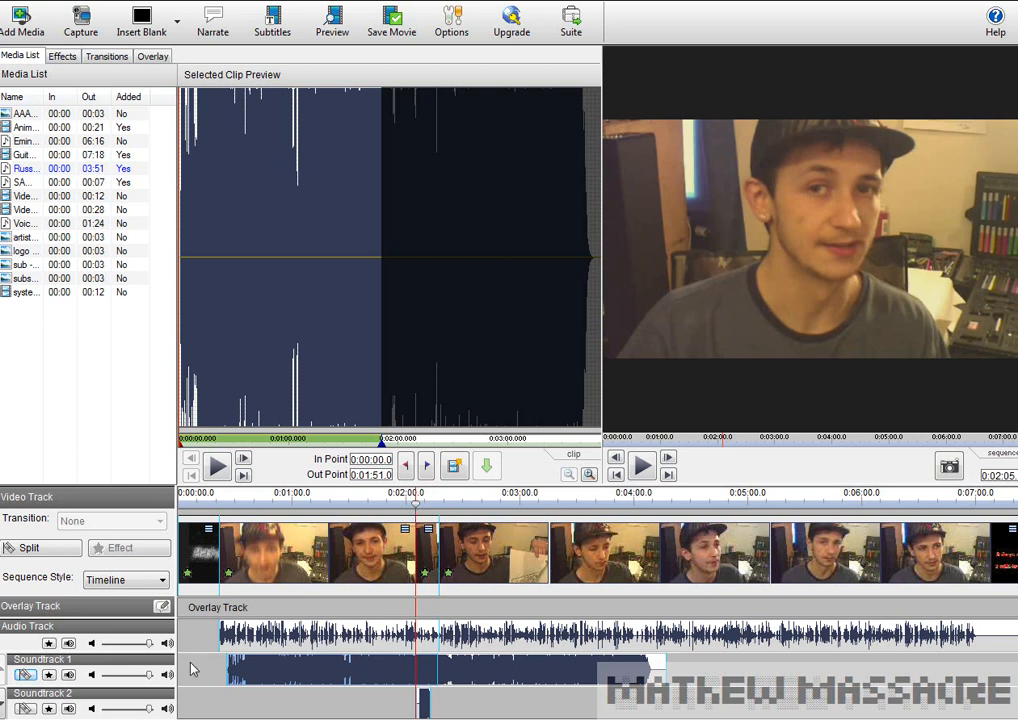
{"action": "left_click", "coordinate": [21, 673]}
{"action": "left_click", "coordinate": [420, 670]}
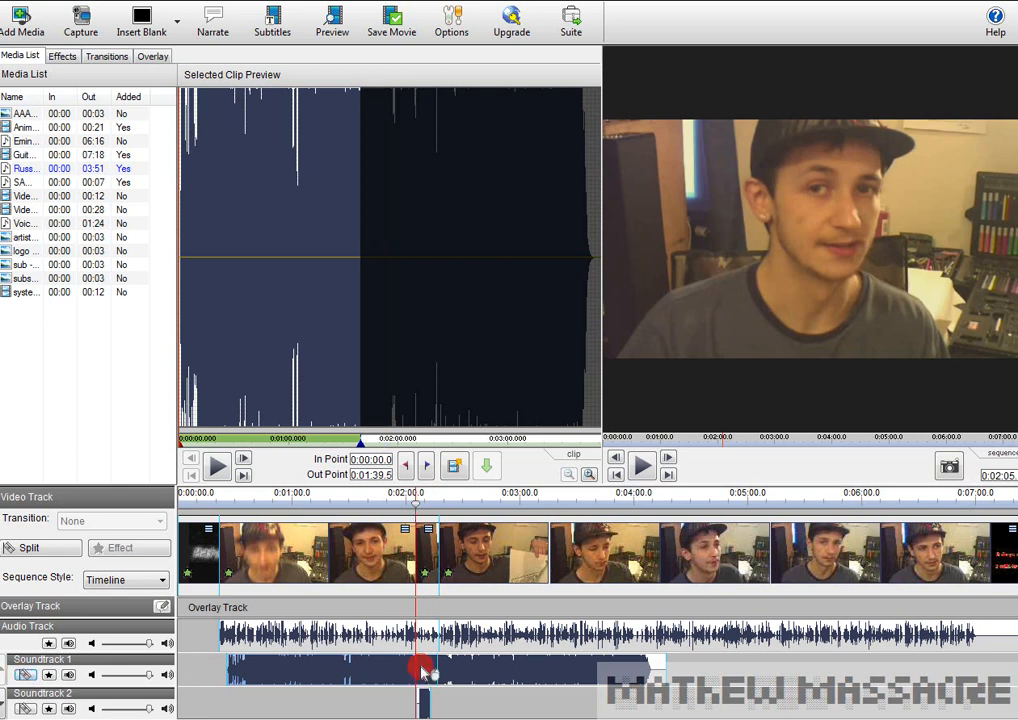
{"action": "right_click", "coordinate": [424, 671]}
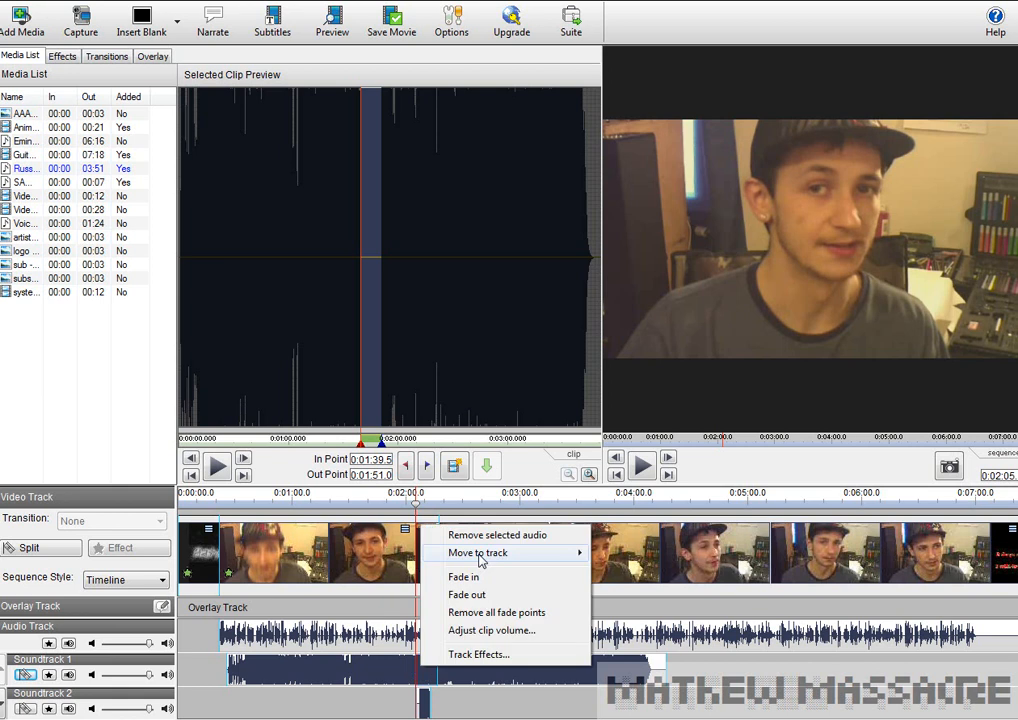
{"action": "left_click", "coordinate": [492, 540]}
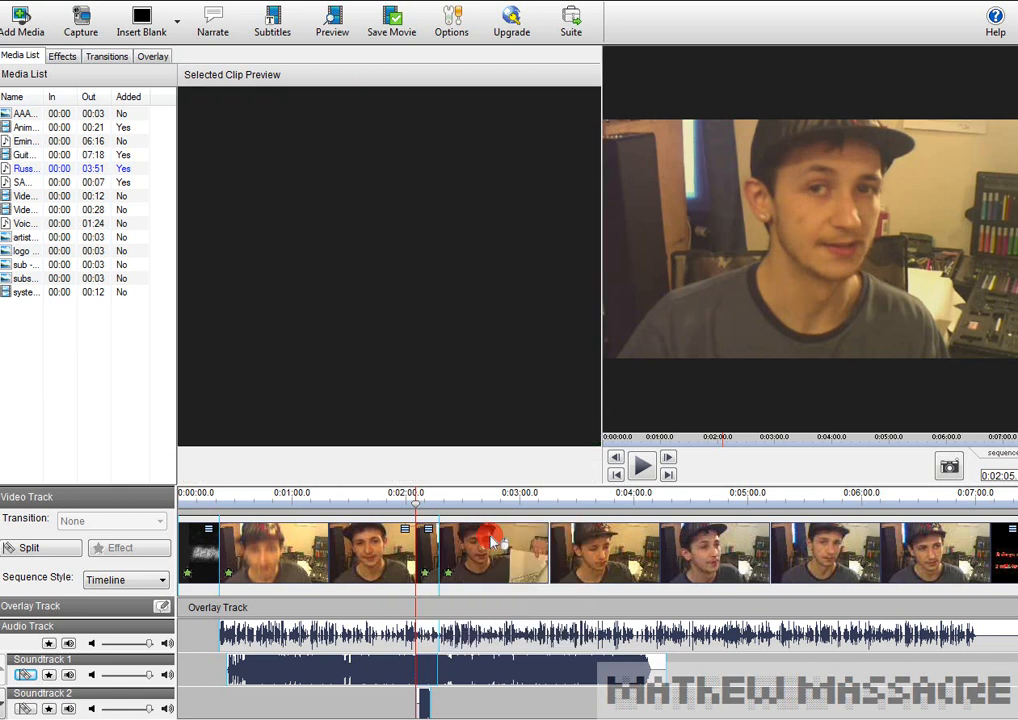
Move the 7-second sound clip from Soundtrack 2 into the gap in Soundtrack 1 and play the sequence from about 2:00
{"action": "left_click", "coordinate": [421, 682]}
{"action": "left_click_drag", "start_coordinate": [421, 682], "coordinate": [425, 680]}
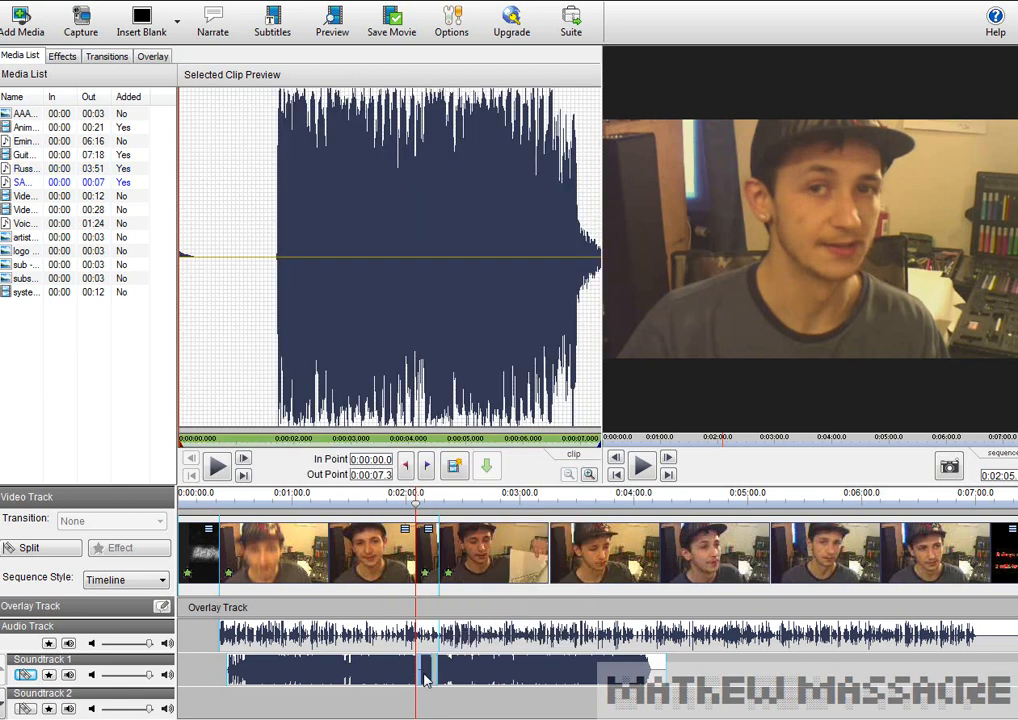
{"action": "left_click", "coordinate": [408, 510]}
{"action": "left_click", "coordinate": [676, 500]}
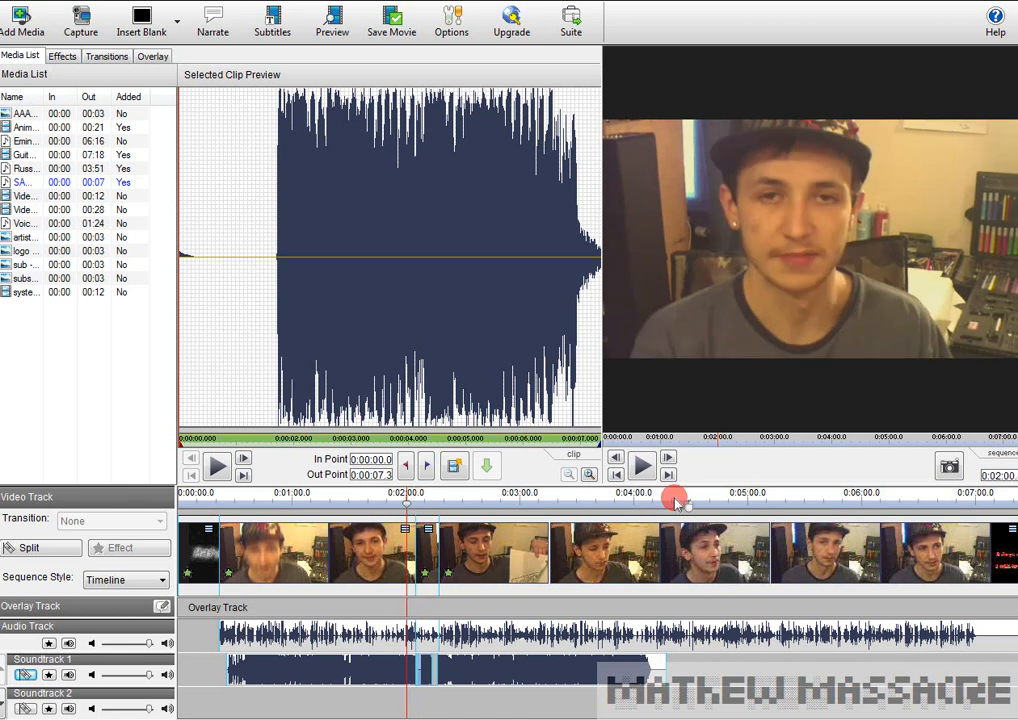
{"action": "left_click", "coordinate": [648, 466]}
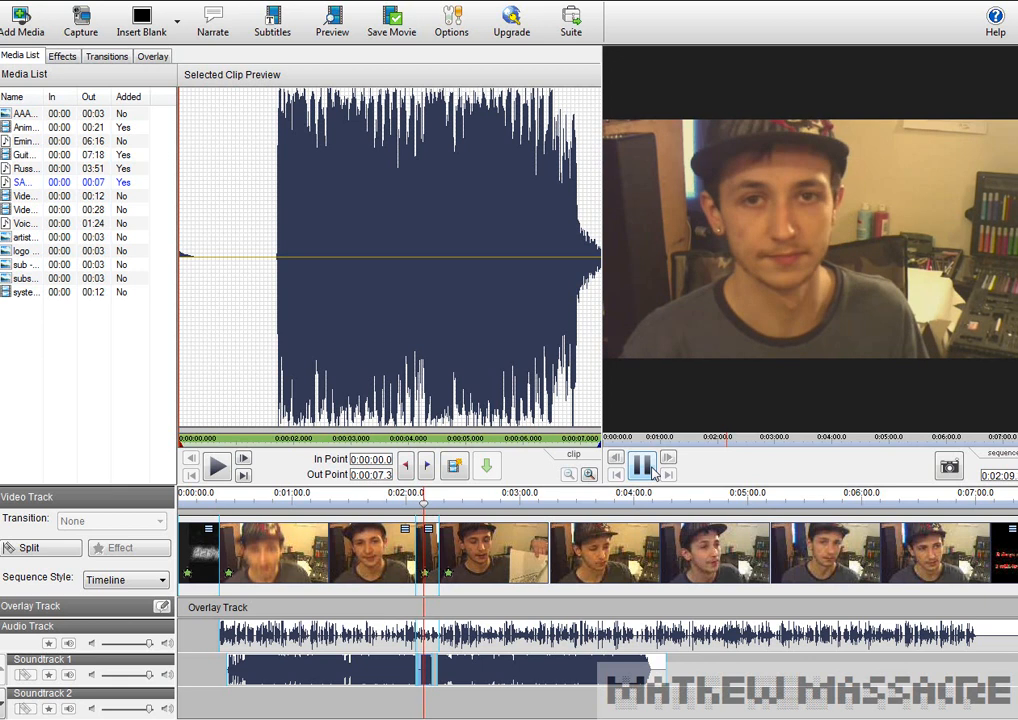
{"action": "left_click", "coordinate": [650, 470]}
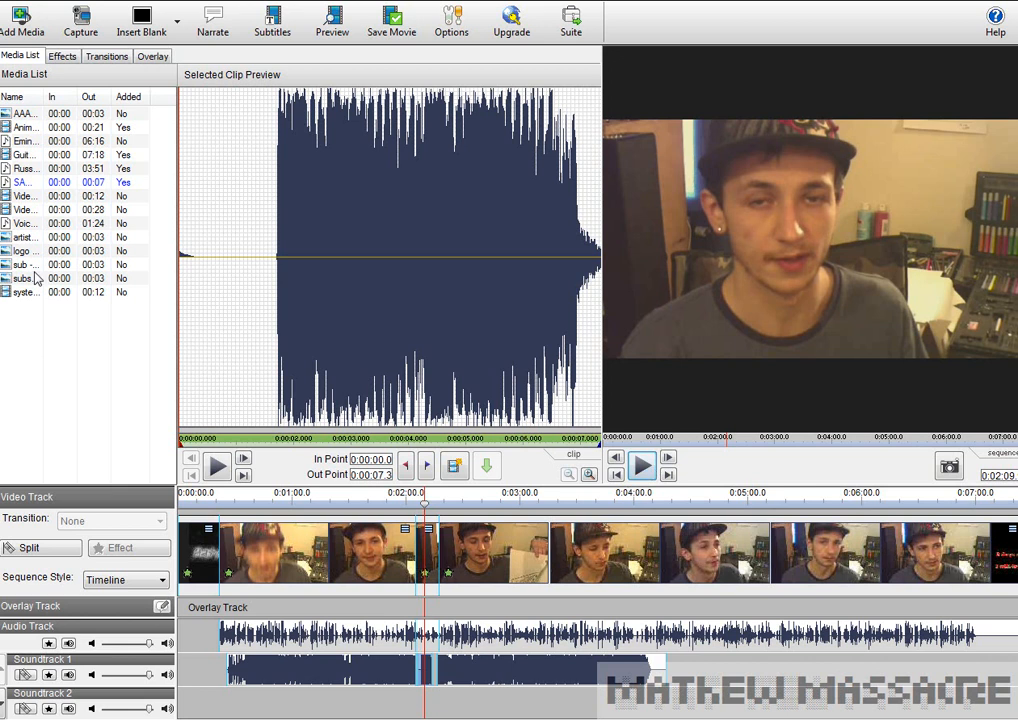
Add the 6:16 Eminem music to Soundtrack 2 from about 1:30 and lower the volume of Soundtracks 1 and 2
{"action": "left_click", "coordinate": [30, 196]}
{"action": "left_click", "coordinate": [32, 183]}
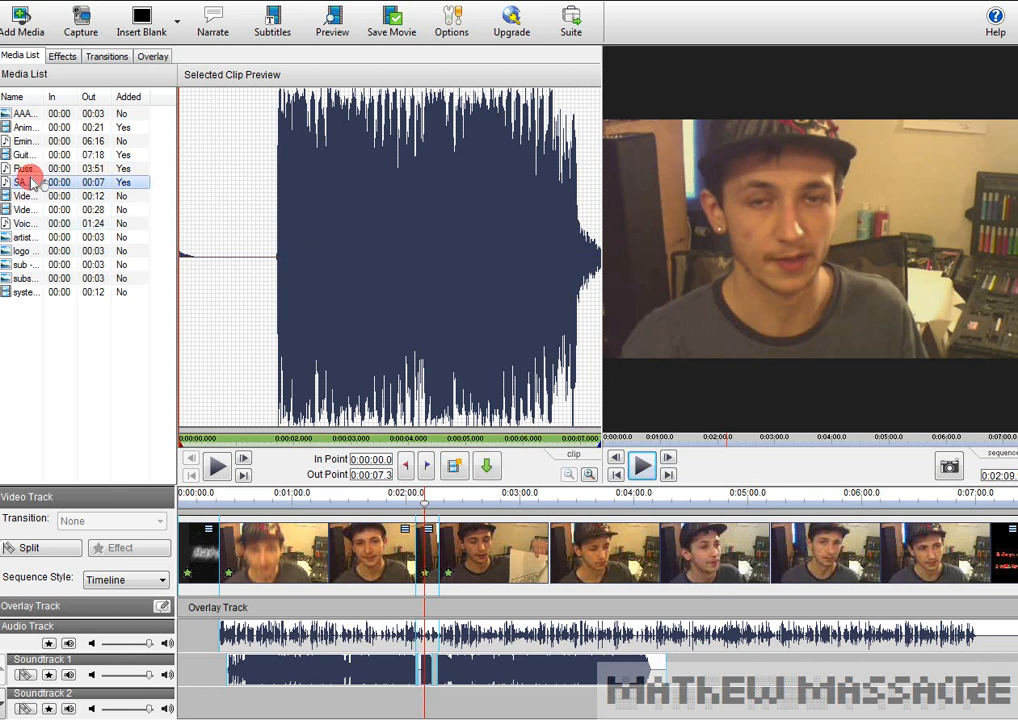
{"action": "left_click", "coordinate": [68, 141]}
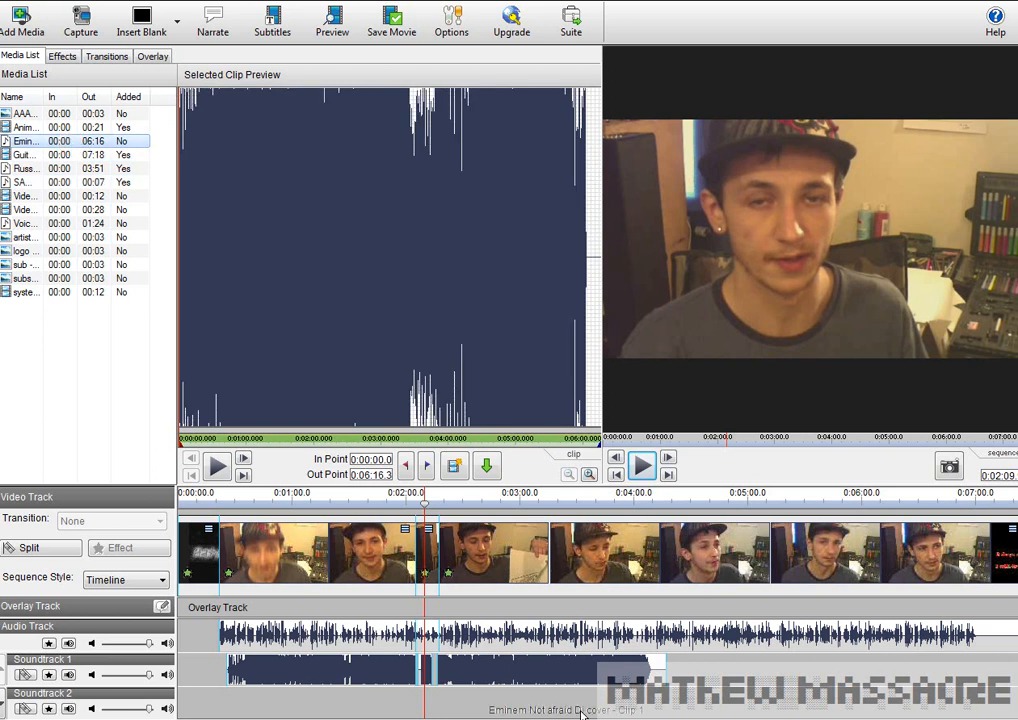
{"action": "left_click_drag", "start_coordinate": [582, 712], "coordinate": [466, 705]}
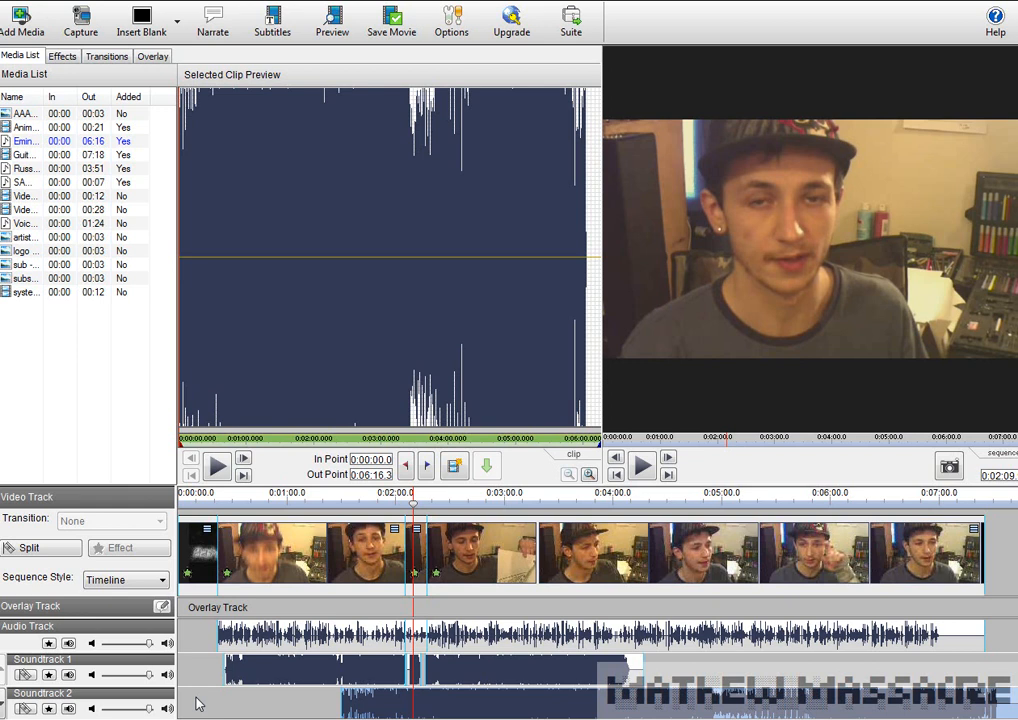
{"action": "mouse_move", "coordinate": [148, 675]}
{"action": "left_mouse_down"}
{"action": "mouse_move", "coordinate": [106, 674]}
{"action": "mouse_move", "coordinate": [133, 678]}
{"action": "mouse_move", "coordinate": [148, 710]}
{"action": "mouse_move", "coordinate": [133, 709]}
{"action": "left_mouse_up"}
Unlink the sound clip of the first video segment after the intro, which ends at about 2:05
{"action": "left_click", "coordinate": [401, 508]}
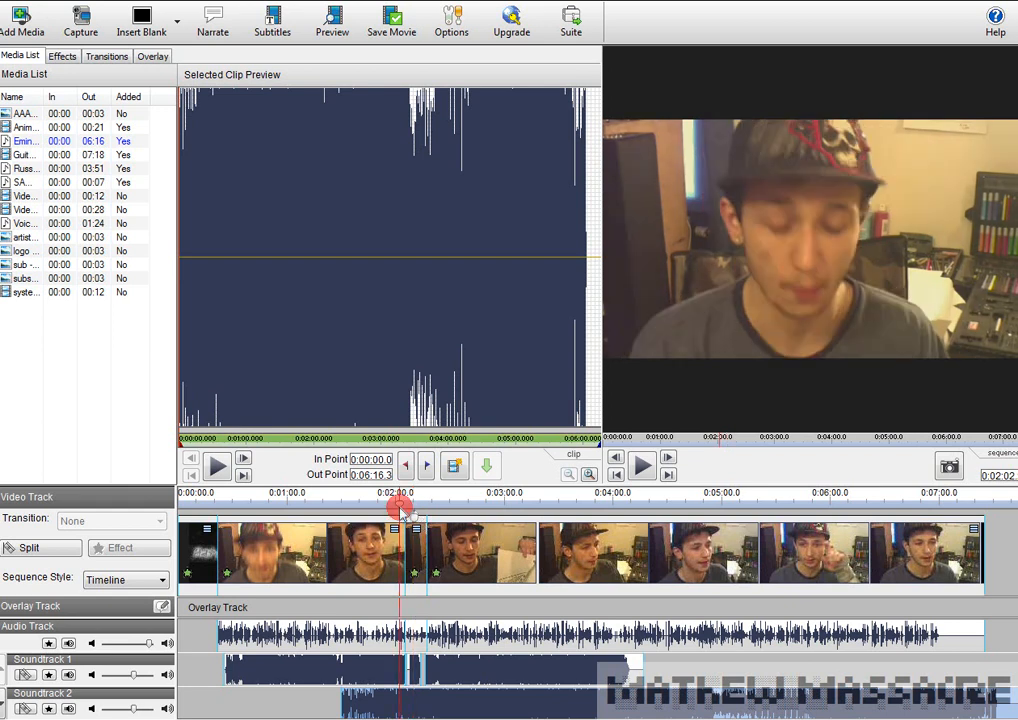
{"action": "left_click_drag", "start_coordinate": [401, 508], "coordinate": [406, 513]}
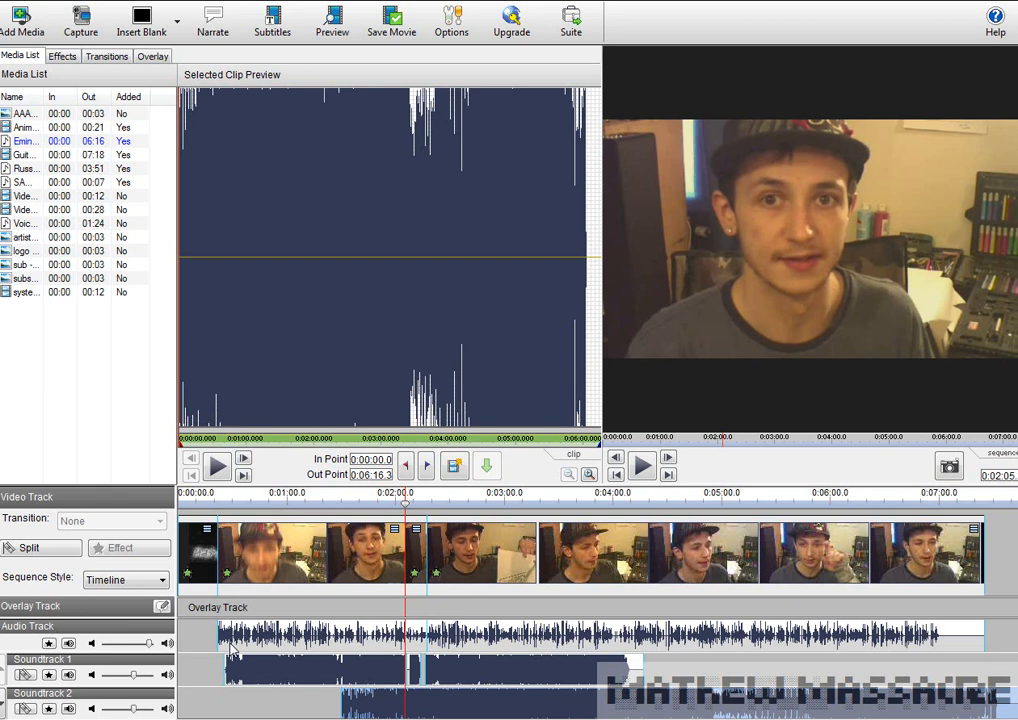
{"action": "left_click", "coordinate": [279, 643]}
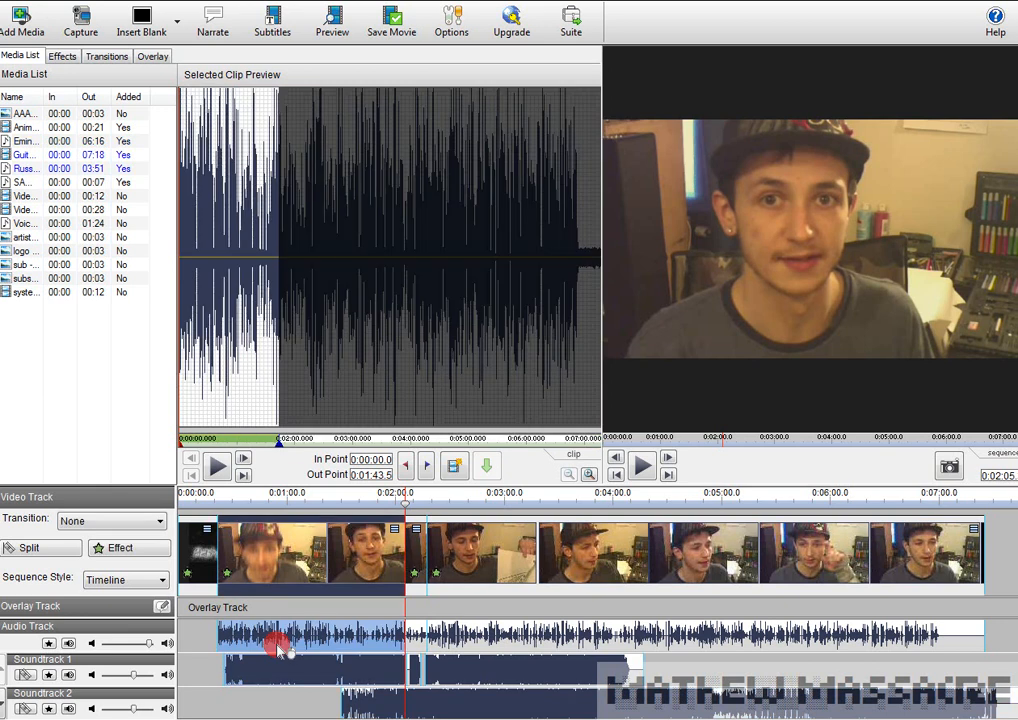
{"action": "left_click", "coordinate": [33, 676]}
{"action": "left_click", "coordinate": [334, 629]}
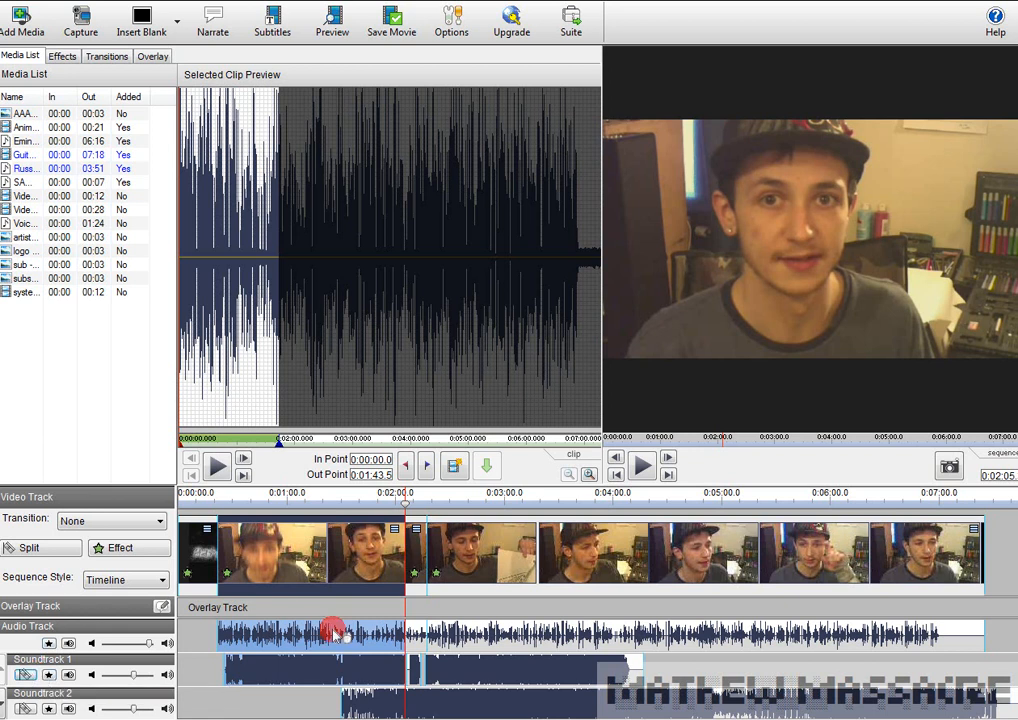
{"action": "right_click", "coordinate": [352, 645]}
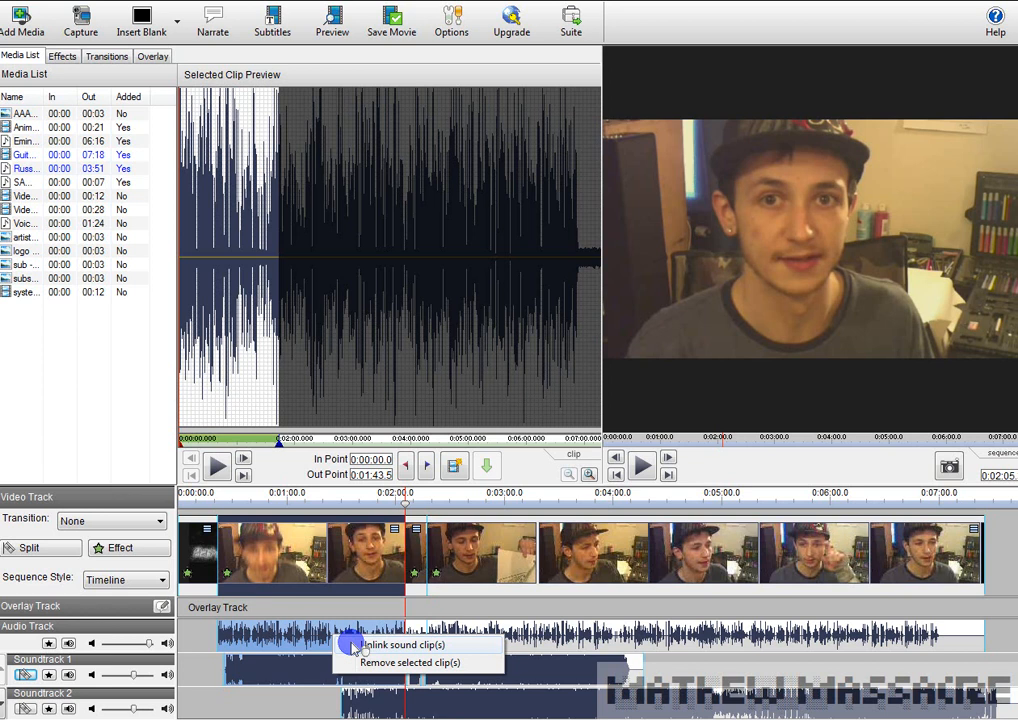
{"action": "left_click", "coordinate": [352, 646]}
Move the unlinked sound clip to Soundtrack 3 and remove the selected clips
{"action": "left_click_drag", "start_coordinate": [352, 646], "coordinate": [326, 710]}
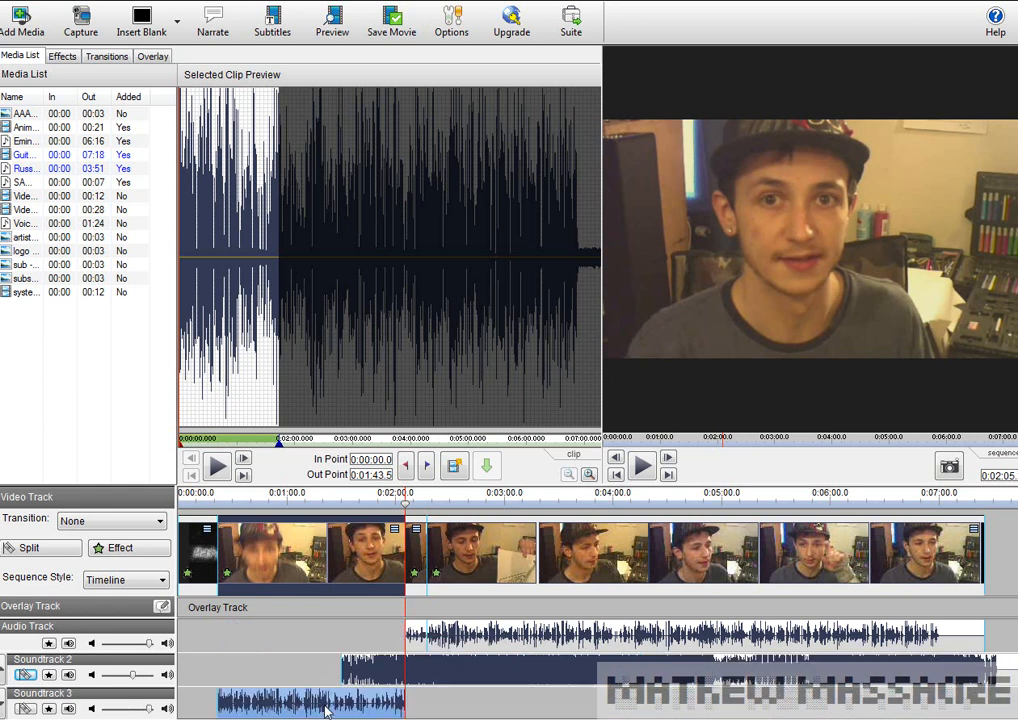
{"action": "right_click", "coordinate": [348, 714]}
{"action": "left_click", "coordinate": [352, 708]}
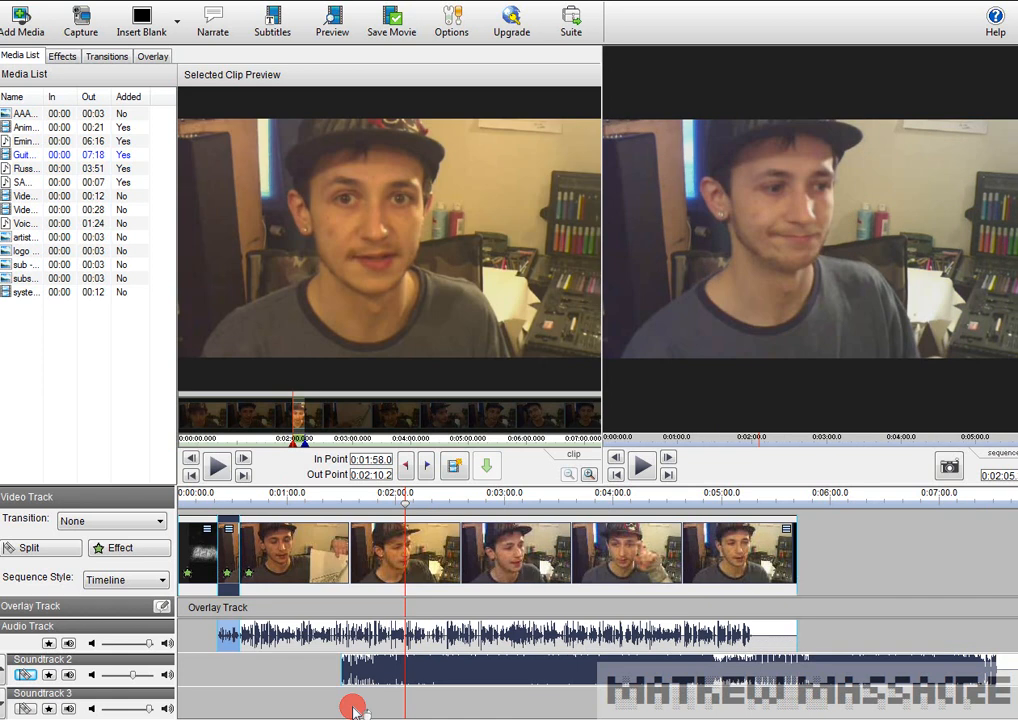
Select the long segment's sound on the Audio Track and undo the last edit
{"action": "left_click", "coordinate": [342, 628]}
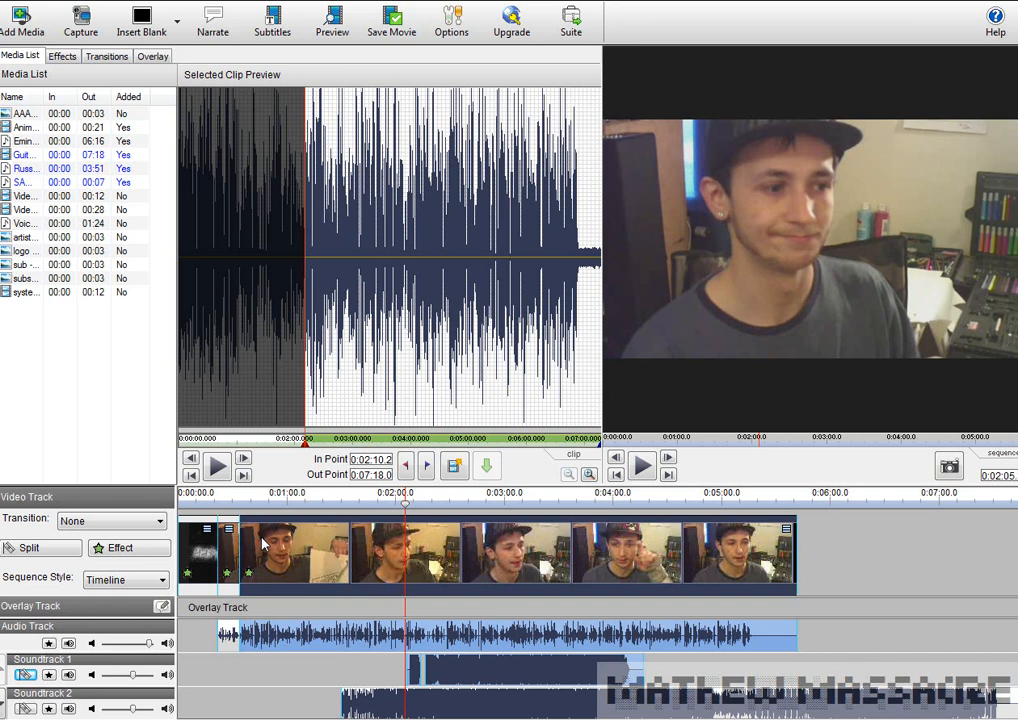
{"action": "left_click", "coordinate": [48, 4]}
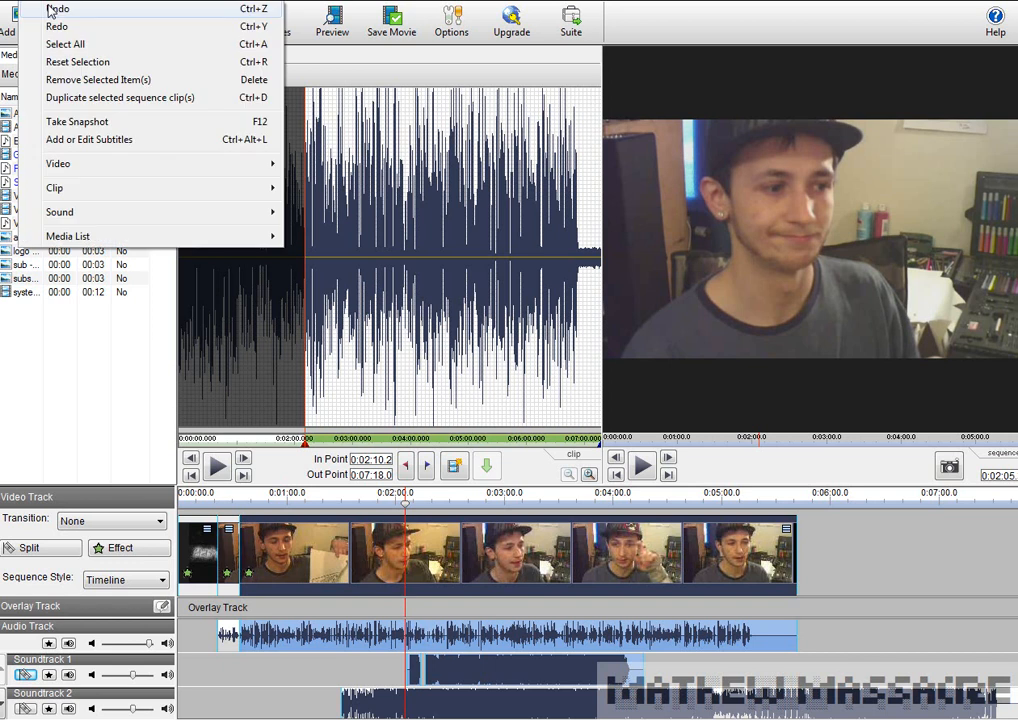
{"action": "left_click", "coordinate": [52, 9]}
{"action": "left_click", "coordinate": [146, 132]}
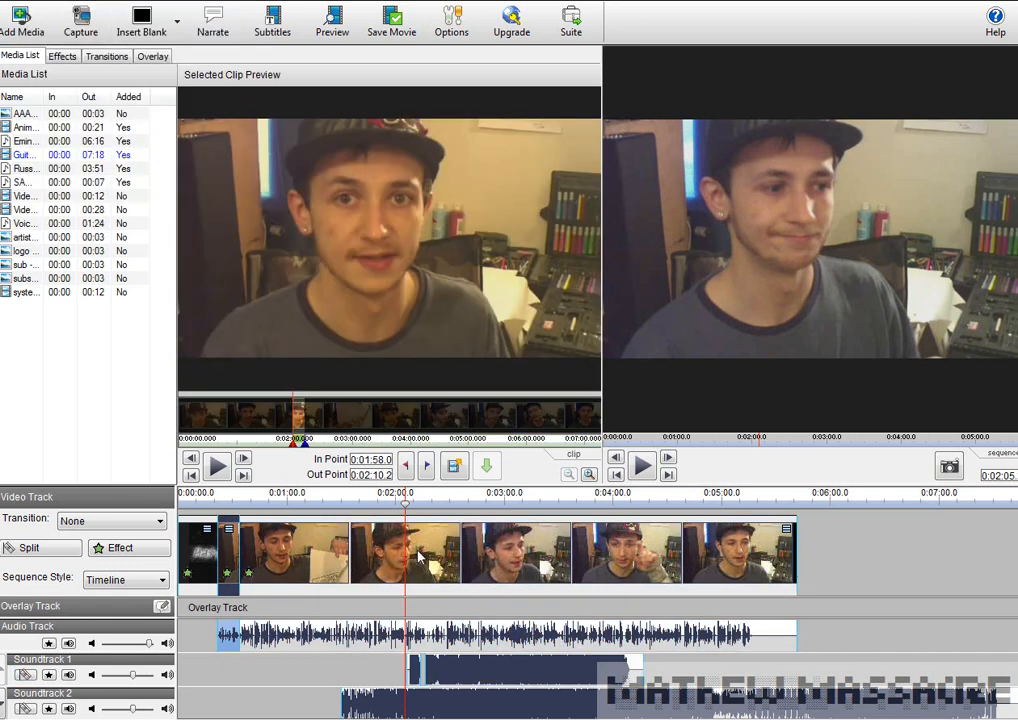
Scrub through the shortened sequence and lower the Audio Track volume
{"action": "left_click_drag", "start_coordinate": [404, 510], "coordinate": [224, 507]}
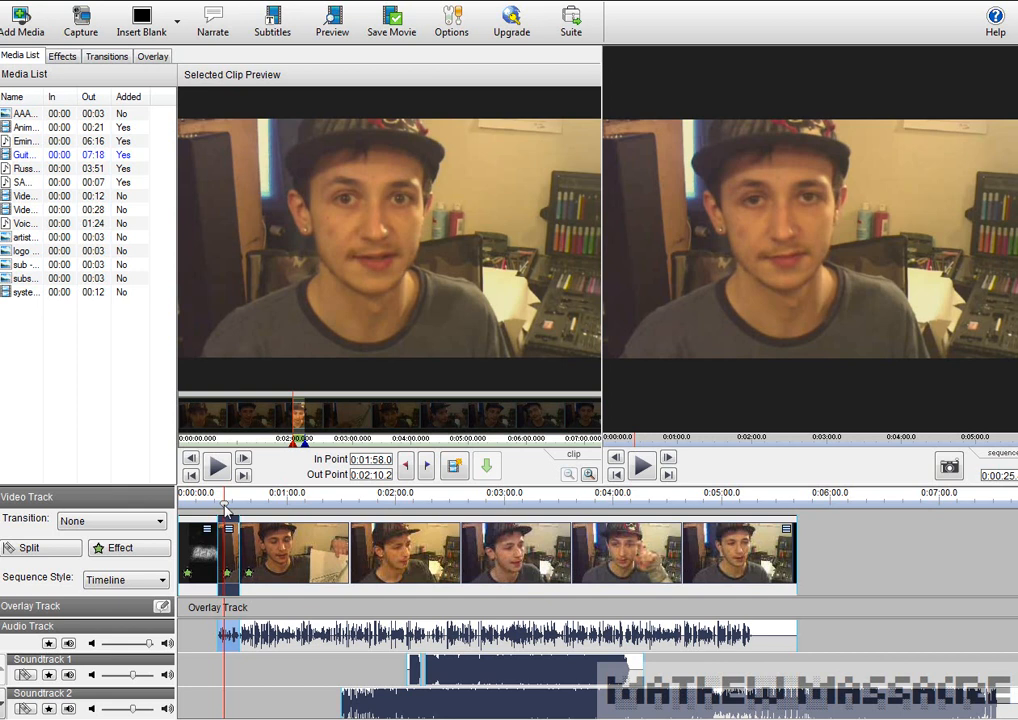
{"action": "mouse_move", "coordinate": [224, 508]}
{"action": "left_mouse_down"}
{"action": "mouse_move", "coordinate": [268, 508]}
{"action": "mouse_move", "coordinate": [352, 536]}
{"action": "mouse_move", "coordinate": [311, 538]}
{"action": "mouse_move", "coordinate": [323, 536]}
{"action": "left_mouse_up"}
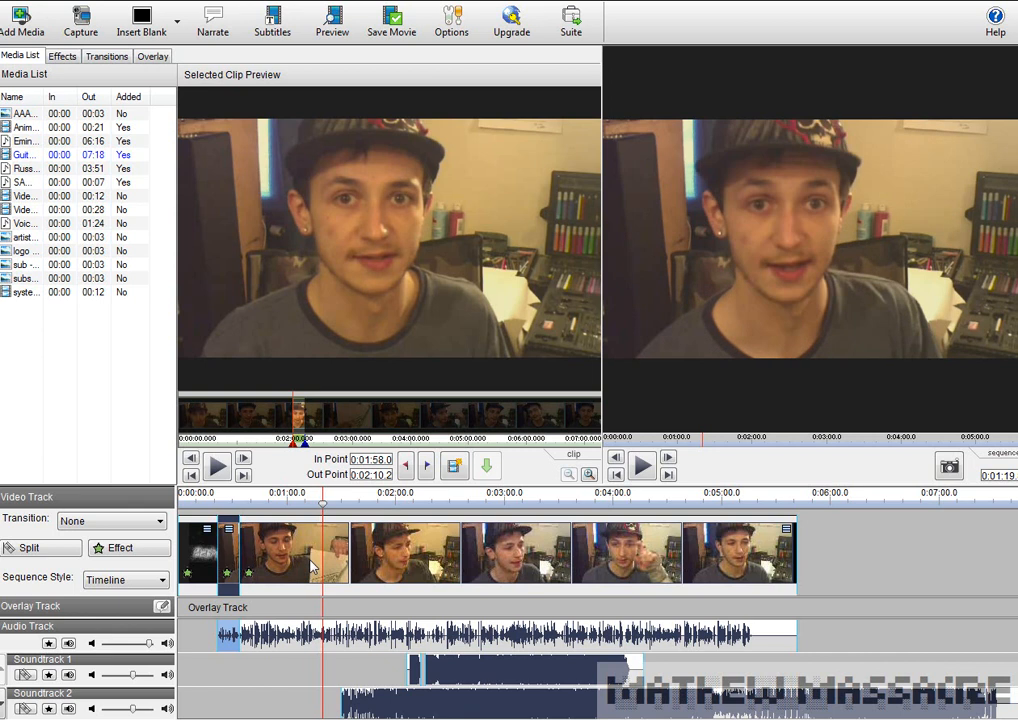
{"action": "left_click", "coordinate": [149, 645]}
{"action": "mouse_move", "coordinate": [149, 645]}
{"action": "left_mouse_down"}
{"action": "mouse_move", "coordinate": [128, 649]}
{"action": "mouse_move", "coordinate": [148, 649]}
{"action": "mouse_move", "coordinate": [137, 651]}
{"action": "left_mouse_up"}
Play the opening seconds of the sequence to check the intro
{"action": "left_click", "coordinate": [281, 524]}
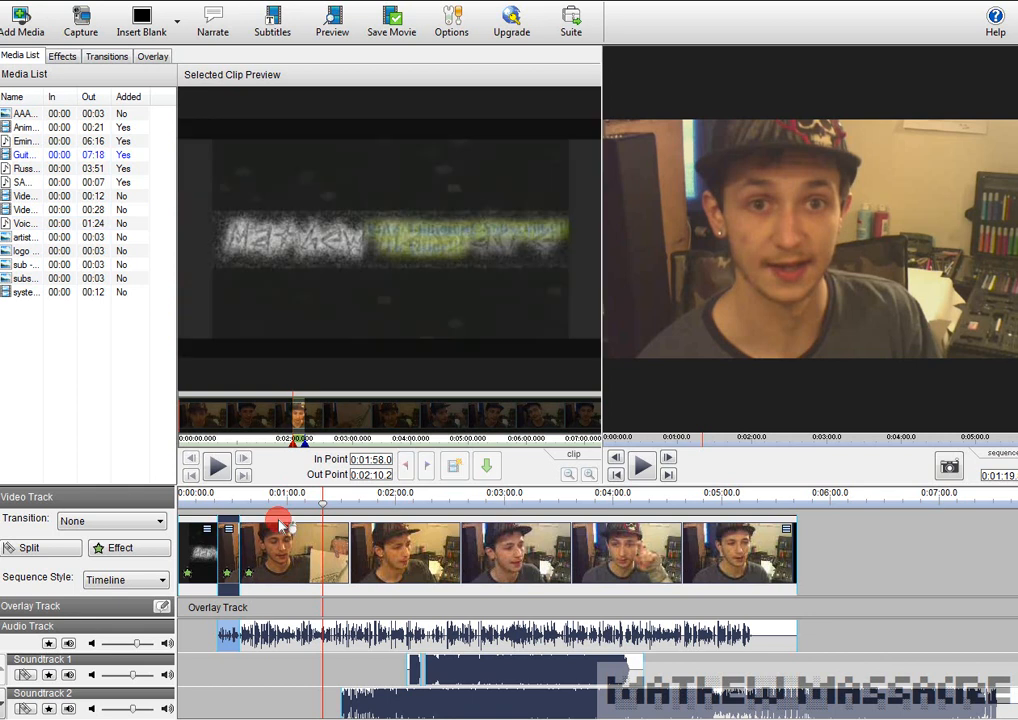
{"action": "left_click", "coordinate": [217, 506]}
{"action": "left_click", "coordinate": [176, 510]}
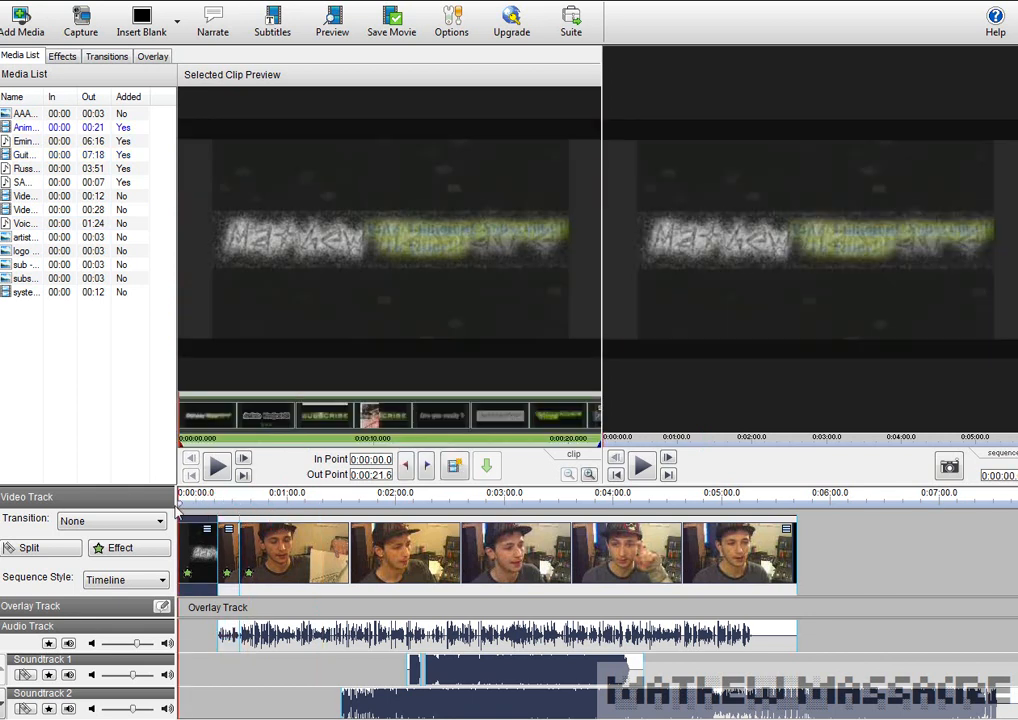
{"action": "left_click", "coordinate": [645, 467]}
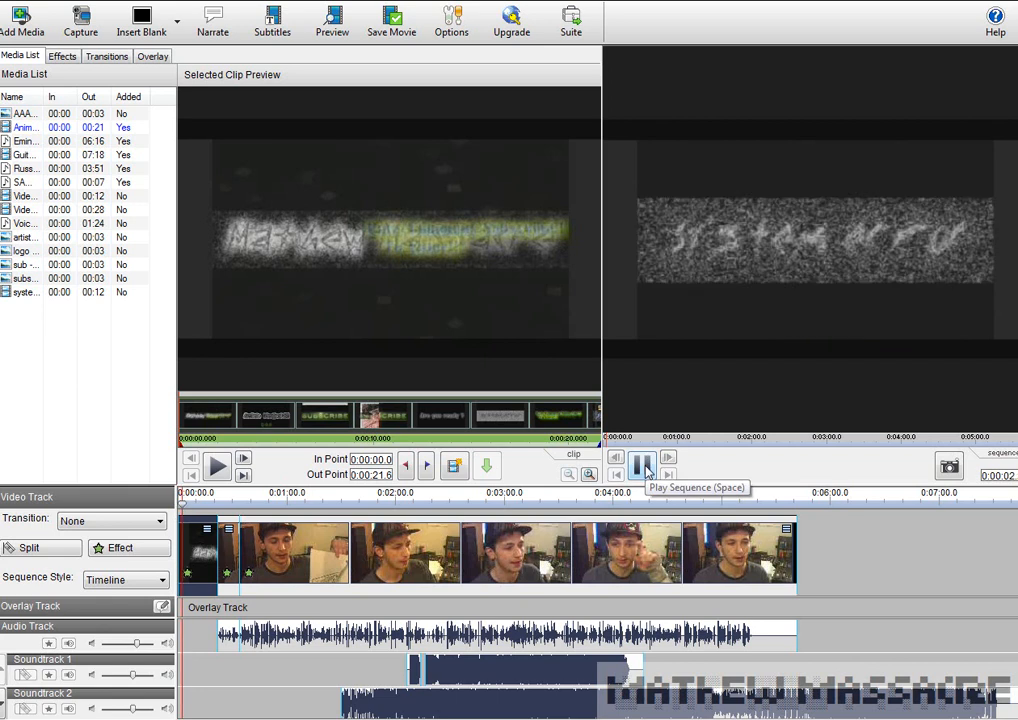
{"action": "left_click", "coordinate": [645, 466]}
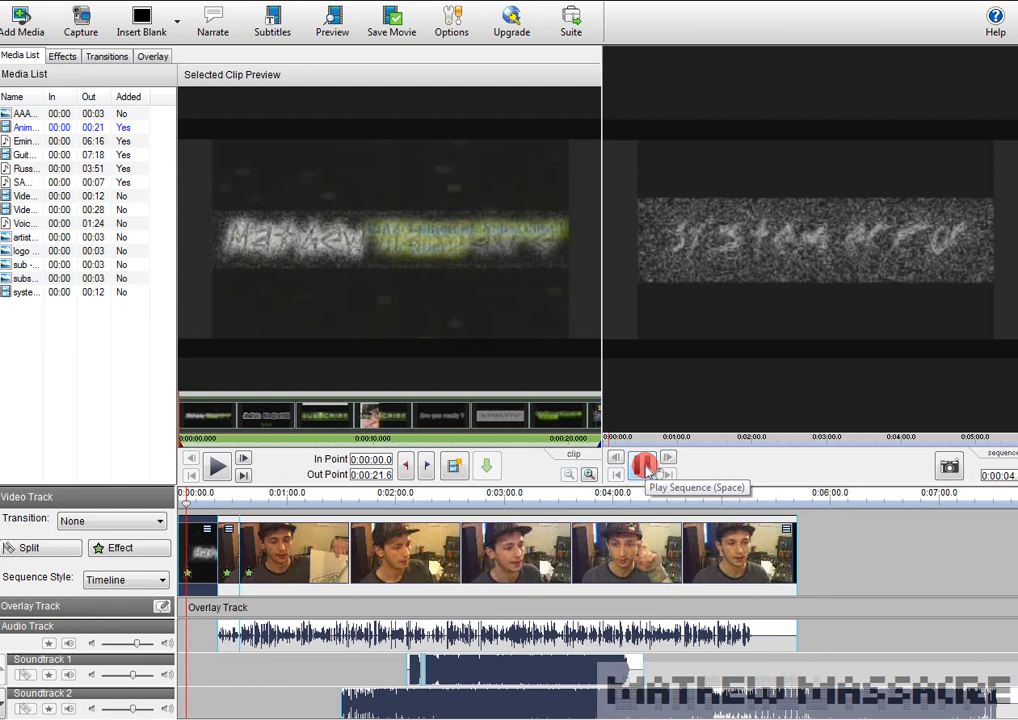
{"action": "left_click", "coordinate": [645, 466]}
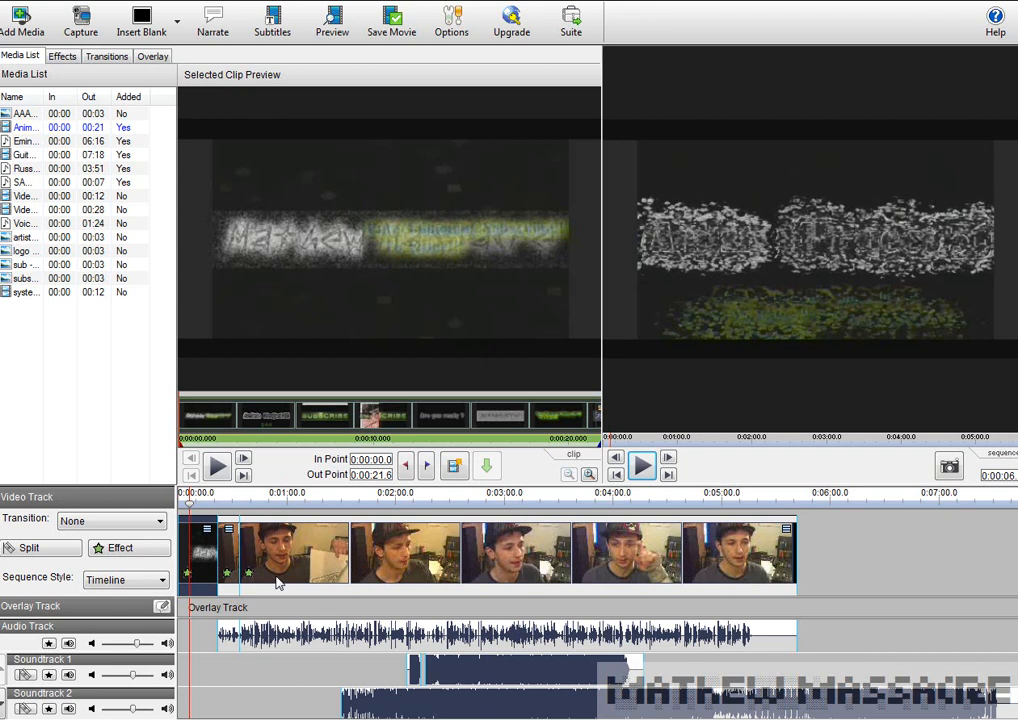
Raise the Audio Track volume slightly and mute the track
{"action": "left_click", "coordinate": [140, 645]}
{"action": "left_click_drag", "start_coordinate": [137, 644], "coordinate": [144, 645]}
{"action": "left_click", "coordinate": [68, 643]}
{"action": "left_click", "coordinate": [68, 643]}
Play the sequence from near the end of the short segment to check the muted Audio Track
{"action": "left_click_drag", "start_coordinate": [192, 505], "coordinate": [236, 512]}
{"action": "left_click", "coordinate": [641, 466]}
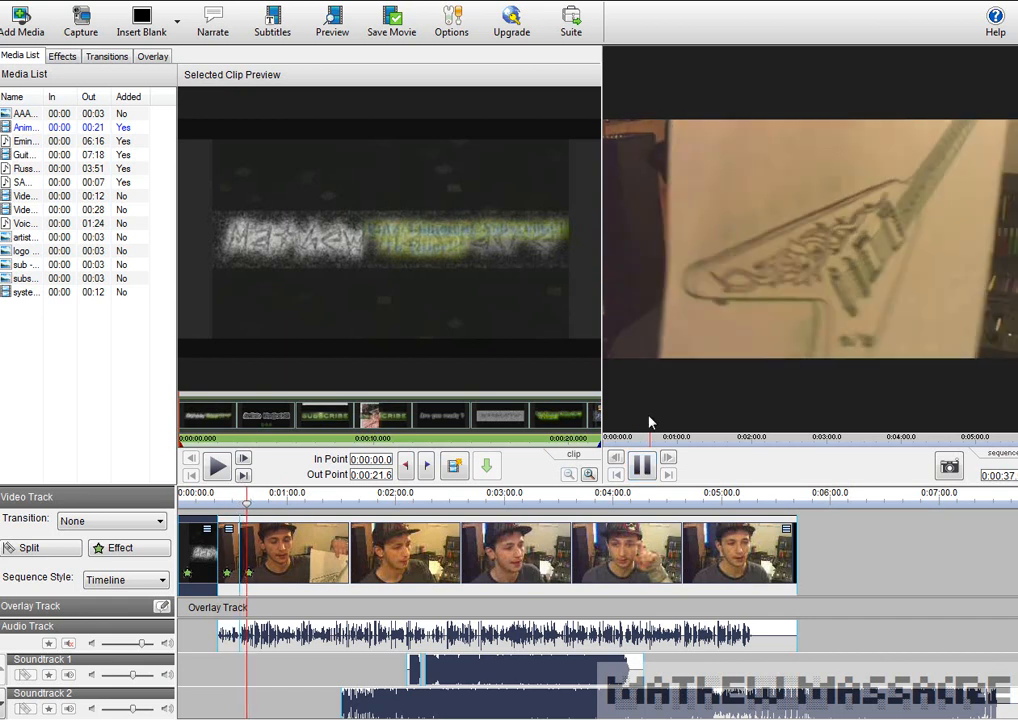
{"action": "left_click", "coordinate": [477, 680]}
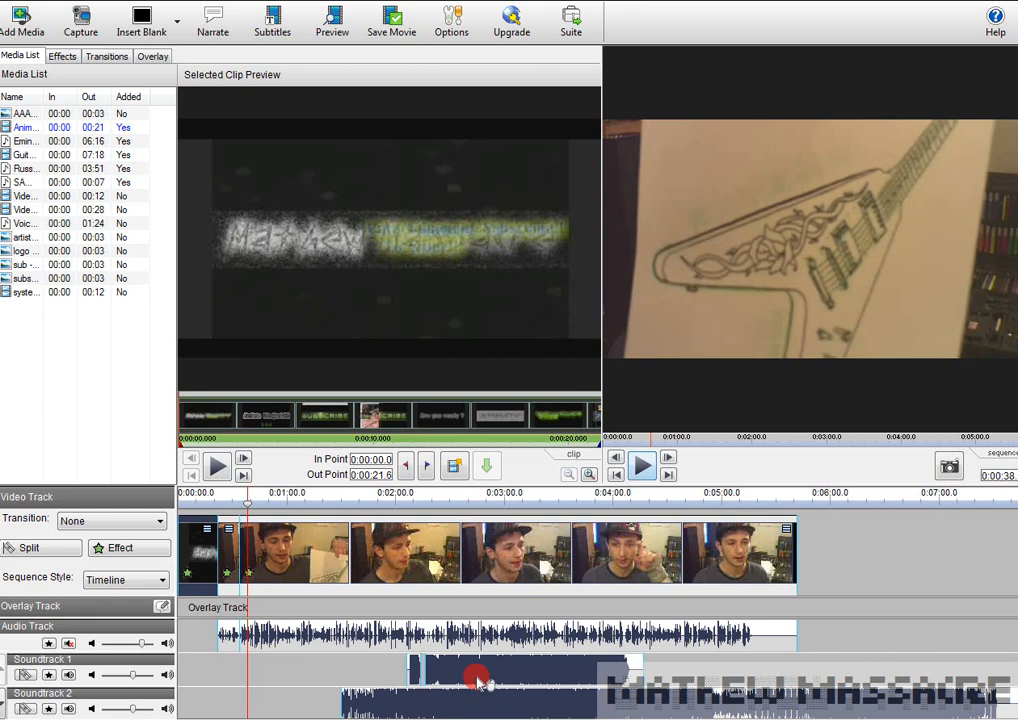
Move the 6:16 music on Soundtrack 2 to near the sequence start and play the sequence from about 0:29
{"action": "left_click", "coordinate": [335, 697]}
{"action": "left_click_drag", "start_coordinate": [337, 699], "coordinate": [305, 698]}
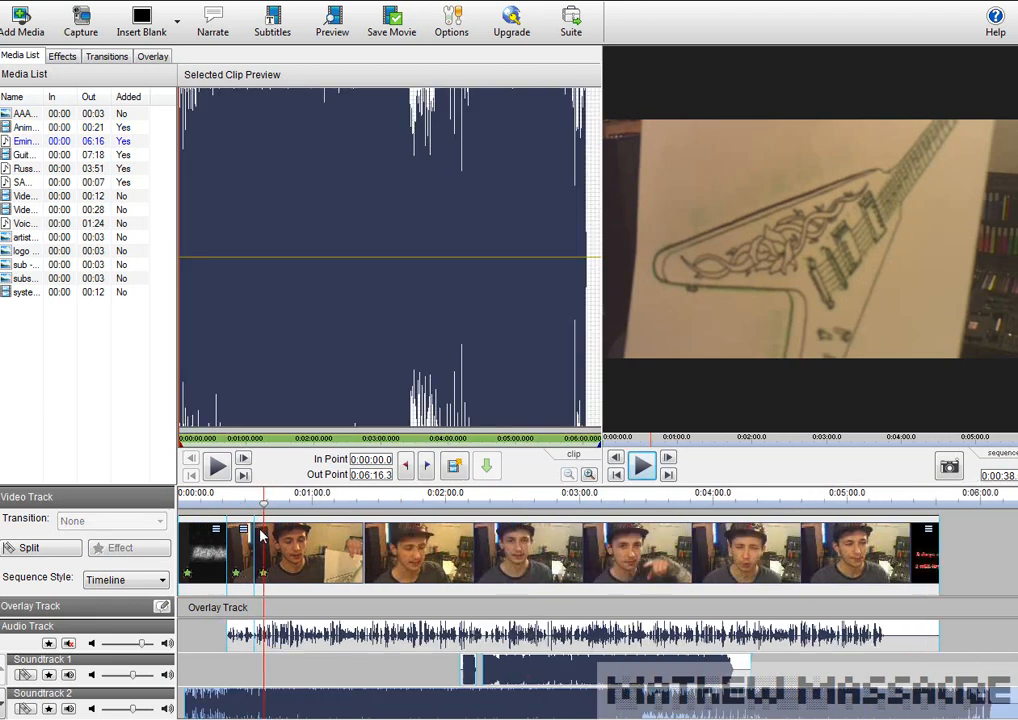
{"action": "left_click", "coordinate": [243, 507]}
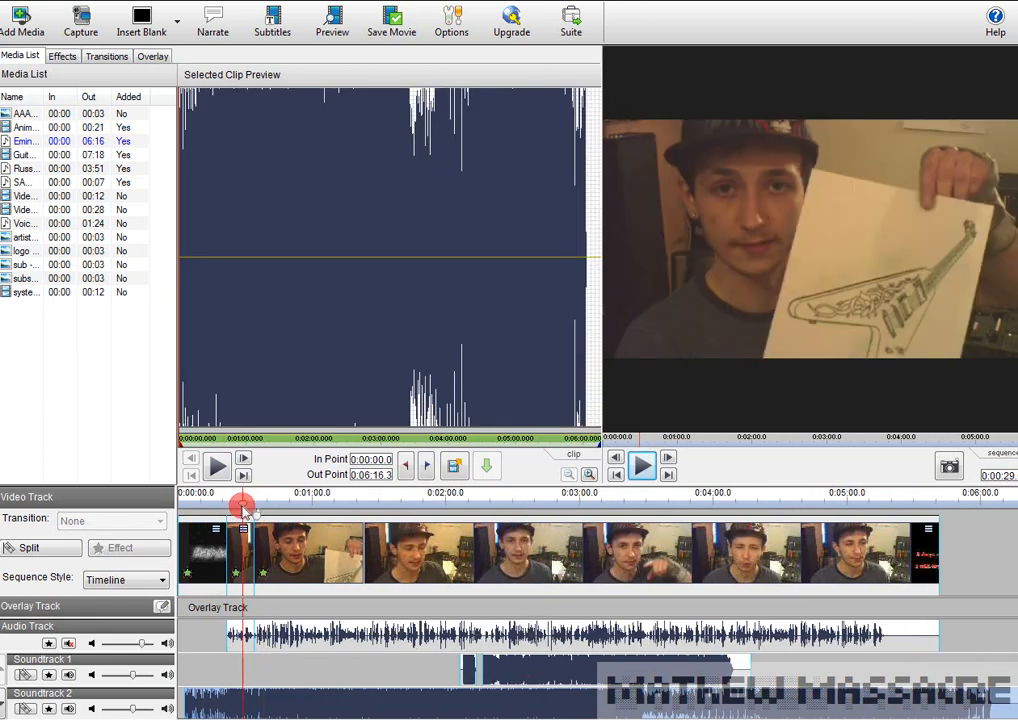
{"action": "left_click", "coordinate": [640, 468]}
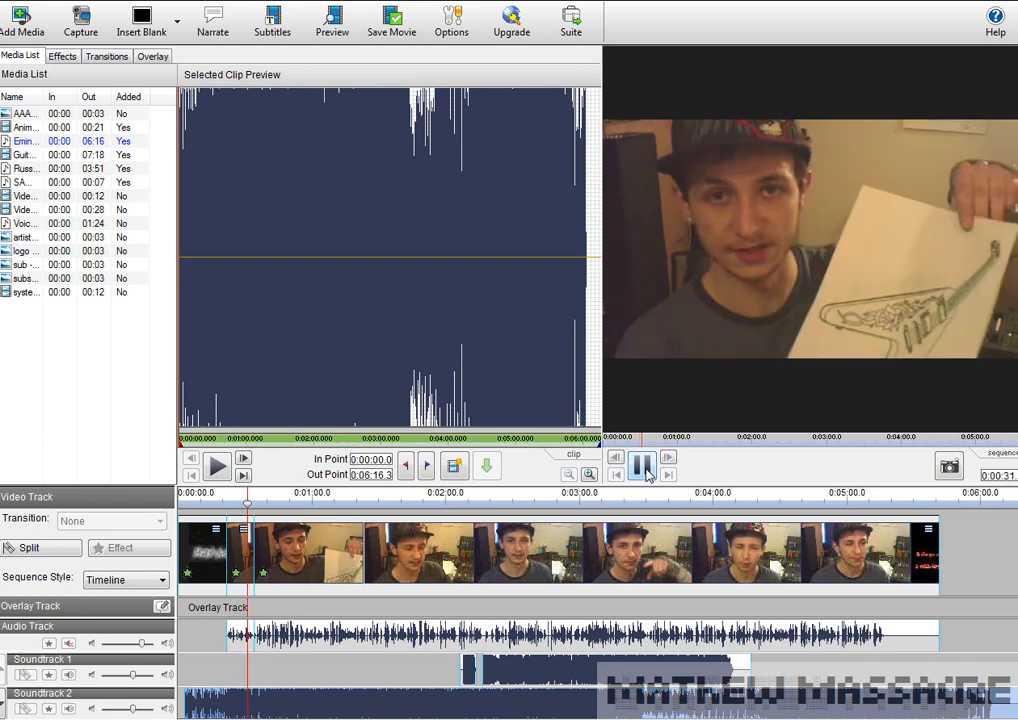
{"action": "left_click", "coordinate": [645, 468]}
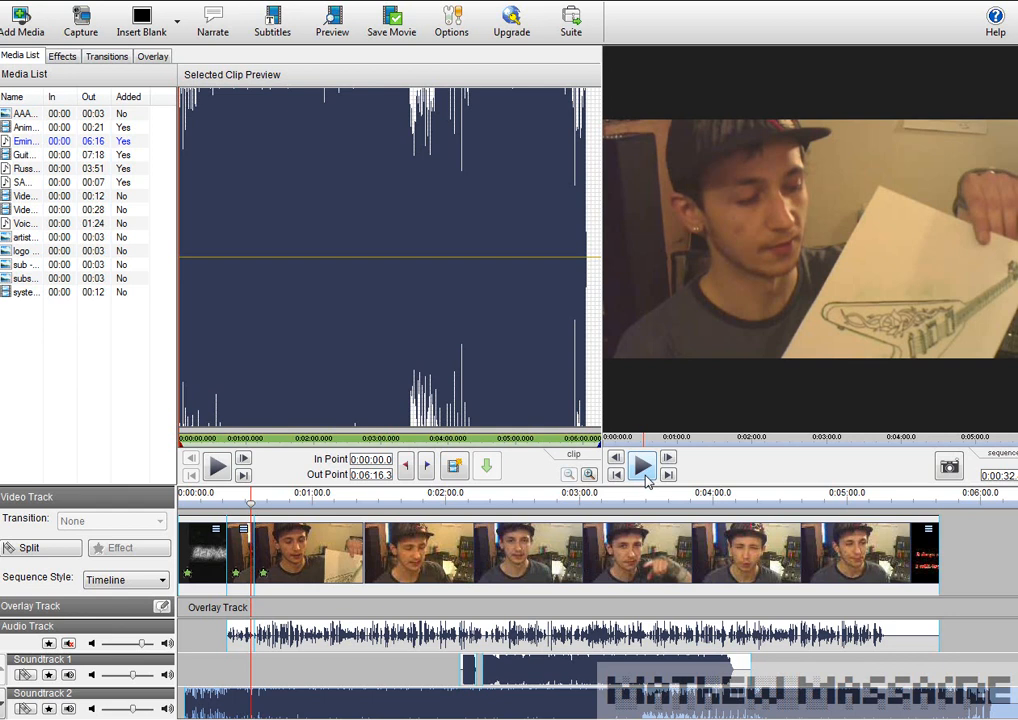
{"action": "left_click", "coordinate": [240, 506]}
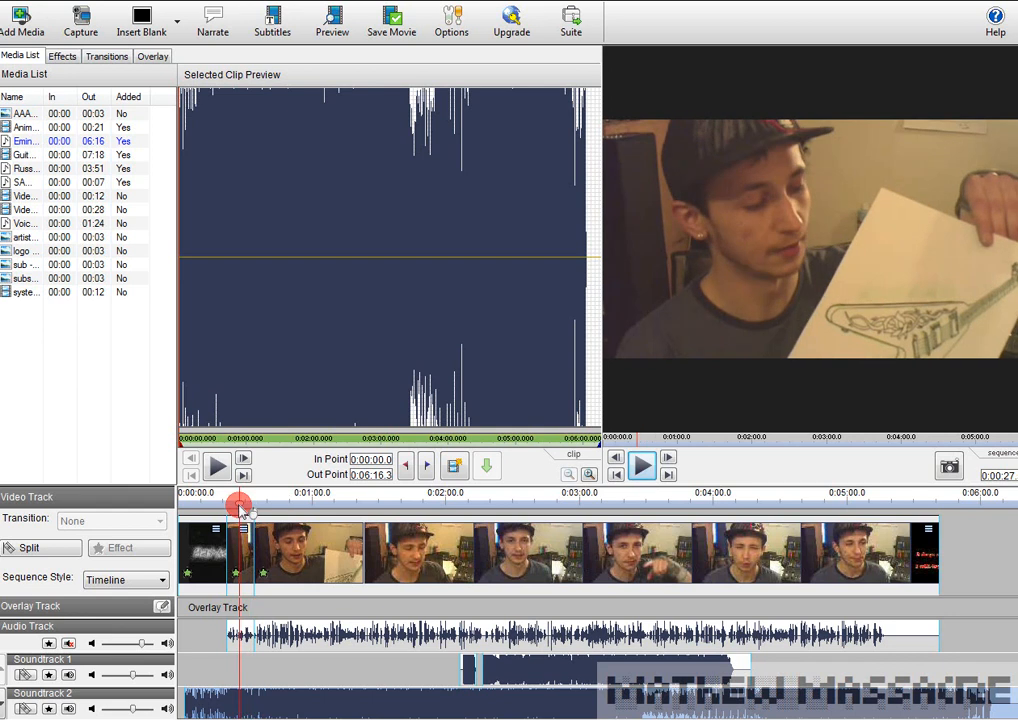
Return the playhead to the start of the sequence and show the intro clip in the clip preview
{"action": "left_click_drag", "start_coordinate": [240, 506], "coordinate": [184, 511]}
{"action": "left_click", "coordinate": [168, 507]}
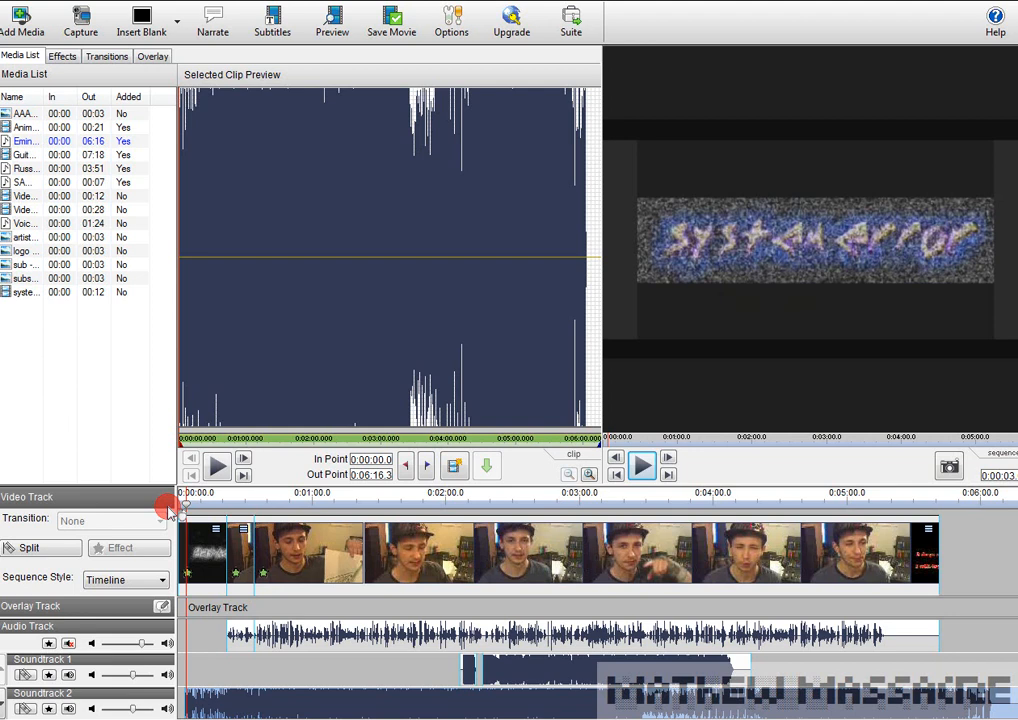
{"action": "mouse_move", "coordinate": [168, 511]}
{"action": "left_mouse_down"}
{"action": "mouse_move", "coordinate": [190, 518]}
{"action": "mouse_move", "coordinate": [180, 522]}
{"action": "left_mouse_up"}
{"action": "left_click", "coordinate": [200, 556]}
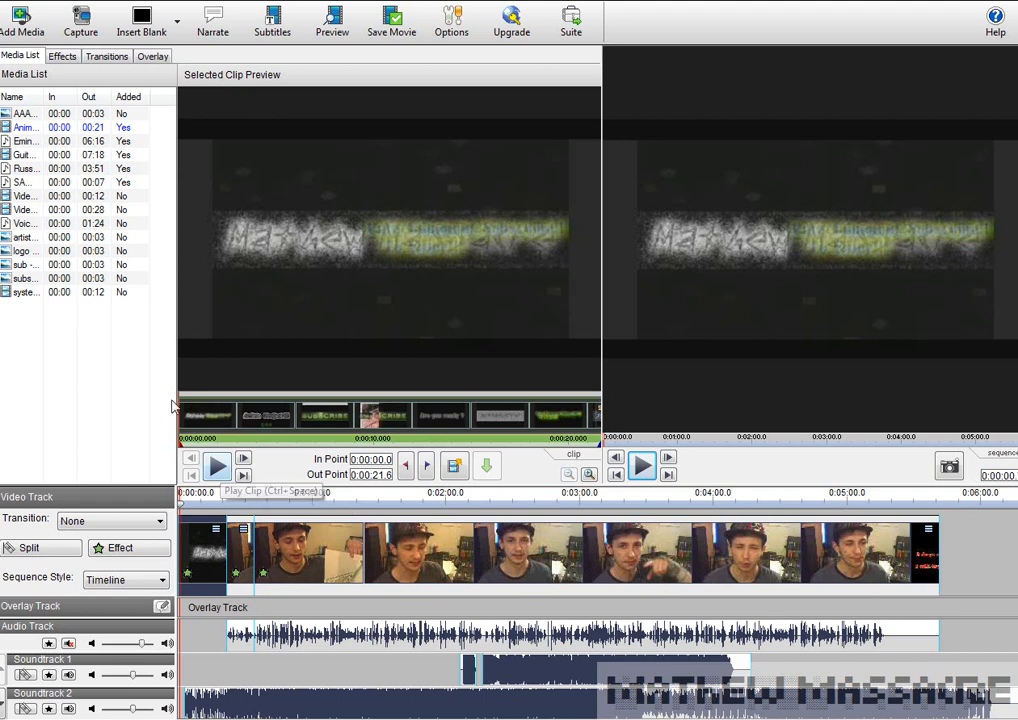
Insert the blue subscribe image and the green SUBSCRIBE image into the Video Track between the short segment and the long clip
{"action": "left_click", "coordinate": [39, 264]}
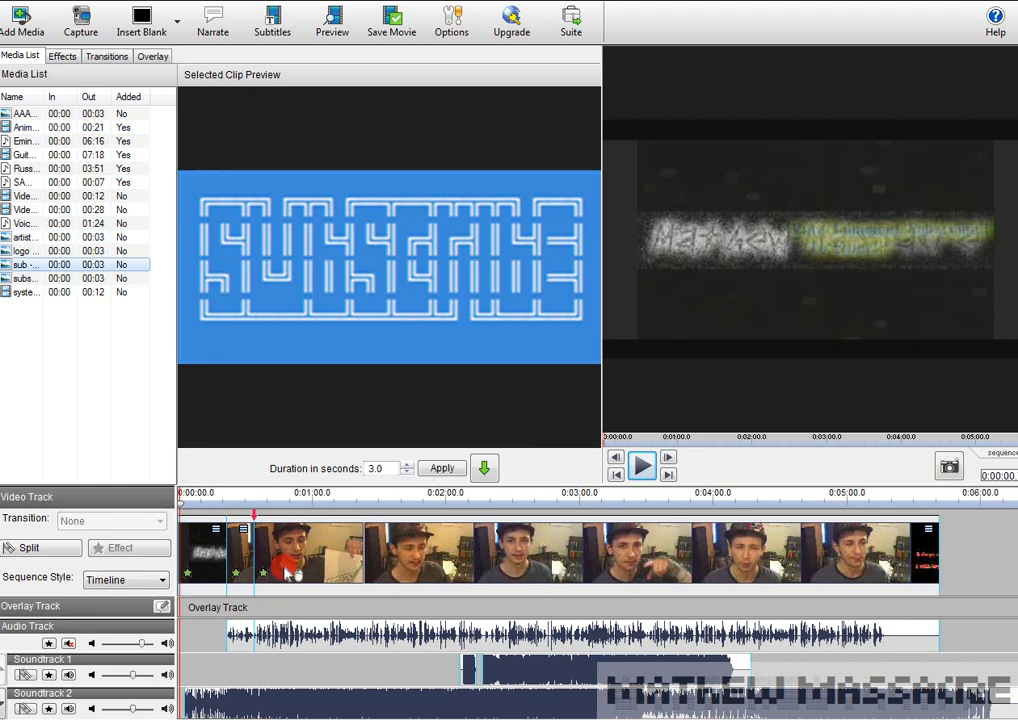
{"action": "left_click_drag", "start_coordinate": [290, 573], "coordinate": [246, 565]}
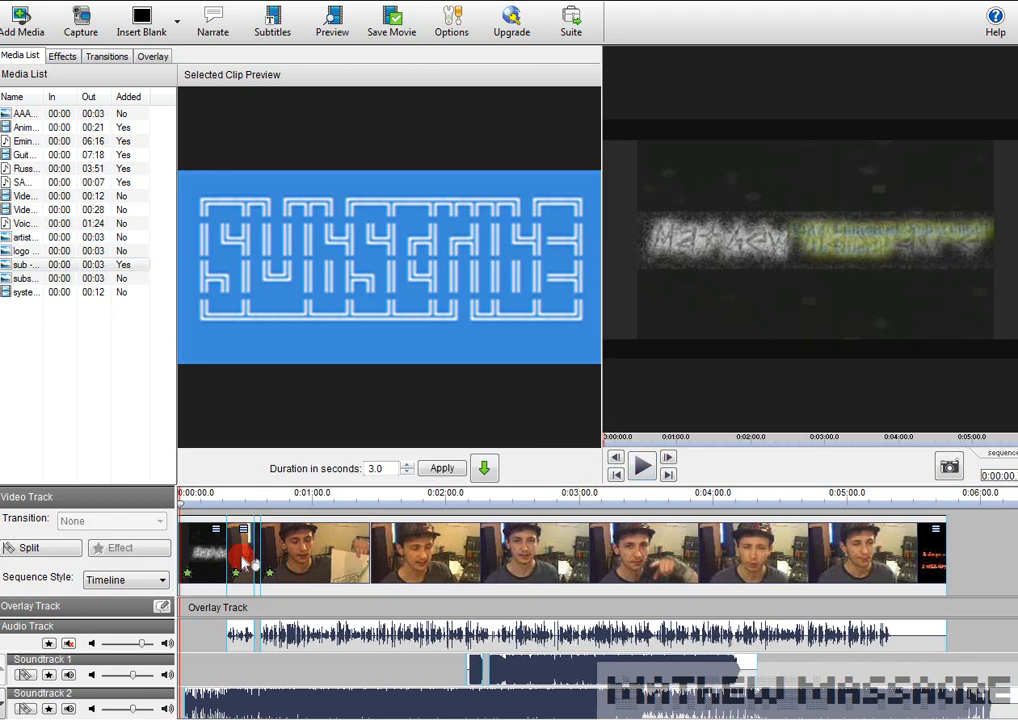
{"action": "left_click", "coordinate": [52, 278]}
{"action": "left_click_drag", "start_coordinate": [52, 278], "coordinate": [270, 551]}
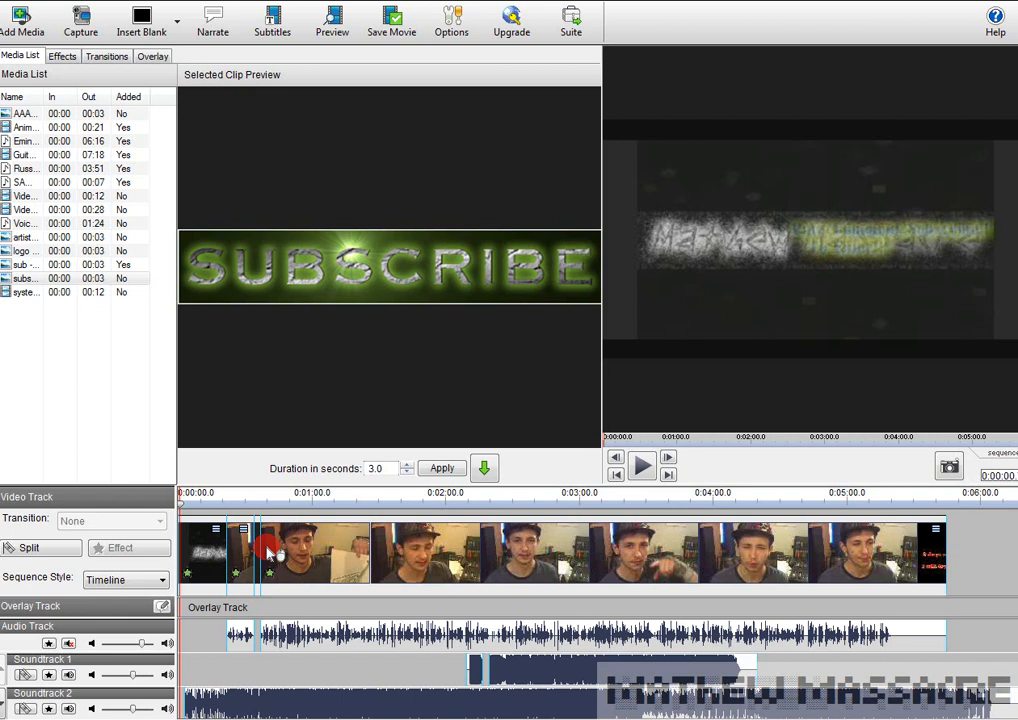
{"action": "left_click", "coordinate": [206, 475]}
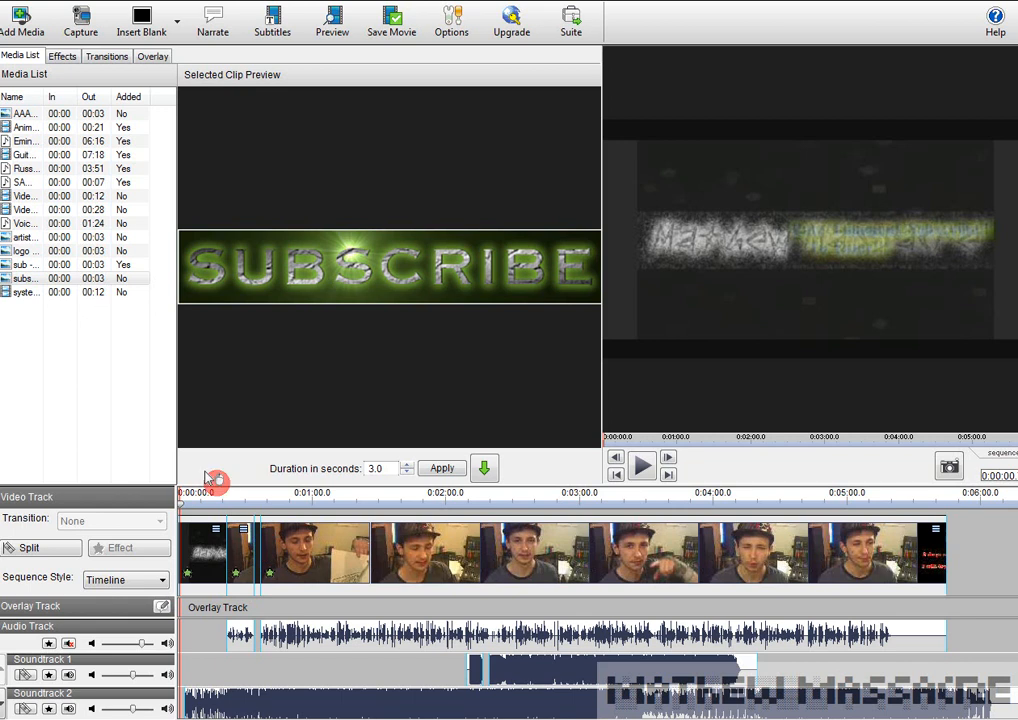
{"action": "left_click_drag", "start_coordinate": [210, 478], "coordinate": [273, 557]}
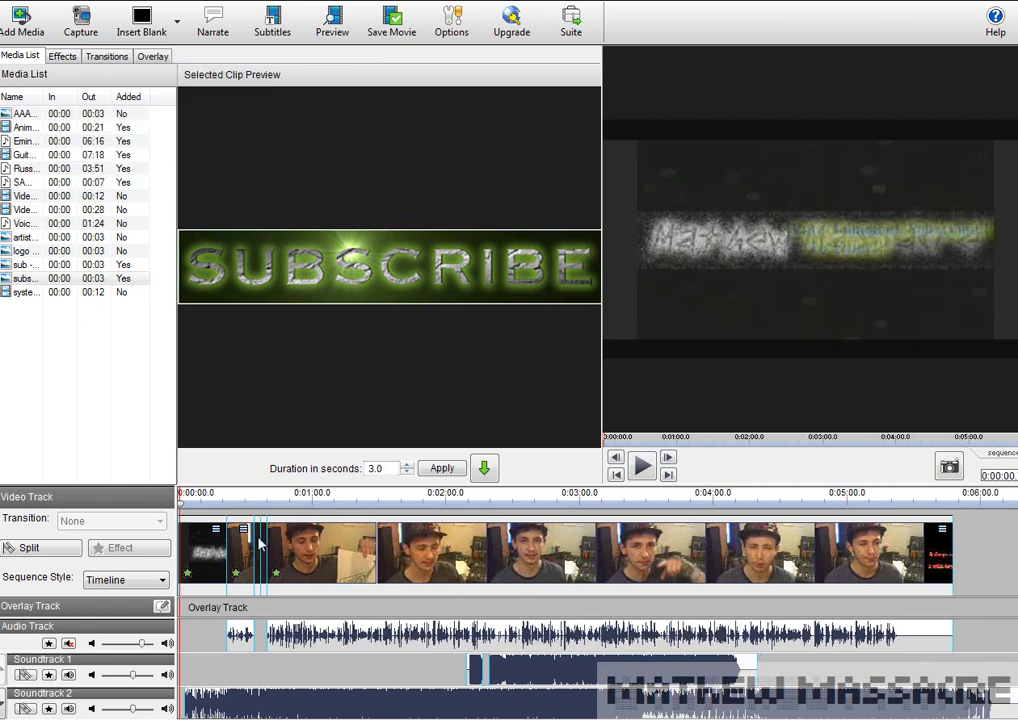
Try to add a Cross Fade and a Fade transition to the inserted subscribe images
{"action": "left_click", "coordinate": [260, 543]}
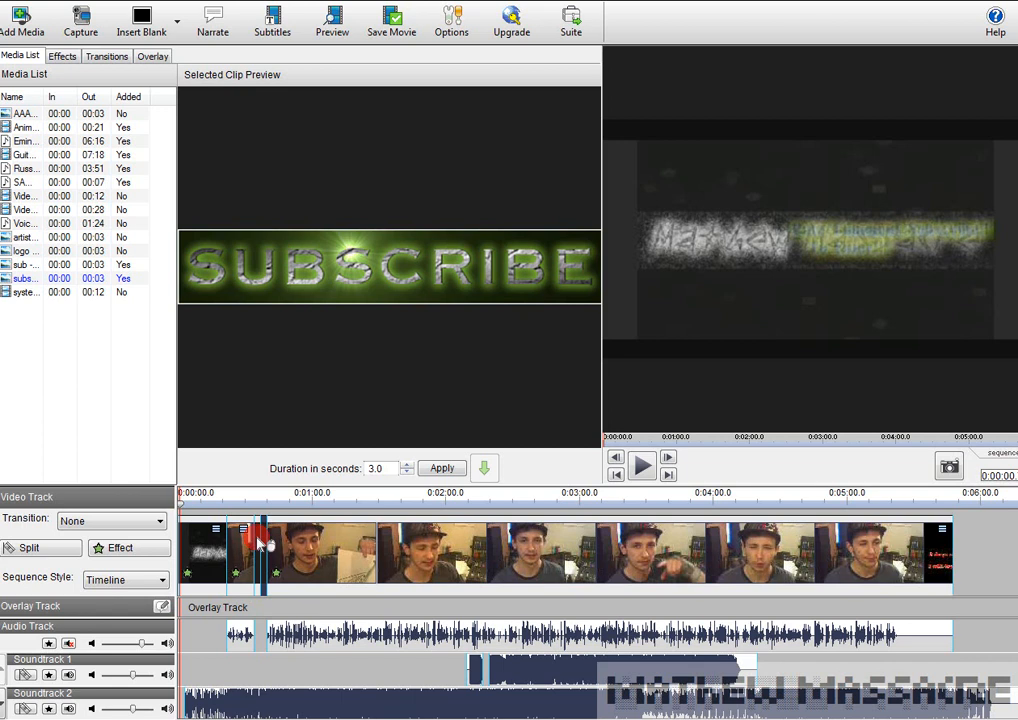
{"action": "left_click", "coordinate": [107, 57]}
{"action": "left_click", "coordinate": [247, 136]}
{"action": "left_click", "coordinate": [256, 140]}
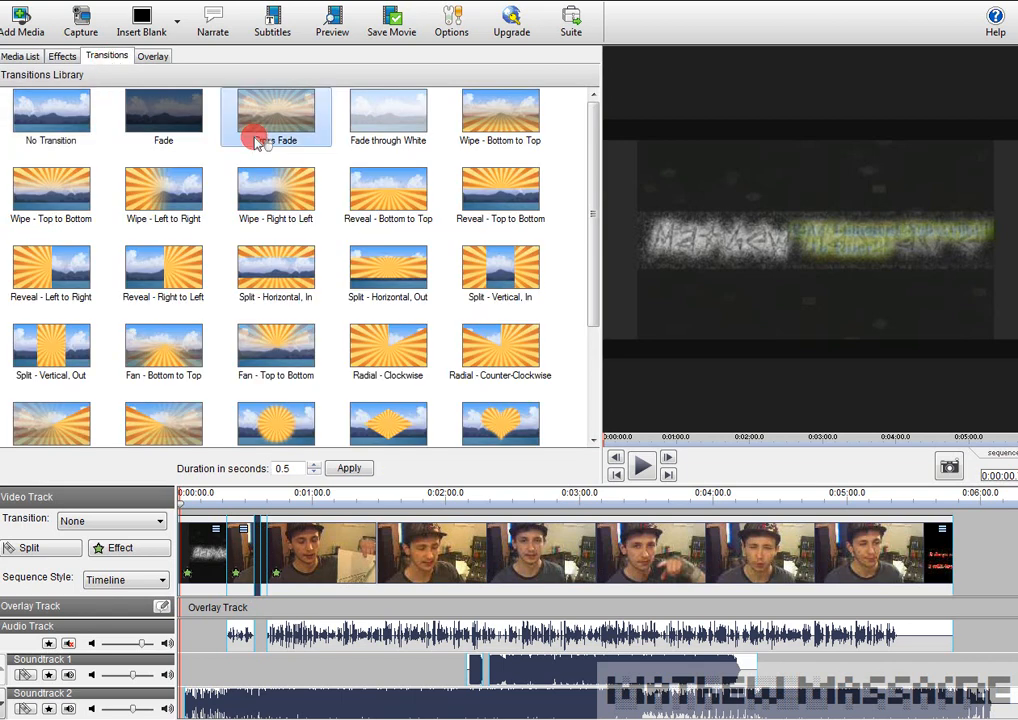
{"action": "left_click_drag", "start_coordinate": [256, 140], "coordinate": [263, 527]}
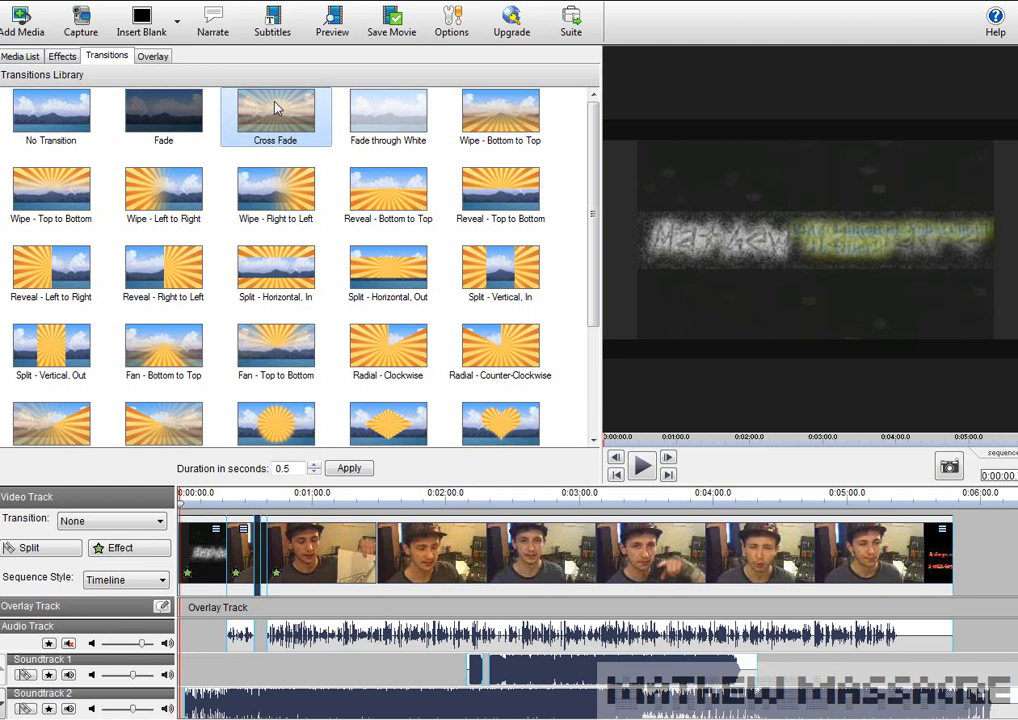
{"action": "left_click_drag", "start_coordinate": [165, 112], "coordinate": [262, 478]}
Split the long guitar clip on the Video Track at about 1:37
{"action": "left_click", "coordinate": [284, 553]}
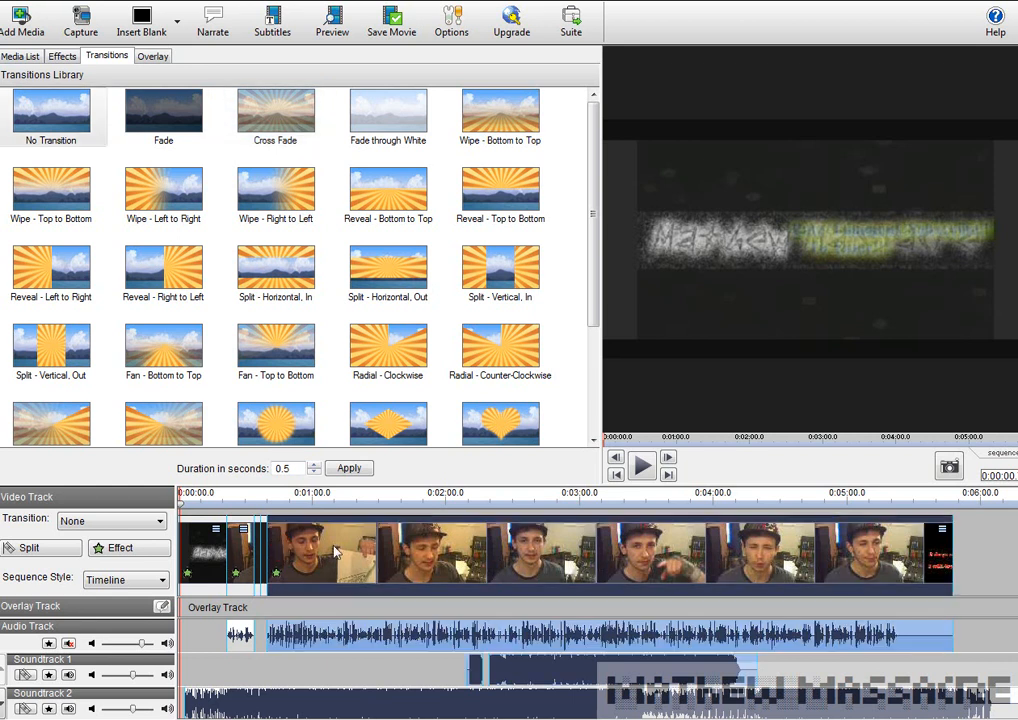
{"action": "left_click_drag", "start_coordinate": [185, 510], "coordinate": [397, 531]}
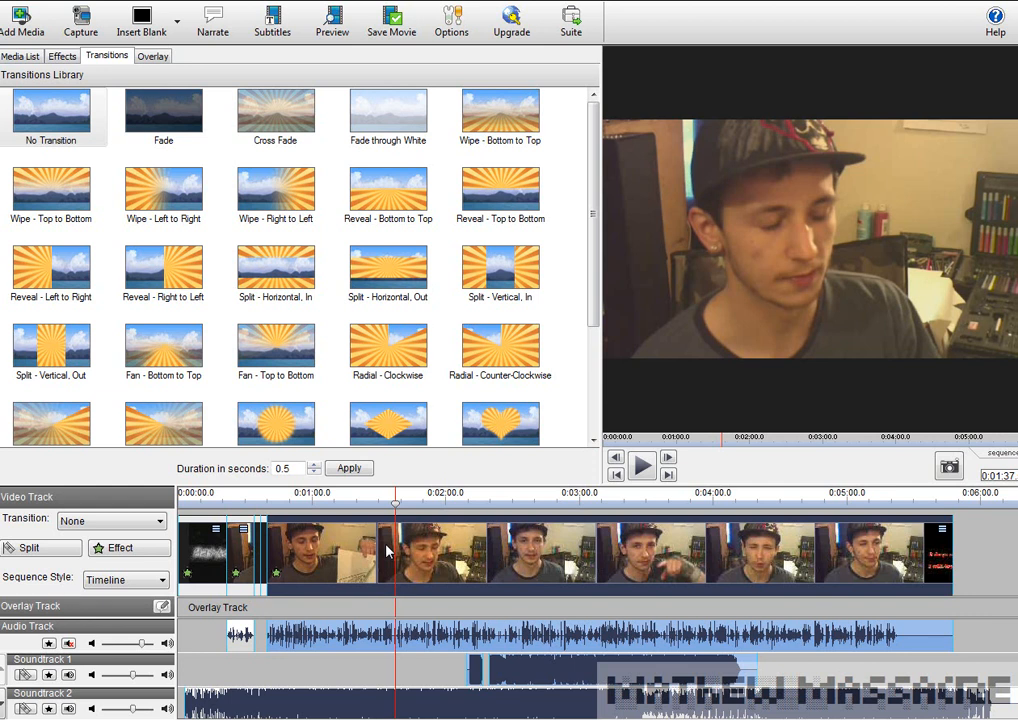
{"action": "left_click", "coordinate": [88, 541]}
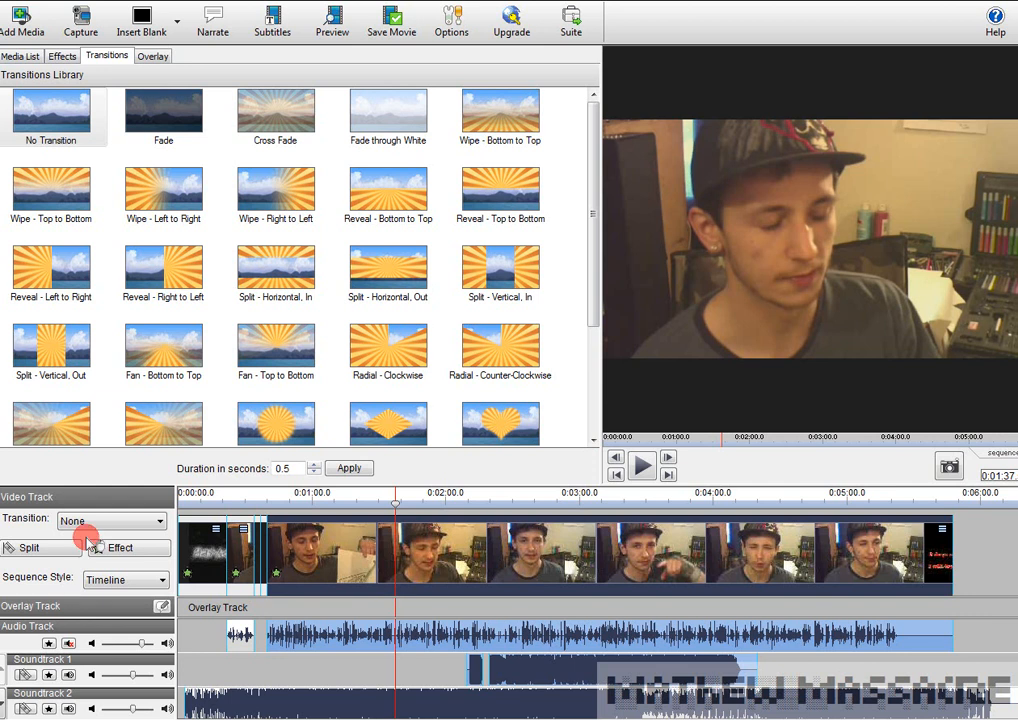
{"action": "left_click", "coordinate": [291, 540]}
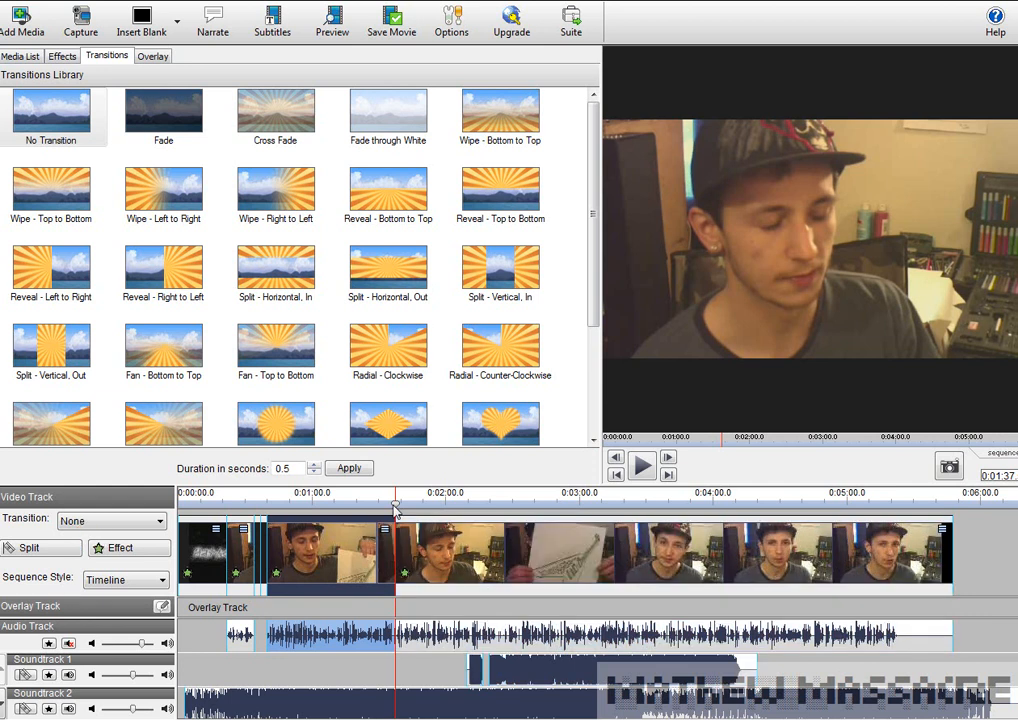
Apply a 0.5-second Cross Fade at the split in the long clip and play the sequence across it
{"action": "left_click", "coordinate": [276, 157]}
{"action": "left_click_drag", "start_coordinate": [278, 160], "coordinate": [390, 497]}
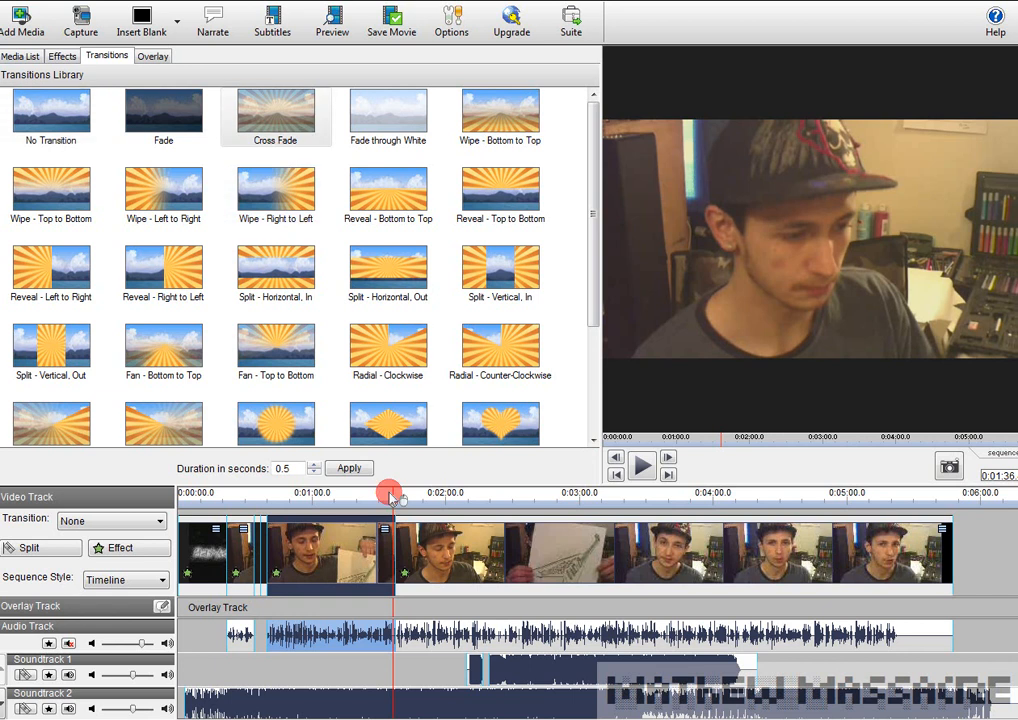
{"action": "left_click", "coordinate": [326, 428]}
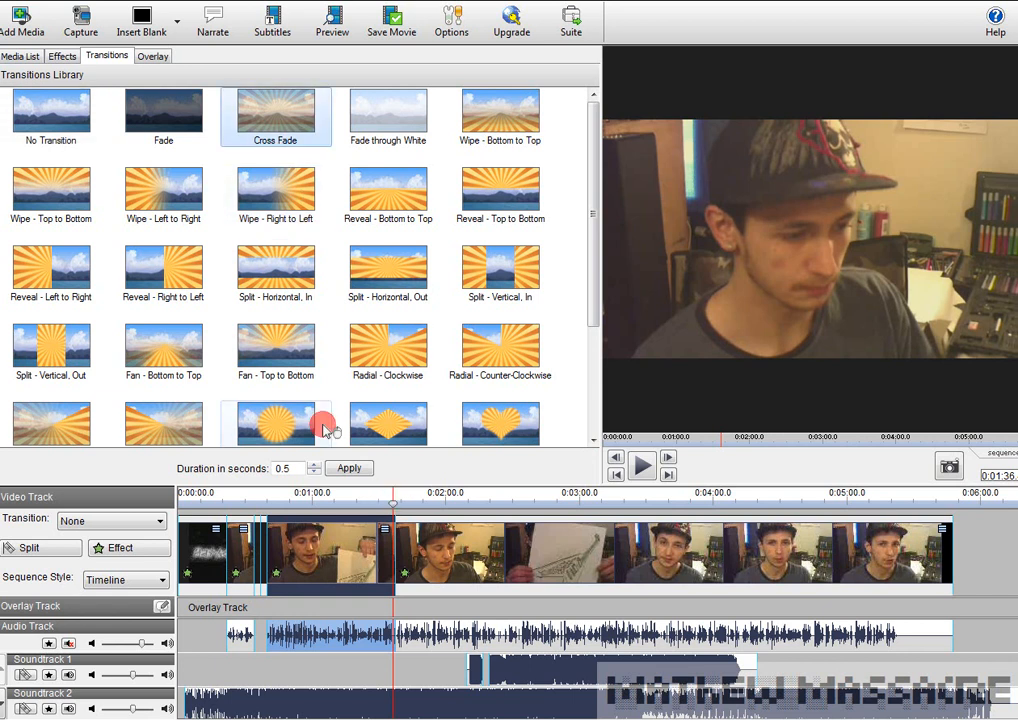
{"action": "left_click", "coordinate": [350, 468]}
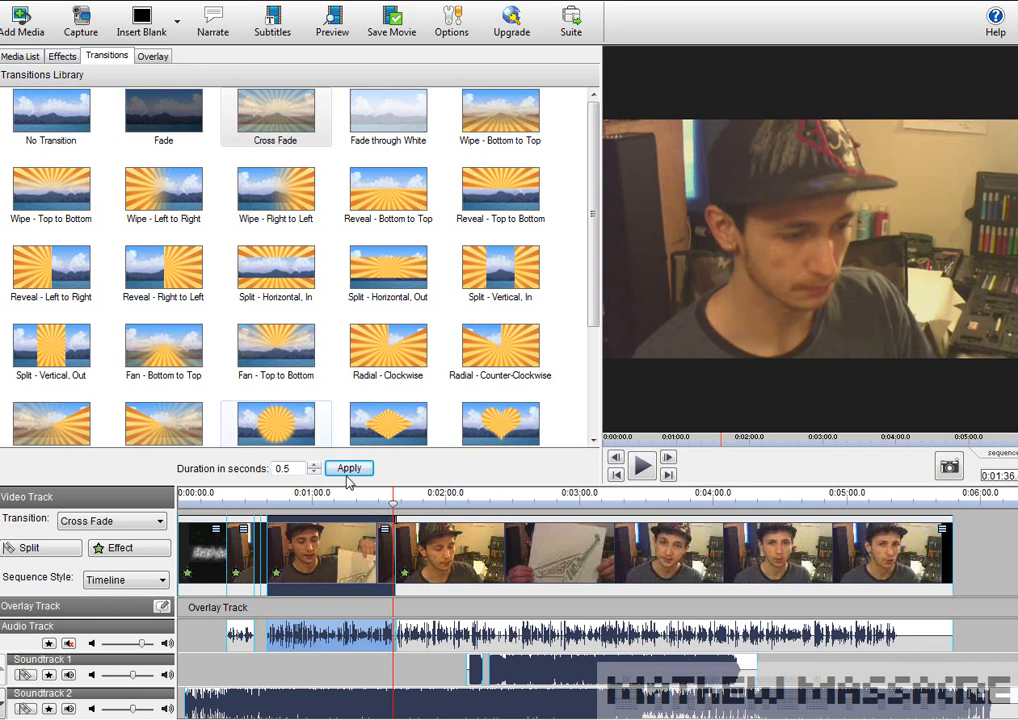
{"action": "left_click", "coordinate": [641, 470]}
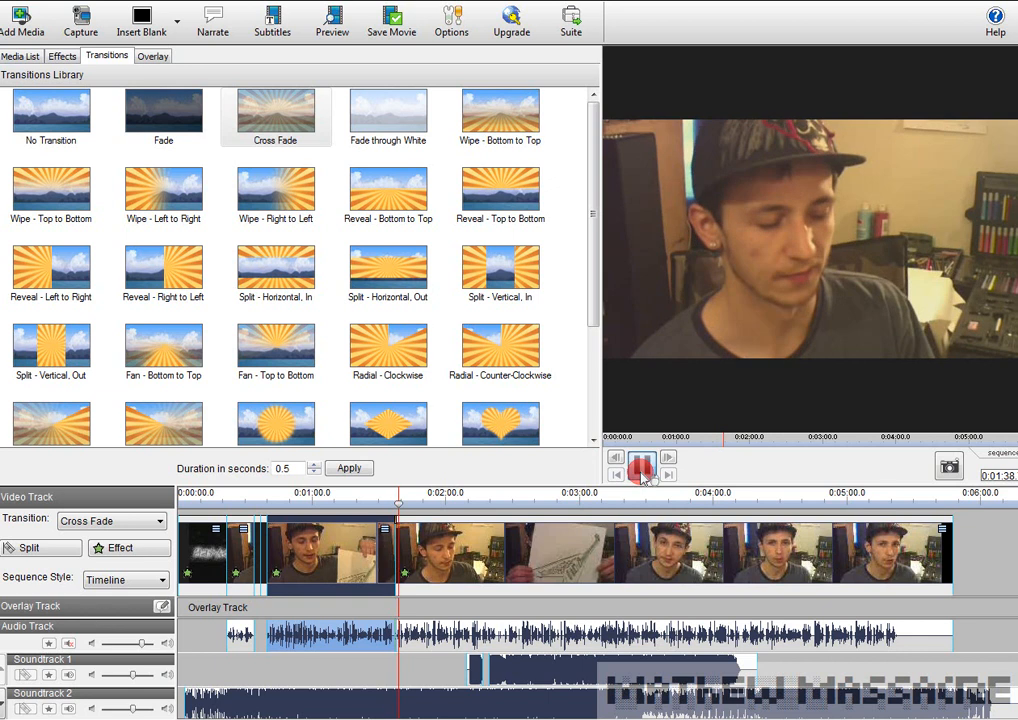
{"action": "left_click", "coordinate": [641, 468]}
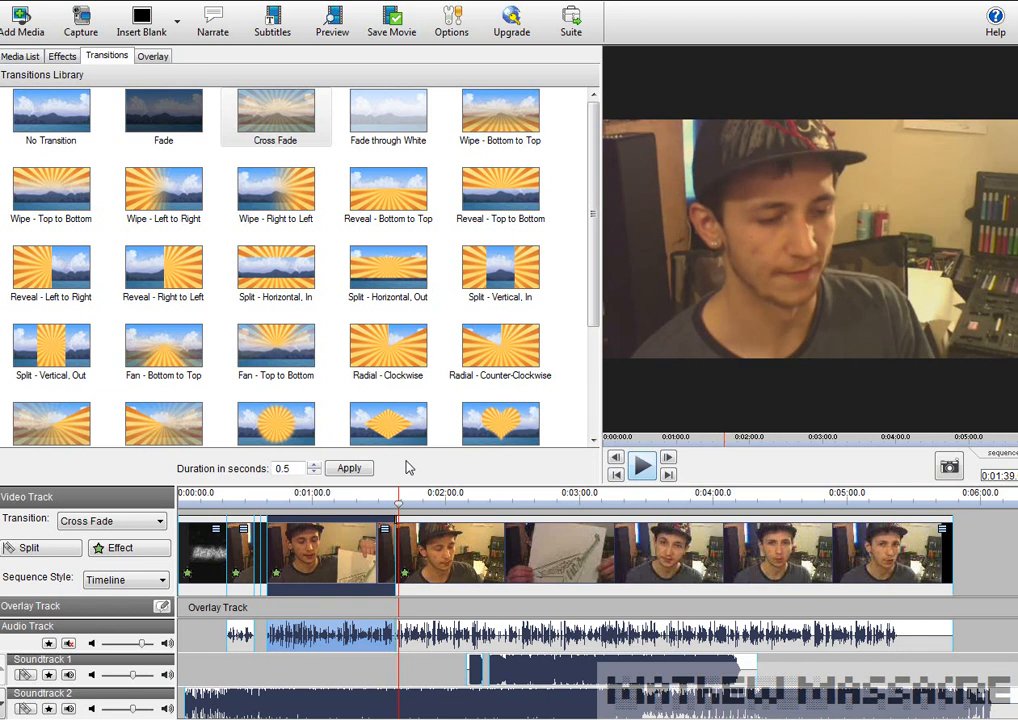
Raise the Cross Fade duration setting to 10.5 seconds and move the playhead to about 1:34
{"action": "left_click", "coordinate": [313, 466]}
{"action": "left_click", "coordinate": [313, 466]}
{"action": "left_click", "coordinate": [313, 466]}
{"action": "left_click", "coordinate": [313, 466]}
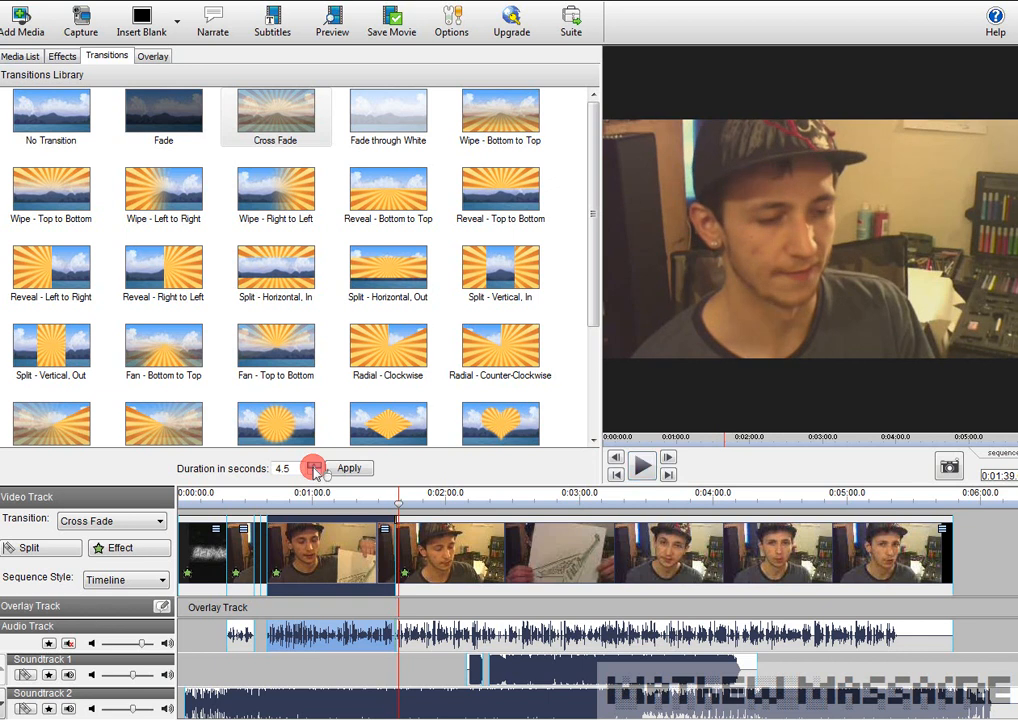
{"action": "left_click", "coordinate": [313, 466]}
{"action": "left_click", "coordinate": [314, 471]}
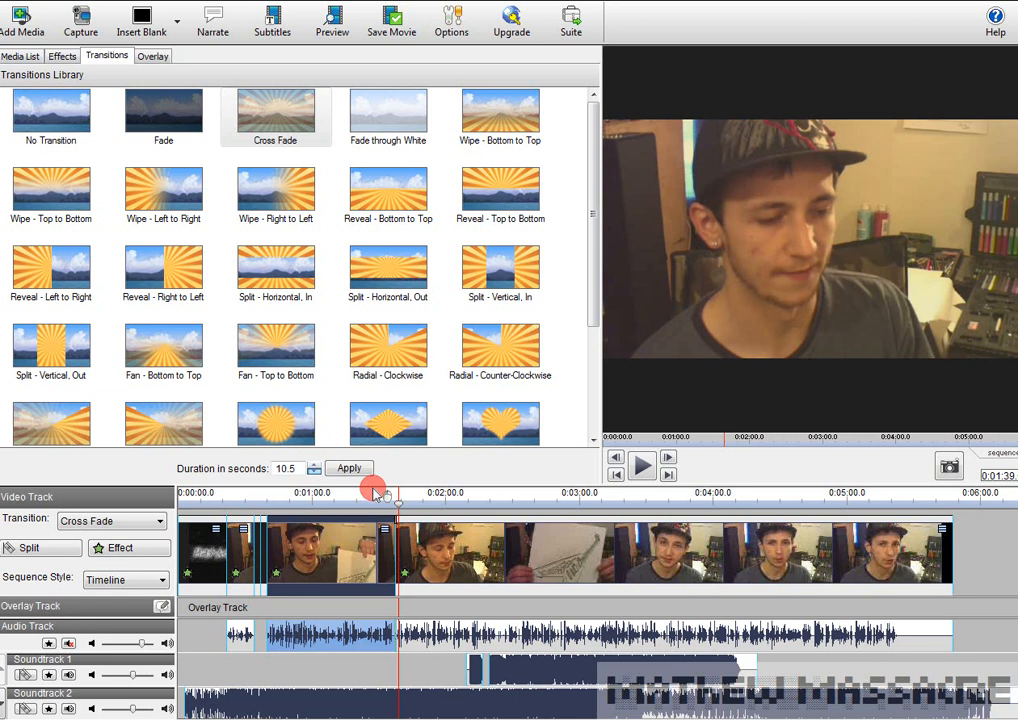
{"action": "left_click_drag", "start_coordinate": [375, 493], "coordinate": [390, 512]}
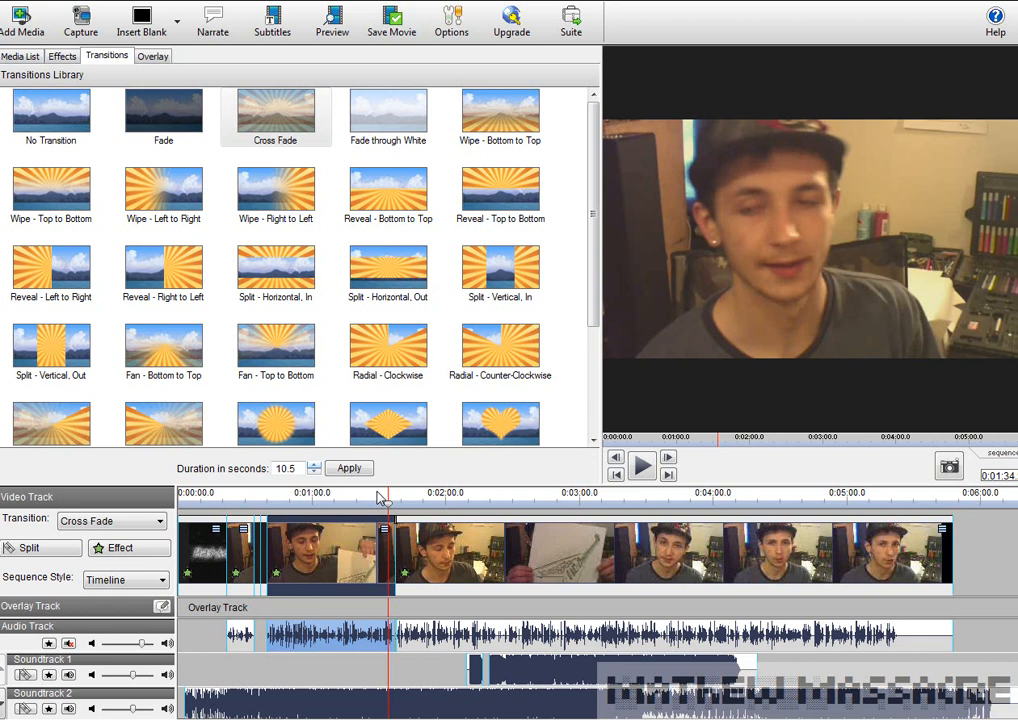
Move the playhead to about 0:30 and insert the artist channel image after the green SUBSCRIBE image on the Video Track
{"action": "left_click", "coordinate": [280, 501]}
{"action": "left_click_drag", "start_coordinate": [280, 505], "coordinate": [265, 520]}
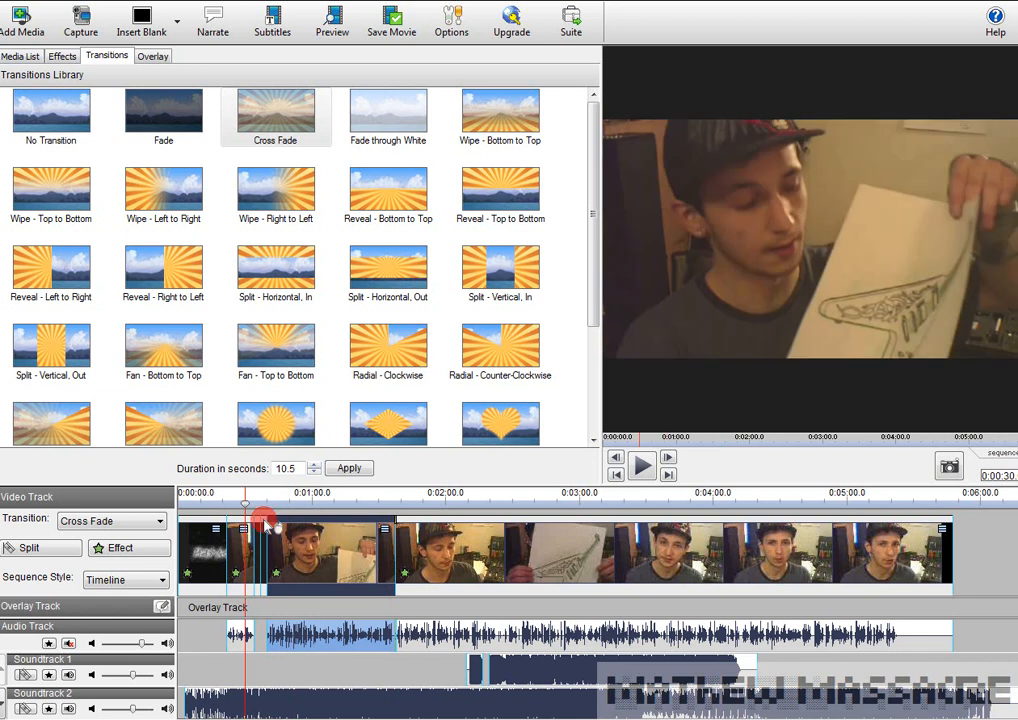
{"action": "left_click", "coordinate": [262, 520]}
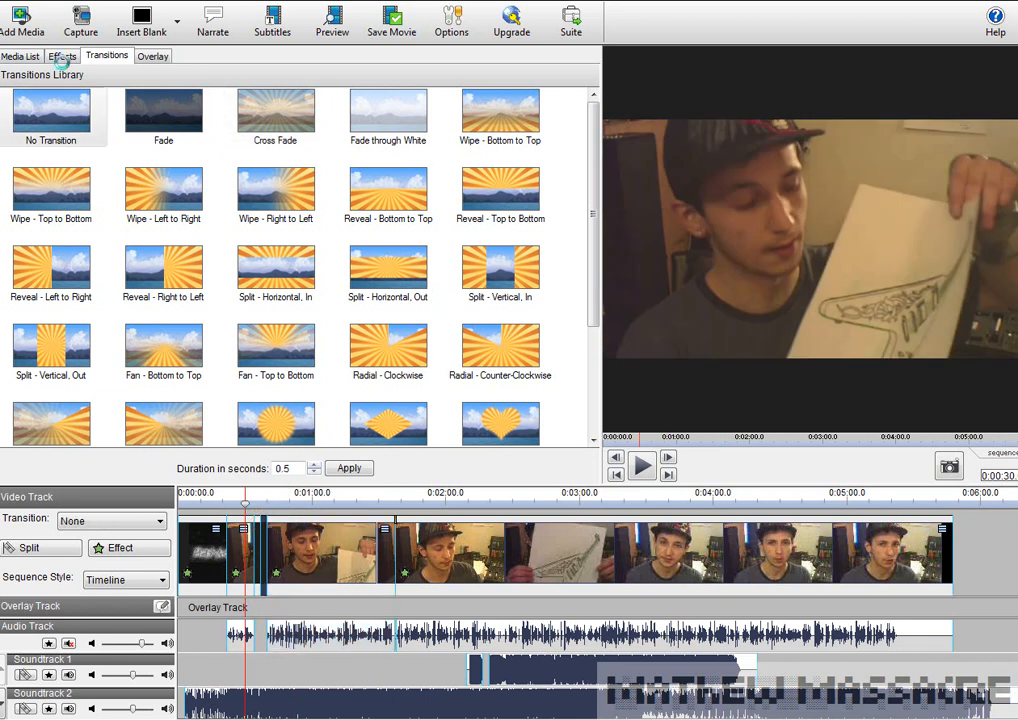
{"action": "left_click", "coordinate": [61, 57]}
{"action": "left_click", "coordinate": [24, 56]}
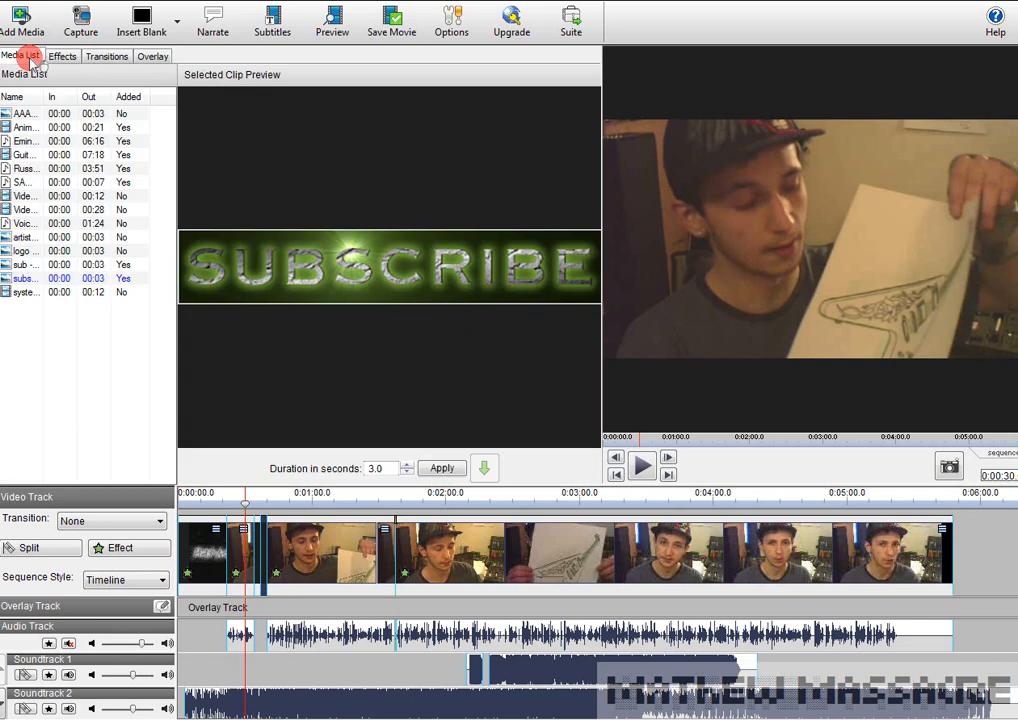
{"action": "left_click", "coordinate": [30, 237]}
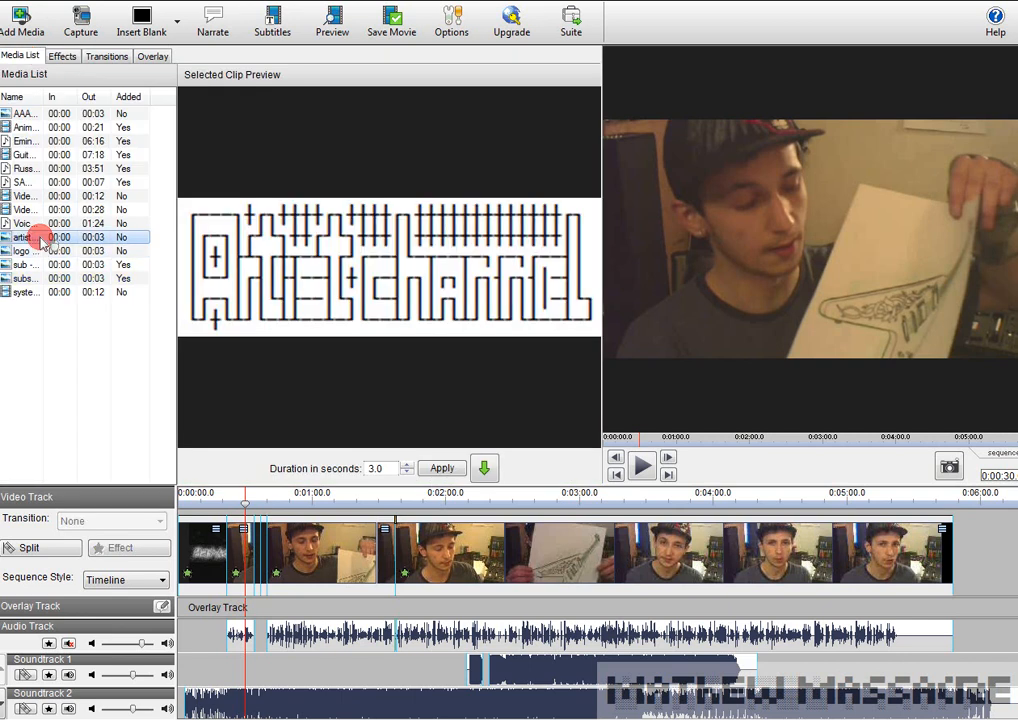
{"action": "left_click", "coordinate": [240, 494]}
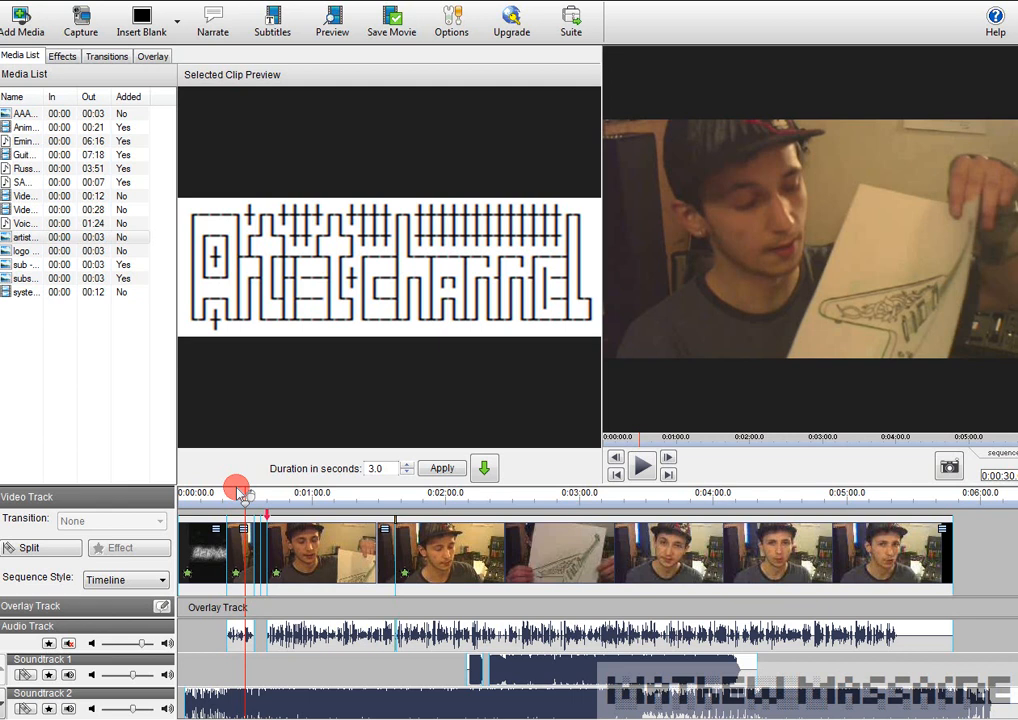
Try to insert the logo image, and add a second blue subscribe image after the artist channel image
{"action": "left_click", "coordinate": [56, 251]}
{"action": "left_click", "coordinate": [288, 509]}
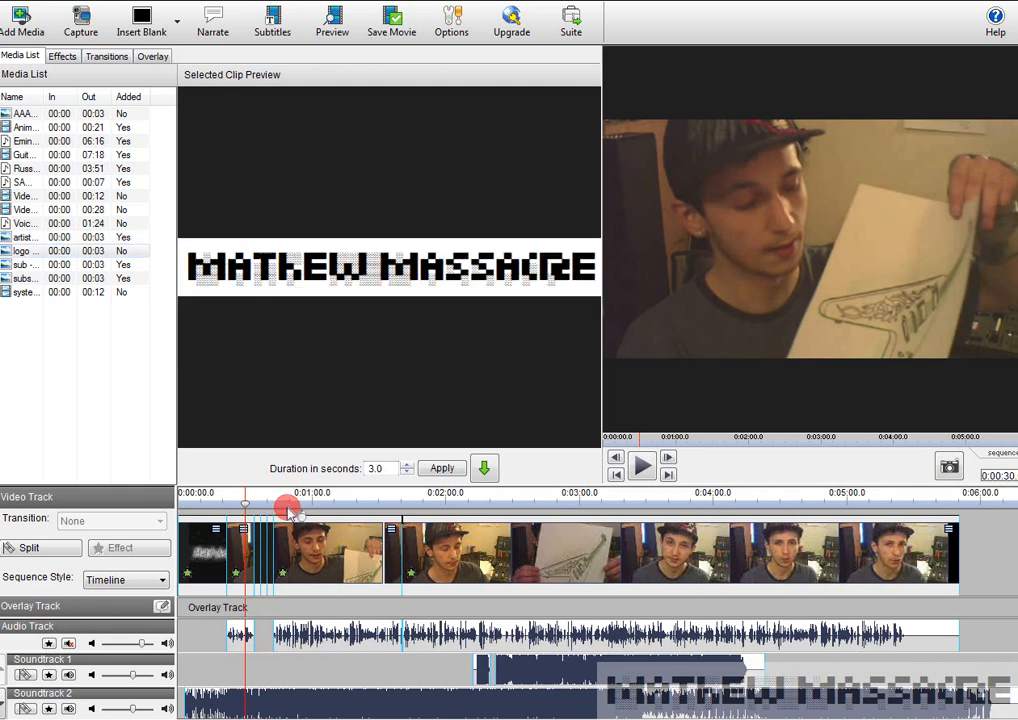
{"action": "left_click", "coordinate": [284, 552]}
{"action": "left_click", "coordinate": [56, 255]}
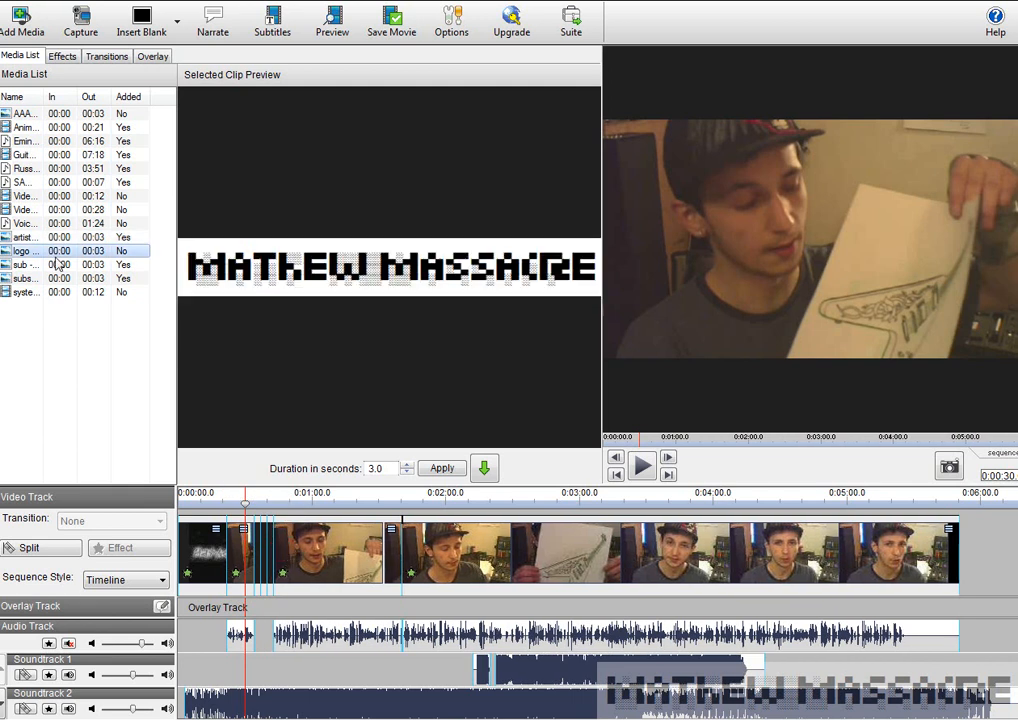
{"action": "left_click_drag", "start_coordinate": [57, 263], "coordinate": [280, 545]}
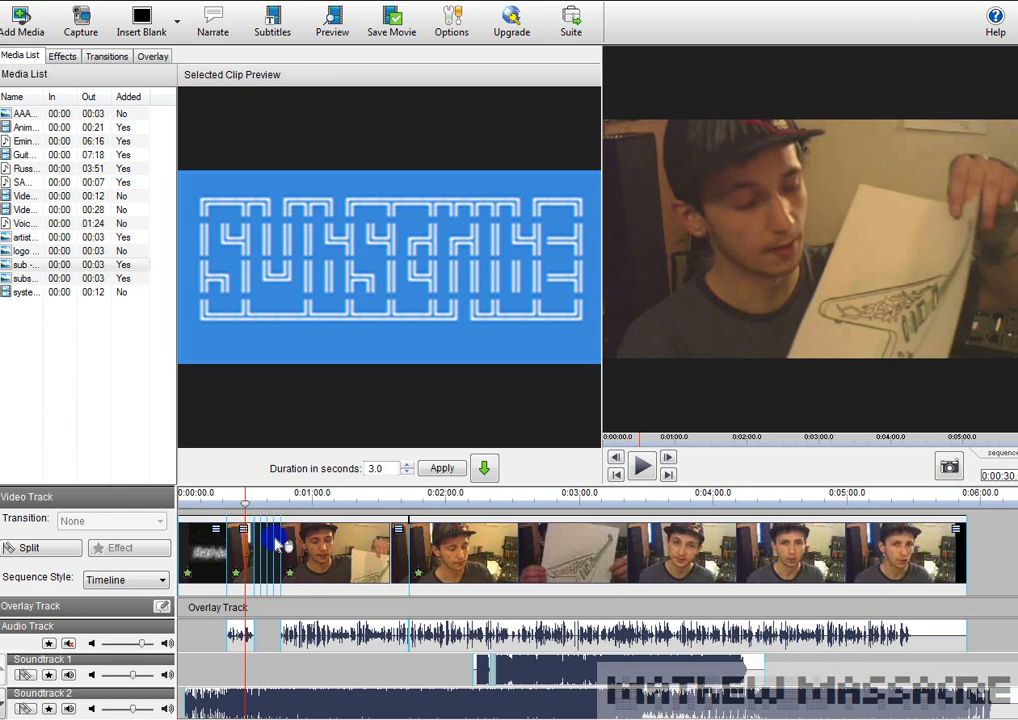
Add three more copies of the second blue subscribe image beside it on the Video Track
{"action": "right_click", "coordinate": [279, 545]}
{"action": "left_click", "coordinate": [305, 566]}
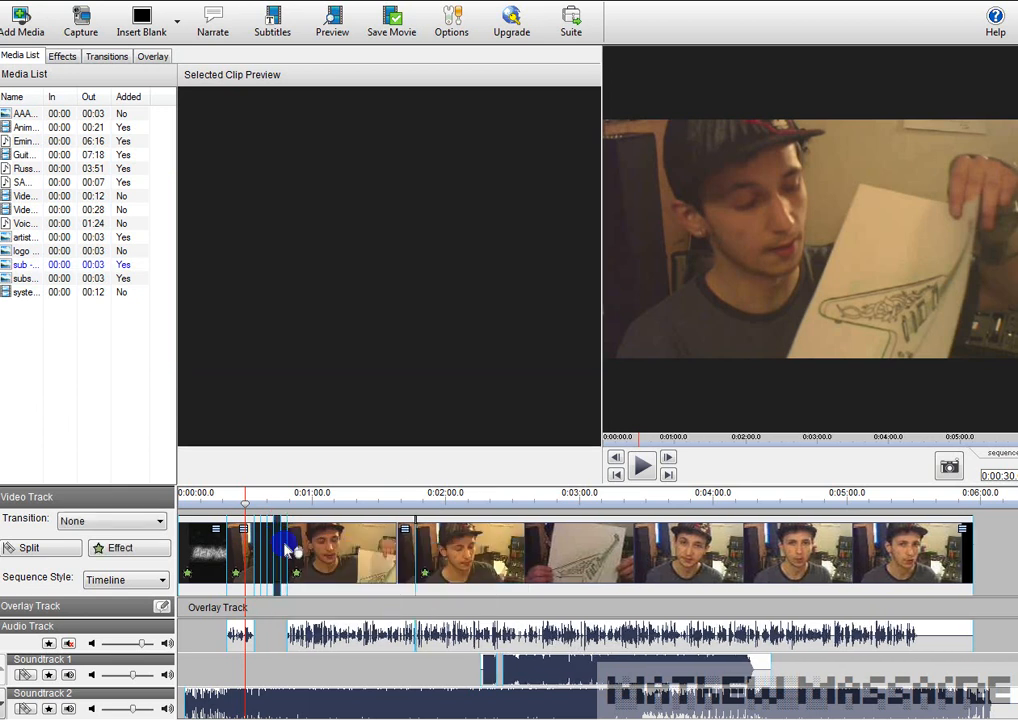
{"action": "right_click", "coordinate": [286, 547]}
{"action": "left_click", "coordinate": [305, 571]}
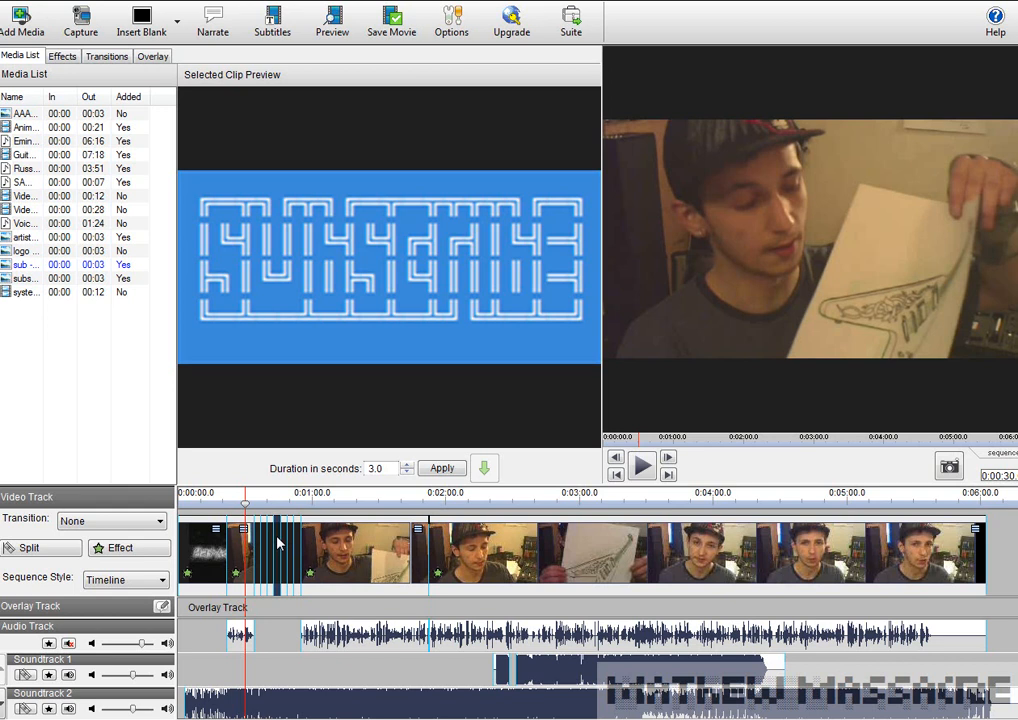
Try a Speed effect of 343% on the blue subscribe image at about 0:44, and remove it without applying
{"action": "left_click_drag", "start_coordinate": [258, 527], "coordinate": [288, 521]}
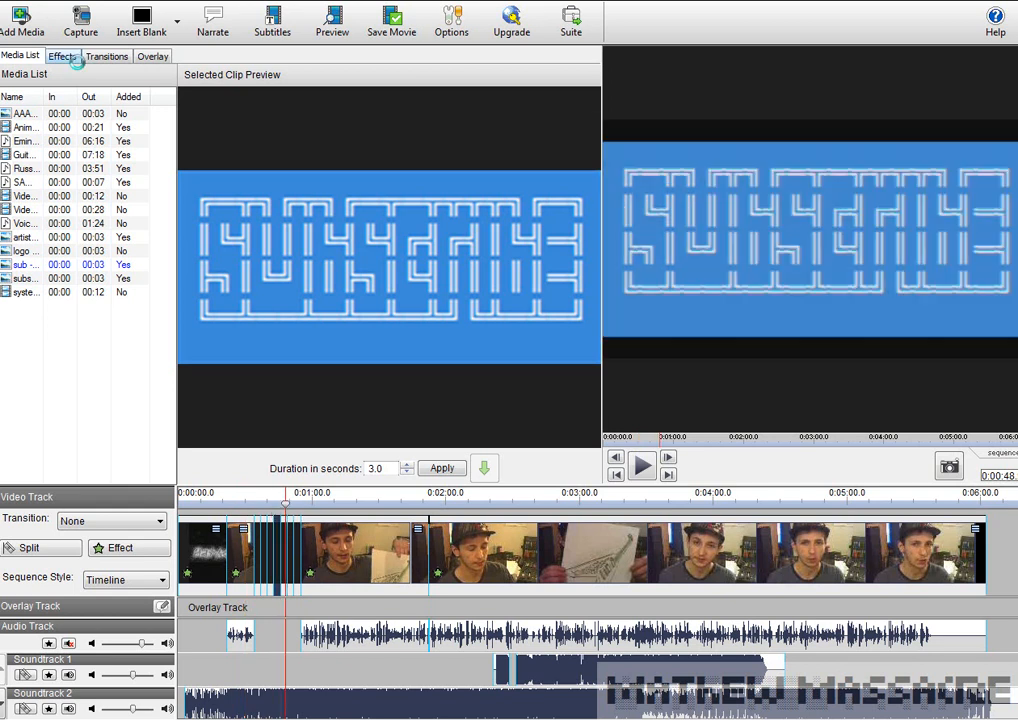
{"action": "left_click", "coordinate": [73, 59]}
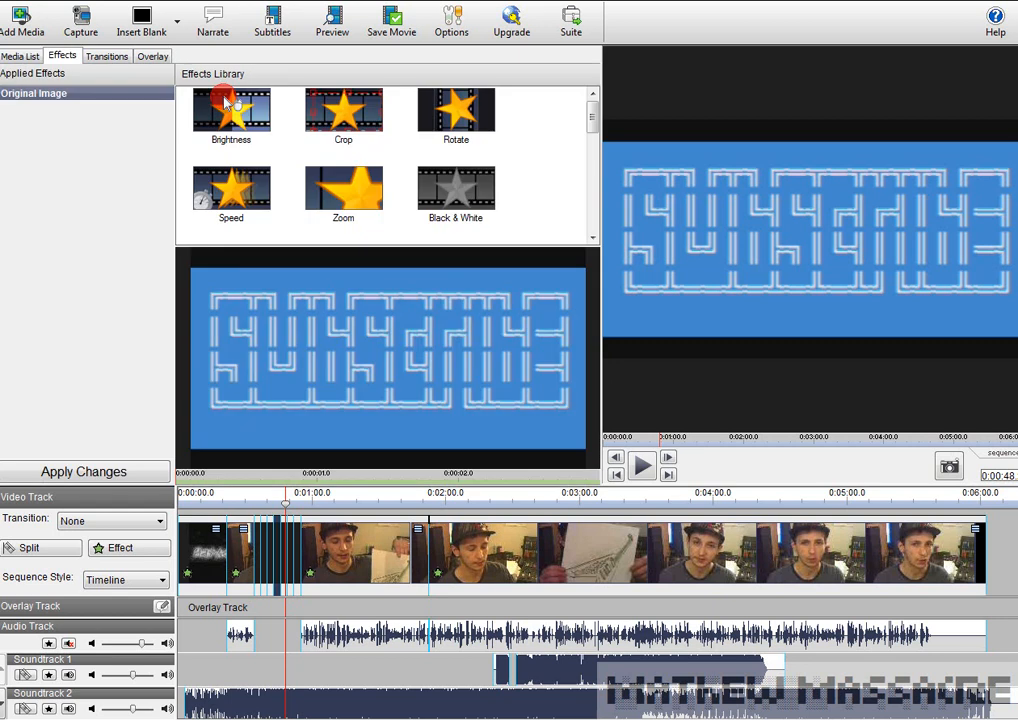
{"action": "double_click", "coordinate": [252, 187]}
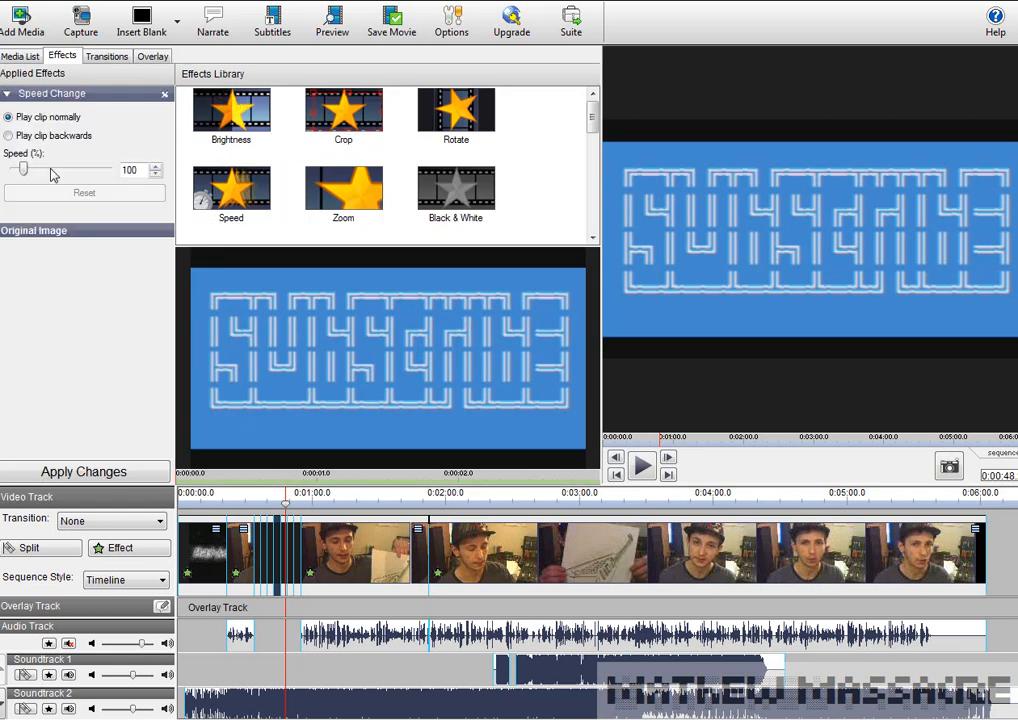
{"action": "left_click_drag", "start_coordinate": [23, 169], "coordinate": [50, 181]}
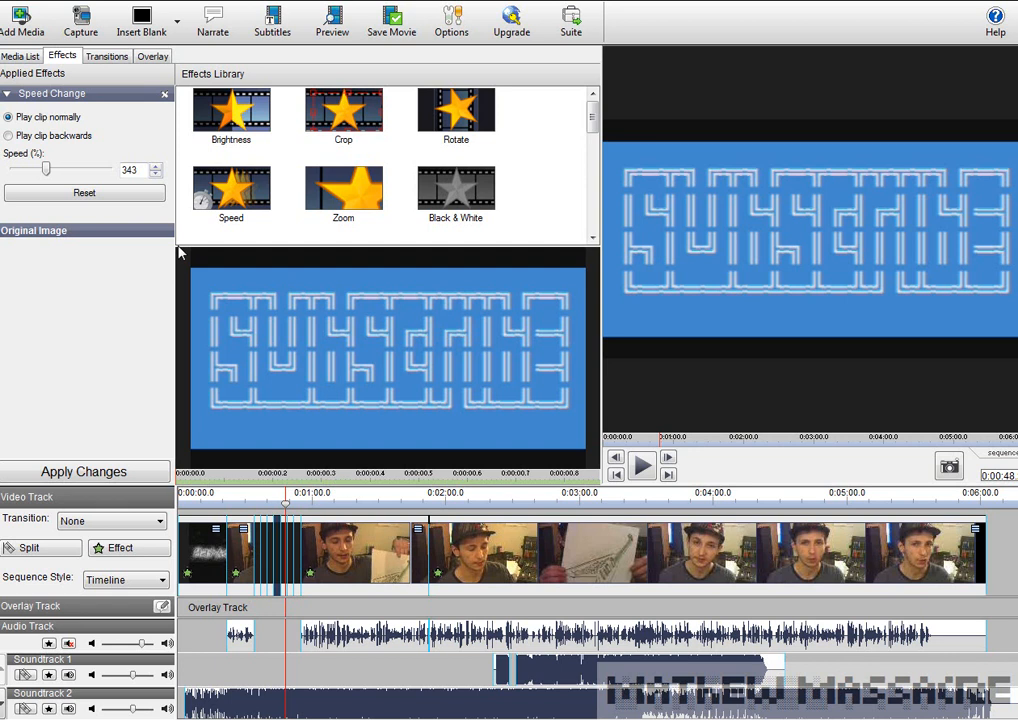
{"action": "mouse_move", "coordinate": [45, 170]}
{"action": "left_mouse_down"}
{"action": "mouse_move", "coordinate": [58, 174]}
{"action": "mouse_move", "coordinate": [46, 170]}
{"action": "left_mouse_up"}
{"action": "left_click", "coordinate": [165, 95]}
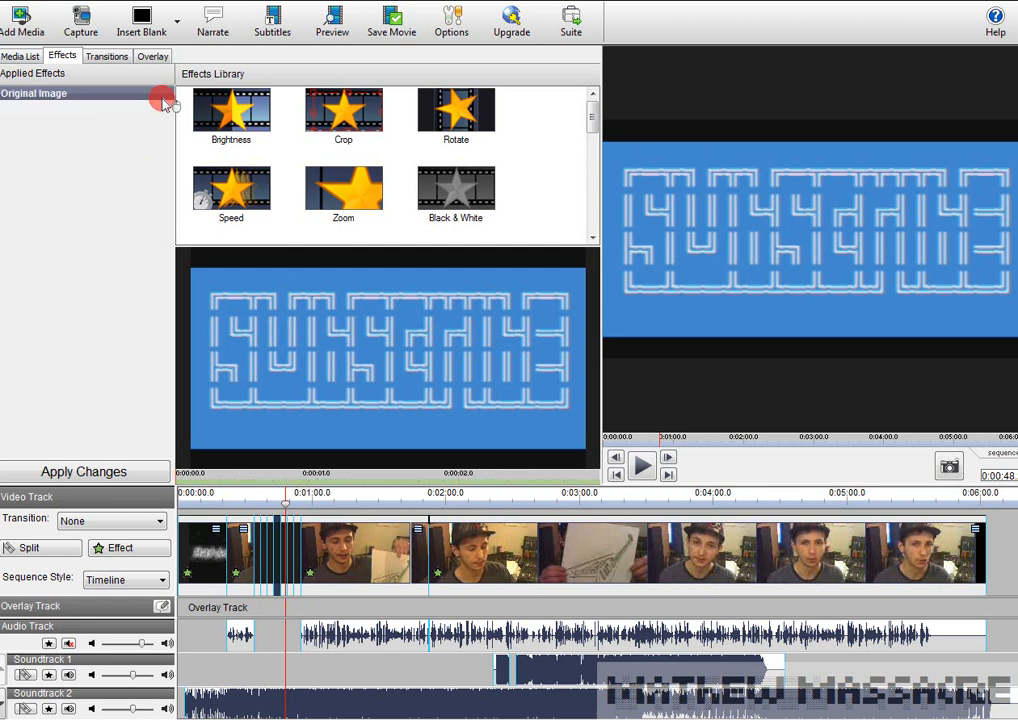
Apply a 2.5-second Cross Fade transition to the selected blue subscribe image
{"action": "left_click", "coordinate": [106, 56]}
{"action": "left_click", "coordinate": [269, 128]}
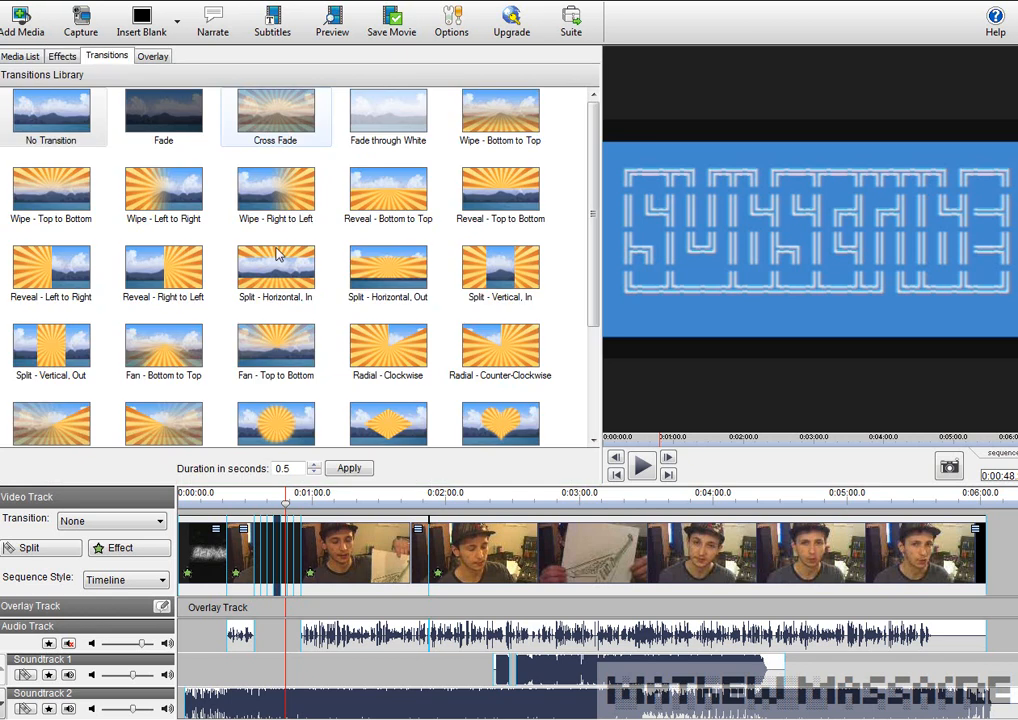
{"action": "left_click", "coordinate": [268, 121]}
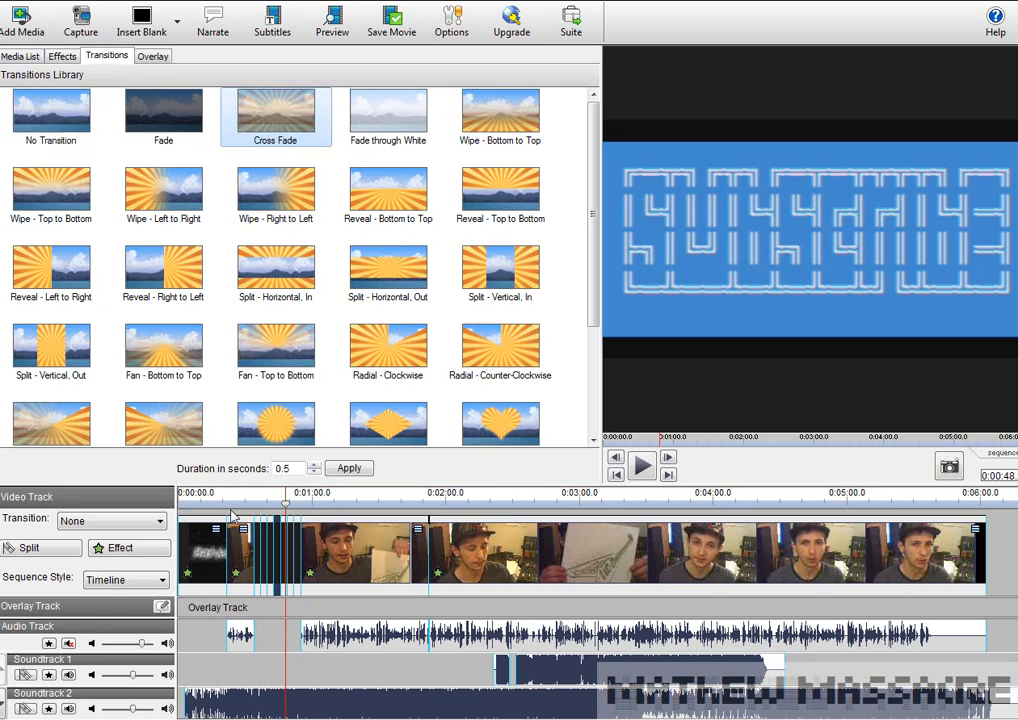
{"action": "left_click", "coordinate": [313, 465]}
{"action": "left_click", "coordinate": [333, 468]}
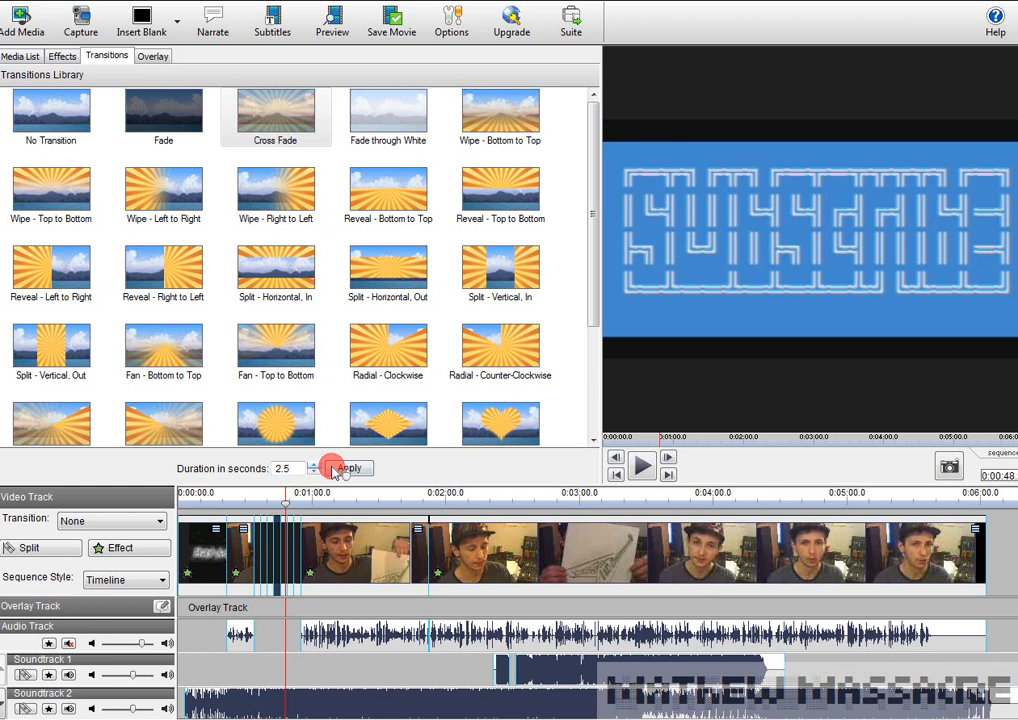
{"action": "left_click", "coordinate": [290, 140]}
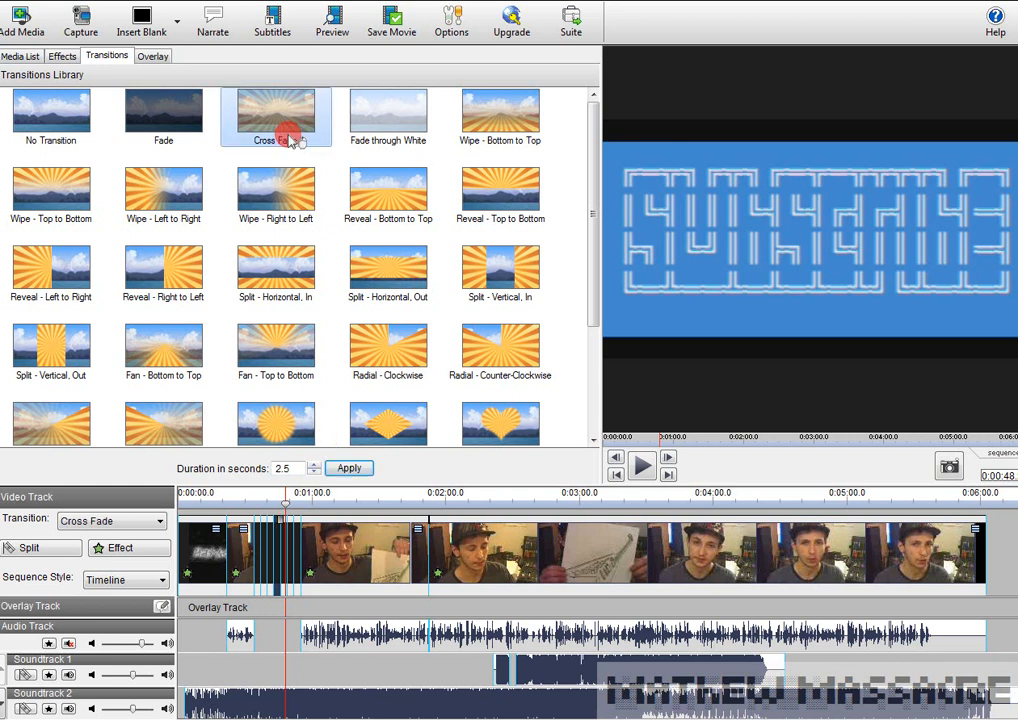
Apply a 2.5-second Cross Fade to the second-to-last blue subscribe image on the Video Track
{"action": "left_click", "coordinate": [294, 553]}
{"action": "left_click", "coordinate": [293, 121]}
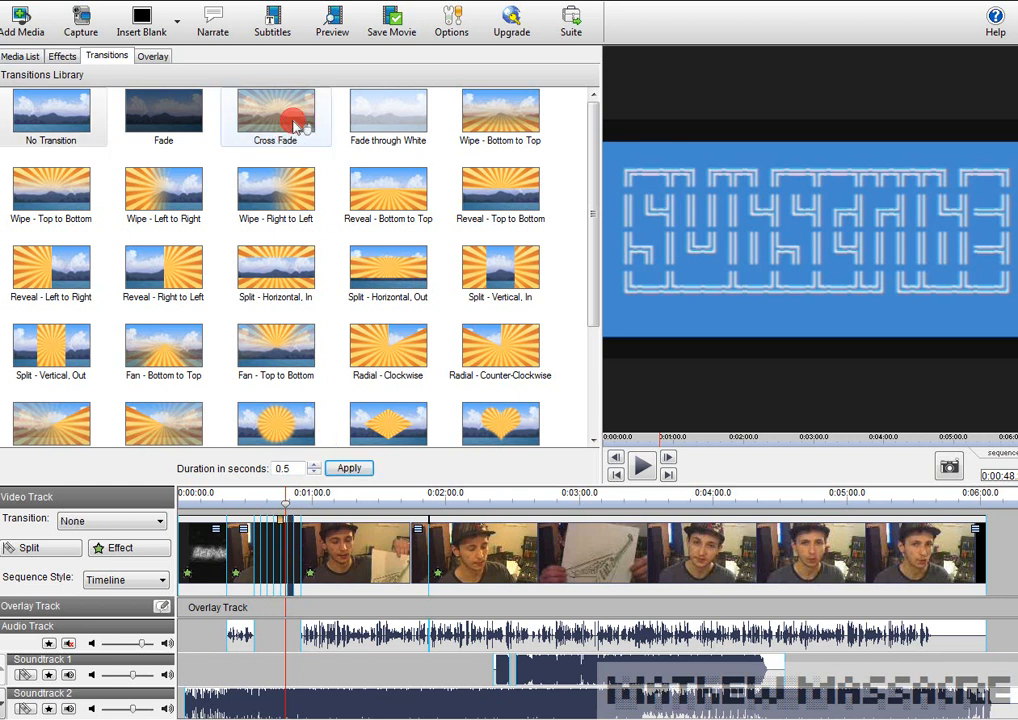
{"action": "left_click", "coordinate": [343, 470]}
Remove the music clip from Soundtrack 2 and play back the cross-faded images from about 0:40
{"action": "left_click", "coordinate": [288, 504]}
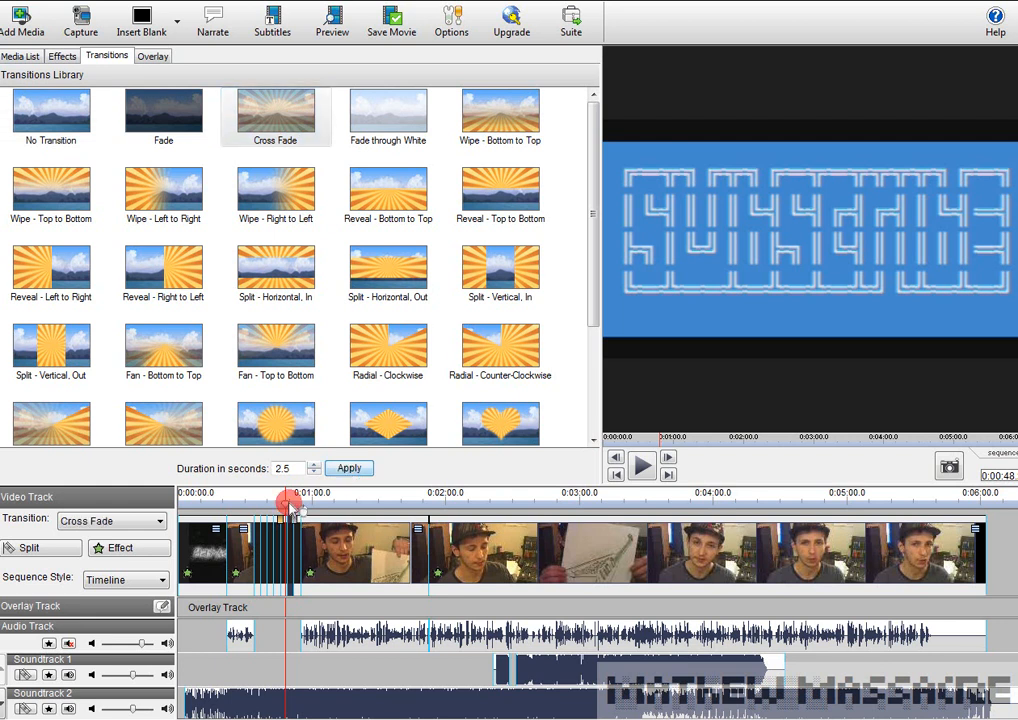
{"action": "left_click", "coordinate": [644, 468]}
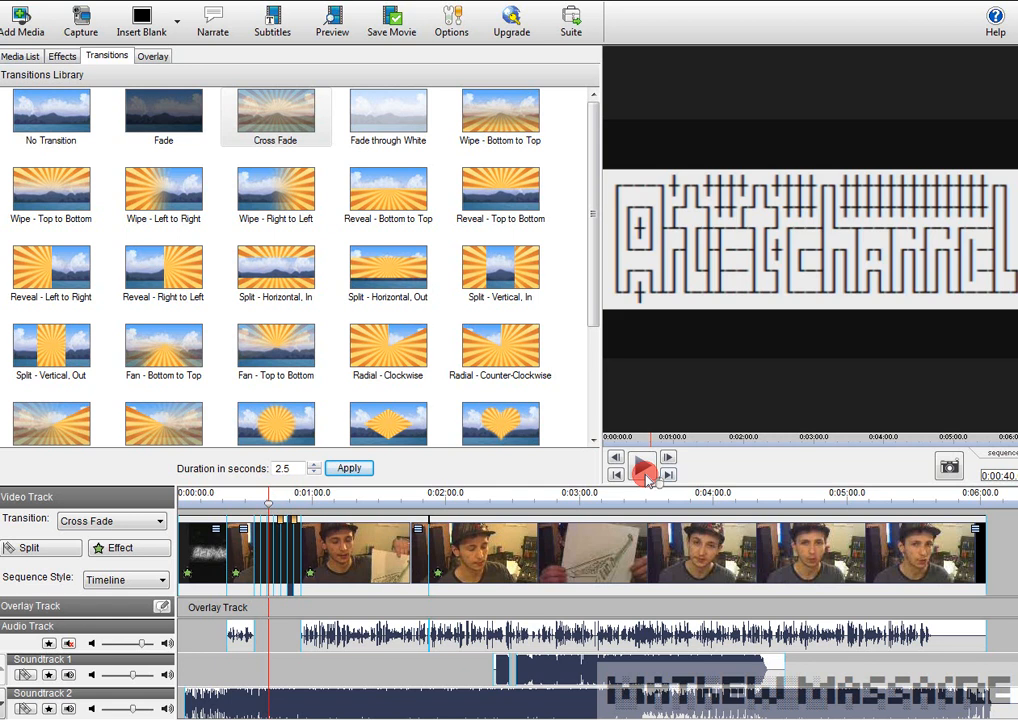
{"action": "left_click", "coordinate": [378, 646]}
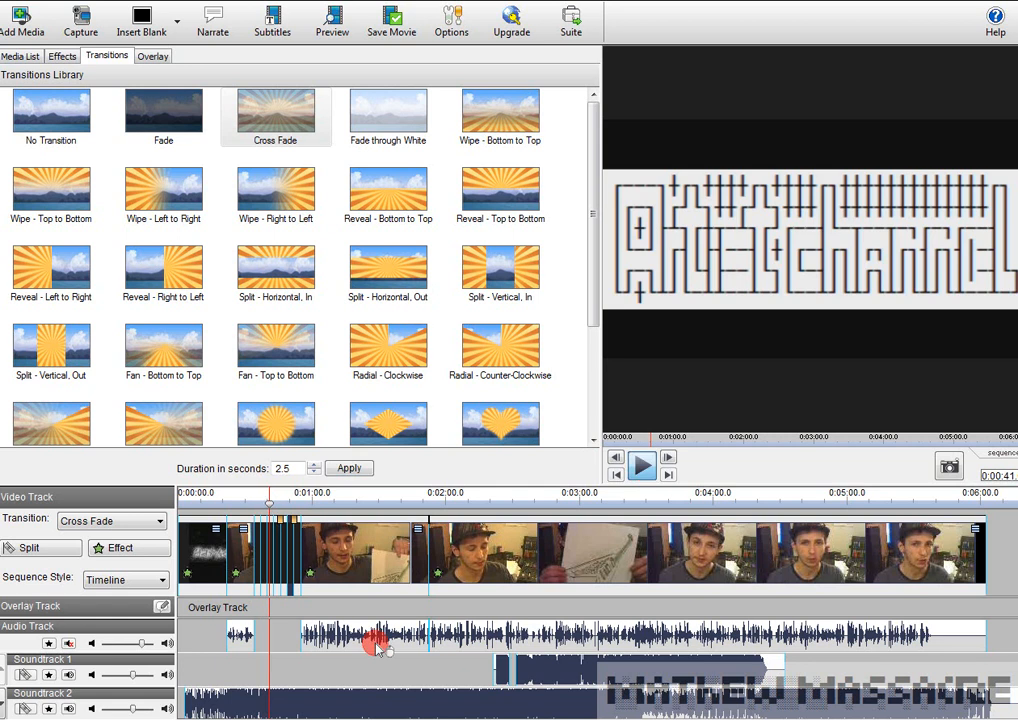
{"action": "left_click", "coordinate": [358, 704]}
{"action": "right_click", "coordinate": [360, 705]}
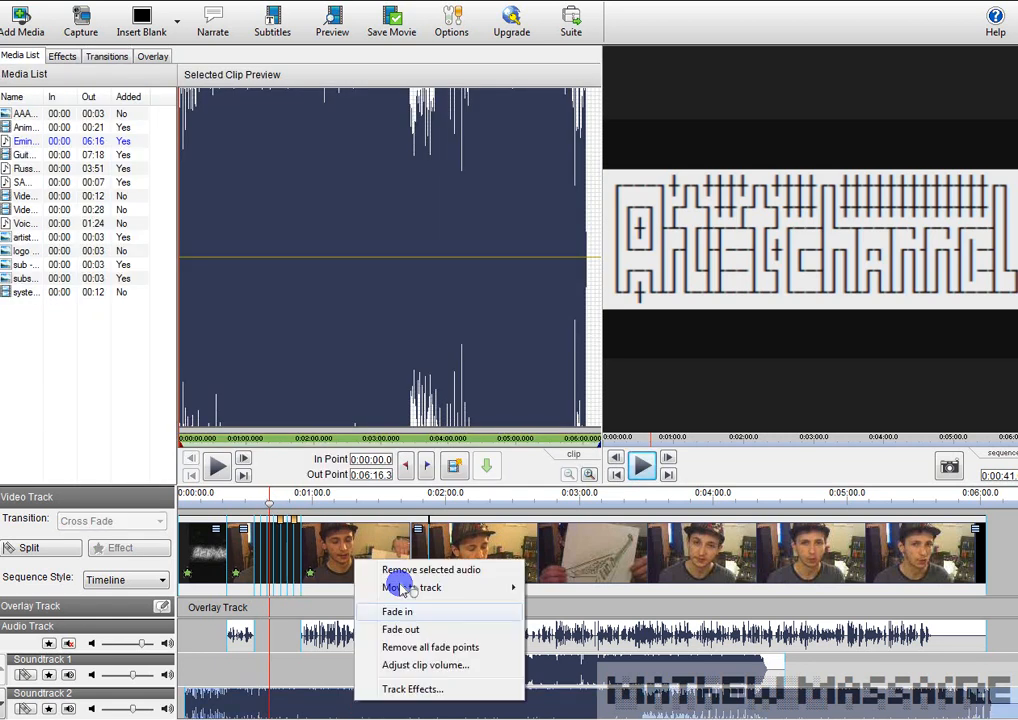
{"action": "left_click", "coordinate": [363, 540]}
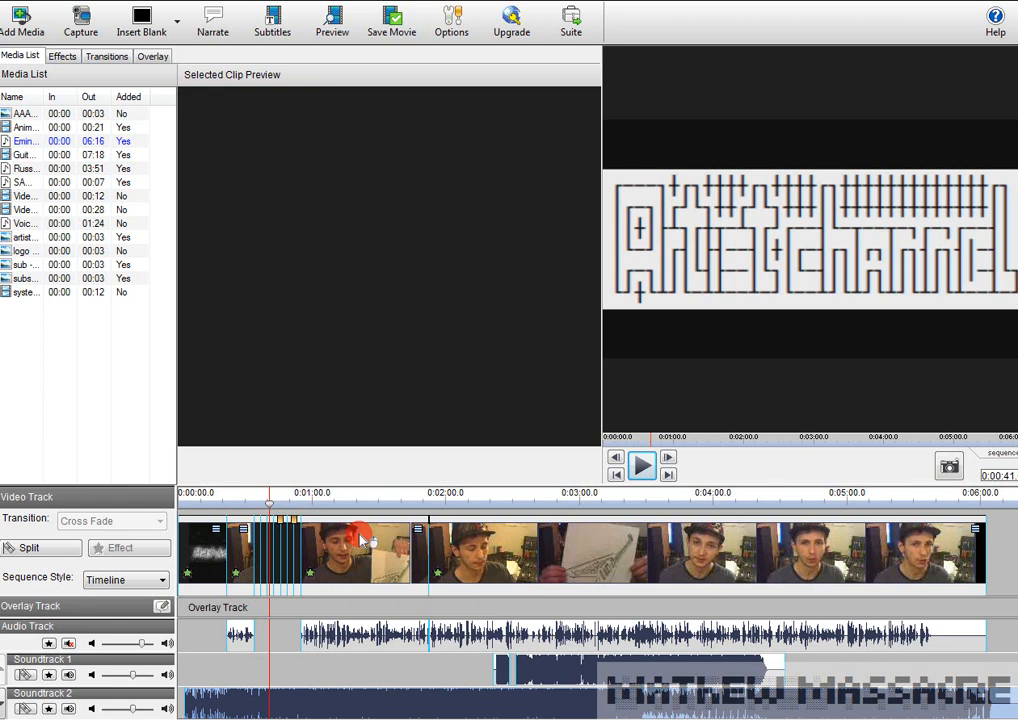
{"action": "left_click", "coordinate": [642, 466]}
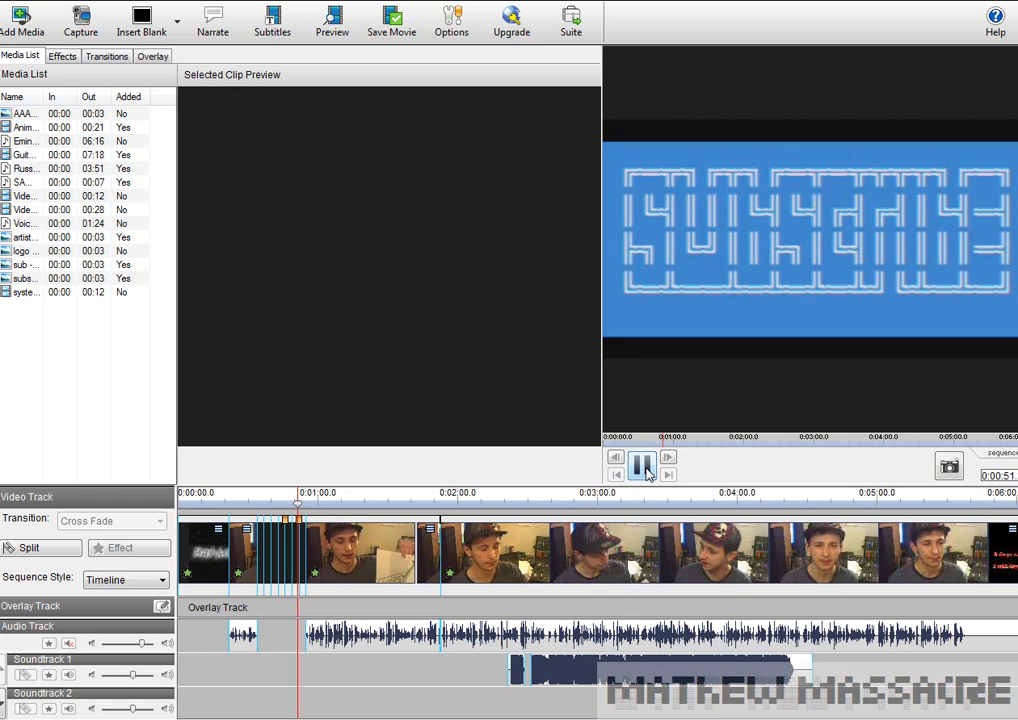
{"action": "left_click", "coordinate": [643, 466]}
Apply a 7-second Cross Fade between the last blue subscribe image and the video clip that follows it
{"action": "left_click", "coordinate": [310, 530]}
{"action": "mouse_move", "coordinate": [300, 507]}
{"action": "left_mouse_down"}
{"action": "mouse_move", "coordinate": [313, 511]}
{"action": "mouse_move", "coordinate": [299, 509]}
{"action": "left_mouse_up"}
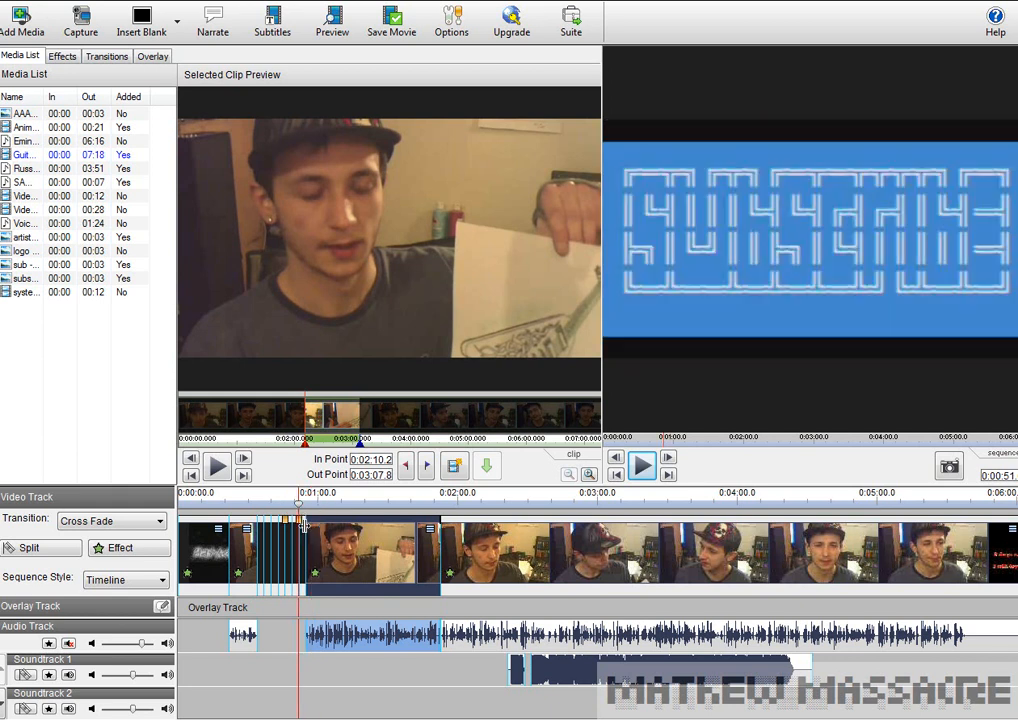
{"action": "left_click", "coordinate": [89, 77]}
{"action": "left_click", "coordinate": [97, 57]}
{"action": "left_click", "coordinate": [274, 117]}
{"action": "left_click", "coordinate": [289, 463]}
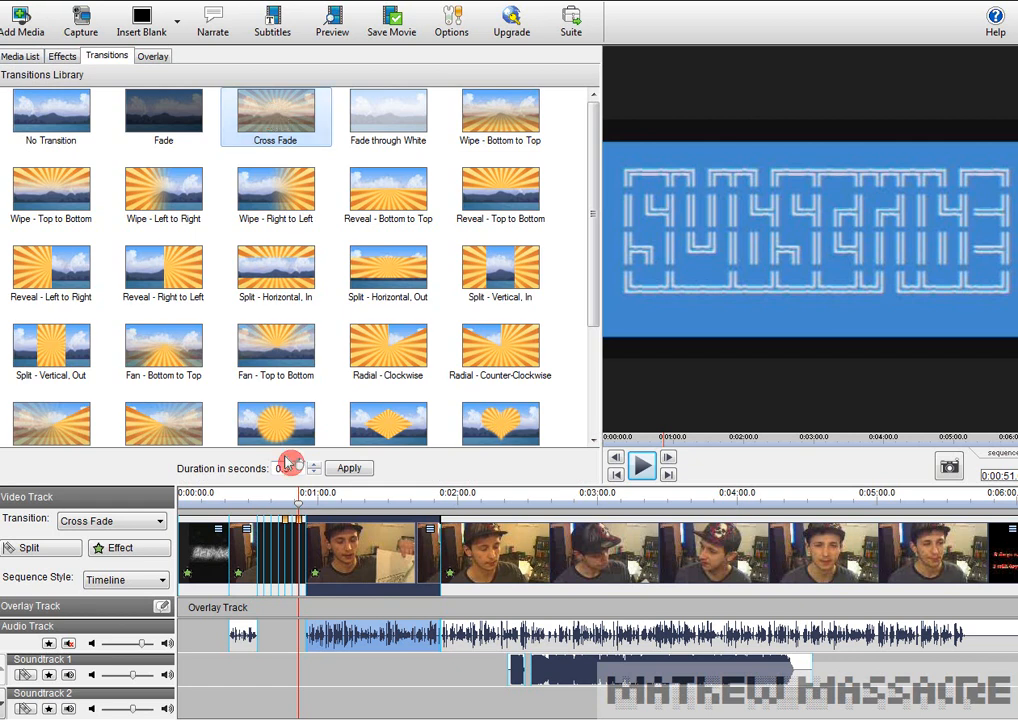
{"action": "left_click", "coordinate": [314, 474]}
{"action": "left_click", "coordinate": [303, 532]}
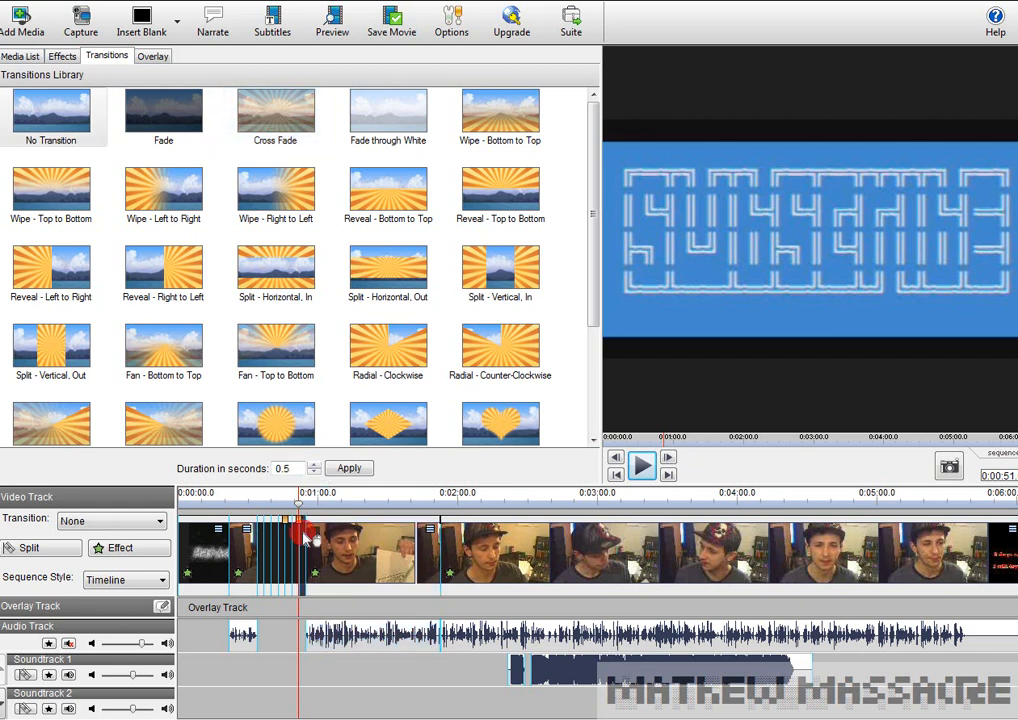
{"action": "left_click", "coordinate": [285, 132]}
{"action": "left_click", "coordinate": [315, 470]}
{"action": "left_click", "coordinate": [314, 466]}
{"action": "left_click", "coordinate": [314, 466]}
{"action": "left_click", "coordinate": [349, 468]}
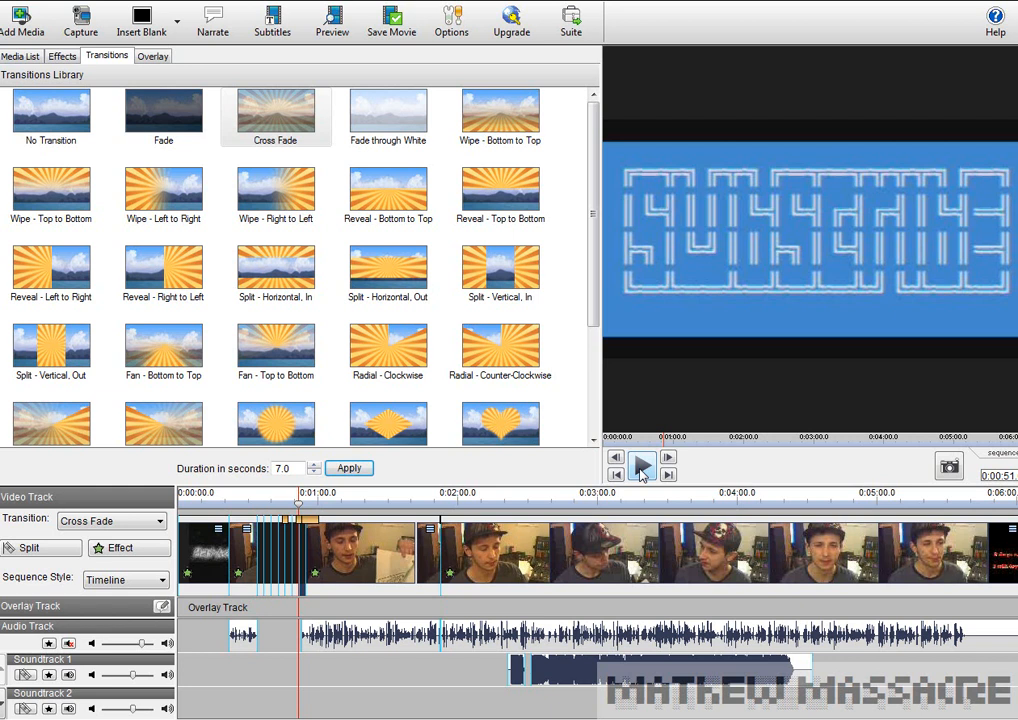
Play back the 7-second cross fade from the last blue subscribe image into the video clip
{"action": "left_click", "coordinate": [642, 469]}
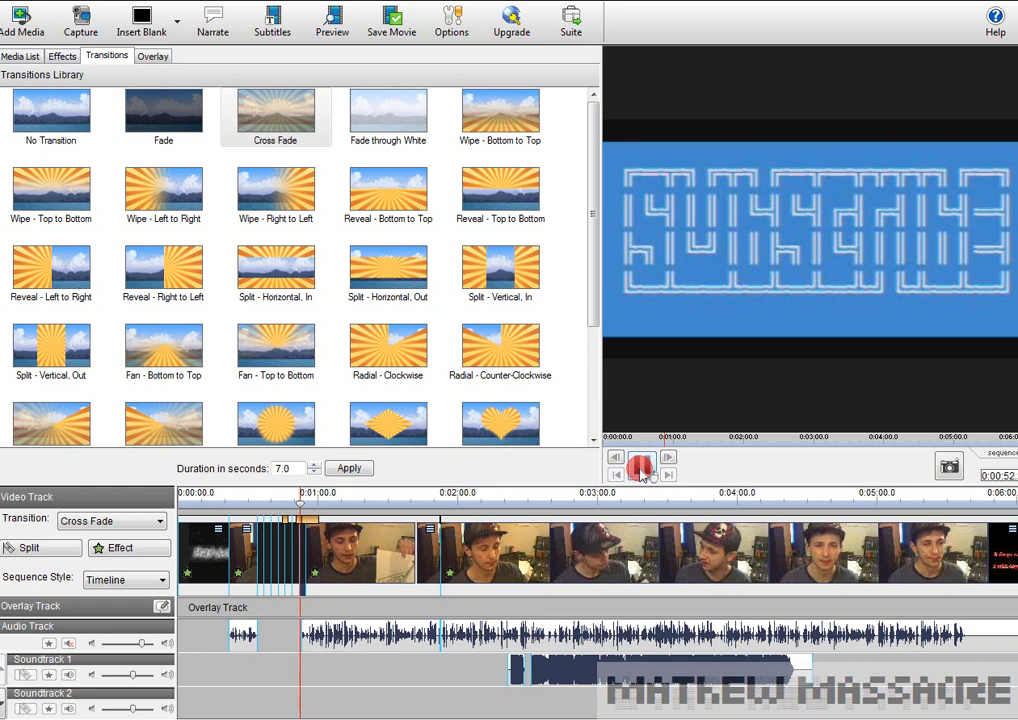
{"action": "left_click", "coordinate": [411, 577]}
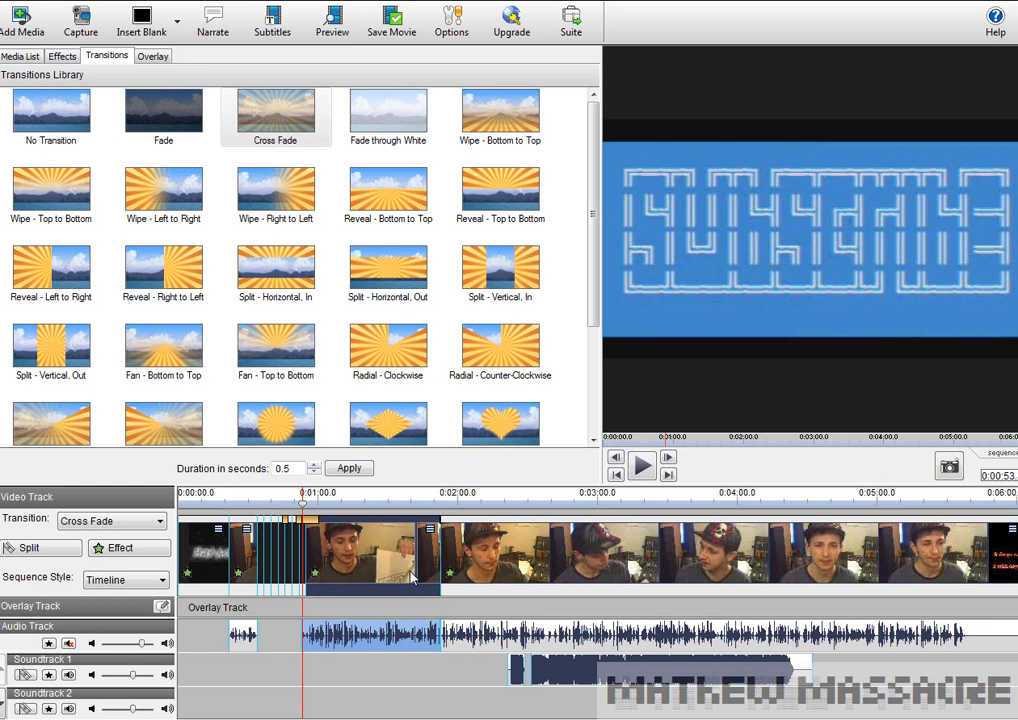
{"action": "left_click", "coordinate": [640, 463]}
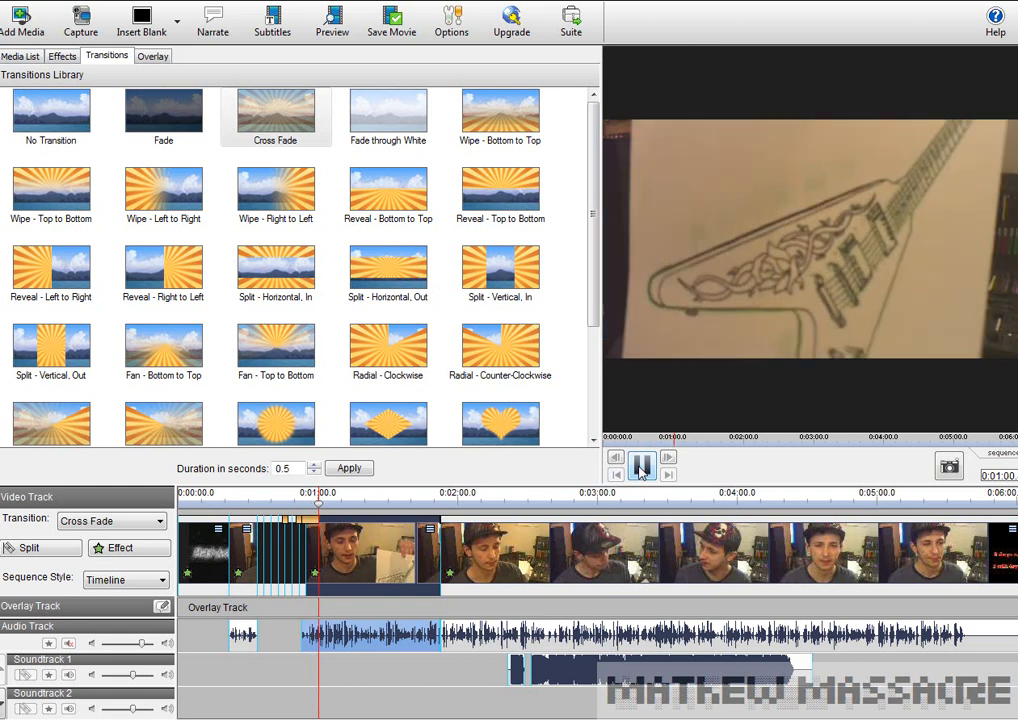
{"action": "left_click", "coordinate": [641, 465]}
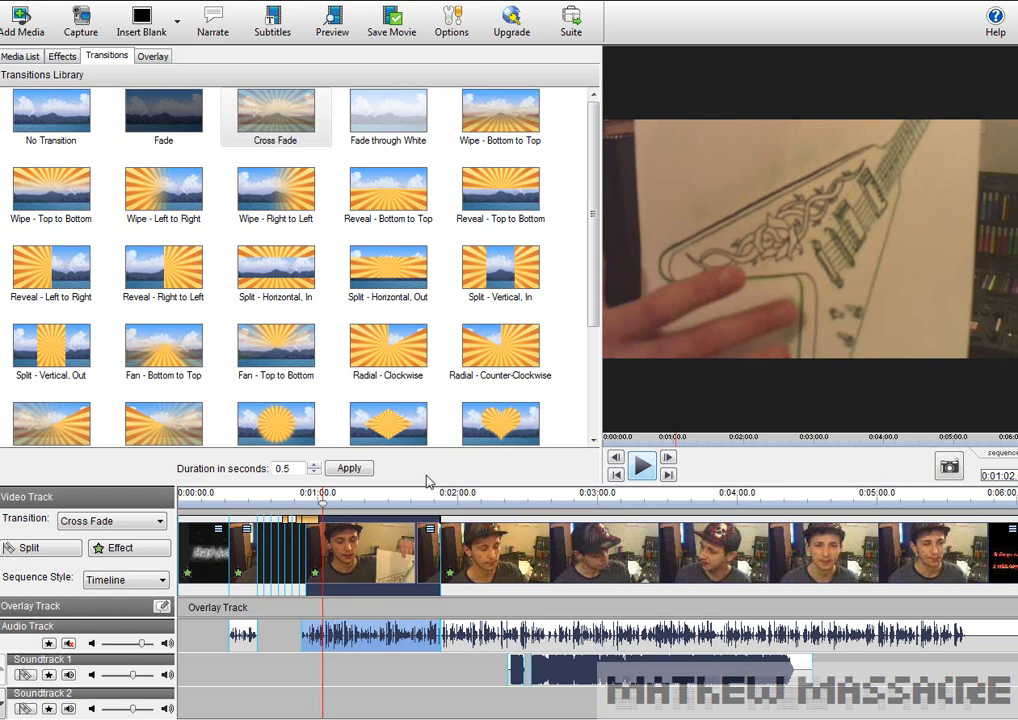
Move the playhead to about 0:10 and select the intro clip on the Video Track
{"action": "left_click", "coordinate": [291, 508]}
{"action": "left_click_drag", "start_coordinate": [291, 510], "coordinate": [208, 530]}
{"action": "left_click", "coordinate": [262, 513]}
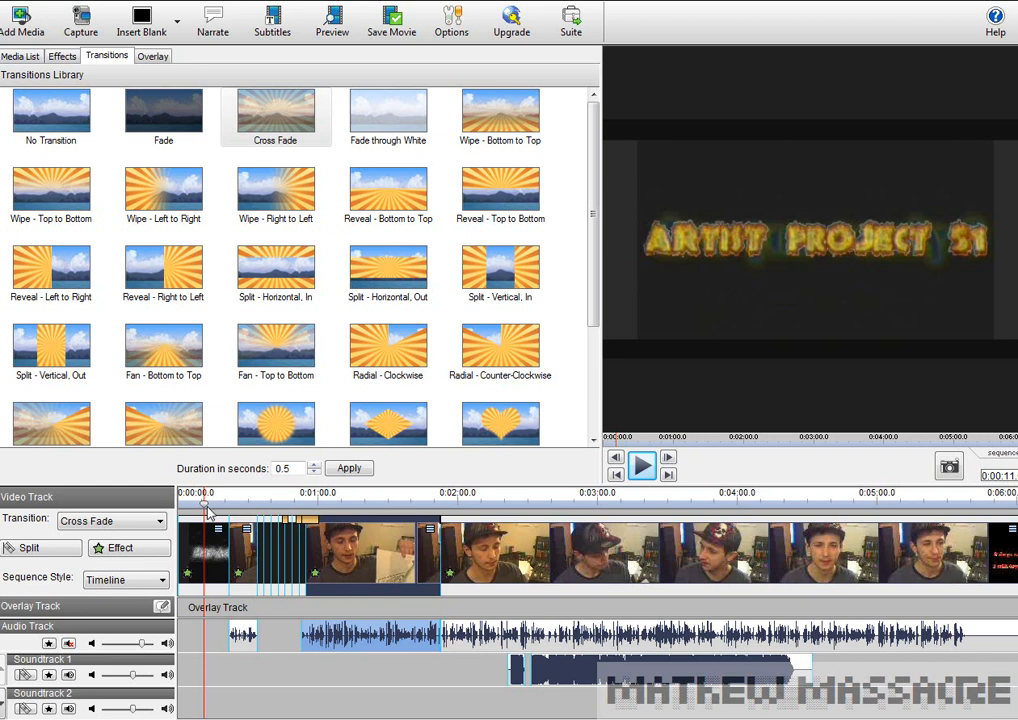
{"action": "mouse_move", "coordinate": [207, 510]}
{"action": "left_mouse_down"}
{"action": "mouse_move", "coordinate": [196, 508]}
{"action": "mouse_move", "coordinate": [204, 512]}
{"action": "left_mouse_up"}
{"action": "left_click", "coordinate": [199, 545]}
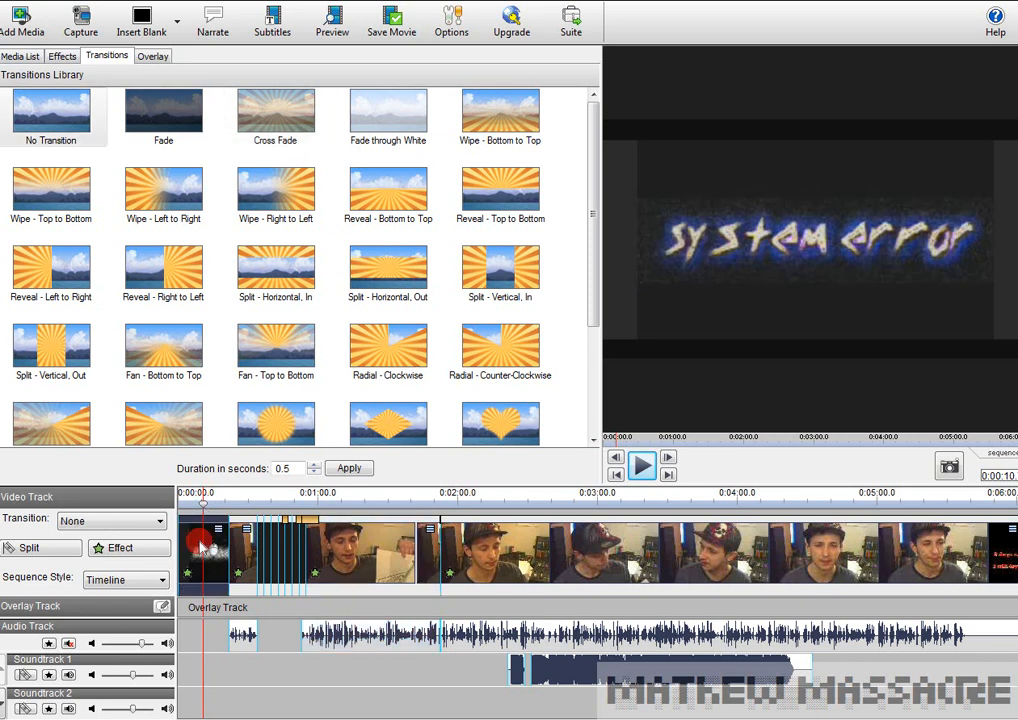
Add the Epic Fail picture from the Pictures library as an image overlay
{"action": "left_click", "coordinate": [161, 607]}
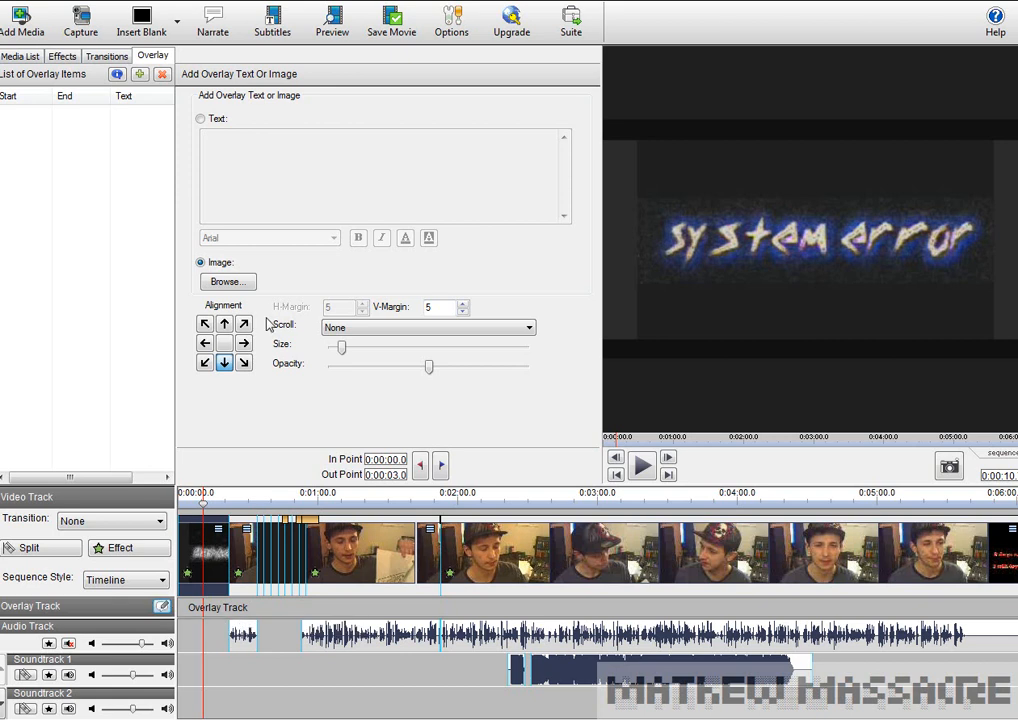
{"action": "left_click", "coordinate": [240, 284]}
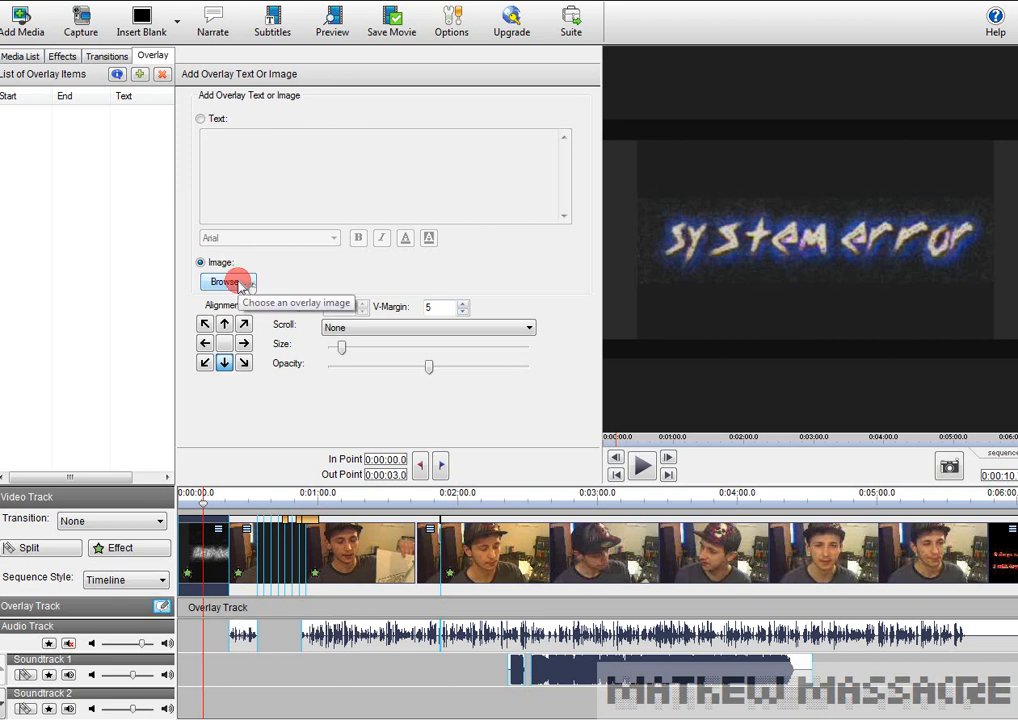
{"action": "left_click", "coordinate": [389, 280]}
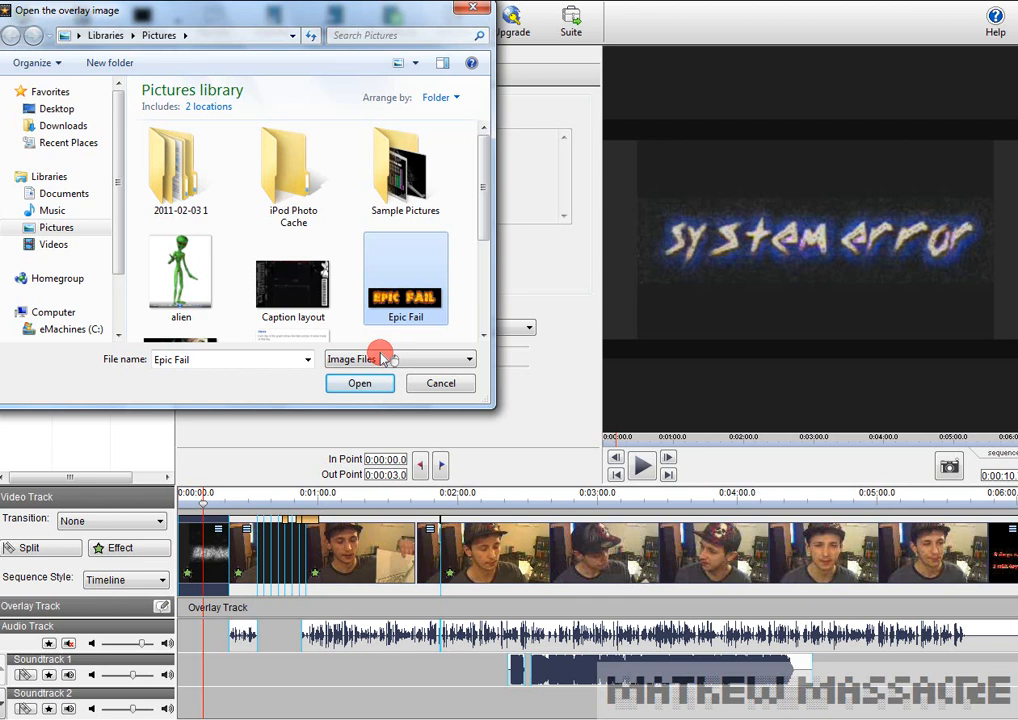
{"action": "left_click", "coordinate": [371, 382]}
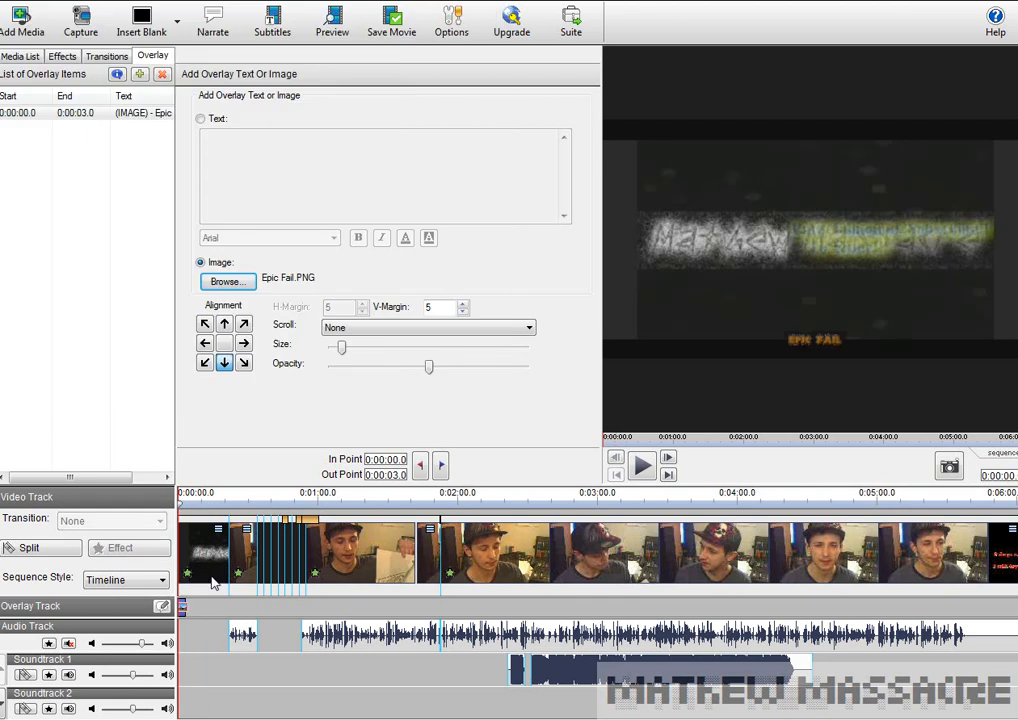
Shift the Epic Fail overlay to start at 0:00:00.3 and enlarge it to about two-thirds of the intro picture's width
{"action": "left_click", "coordinate": [183, 604]}
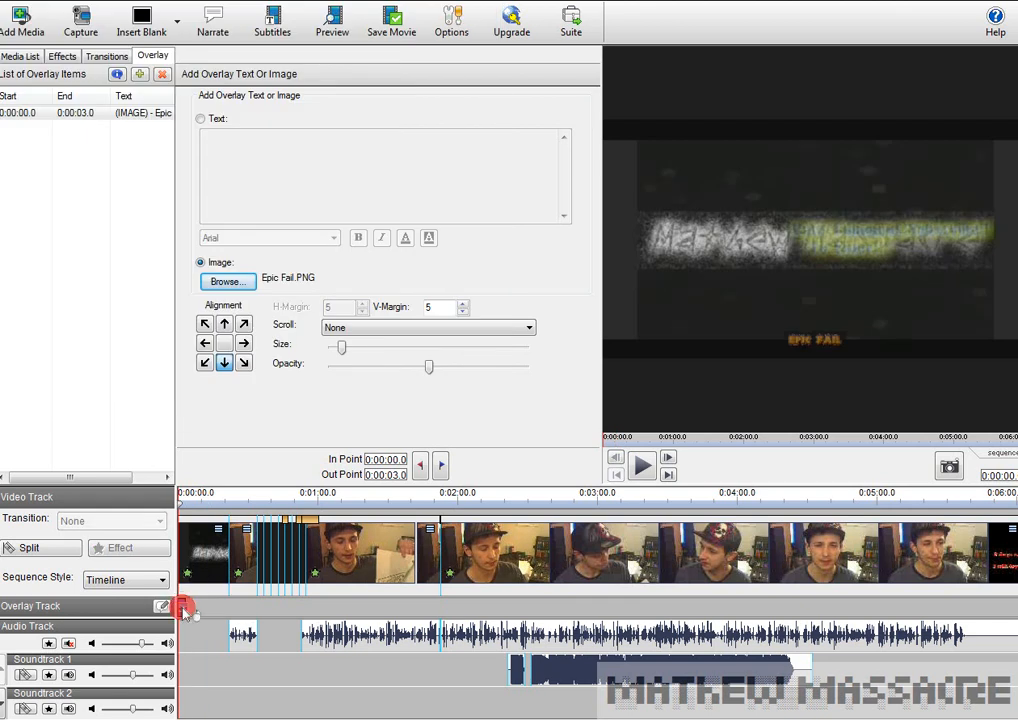
{"action": "left_click_drag", "start_coordinate": [186, 611], "coordinate": [199, 606]}
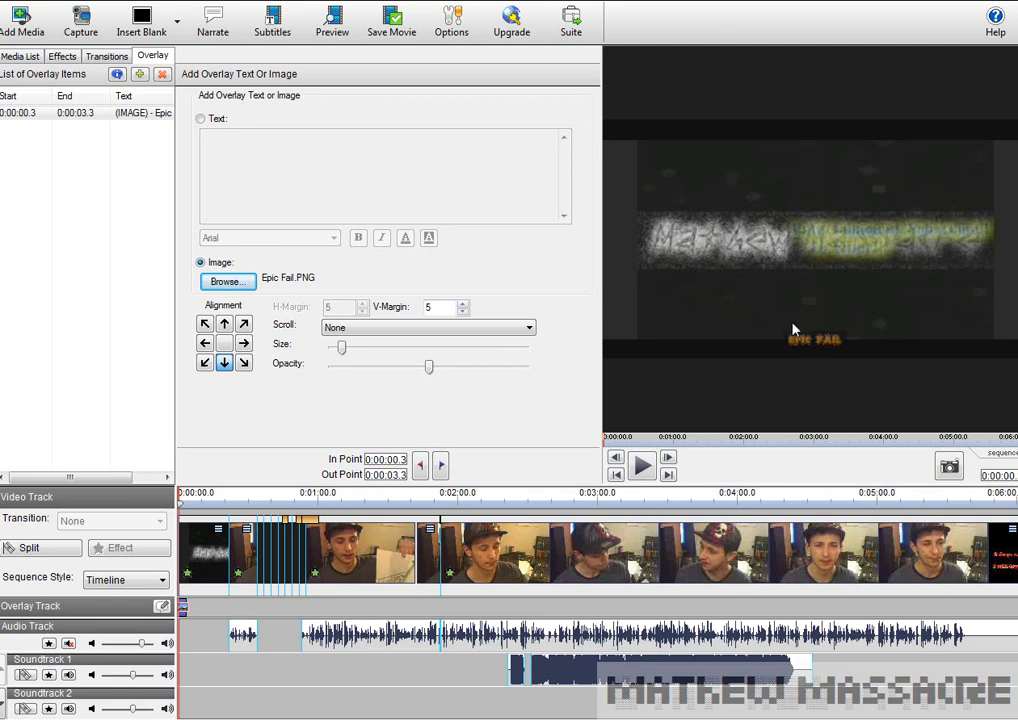
{"action": "left_click", "coordinate": [342, 348]}
{"action": "left_click_drag", "start_coordinate": [347, 356], "coordinate": [376, 368]}
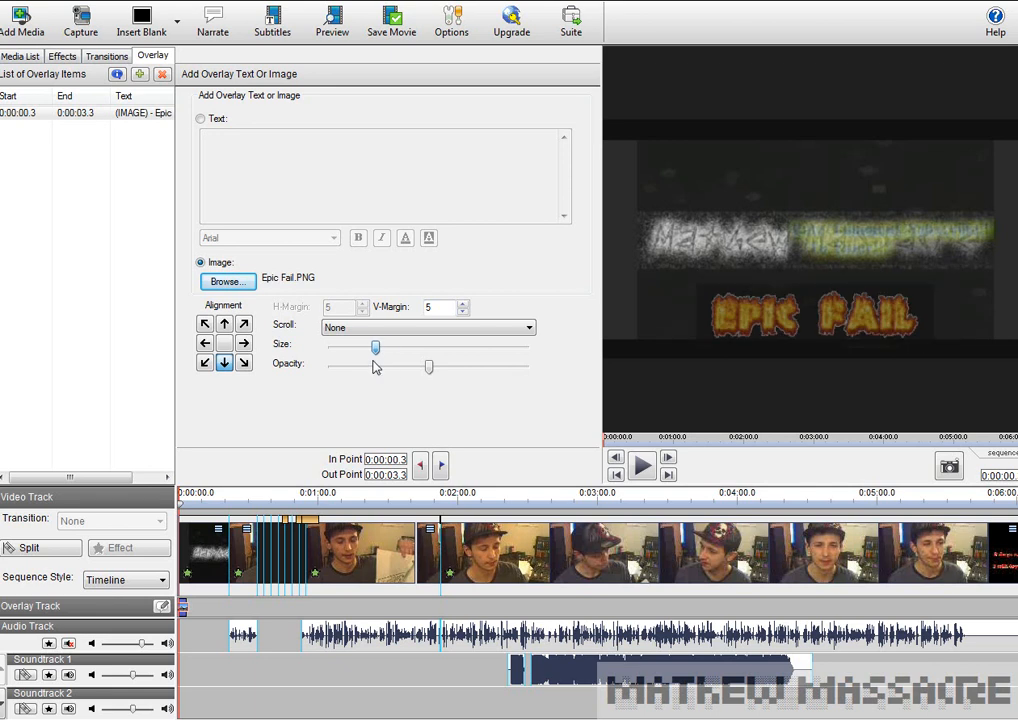
Try the top-centre and middle-left alignments for the Epic Fail overlay, and align it to the middle right
{"action": "left_click", "coordinate": [225, 325]}
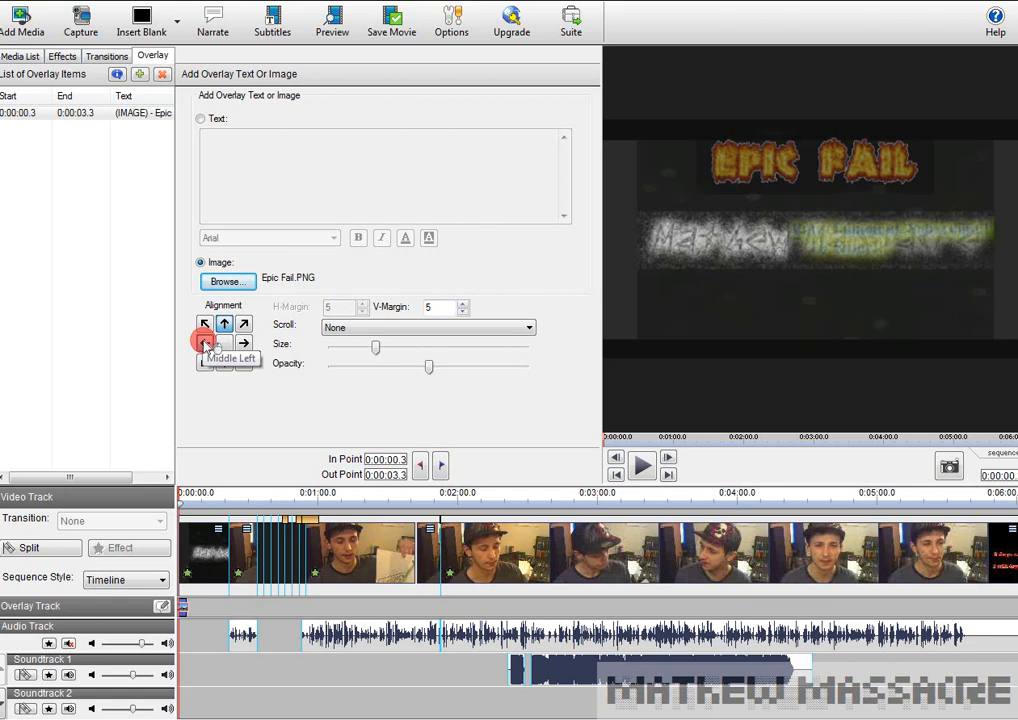
{"action": "left_click", "coordinate": [205, 343]}
{"action": "left_click", "coordinate": [245, 344]}
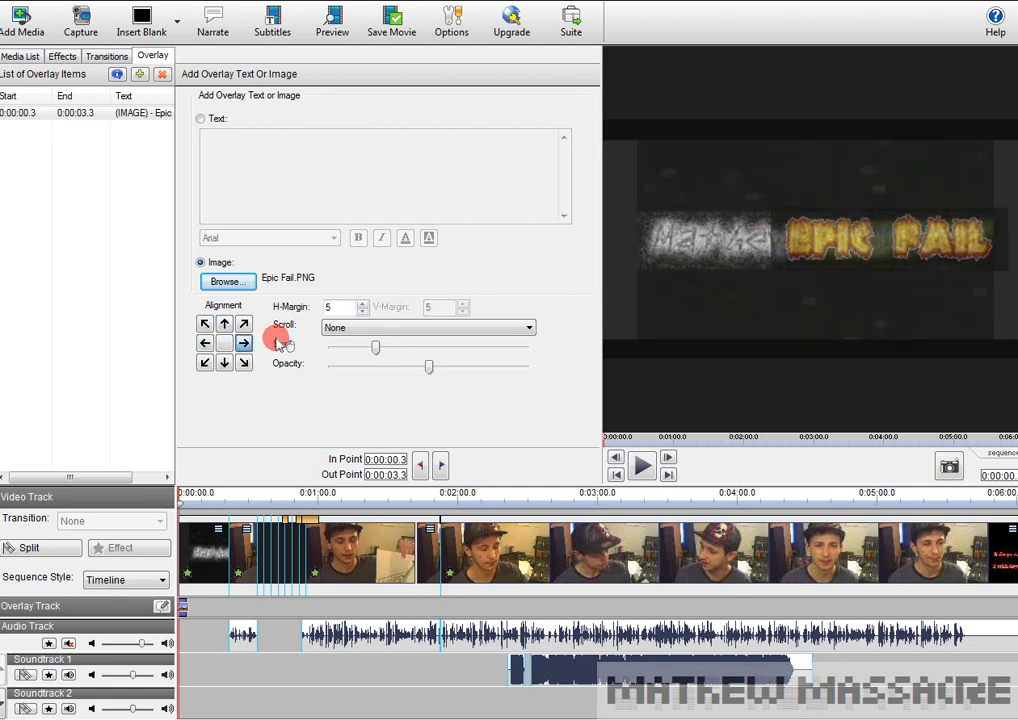
Try several horizontal margins for the middle-right Epic Fail overlay, including 50 and 2, and settle on 10
{"action": "left_click", "coordinate": [362, 304]}
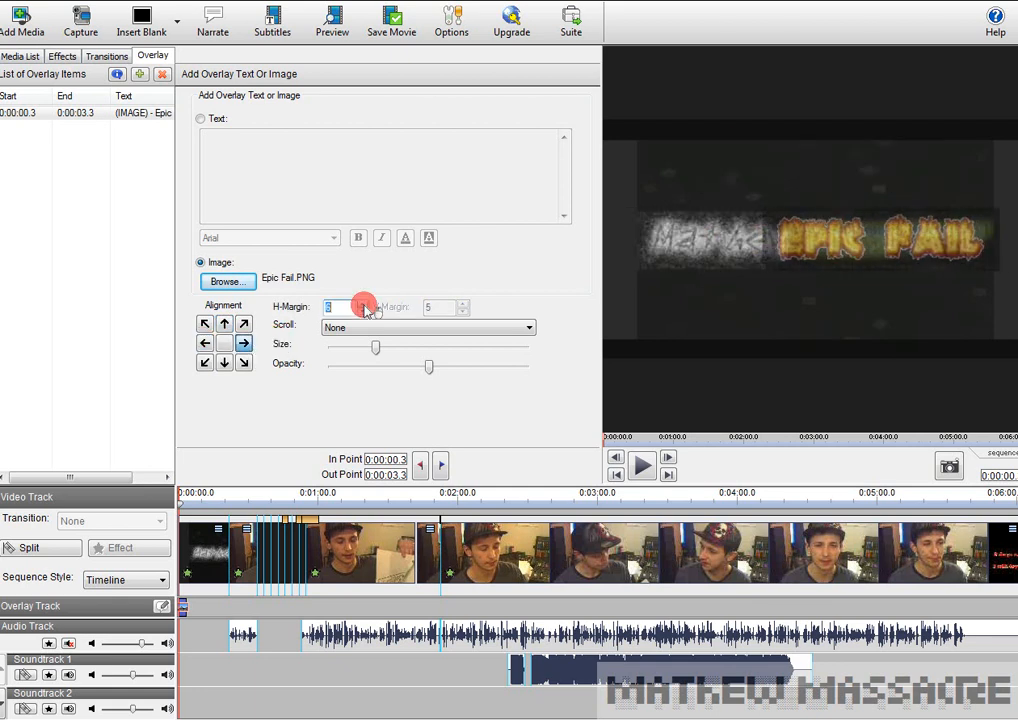
{"action": "left_click", "coordinate": [362, 304]}
{"action": "left_click", "coordinate": [362, 304]}
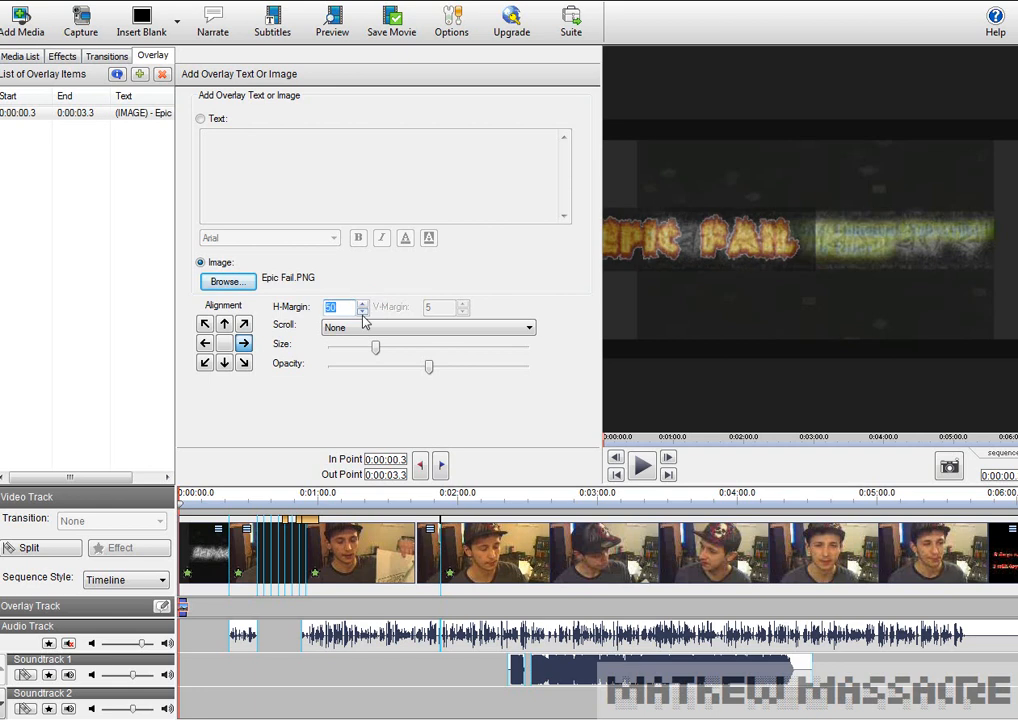
{"action": "left_click", "coordinate": [362, 311]}
{"action": "left_click_drag", "start_coordinate": [362, 311], "coordinate": [367, 303]}
{"action": "left_click", "coordinate": [365, 304]}
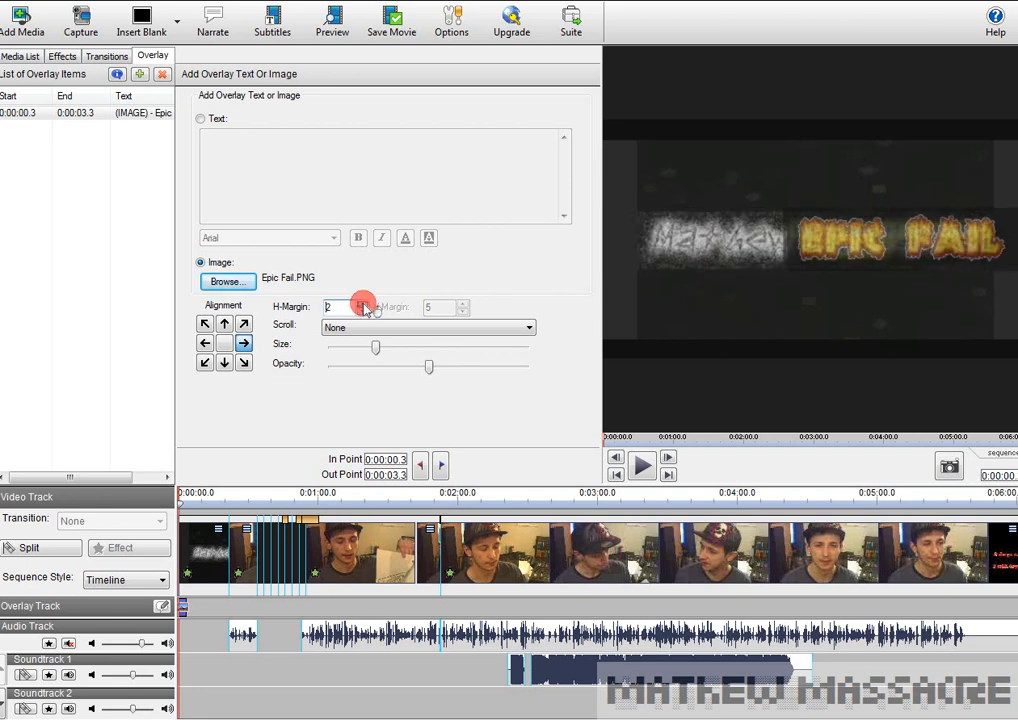
{"action": "left_click", "coordinate": [364, 304]}
{"action": "left_click", "coordinate": [364, 304]}
Lower the Epic Fail overlay's opacity to about one fifth of its range and align the overlay to the bottom centre
{"action": "left_click", "coordinate": [429, 368]}
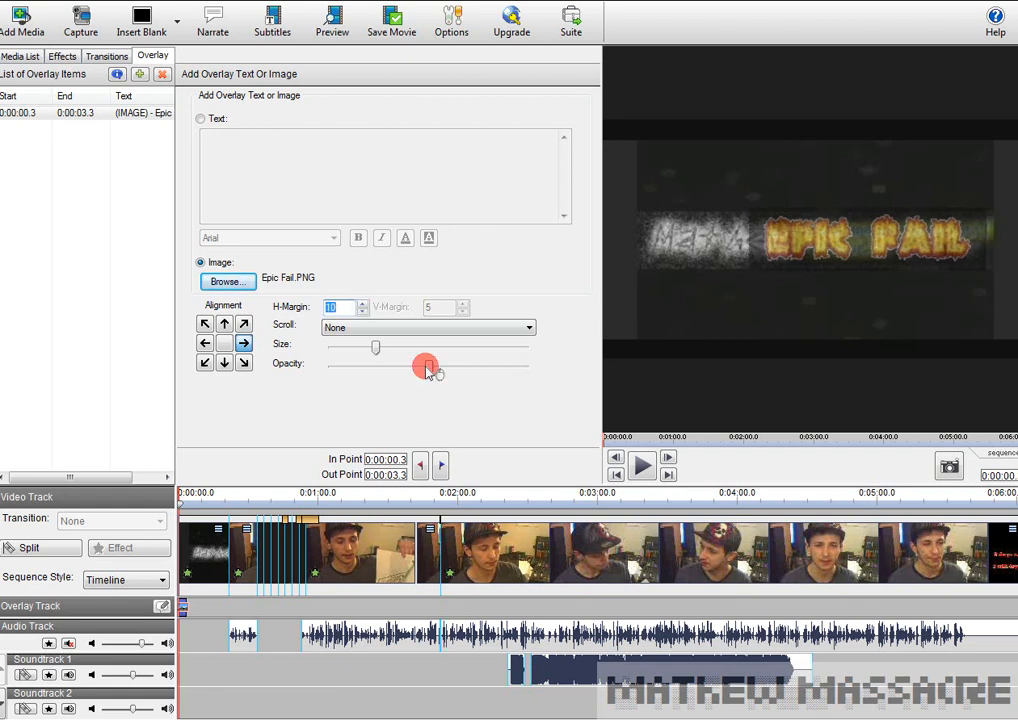
{"action": "left_click_drag", "start_coordinate": [429, 370], "coordinate": [368, 365]}
{"action": "left_click", "coordinate": [420, 369]}
{"action": "left_click", "coordinate": [225, 363]}
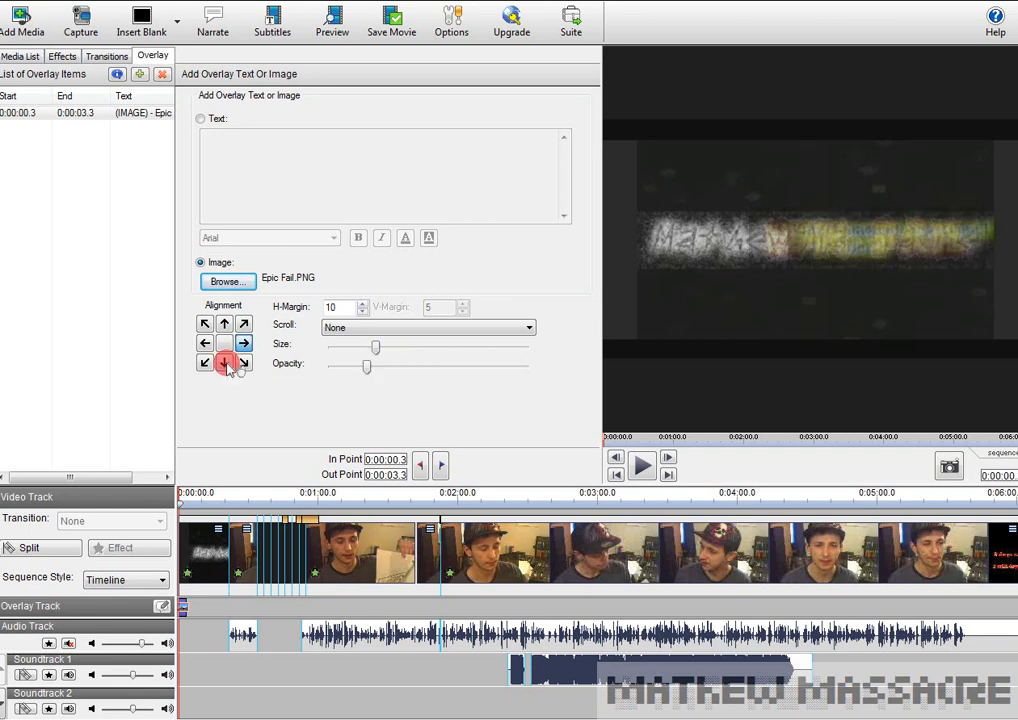
{"action": "left_click", "coordinate": [386, 368]}
{"action": "left_click", "coordinate": [760, 352]}
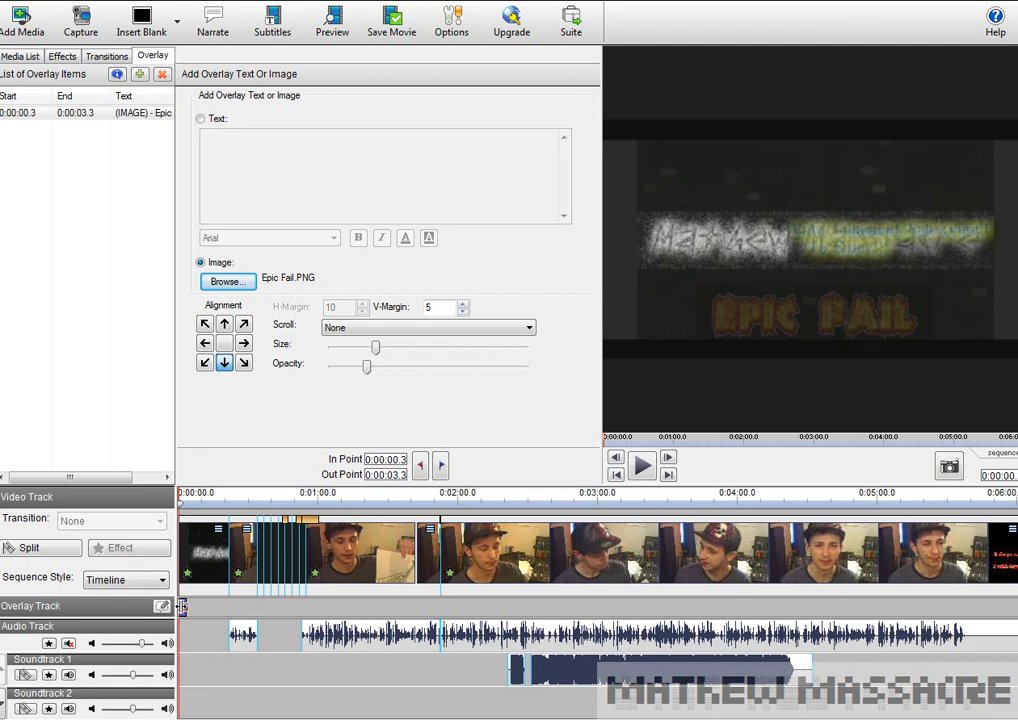
Lengthen the Epic Fail overlay and shift it to run from 0:01:12.8 to 0:03:11.0, with the playhead at about 1:40
{"action": "left_click", "coordinate": [181, 606]}
{"action": "left_click_drag", "start_coordinate": [183, 606], "coordinate": [455, 606]}
{"action": "left_click_drag", "start_coordinate": [318, 606], "coordinate": [358, 608]}
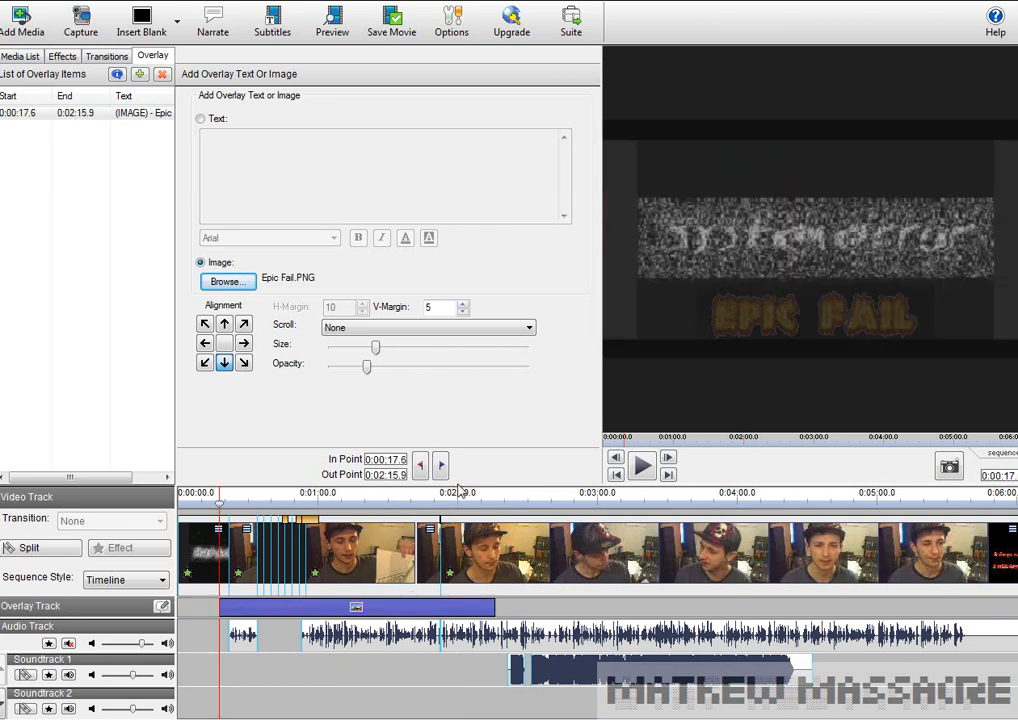
{"action": "left_click_drag", "start_coordinate": [336, 597], "coordinate": [466, 610]}
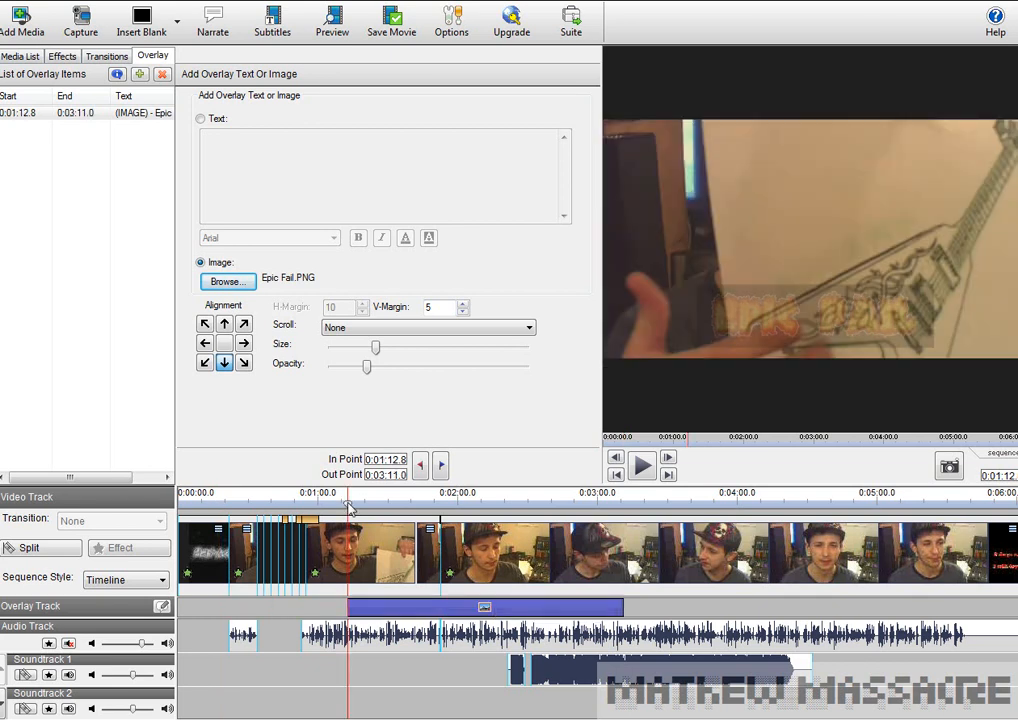
{"action": "left_click_drag", "start_coordinate": [349, 508], "coordinate": [419, 515]}
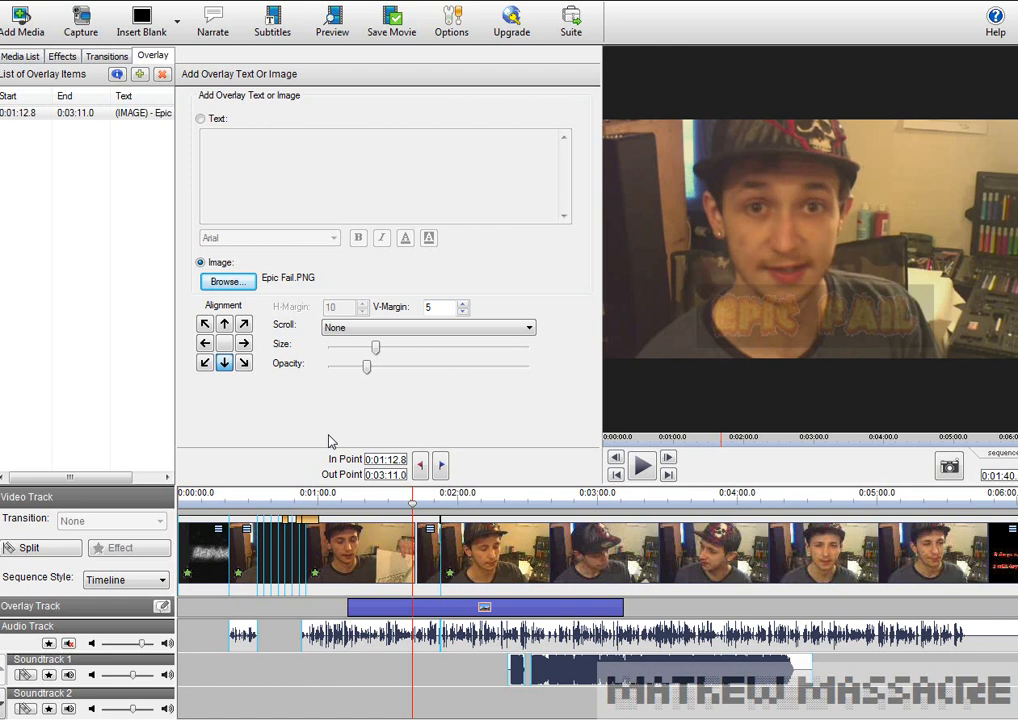
Align the Epic Fail overlay to the middle right and set its horizontal margin to 0
{"action": "left_click", "coordinate": [244, 343]}
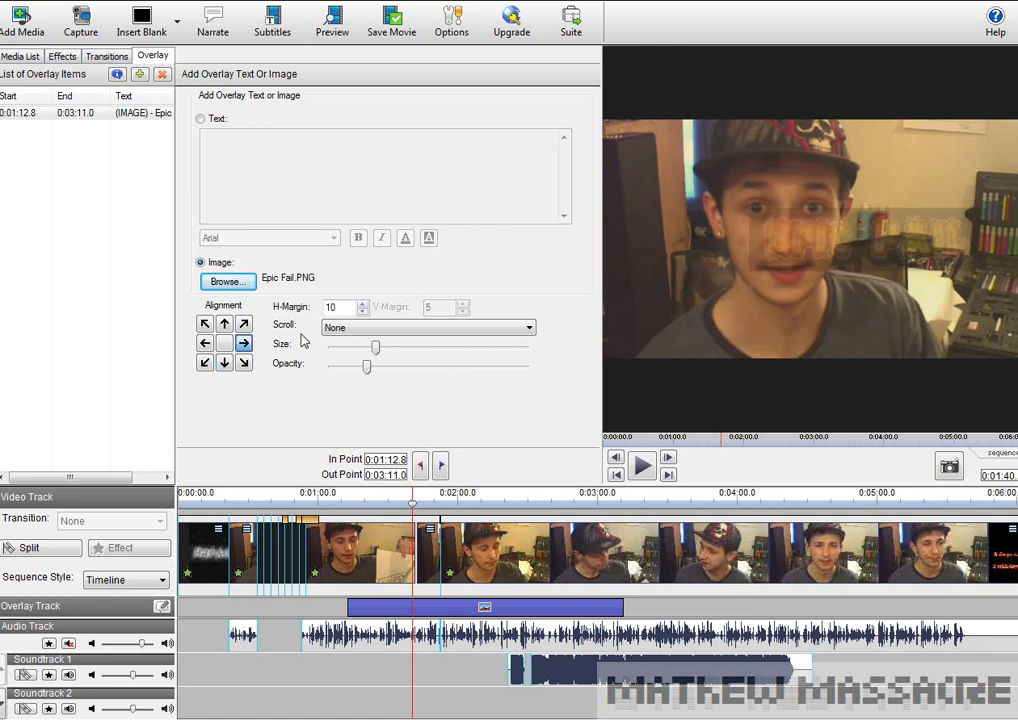
{"action": "left_click", "coordinate": [362, 303]}
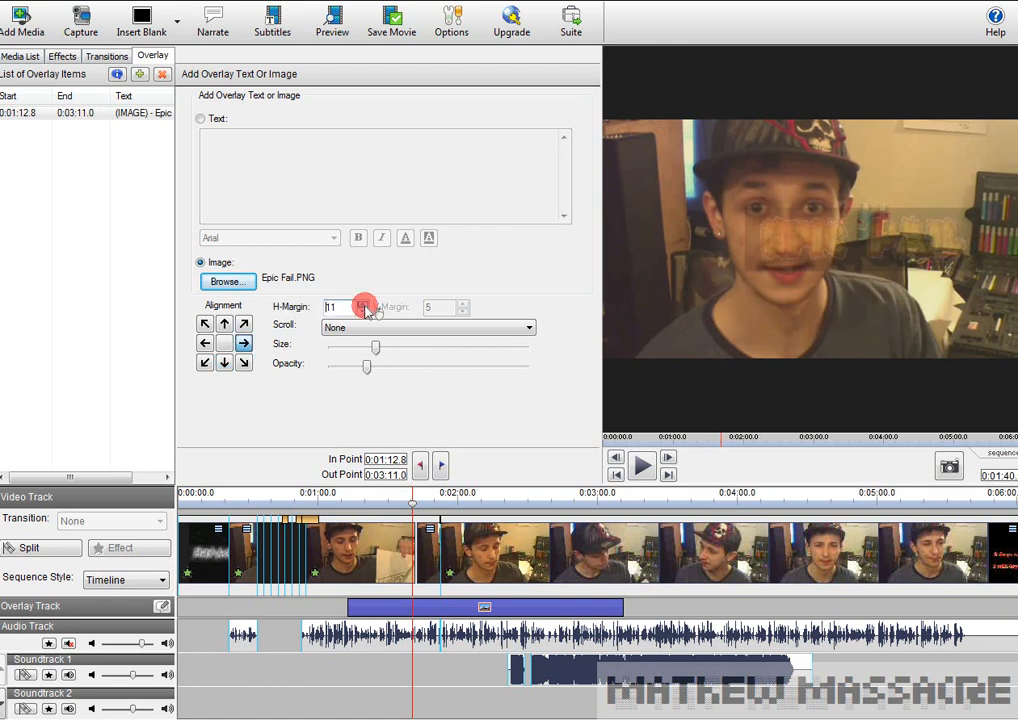
{"action": "left_click", "coordinate": [363, 304]}
{"action": "left_click", "coordinate": [363, 304]}
{"action": "left_click", "coordinate": [362, 312]}
{"action": "left_click", "coordinate": [362, 312]}
{"action": "left_click", "coordinate": [362, 312]}
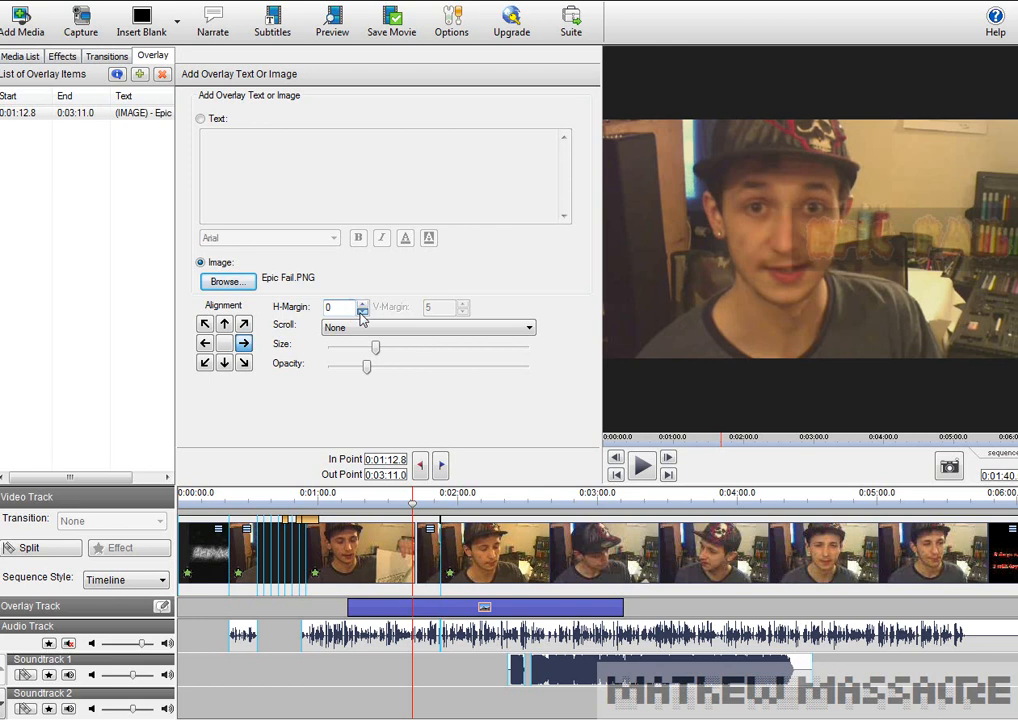
{"action": "left_click", "coordinate": [362, 312]}
Align the Epic Fail overlay to the bottom centre and set its vertical margin to 0
{"action": "left_click", "coordinate": [225, 364]}
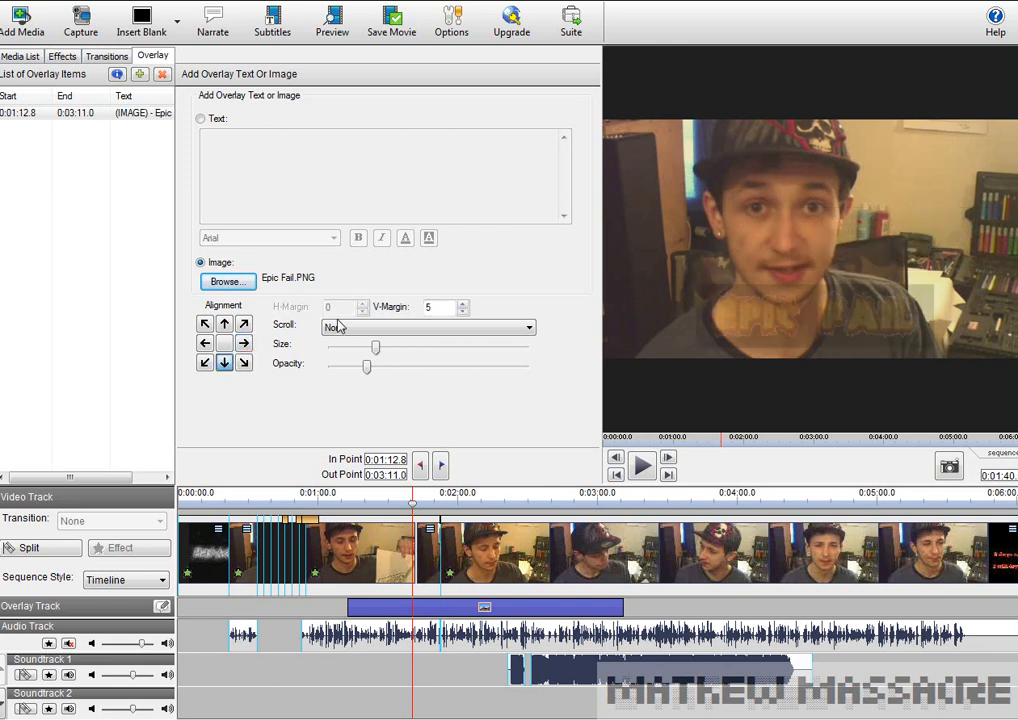
{"action": "left_click", "coordinate": [462, 311]}
{"action": "left_click", "coordinate": [462, 311]}
{"action": "left_click", "coordinate": [462, 311]}
{"action": "left_click", "coordinate": [463, 311]}
{"action": "left_click", "coordinate": [463, 311]}
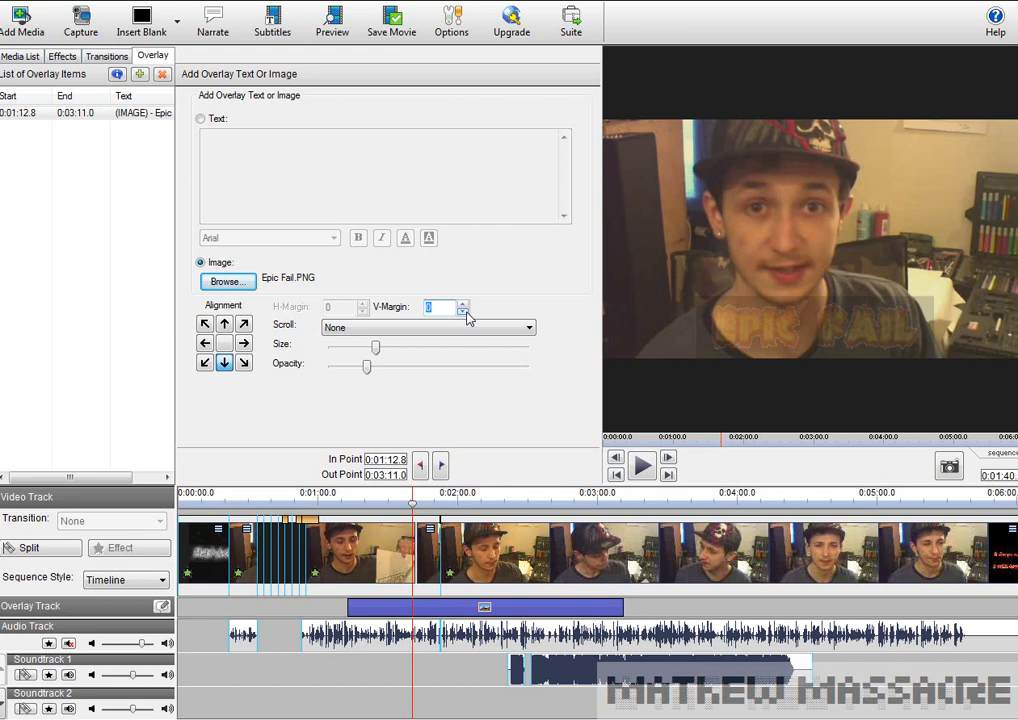
{"action": "left_click", "coordinate": [462, 313]}
Try the middle-right alignment again, return the overlay to the bottom centre, and enlarge it to about 30% of the size range
{"action": "left_click", "coordinate": [312, 335]}
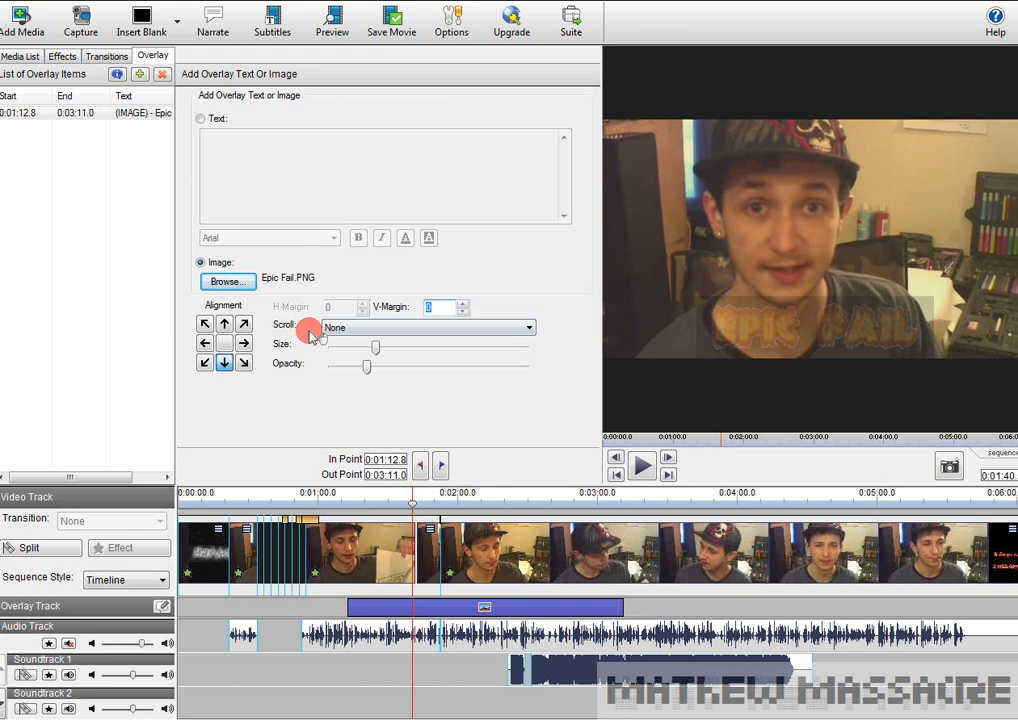
{"action": "left_click", "coordinate": [243, 343]}
{"action": "left_click", "coordinate": [224, 362]}
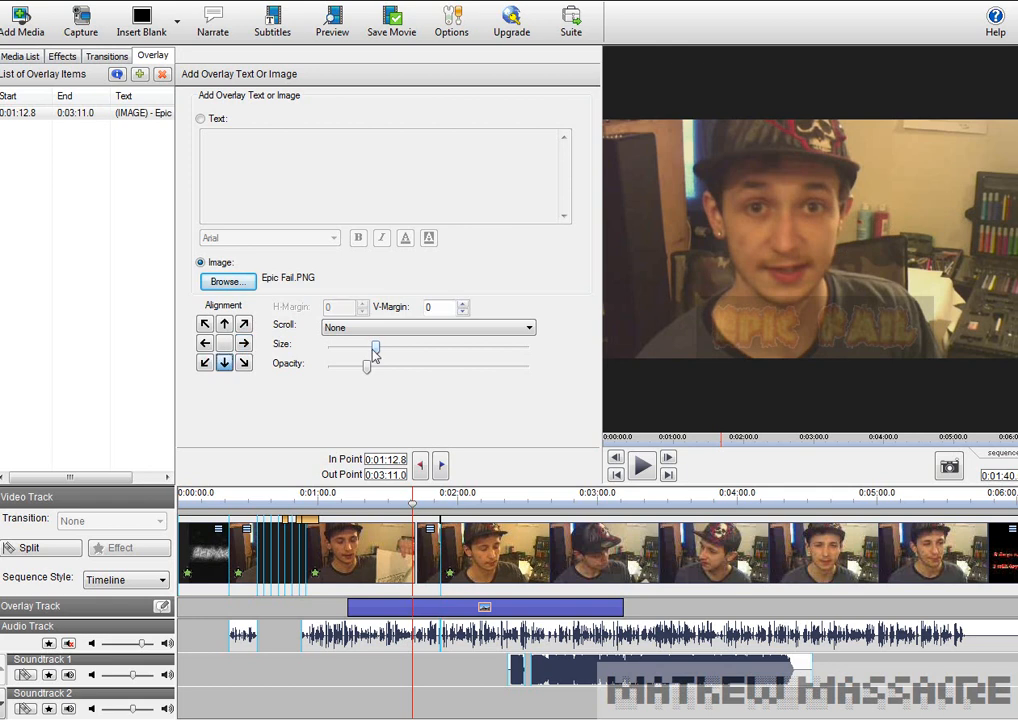
{"action": "left_click_drag", "start_coordinate": [375, 350], "coordinate": [387, 352]}
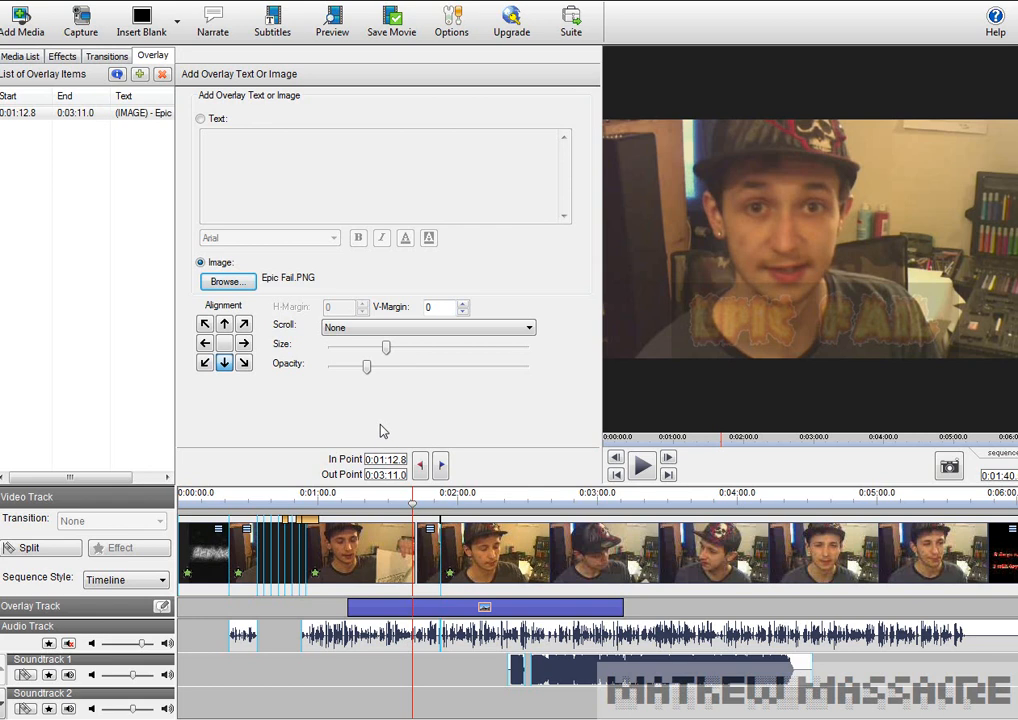
Move the Epic Fail overlay back over the intro clip and shorten it to run from 0:00:00.3 to 0:00:21.1
{"action": "left_click", "coordinate": [222, 537]}
{"action": "left_click_drag", "start_coordinate": [420, 514], "coordinate": [208, 510]}
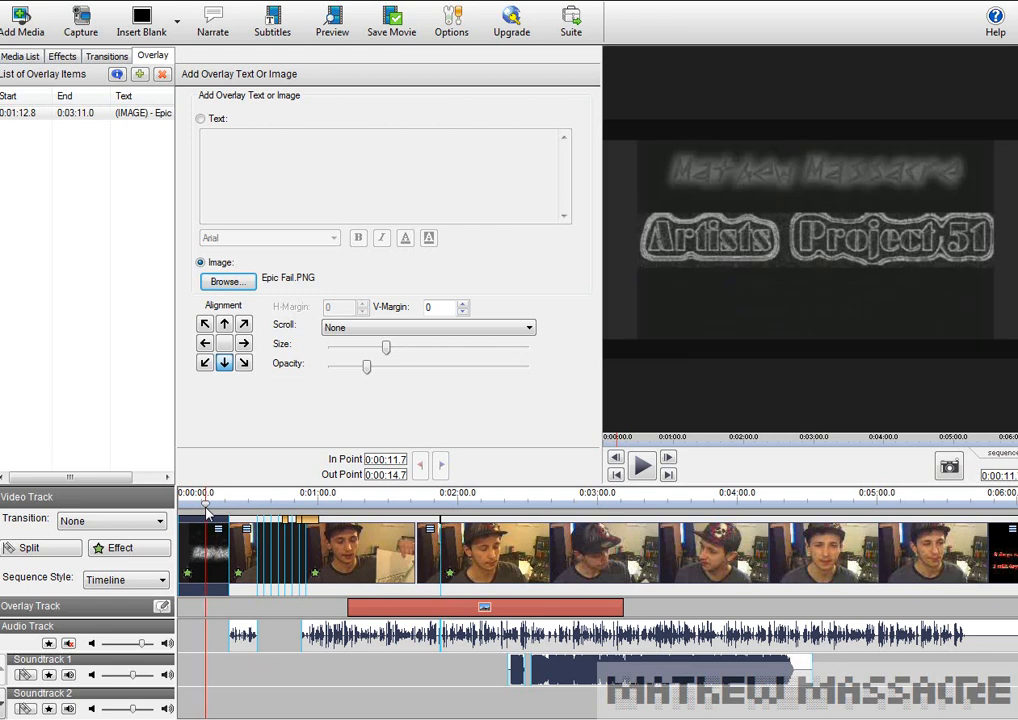
{"action": "left_click_drag", "start_coordinate": [390, 606], "coordinate": [240, 603]}
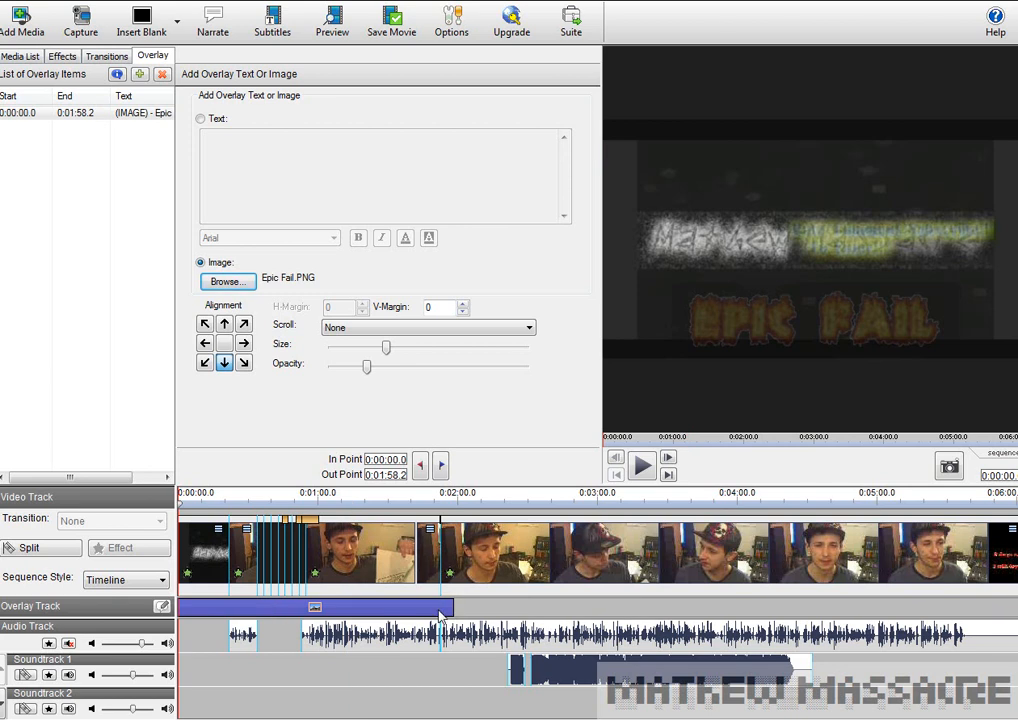
{"action": "mouse_move", "coordinate": [440, 615]}
{"action": "left_mouse_down"}
{"action": "mouse_move", "coordinate": [460, 610]}
{"action": "mouse_move", "coordinate": [196, 598]}
{"action": "mouse_move", "coordinate": [229, 600]}
{"action": "left_mouse_up"}
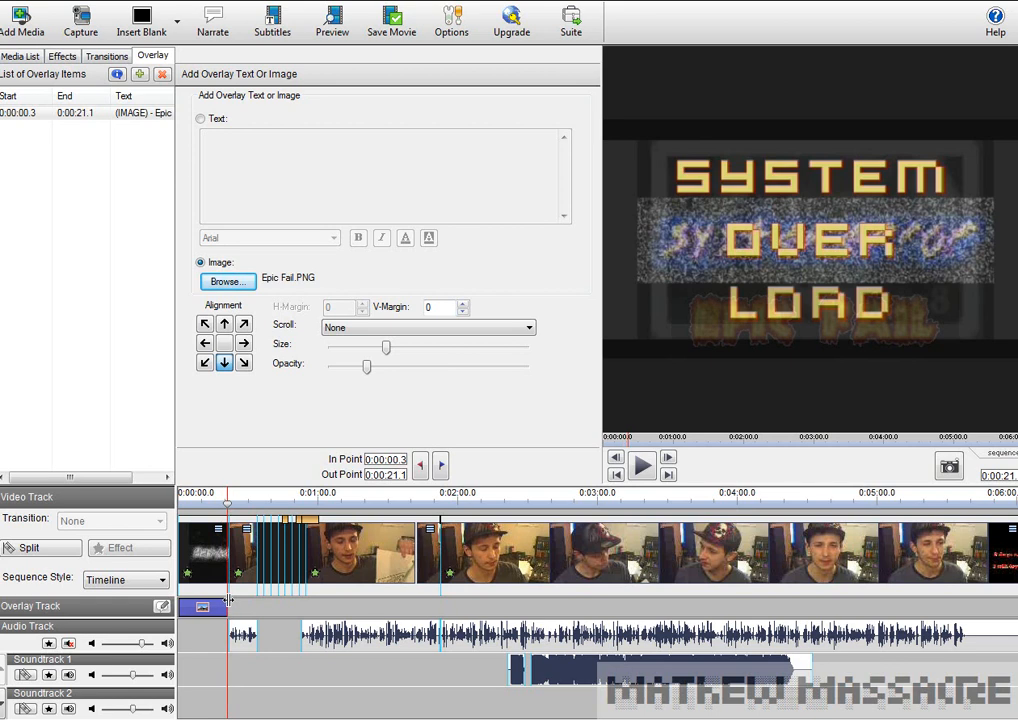
Scrub through the intro clip to examine how the Epic Fail overlay looks over its titles, ending at about 0:01
{"action": "left_click", "coordinate": [229, 502]}
{"action": "left_click_drag", "start_coordinate": [228, 505], "coordinate": [217, 505]}
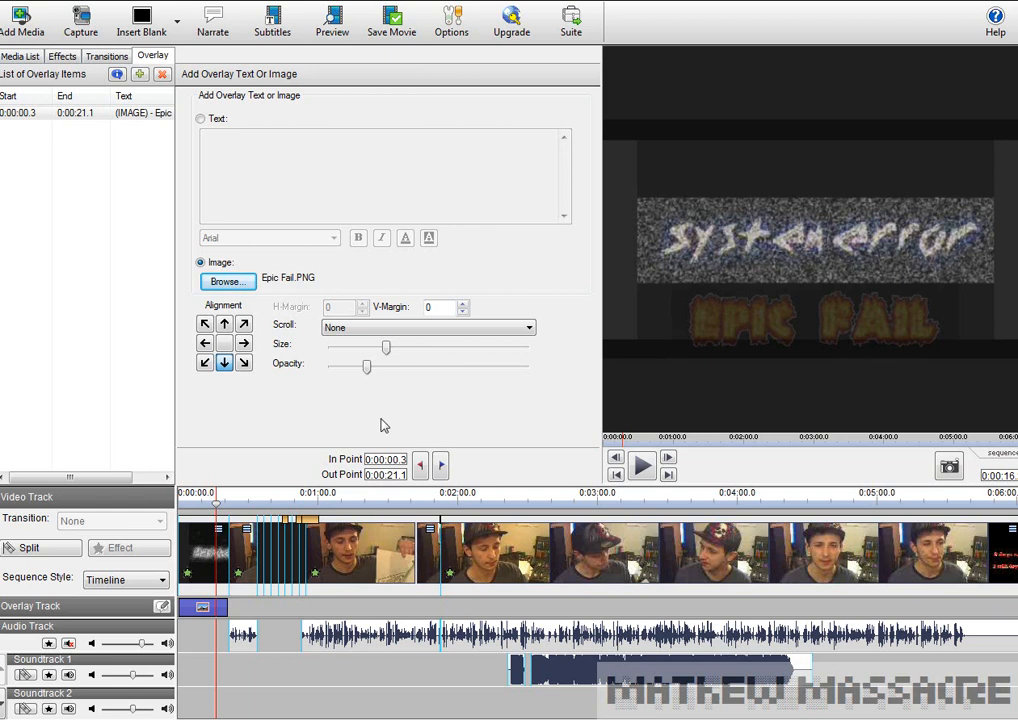
{"action": "left_click", "coordinate": [204, 508]}
{"action": "left_click_drag", "start_coordinate": [204, 509], "coordinate": [205, 511]}
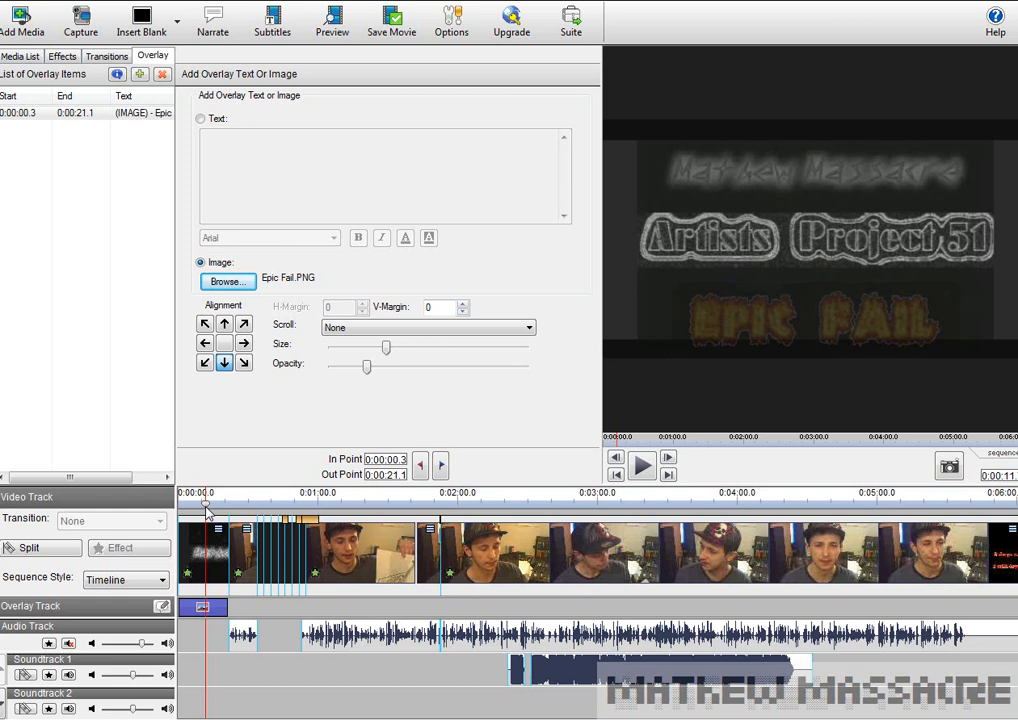
{"action": "left_click_drag", "start_coordinate": [206, 511], "coordinate": [203, 510]}
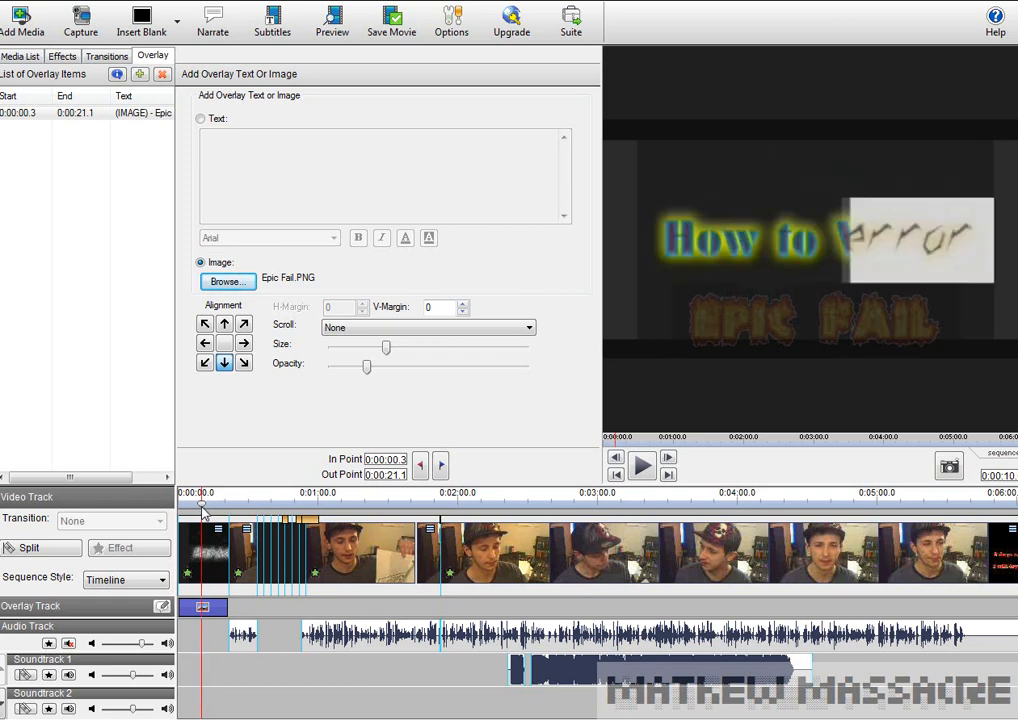
{"action": "left_click_drag", "start_coordinate": [203, 510], "coordinate": [207, 511]}
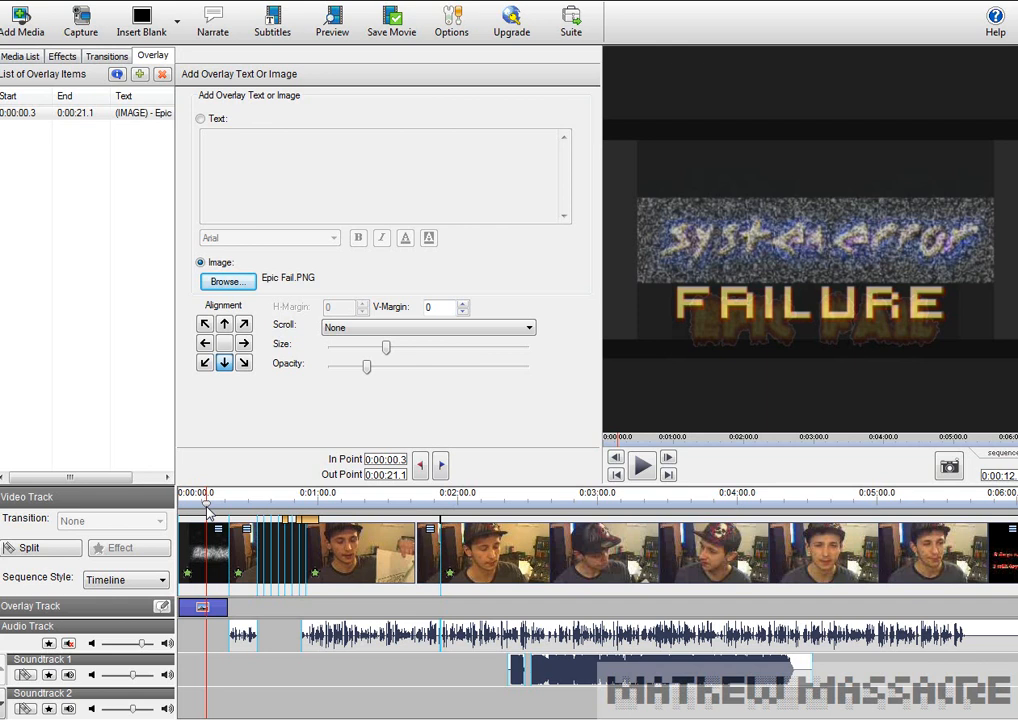
{"action": "left_click_drag", "start_coordinate": [207, 510], "coordinate": [212, 513]}
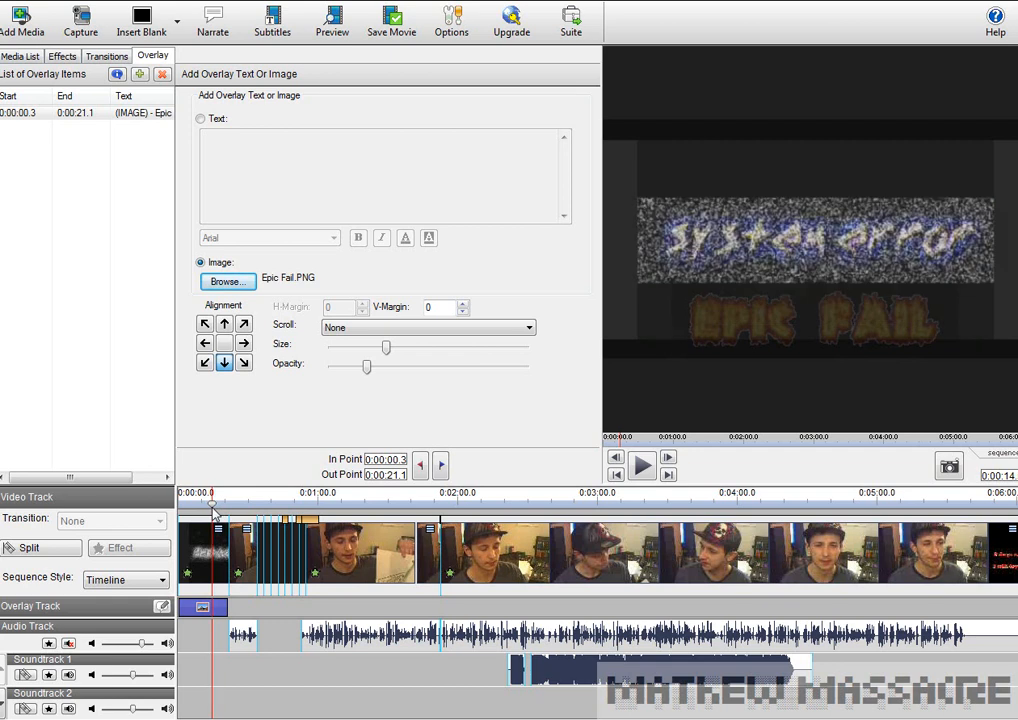
{"action": "left_click_drag", "start_coordinate": [212, 512], "coordinate": [182, 520]}
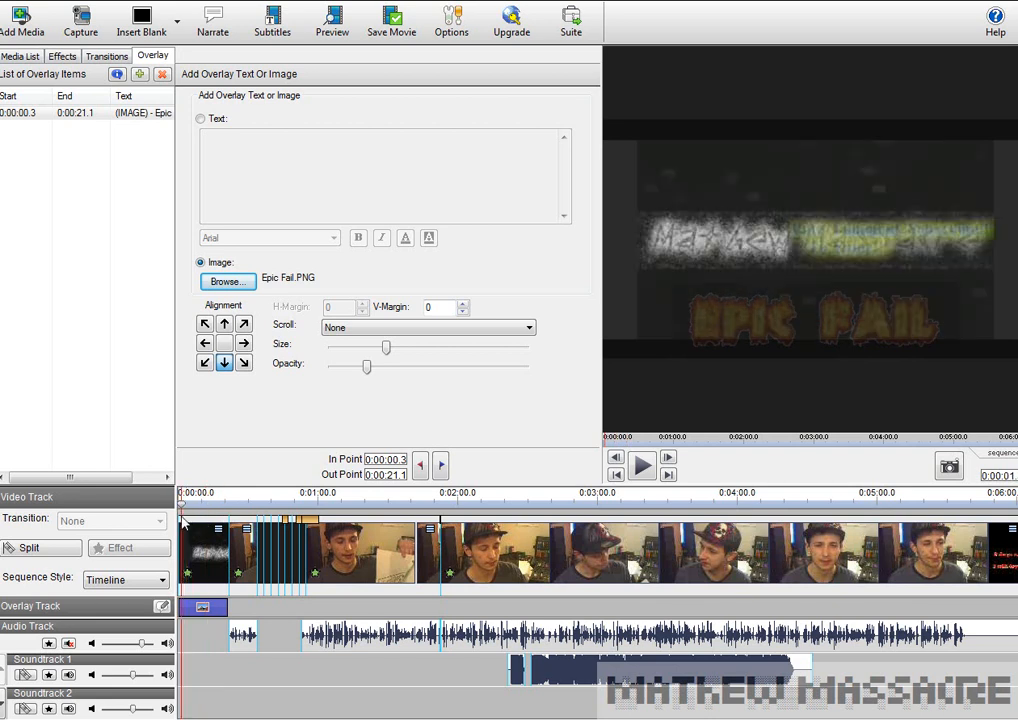
Duplicate the intro clip on the Video Track
{"action": "left_click", "coordinate": [215, 545]}
{"action": "right_click", "coordinate": [224, 546]}
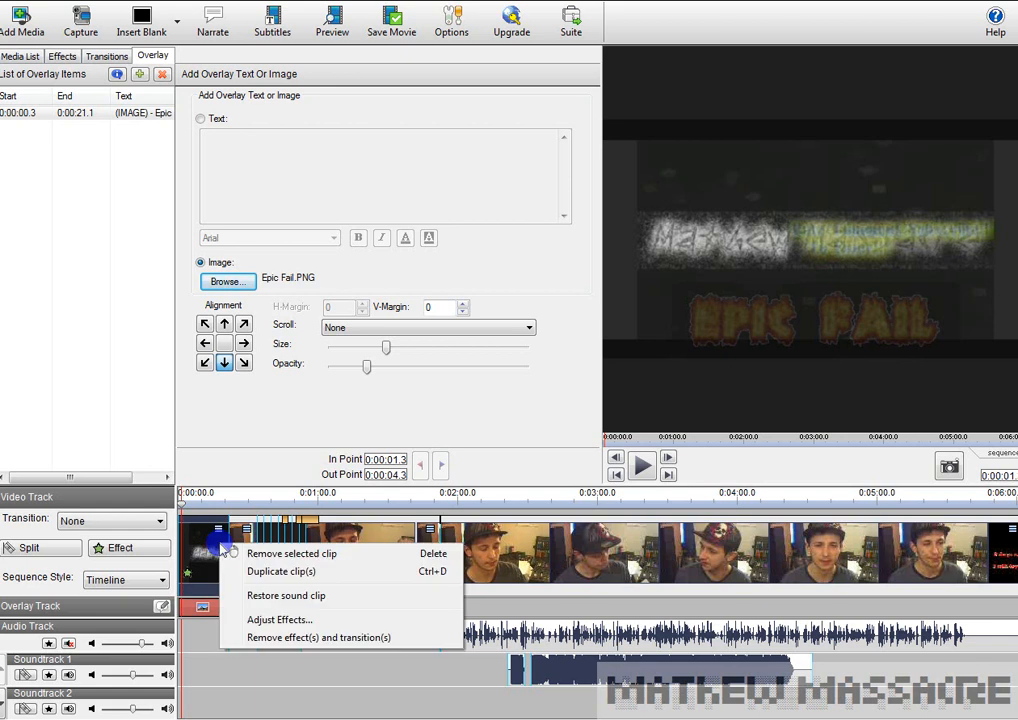
{"action": "left_click", "coordinate": [246, 572]}
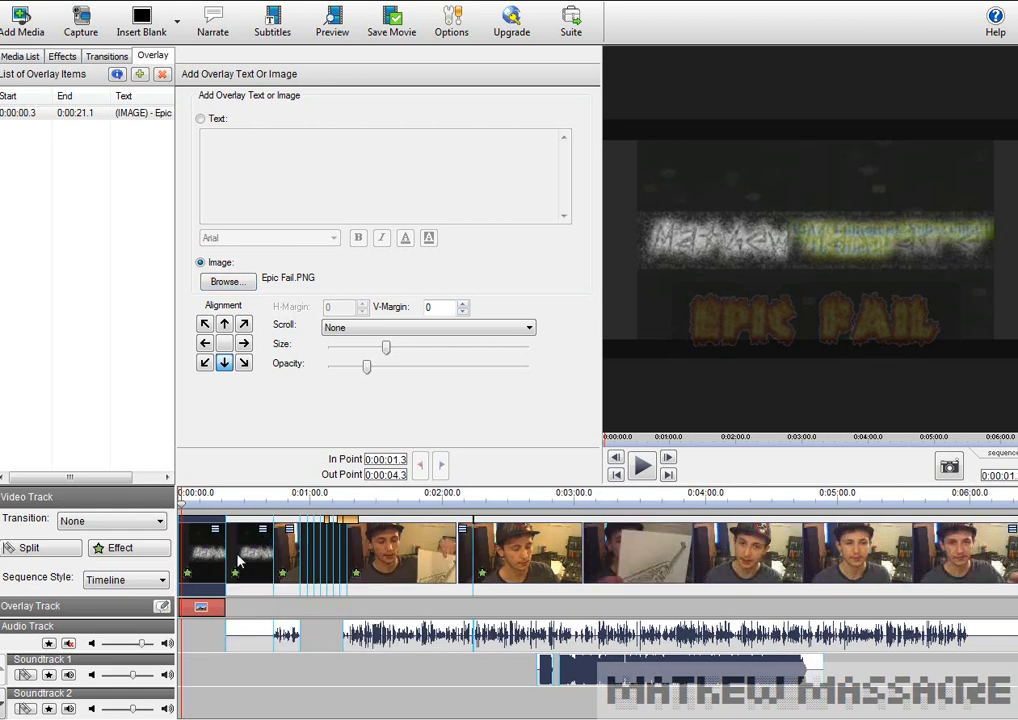
Unlink the duplicated intro clip's sound, shift it to Soundtrack 2, and remove it
{"action": "left_click", "coordinate": [249, 633]}
{"action": "left_click", "coordinate": [254, 572]}
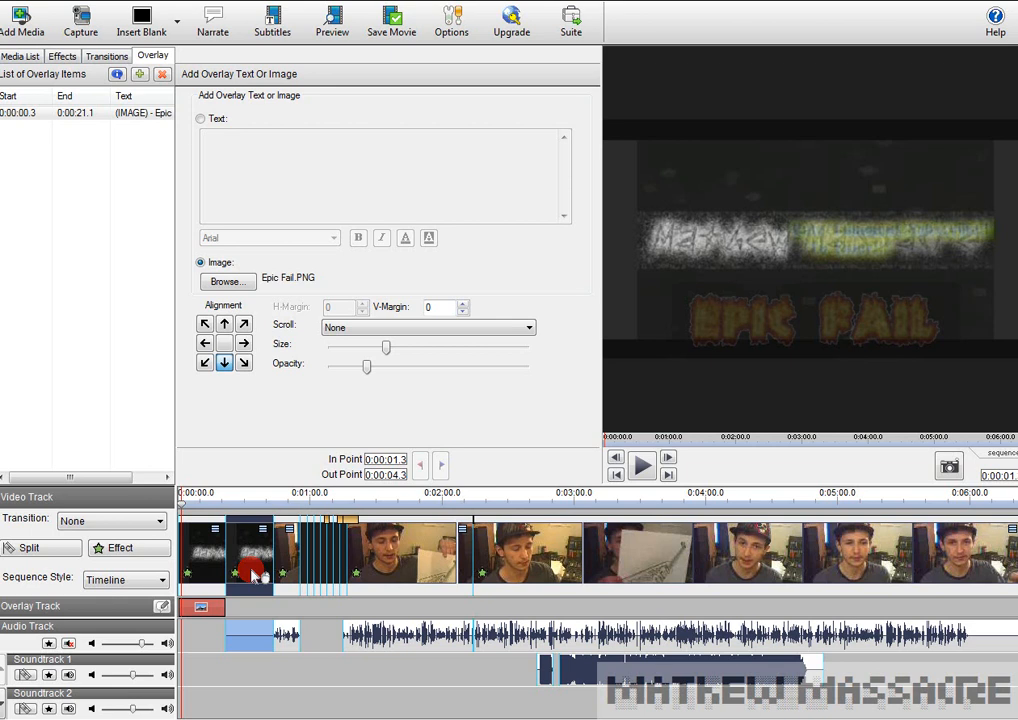
{"action": "left_click", "coordinate": [255, 639]}
{"action": "right_click", "coordinate": [255, 639]}
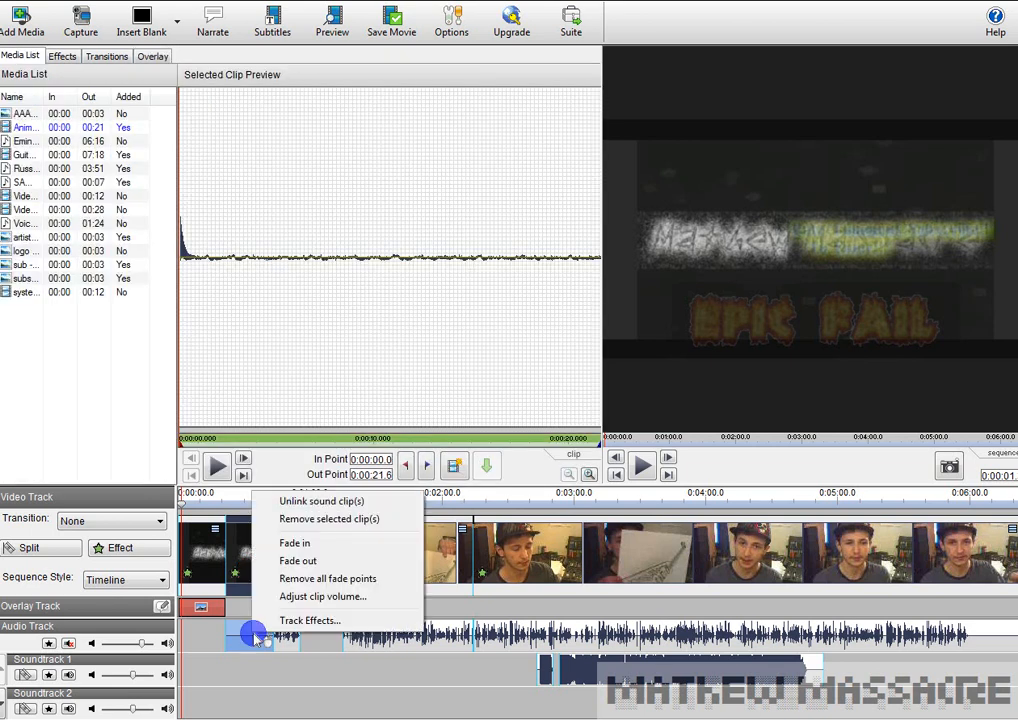
{"action": "left_click", "coordinate": [316, 502]}
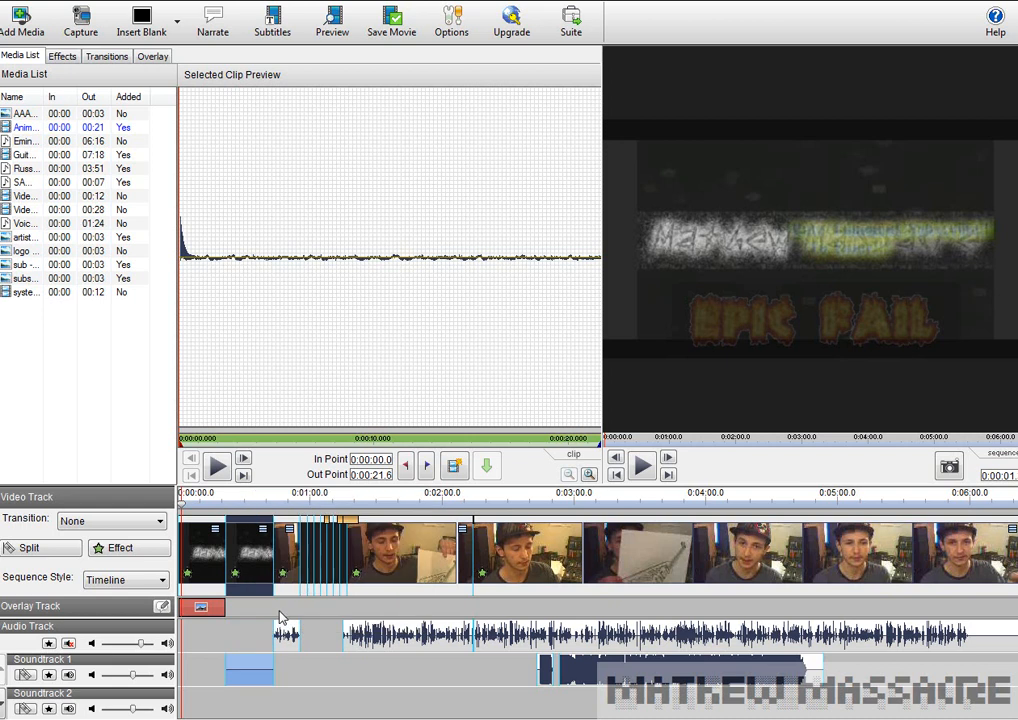
{"action": "left_click_drag", "start_coordinate": [250, 666], "coordinate": [254, 709]}
{"action": "right_click", "coordinate": [254, 709]}
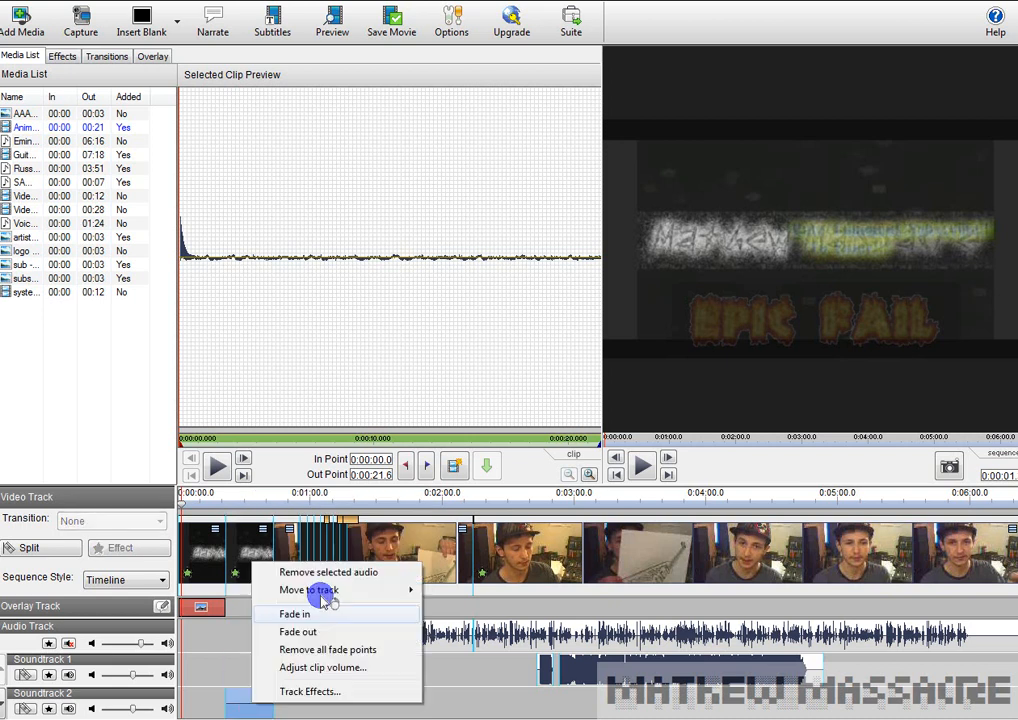
{"action": "left_click", "coordinate": [328, 576]}
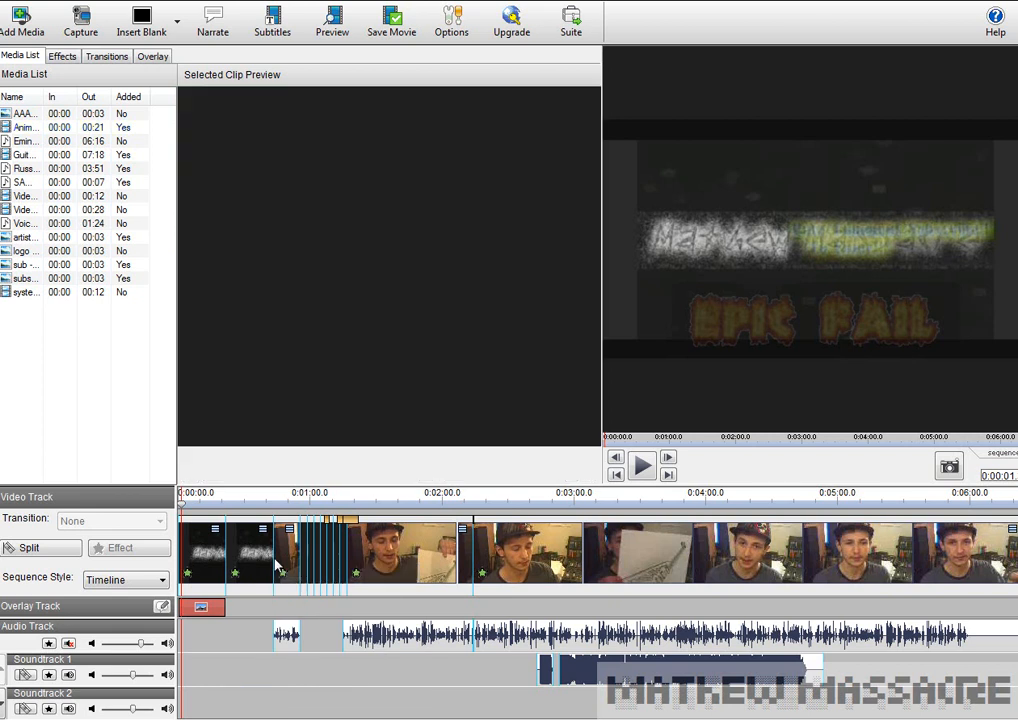
Apply a Speed Change effect of 189% with normal playback to the duplicated intro clip
{"action": "left_click", "coordinate": [231, 510]}
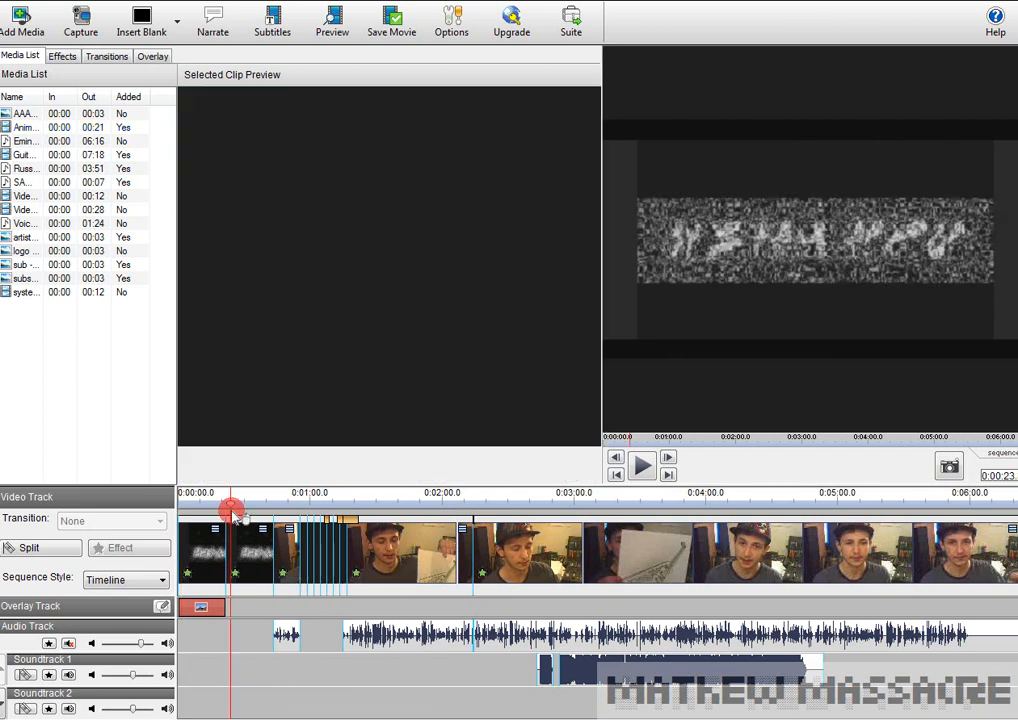
{"action": "left_click", "coordinate": [249, 543]}
{"action": "left_click", "coordinate": [62, 56]}
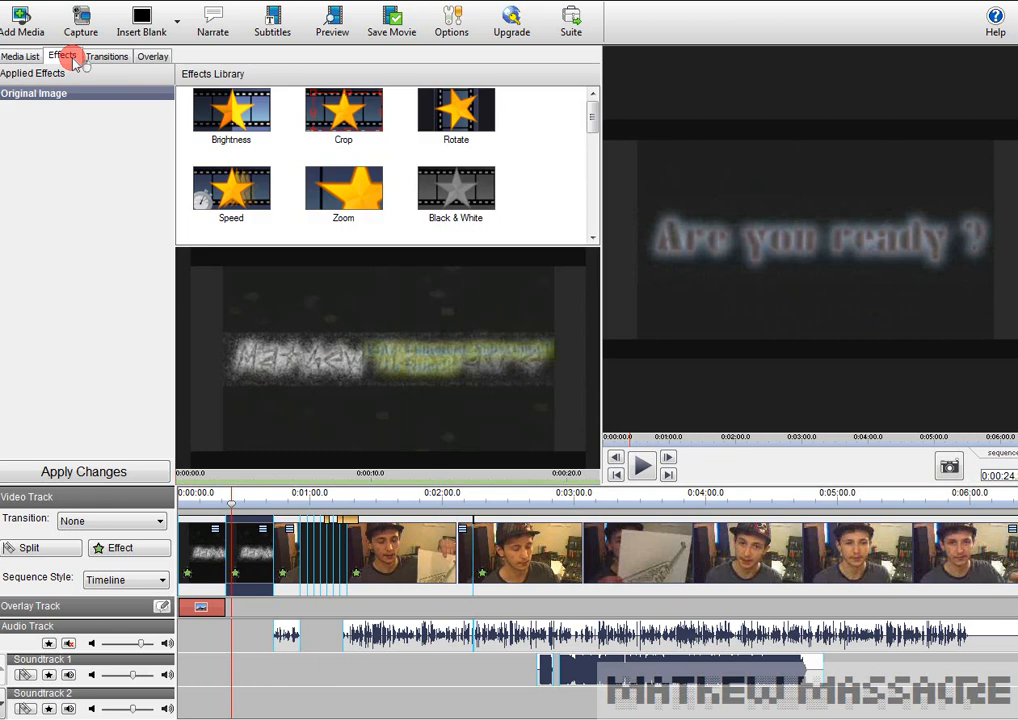
{"action": "left_click_drag", "start_coordinate": [231, 190], "coordinate": [85, 183]}
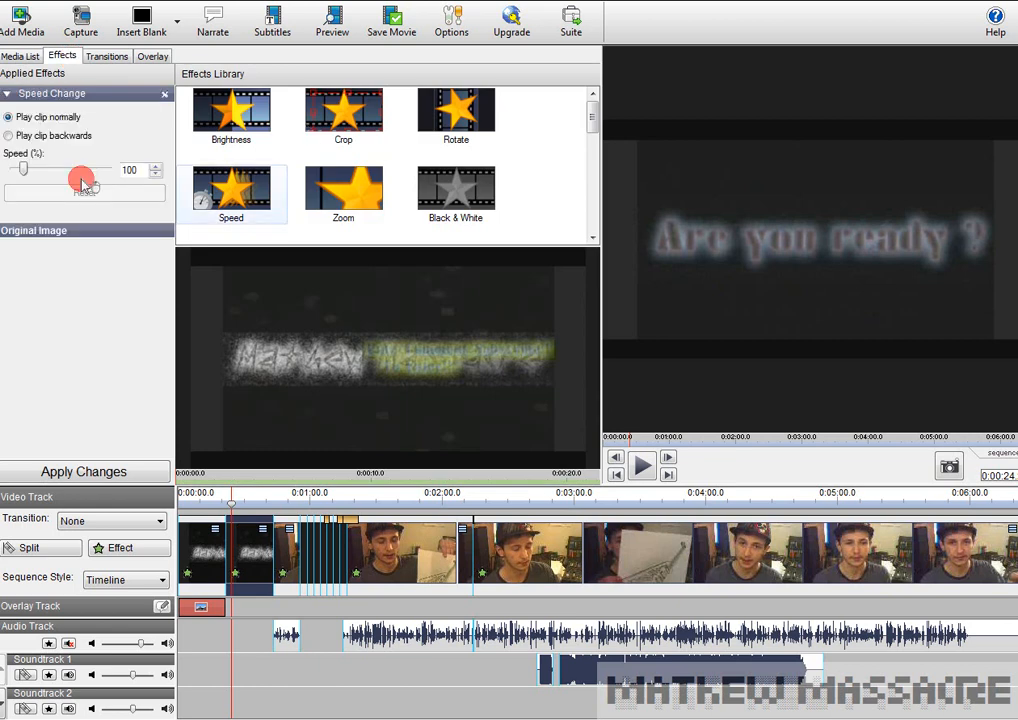
{"action": "left_click_drag", "start_coordinate": [23, 170], "coordinate": [33, 170]}
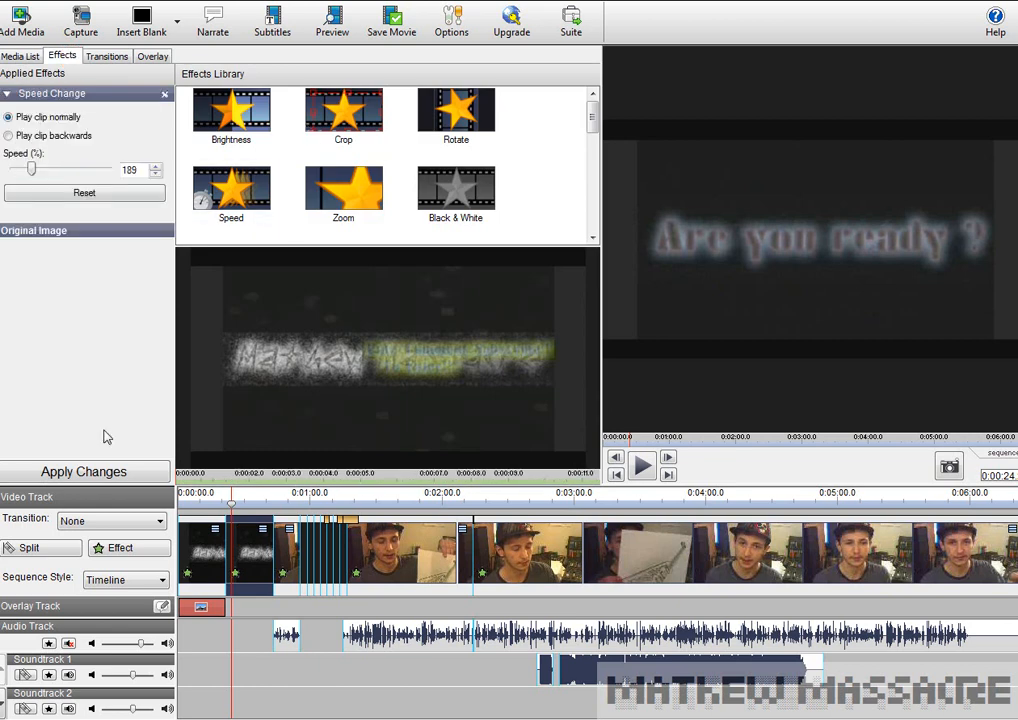
{"action": "left_click", "coordinate": [110, 472]}
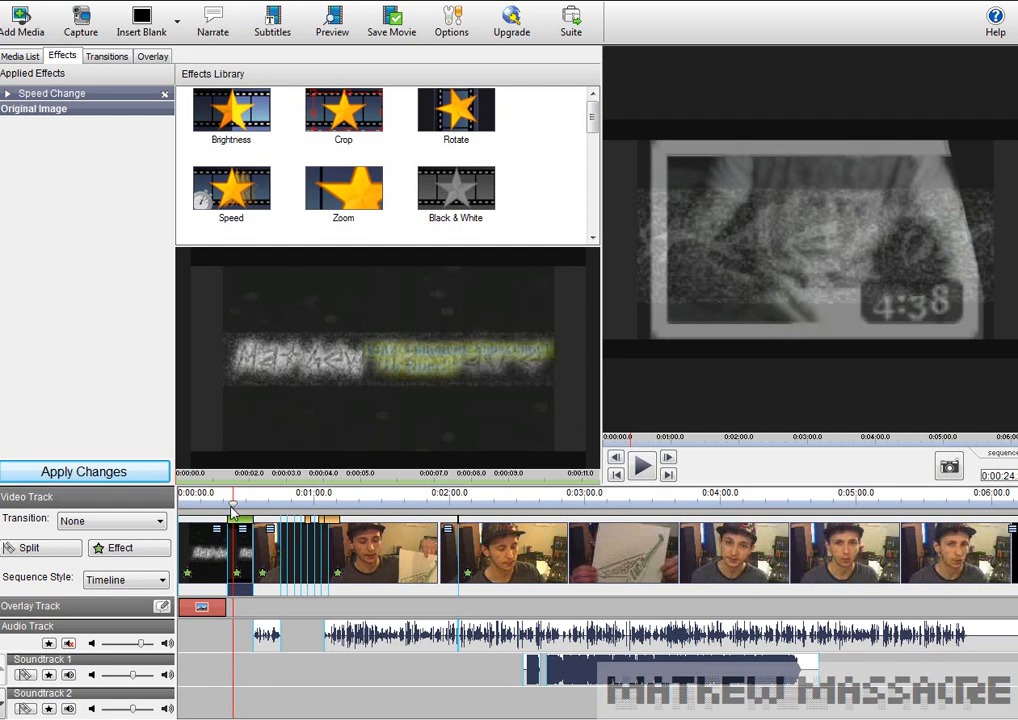
Play the sped-up duplicate from about 0:24, then scrub back across its join with the first intro clip to about 0:19
{"action": "left_click", "coordinate": [643, 466]}
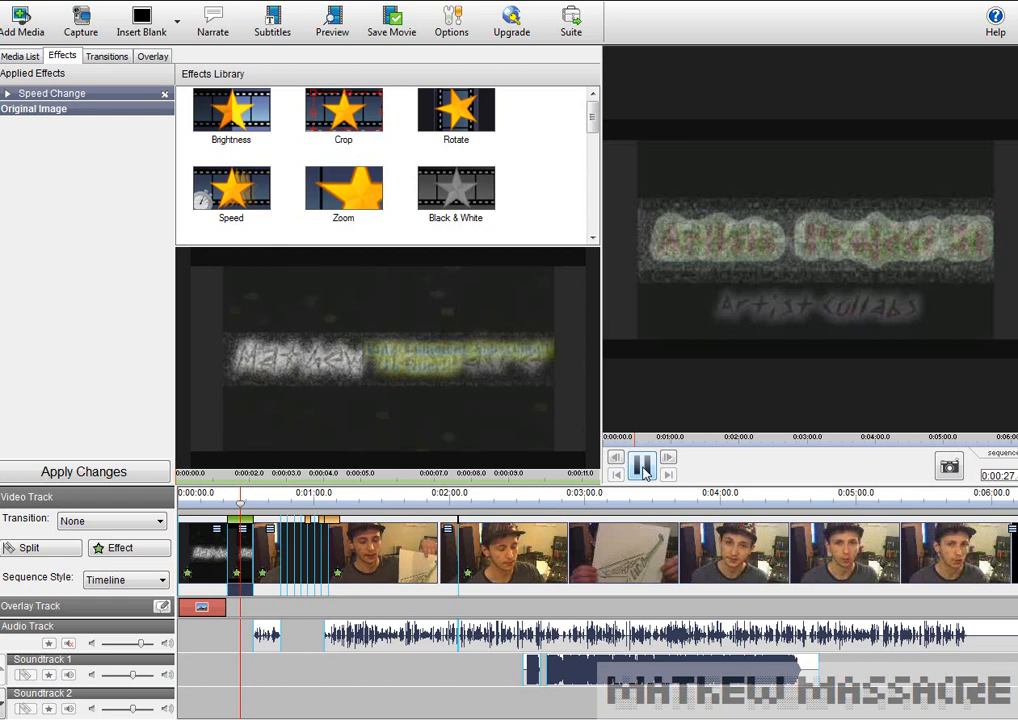
{"action": "left_click", "coordinate": [643, 466]}
{"action": "left_click", "coordinate": [233, 505]}
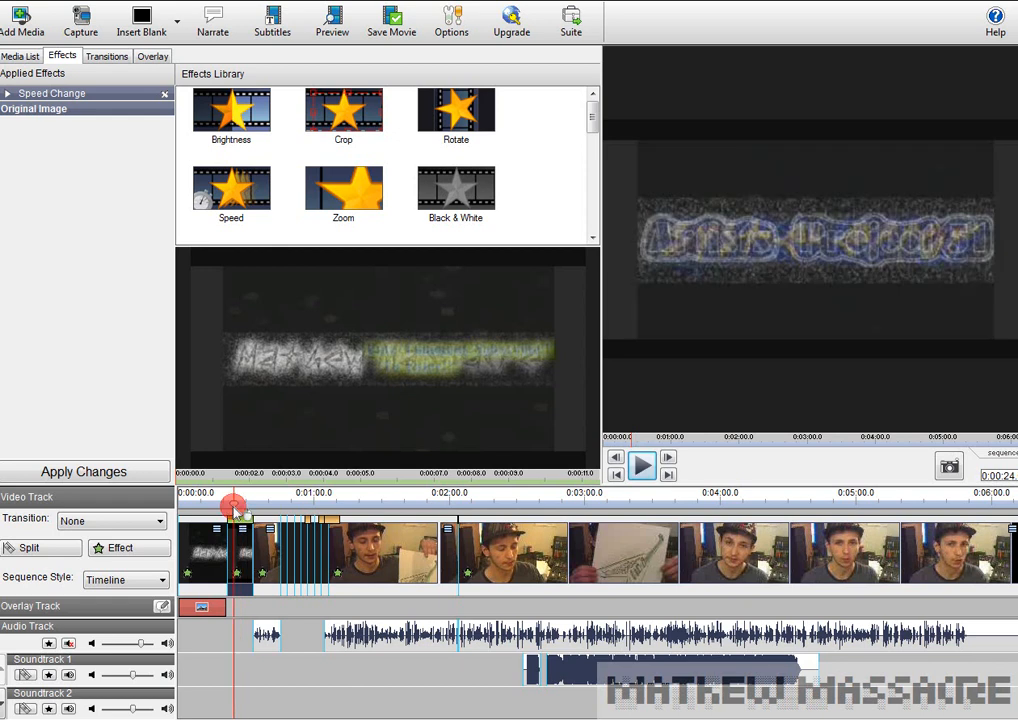
{"action": "left_click", "coordinate": [232, 508]}
{"action": "left_click", "coordinate": [228, 510]}
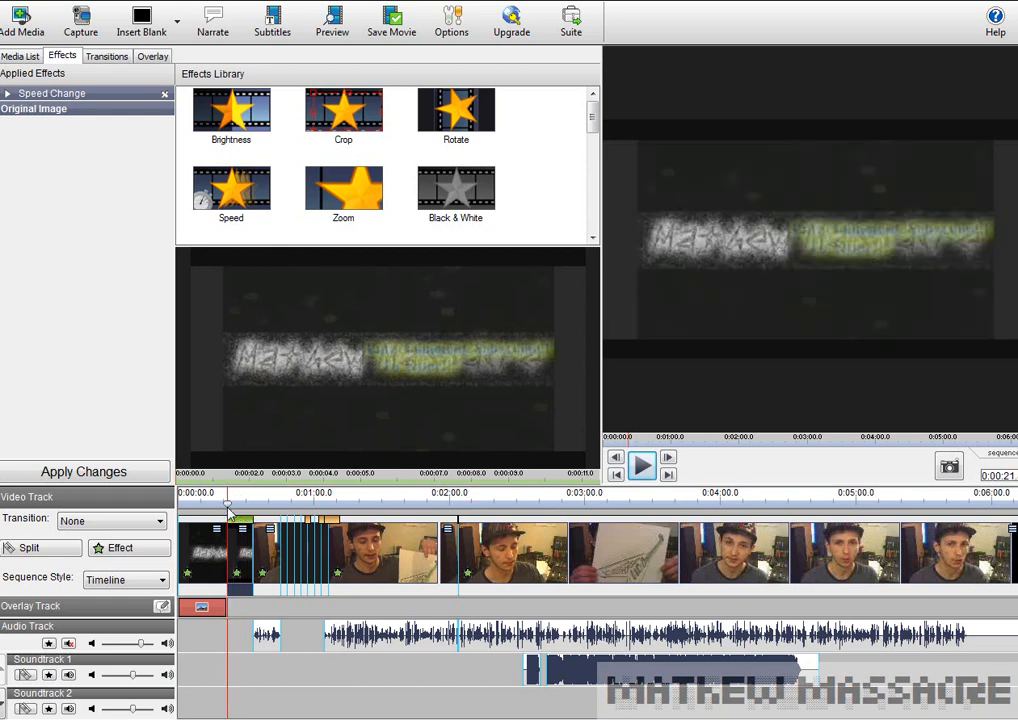
{"action": "left_click_drag", "start_coordinate": [221, 511], "coordinate": [223, 514]}
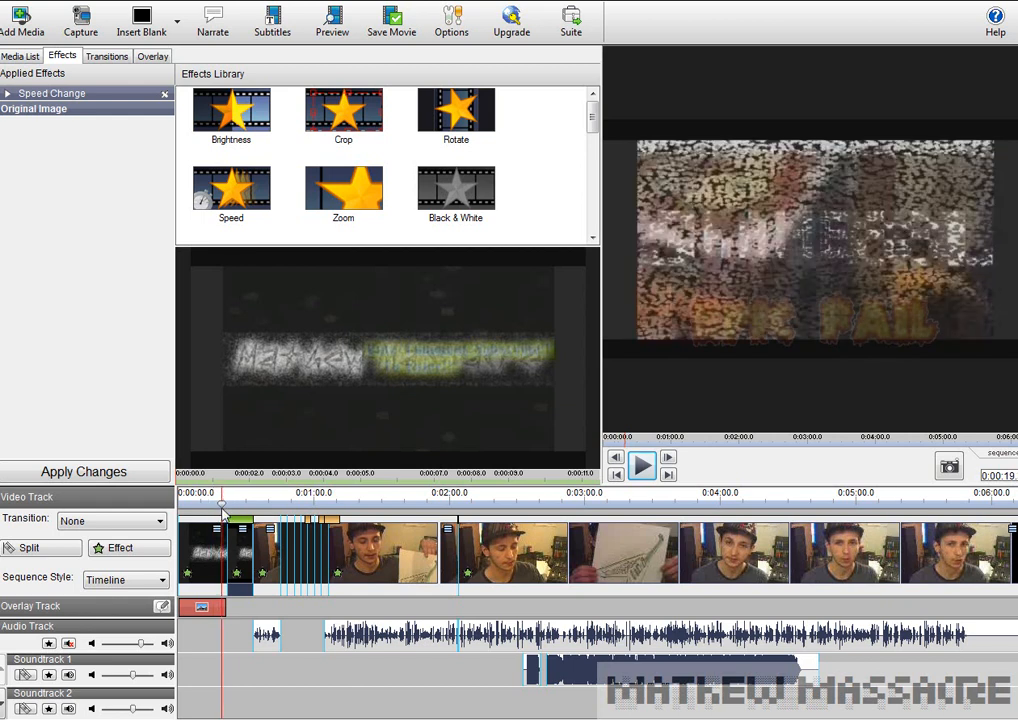
Apply a Cross Fade transition to the first intro clip and set its duration to 5.5 seconds
{"action": "left_click", "coordinate": [106, 55]}
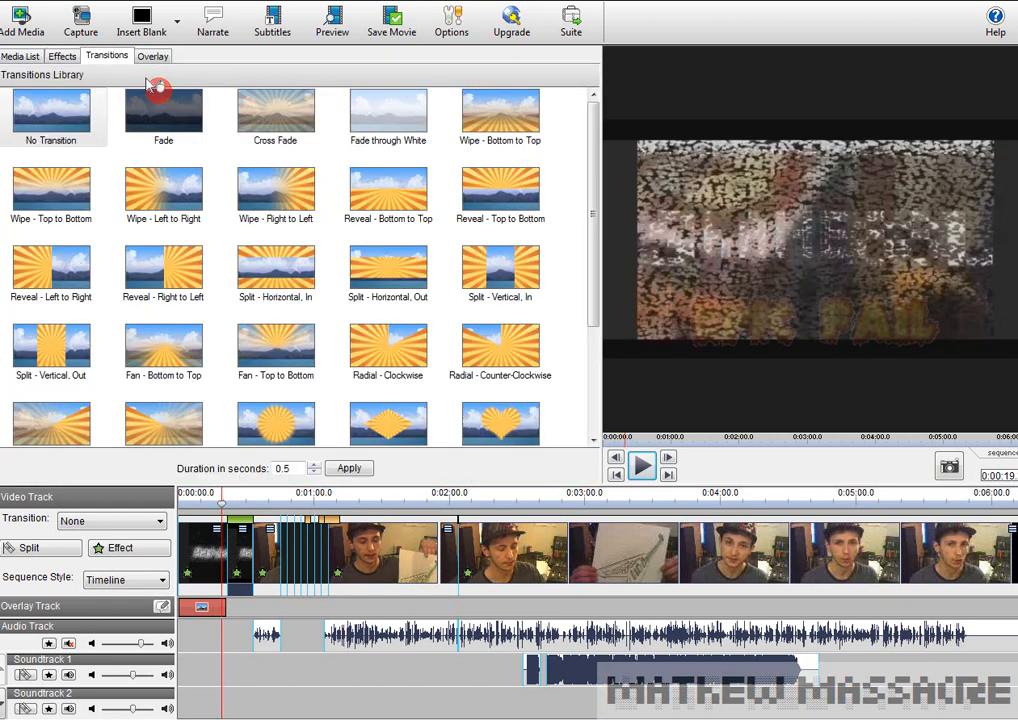
{"action": "left_click", "coordinate": [280, 126]}
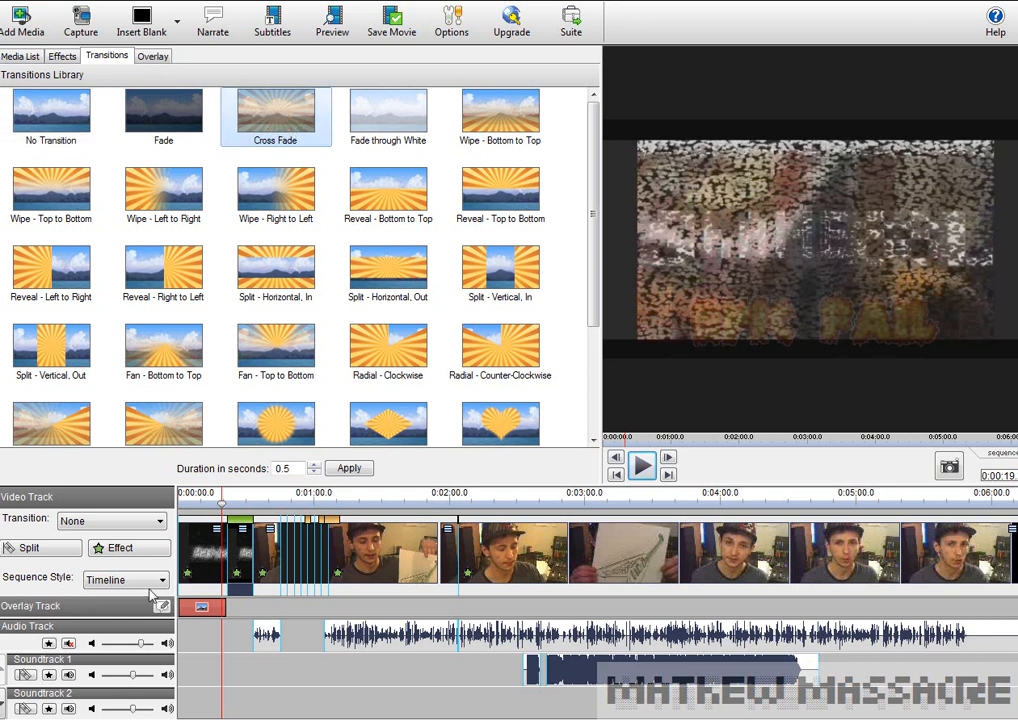
{"action": "left_click", "coordinate": [315, 471]}
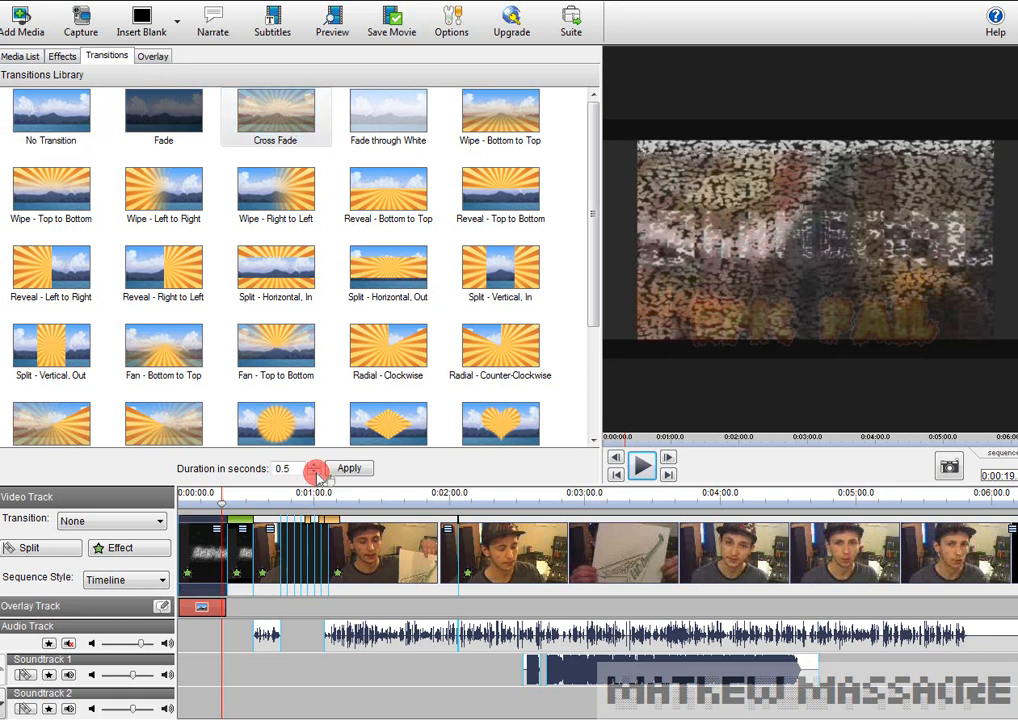
{"action": "left_click", "coordinate": [316, 468]}
{"action": "left_click", "coordinate": [315, 467]}
{"action": "left_click", "coordinate": [315, 467]}
{"action": "left_click", "coordinate": [315, 467]}
{"action": "left_click", "coordinate": [349, 469]}
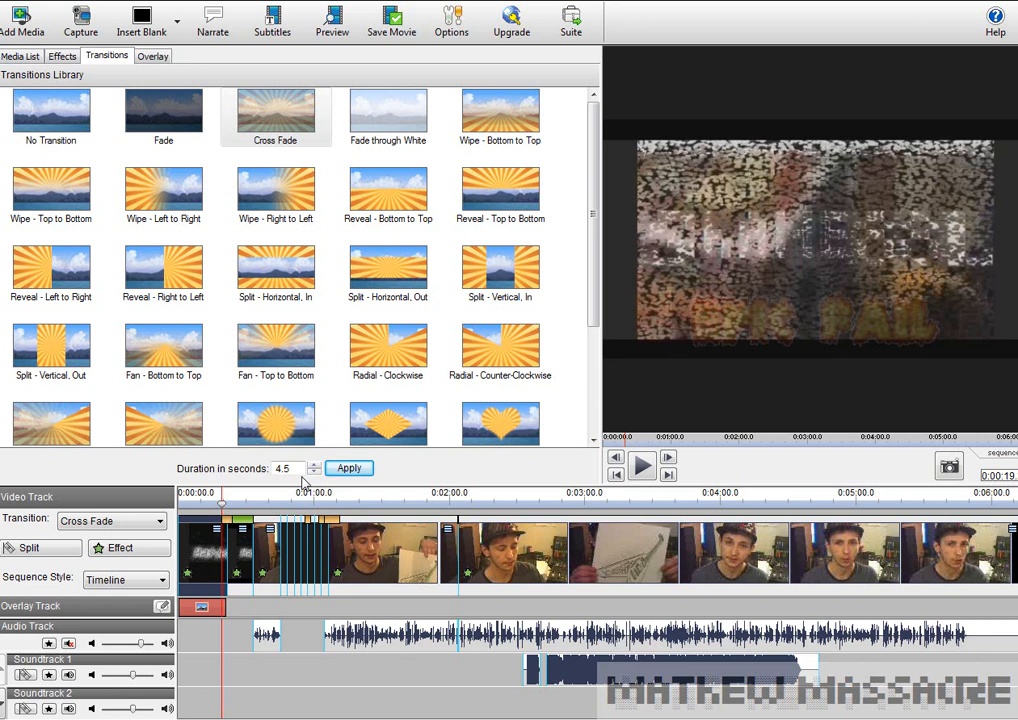
{"action": "left_click", "coordinate": [314, 464]}
Play the join between the two intro clips from about 0:16 to examine the Cross Fade
{"action": "left_click", "coordinate": [238, 499]}
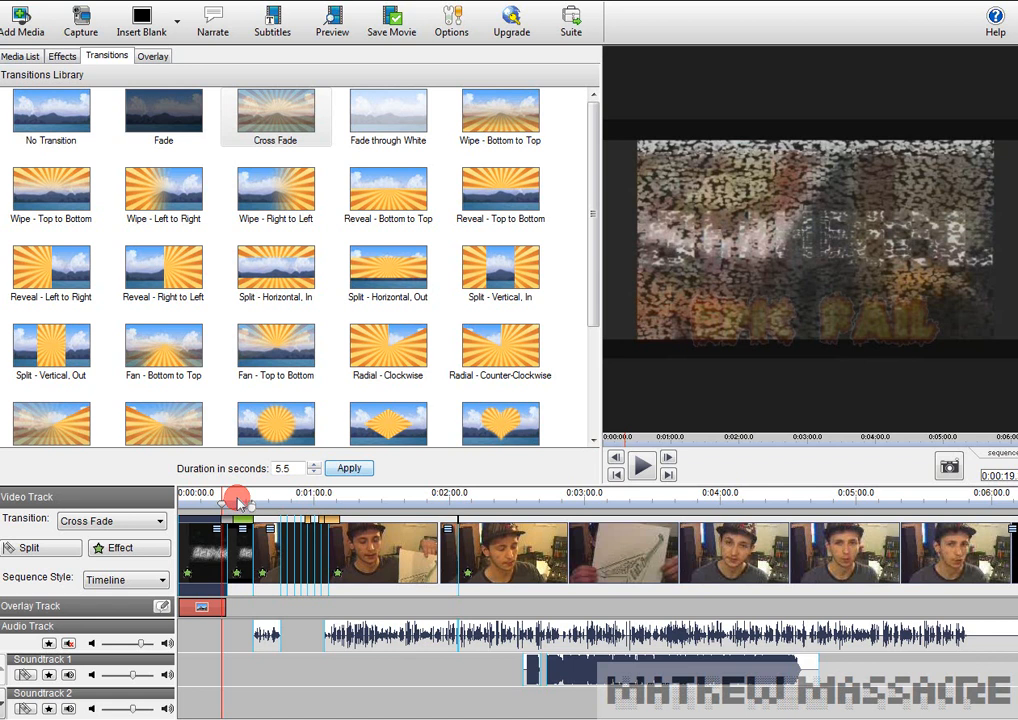
{"action": "left_click_drag", "start_coordinate": [238, 499], "coordinate": [216, 506]}
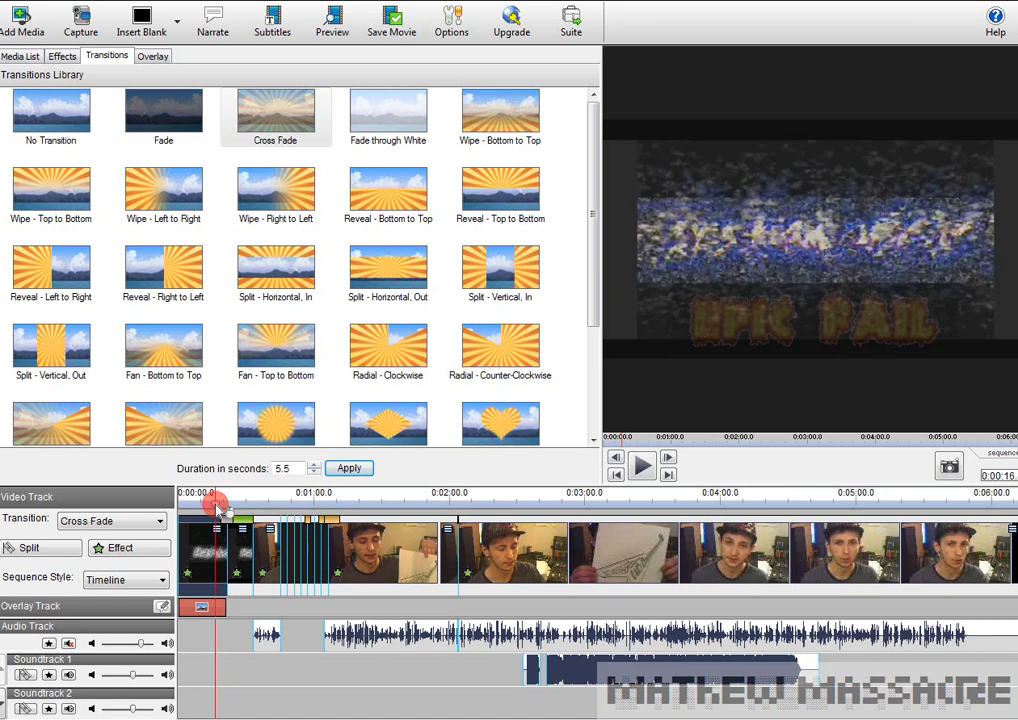
{"action": "left_click", "coordinate": [645, 467]}
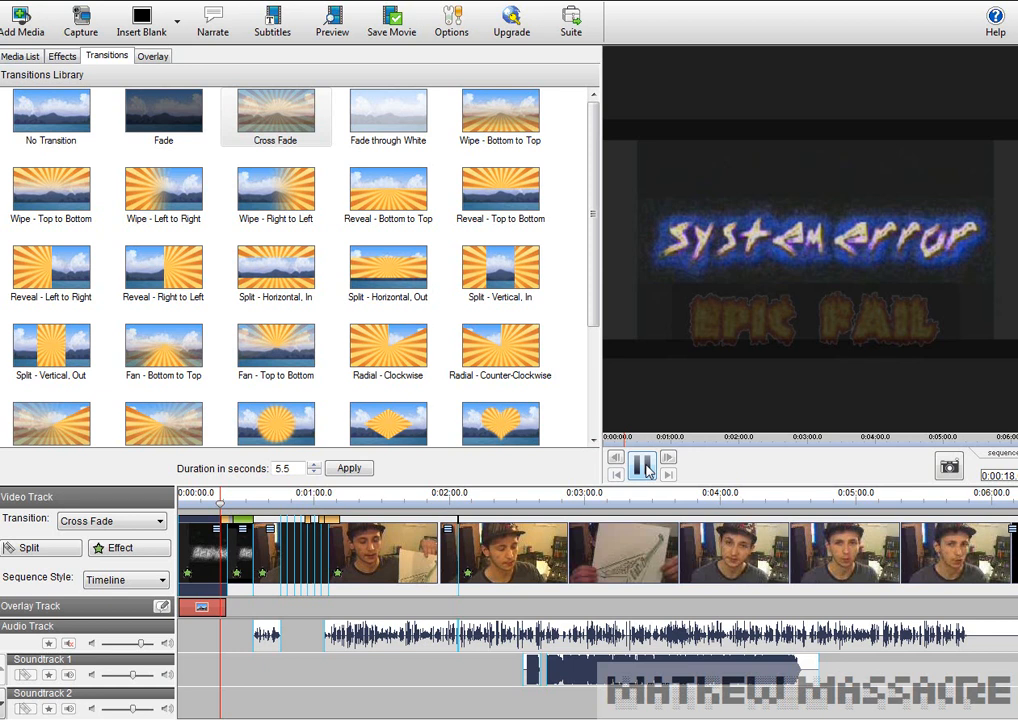
{"action": "left_click", "coordinate": [642, 464]}
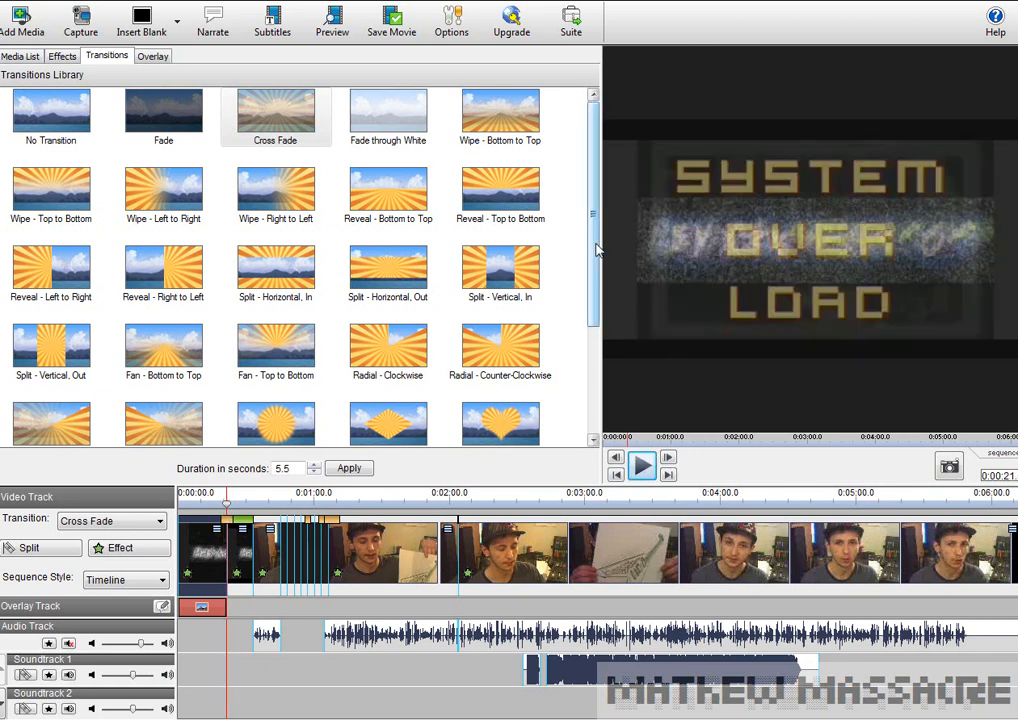
Replace the first intro clip's Cross Fade with a Shatter transition lasting 1.1 seconds
{"action": "scroll", "coordinate": [582, 318], "scroll_direction": "down", "scroll_amount": 3}
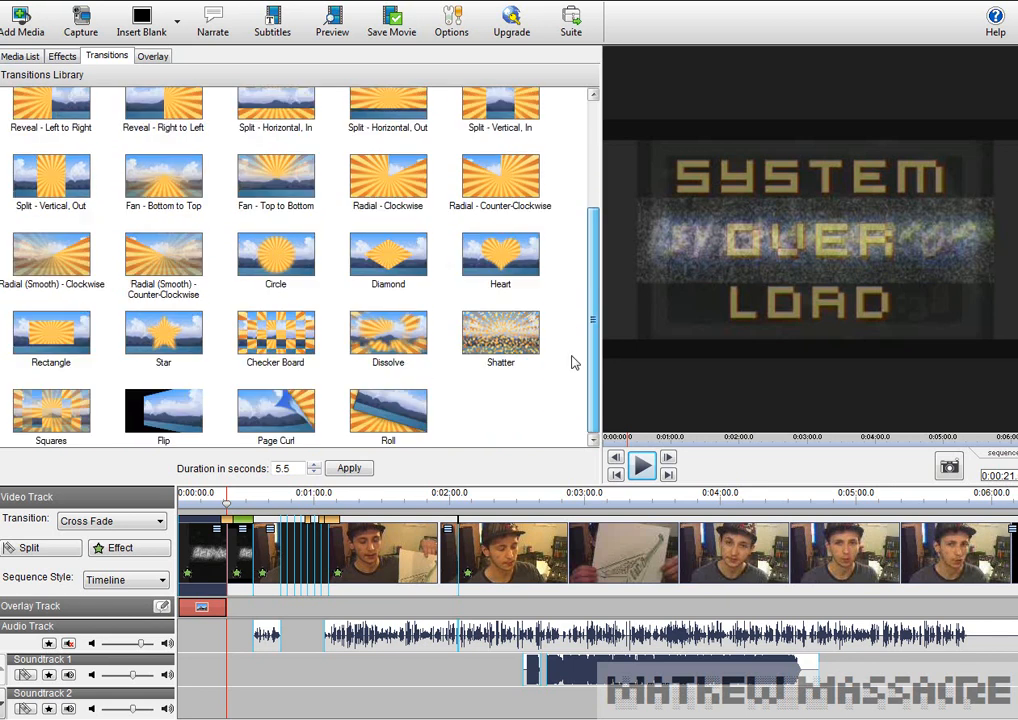
{"action": "left_click", "coordinate": [520, 341]}
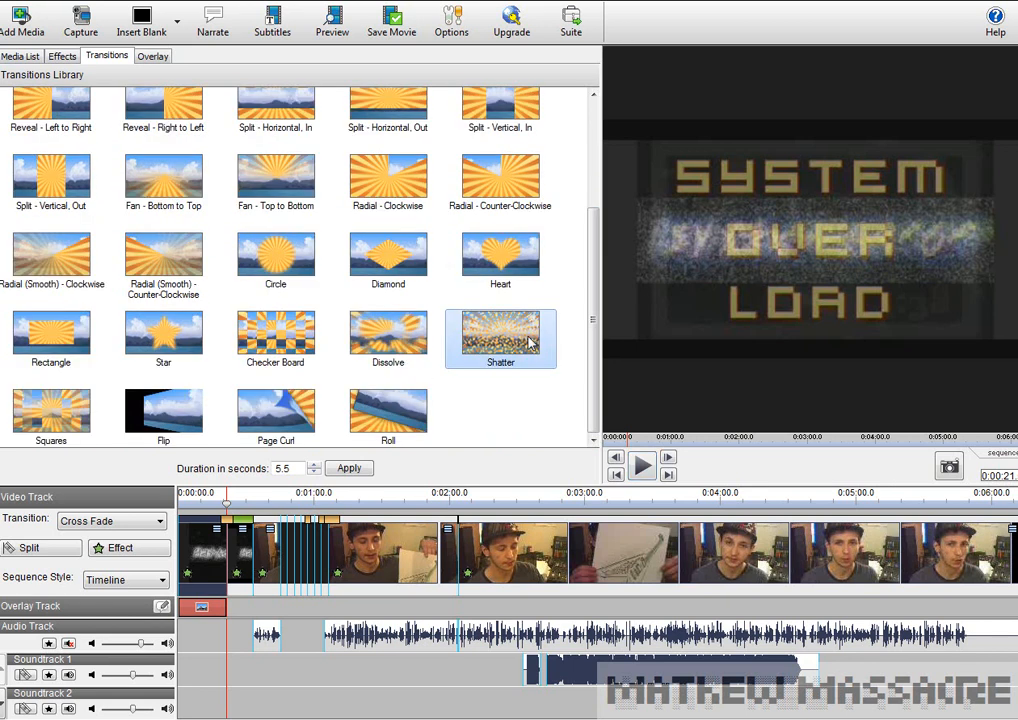
{"action": "left_click", "coordinate": [504, 349]}
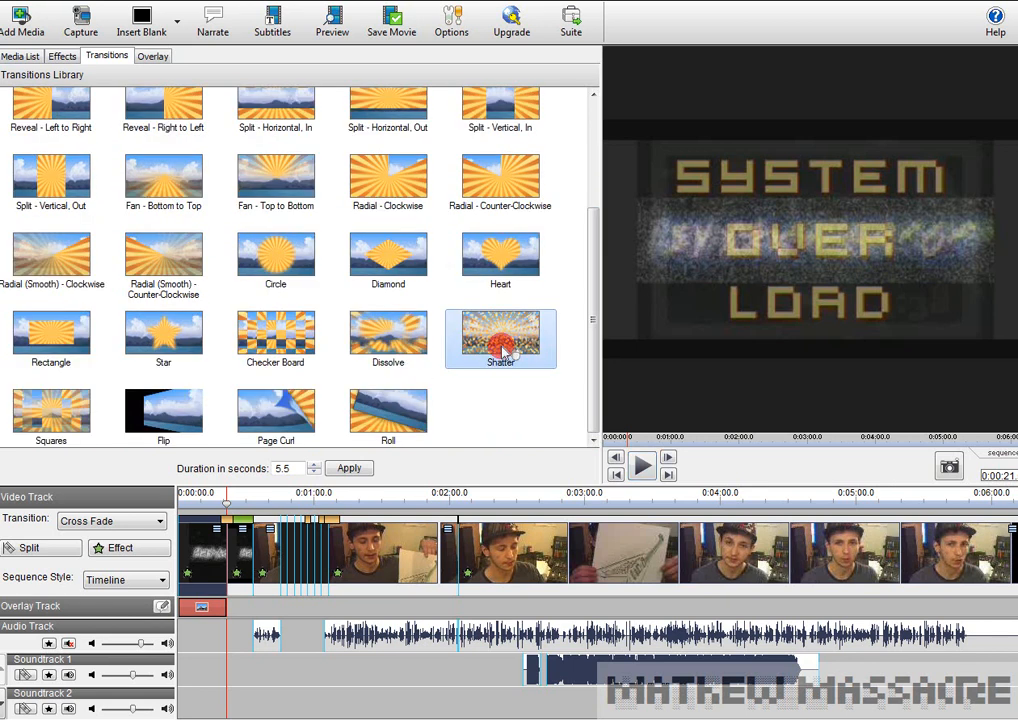
{"action": "left_click", "coordinate": [352, 469]}
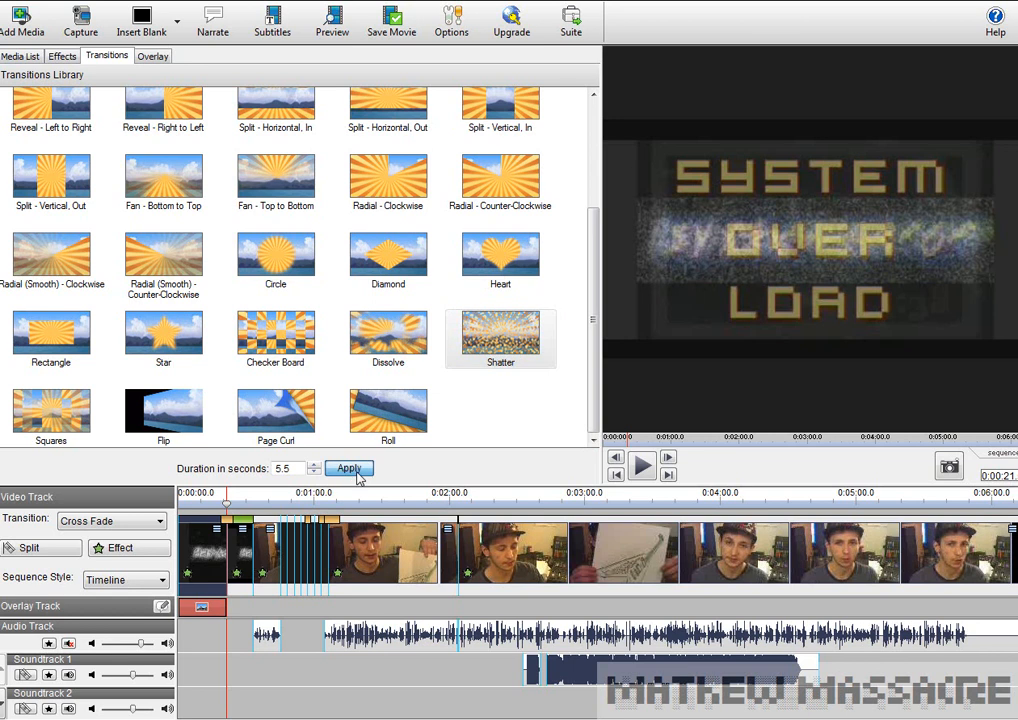
{"action": "left_click", "coordinate": [354, 469]}
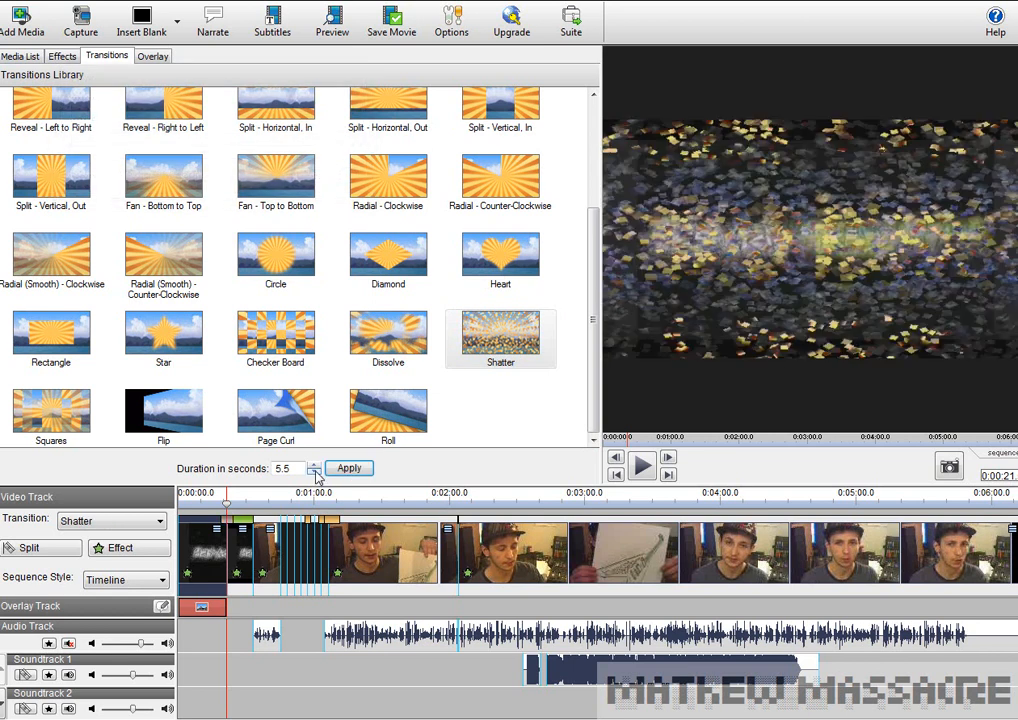
{"action": "left_click", "coordinate": [314, 472]}
{"action": "left_click", "coordinate": [314, 472]}
{"action": "left_click", "coordinate": [314, 465]}
{"action": "left_click", "coordinate": [343, 470]}
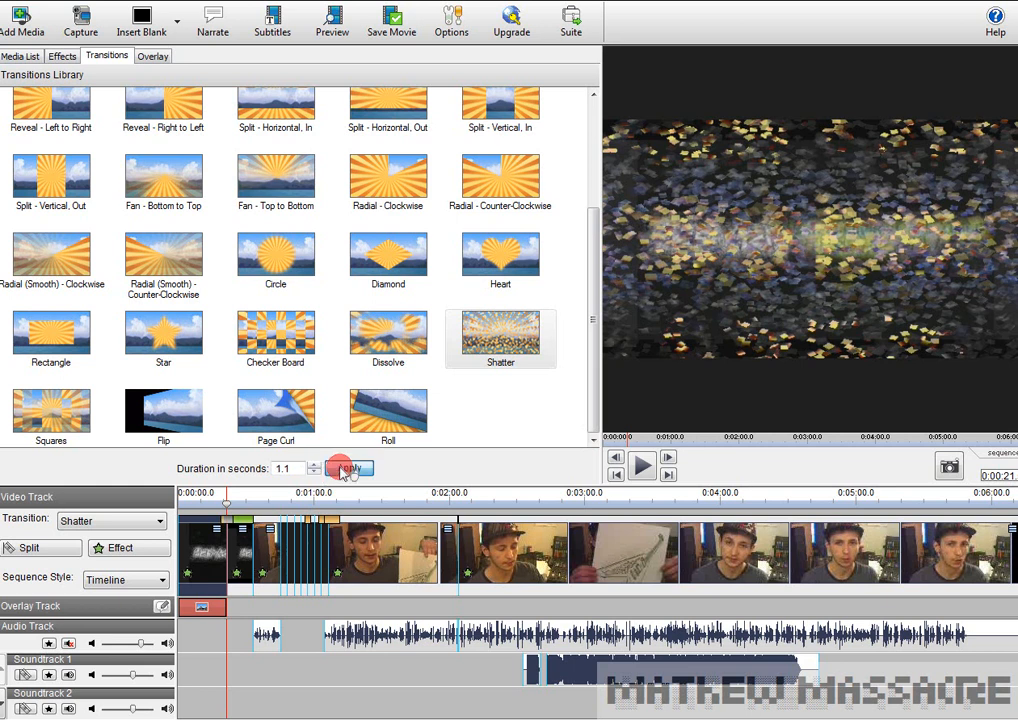
Scrub through the join and the duplicated intro clip to about 0:31 to examine the Shatter transition
{"action": "left_click", "coordinate": [279, 497]}
{"action": "left_click", "coordinate": [235, 503]}
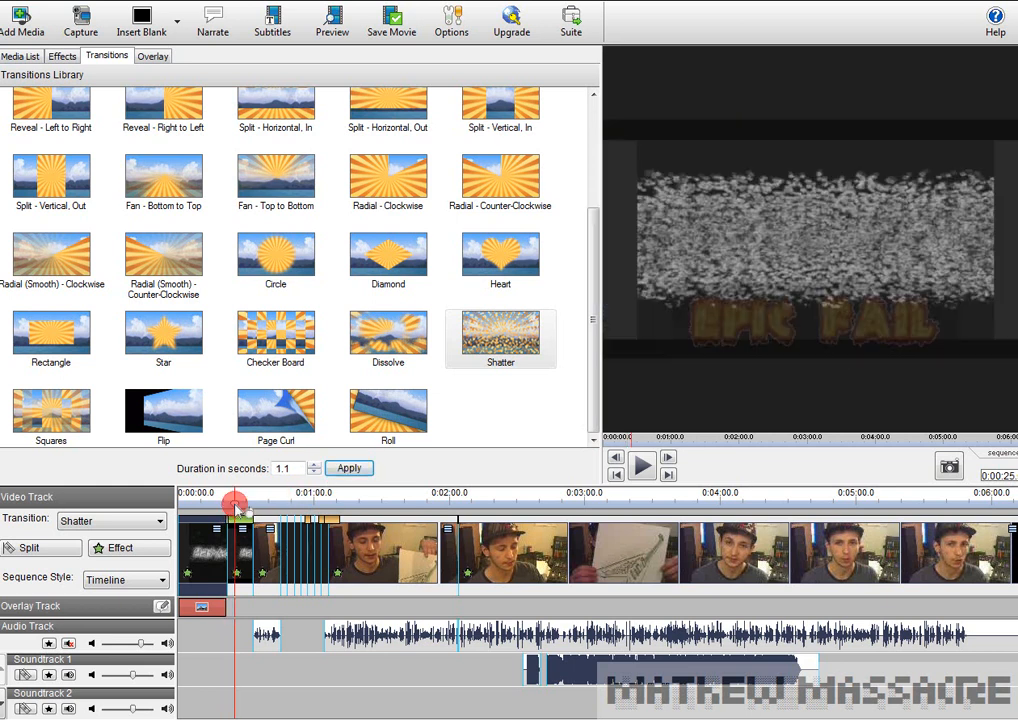
{"action": "left_click_drag", "start_coordinate": [236, 506], "coordinate": [253, 512]}
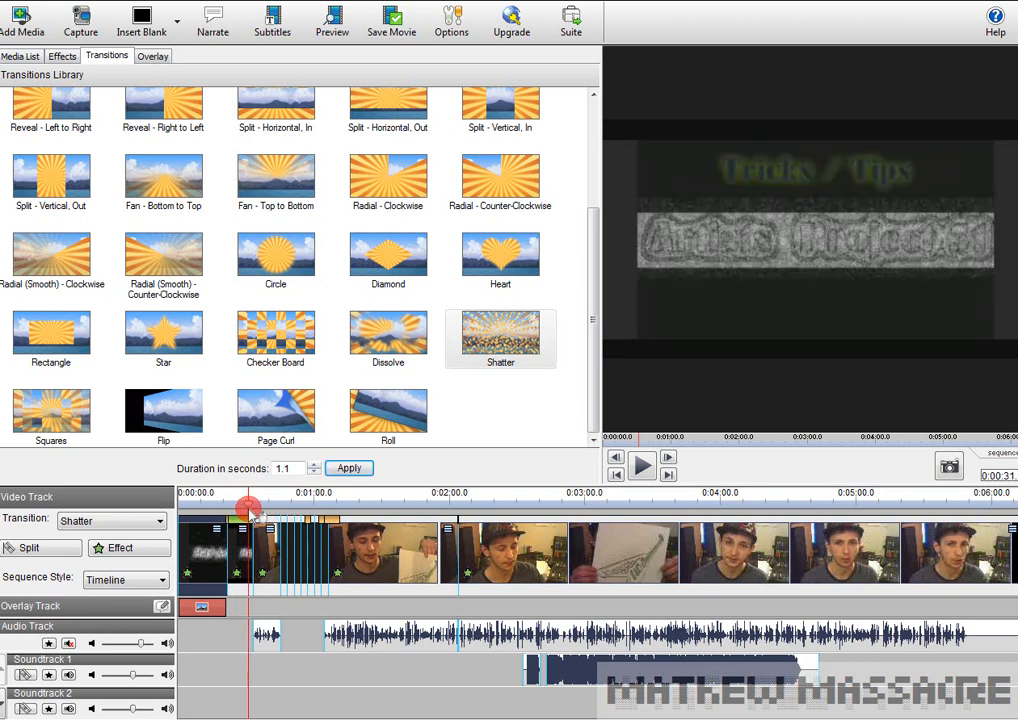
Split the duplicated intro clip at about 0:31 and again at about 0:28
{"action": "left_click", "coordinate": [133, 524]}
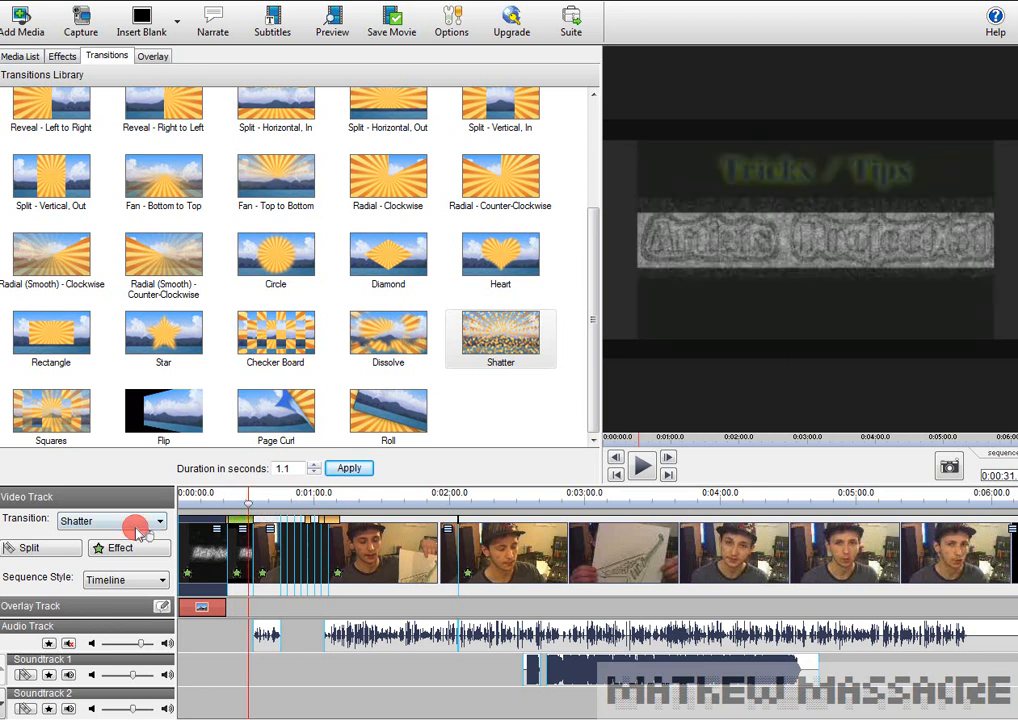
{"action": "left_click", "coordinate": [53, 550]}
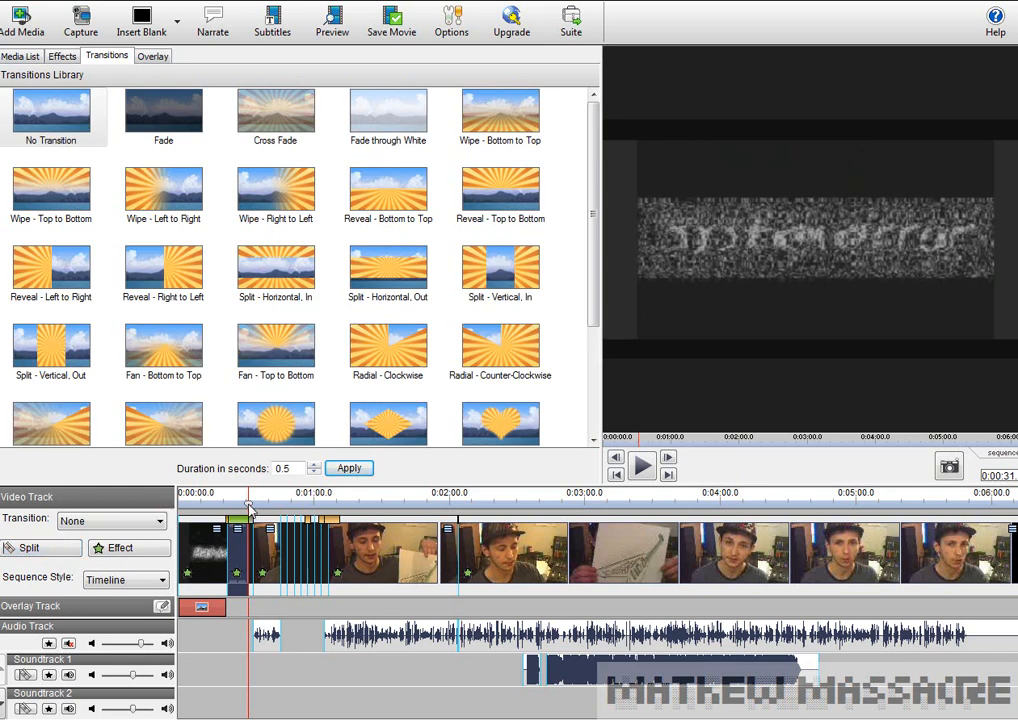
{"action": "left_click_drag", "start_coordinate": [249, 510], "coordinate": [242, 503]}
{"action": "left_click", "coordinate": [58, 548]}
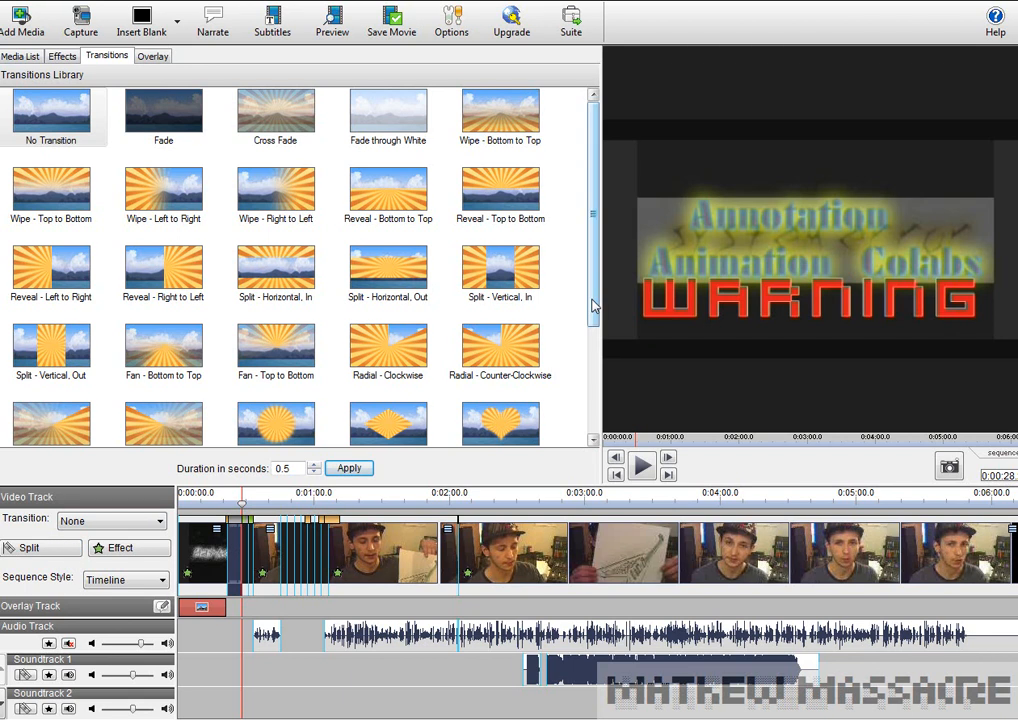
Apply a 0.5-second Shatter transition to the first section of the split duplicate intro clip
{"action": "left_click_drag", "start_coordinate": [593, 305], "coordinate": [578, 398]}
{"action": "left_click_drag", "start_coordinate": [500, 345], "coordinate": [268, 520]}
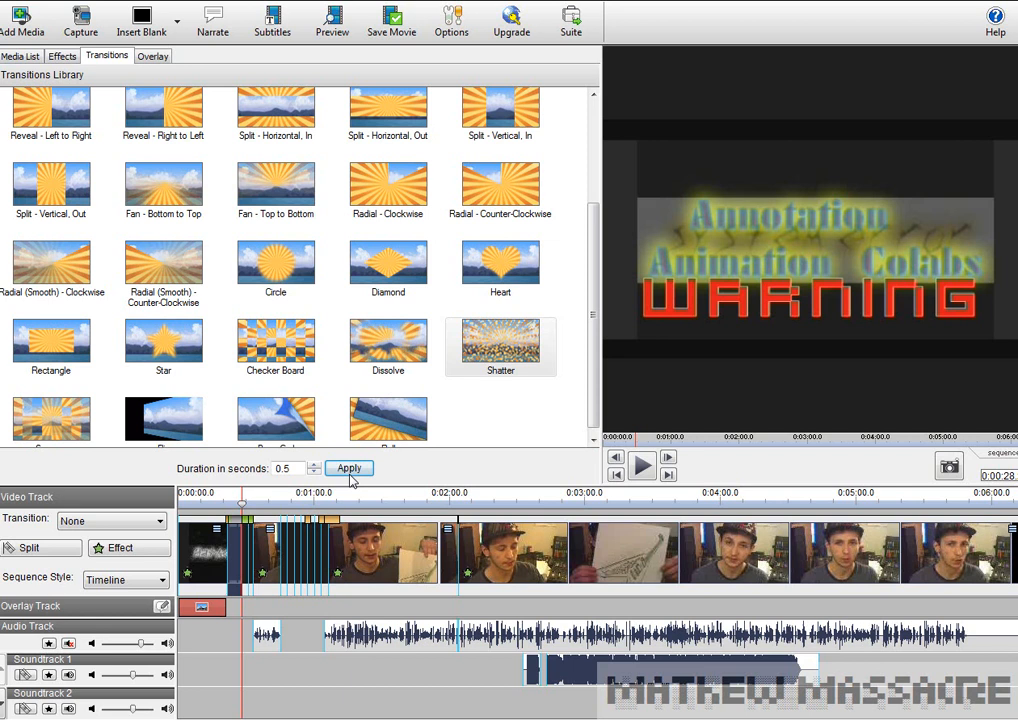
{"action": "left_click", "coordinate": [245, 547]}
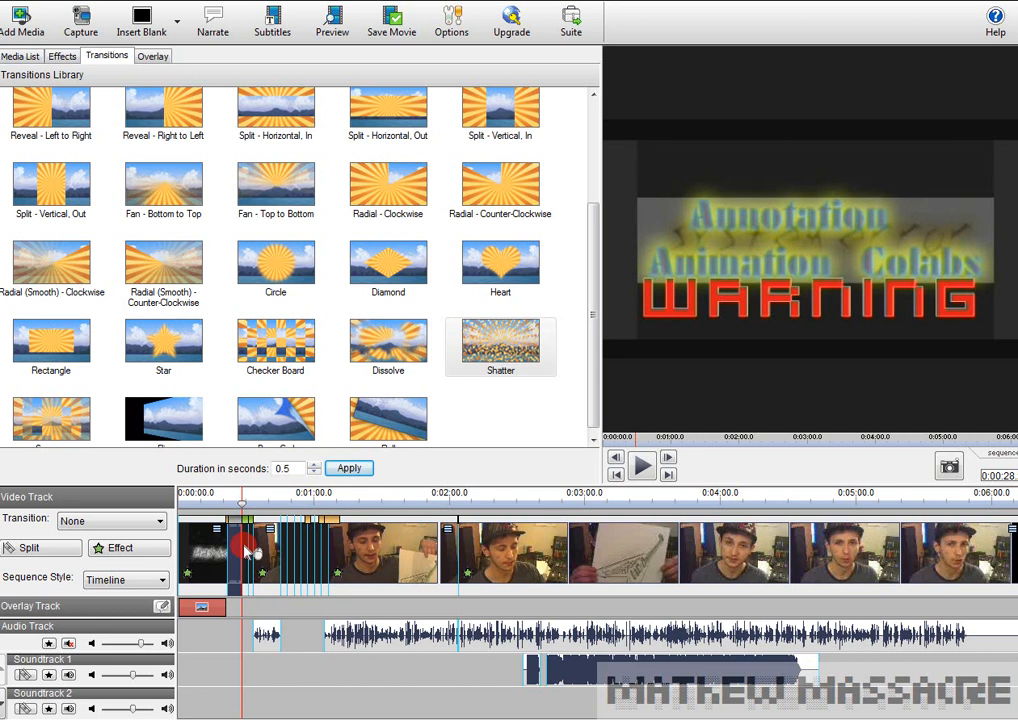
{"action": "left_click", "coordinate": [352, 468]}
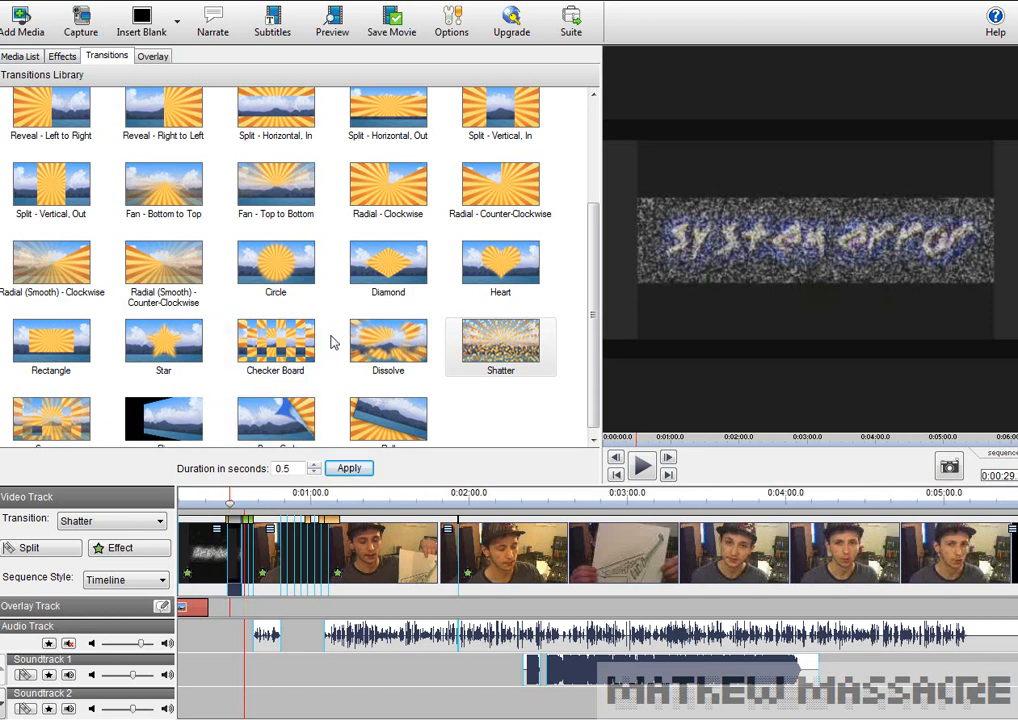
Look through the available transitions in the library, selecting Reveal - Left to Right on the way
{"action": "left_click_drag", "start_coordinate": [590, 277], "coordinate": [588, 172]}
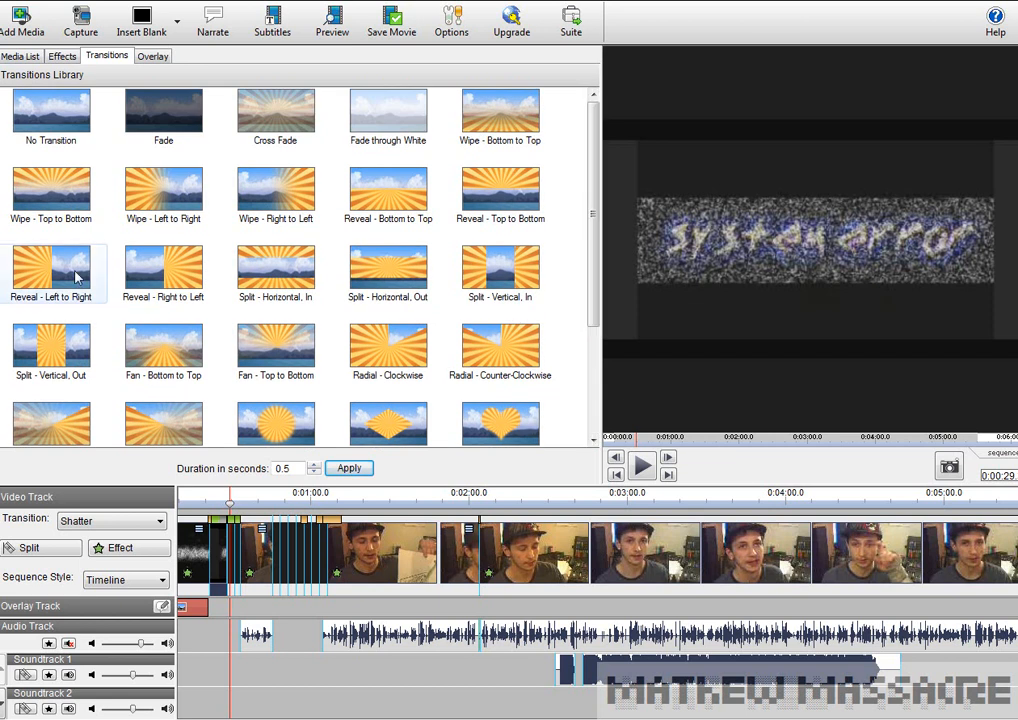
{"action": "left_click", "coordinate": [82, 272]}
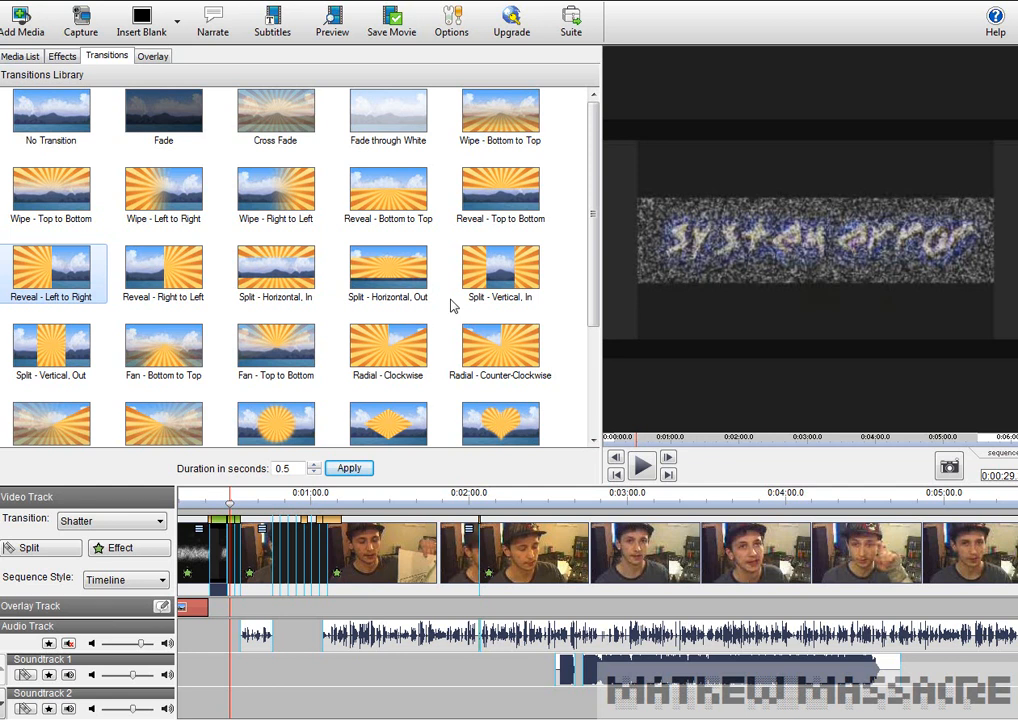
{"action": "scroll", "coordinate": [452, 305], "scroll_direction": "down", "scroll_amount": 3}
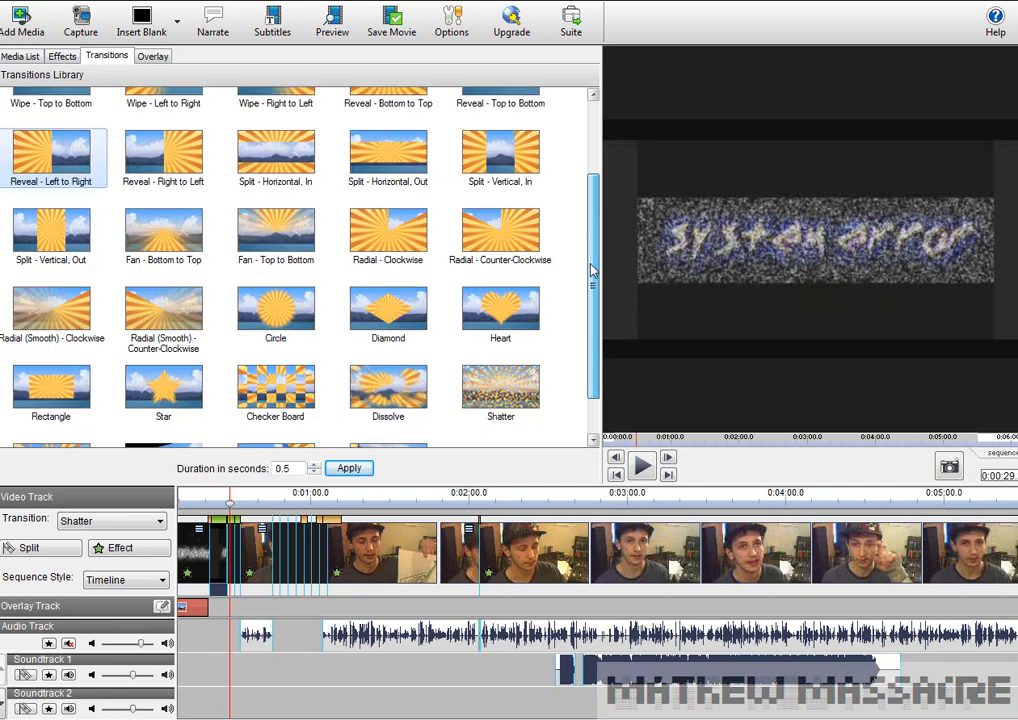
{"action": "left_click_drag", "start_coordinate": [592, 270], "coordinate": [595, 277]}
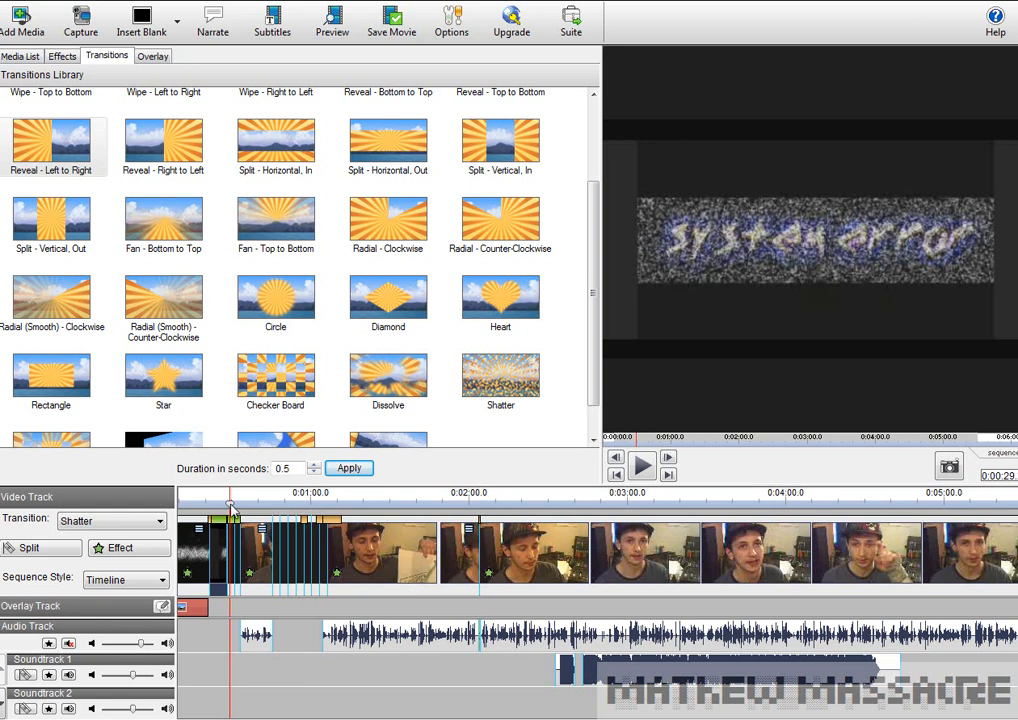
Raise the main audio track's volume to 87 and lower the Soundtrack 1 and Soundtrack 2 volumes to near minimum
{"action": "mouse_move", "coordinate": [231, 508]}
{"action": "left_mouse_down"}
{"action": "mouse_move", "coordinate": [657, 568]}
{"action": "mouse_move", "coordinate": [300, 566]}
{"action": "mouse_move", "coordinate": [395, 565]}
{"action": "mouse_move", "coordinate": [342, 566]}
{"action": "mouse_move", "coordinate": [400, 578]}
{"action": "mouse_move", "coordinate": [357, 584]}
{"action": "left_mouse_up"}
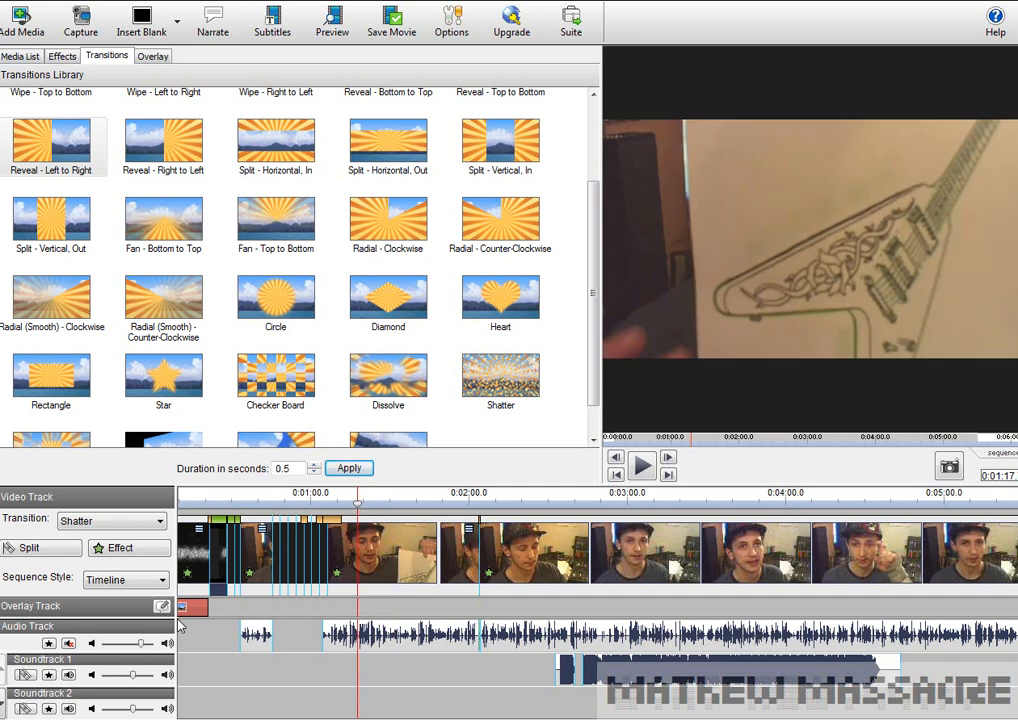
{"action": "left_click", "coordinate": [139, 644]}
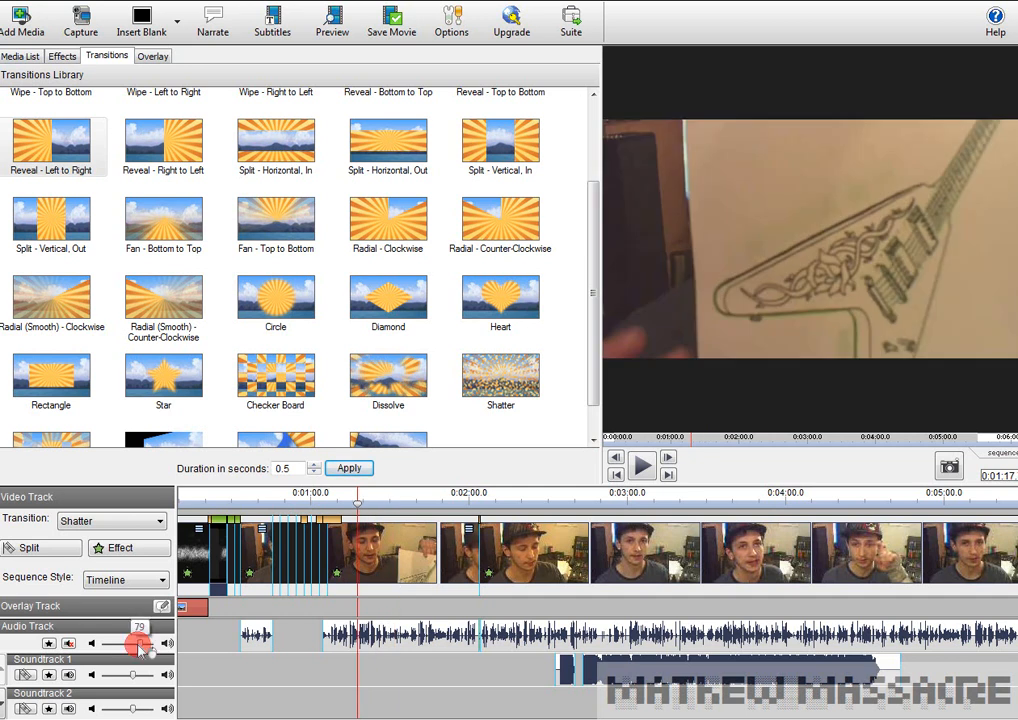
{"action": "left_click_drag", "start_coordinate": [139, 646], "coordinate": [144, 647]}
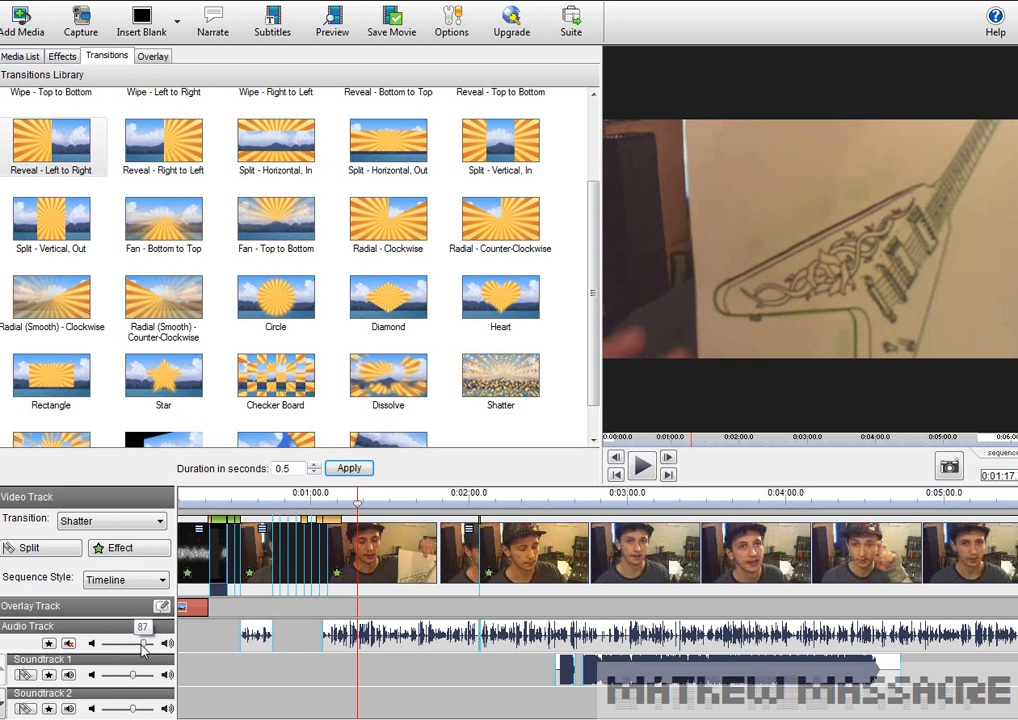
{"action": "left_click", "coordinate": [134, 708]}
{"action": "left_click_drag", "start_coordinate": [132, 708], "coordinate": [111, 678]}
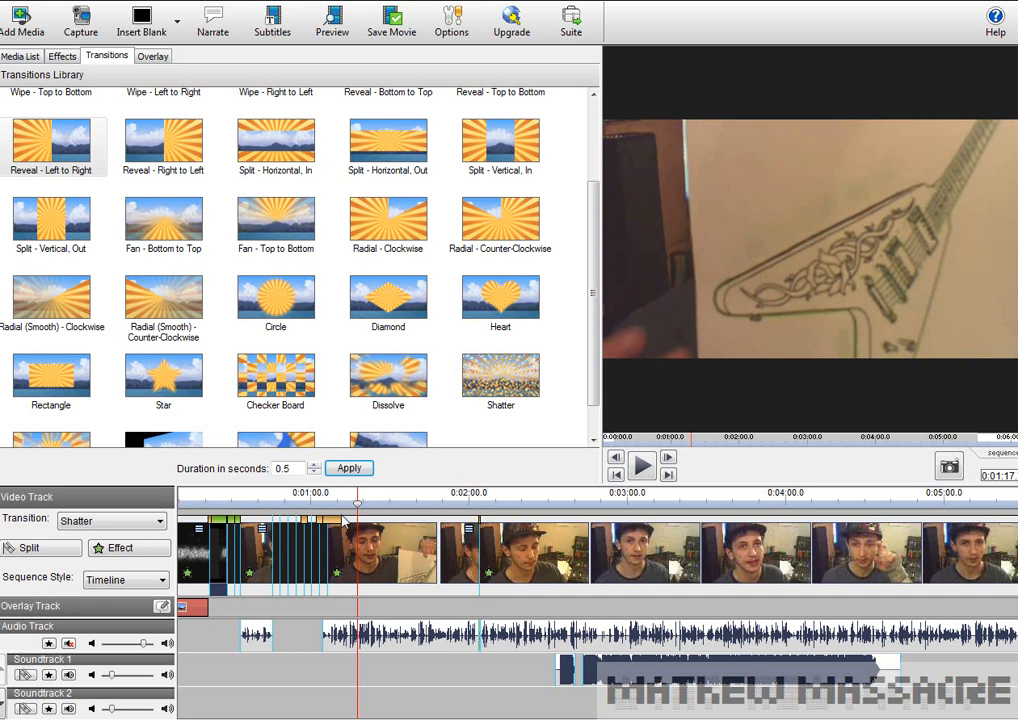
Play the sequence up to about 2:55 to check the balance between the soundtrack music and the main audio
{"action": "left_click", "coordinate": [390, 533]}
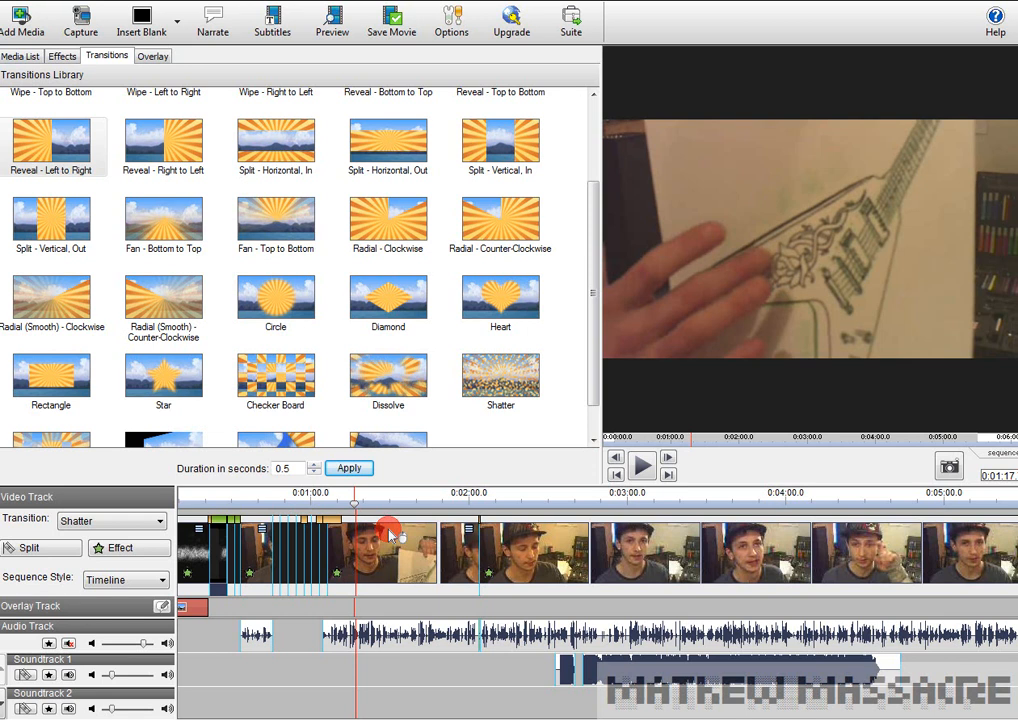
{"action": "left_click", "coordinate": [578, 558]}
{"action": "left_click", "coordinate": [643, 467]}
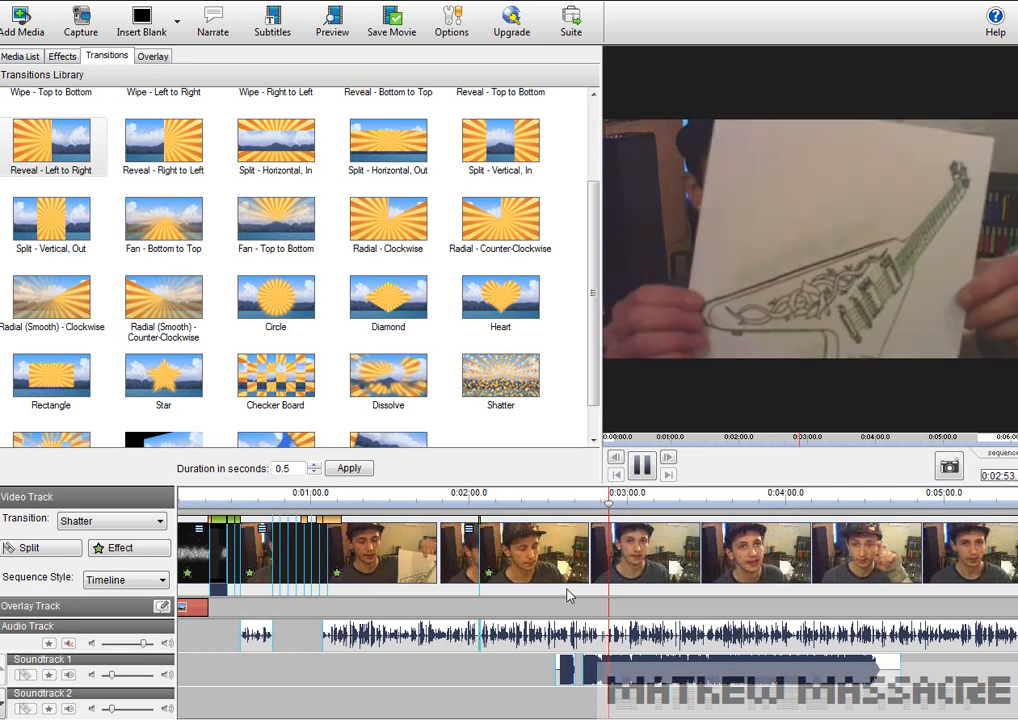
{"action": "left_click", "coordinate": [641, 466]}
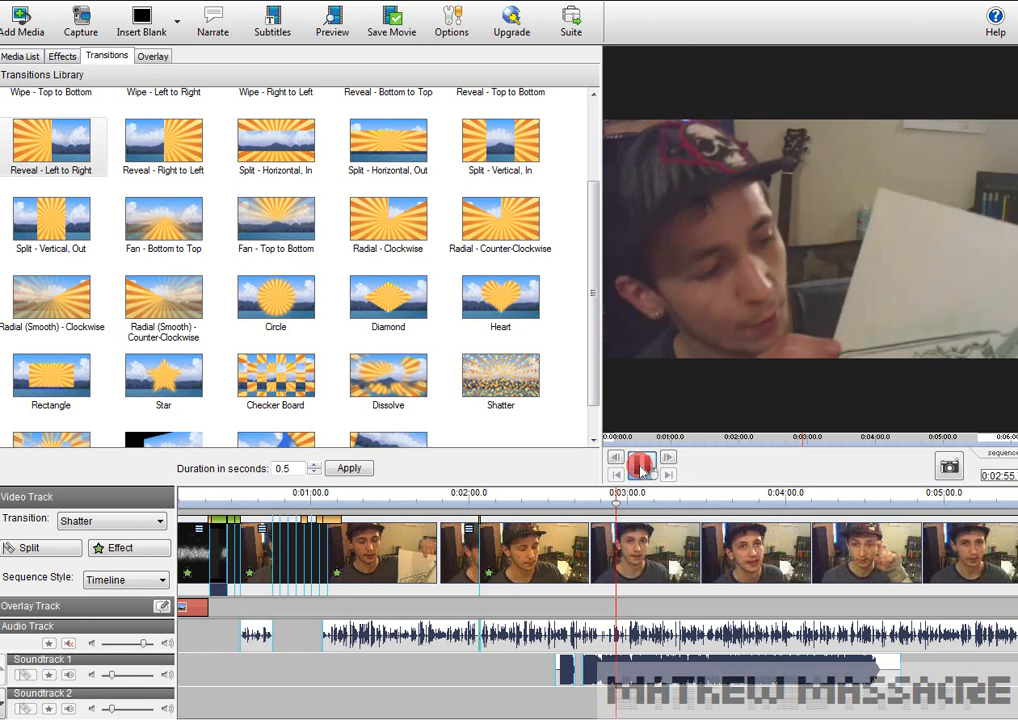
Unmute the main audio track, raise its volume slightly, and play the sequence from 2:55 to about 2:59
{"action": "left_click", "coordinate": [70, 644]}
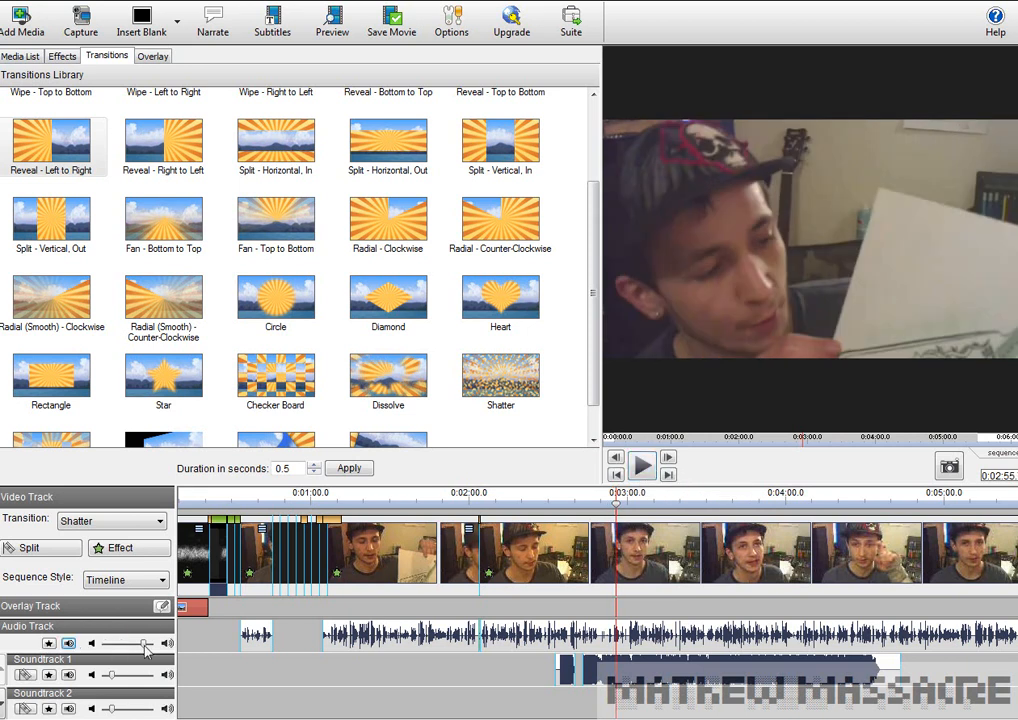
{"action": "left_click", "coordinate": [145, 645]}
{"action": "left_click_drag", "start_coordinate": [145, 644], "coordinate": [148, 648]}
{"action": "left_click", "coordinate": [637, 465]}
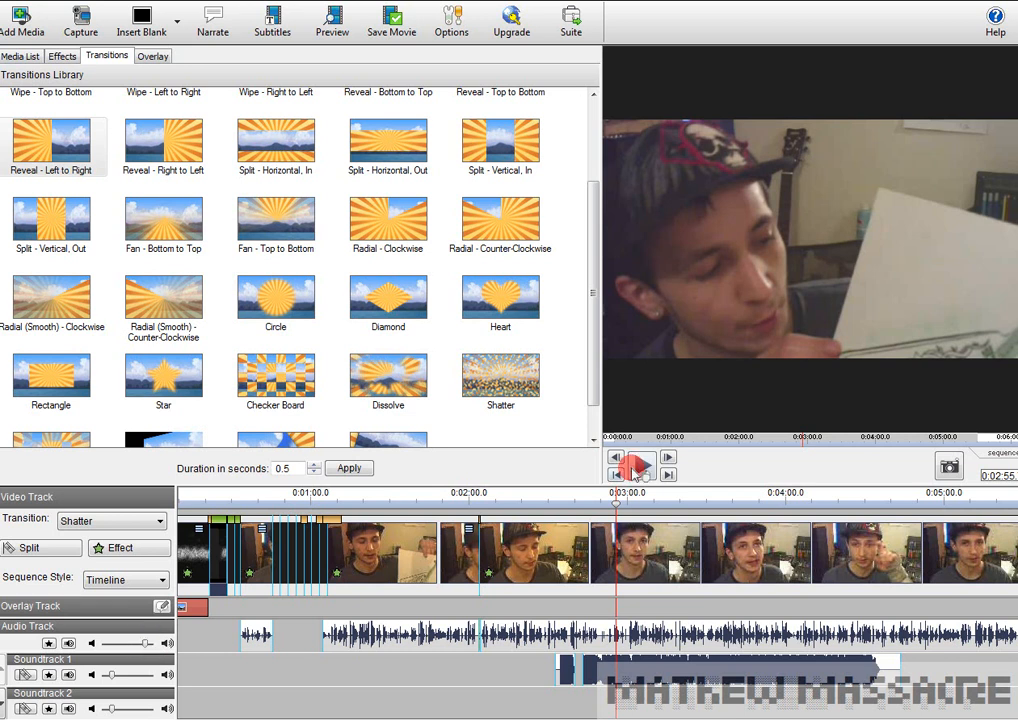
{"action": "left_click", "coordinate": [631, 474]}
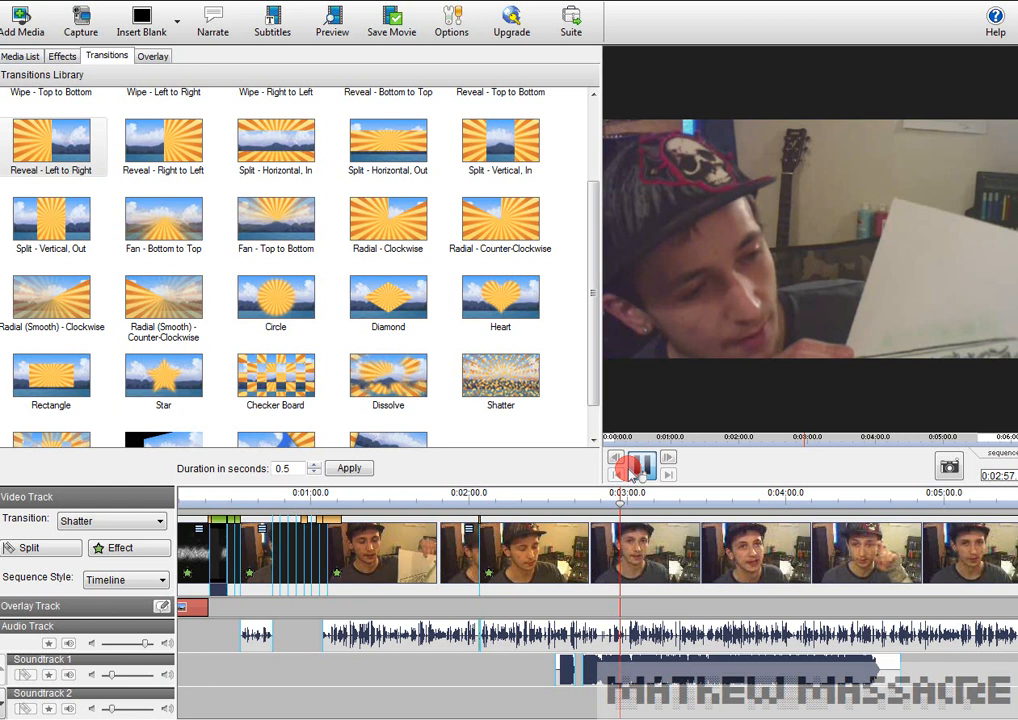
{"action": "left_click", "coordinate": [463, 672]}
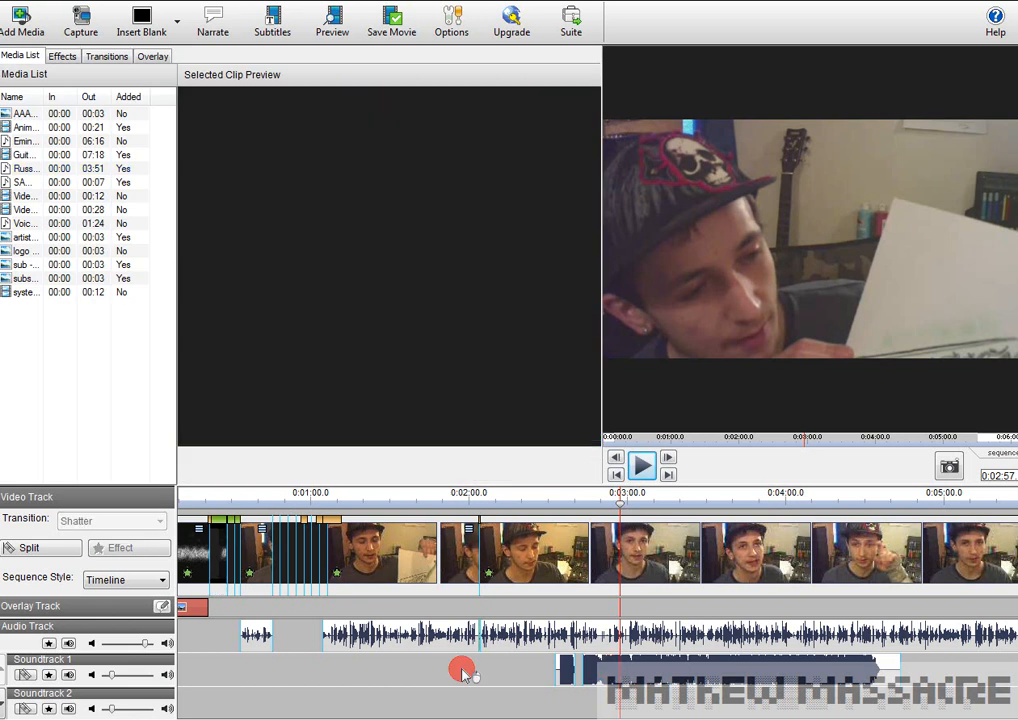
{"action": "left_click", "coordinate": [642, 466]}
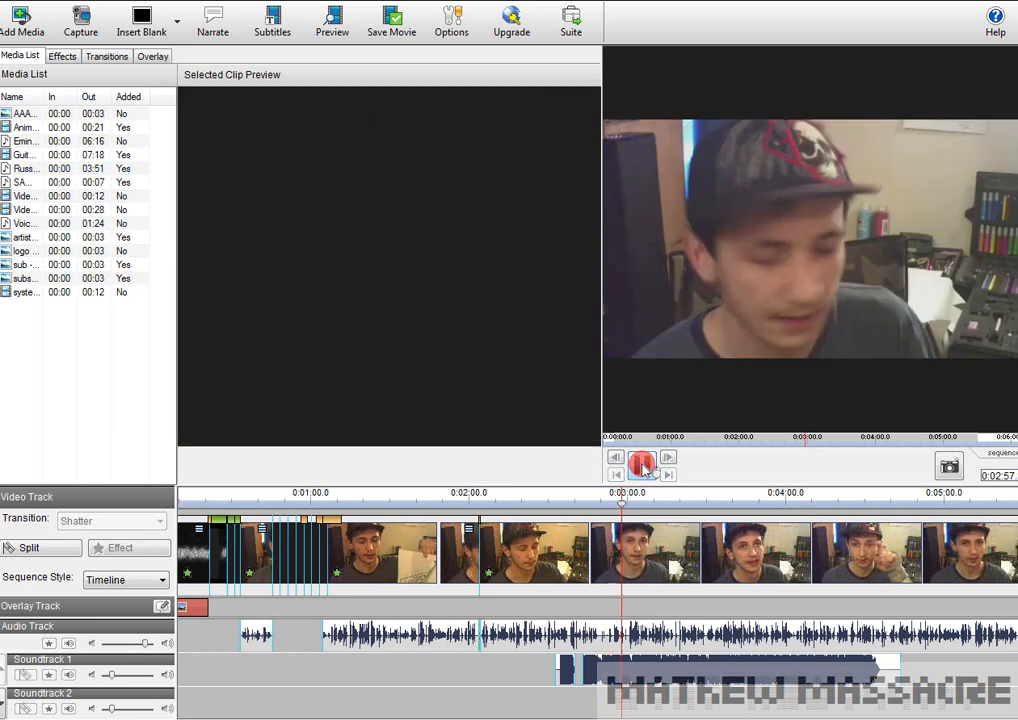
{"action": "left_click", "coordinate": [120, 663]}
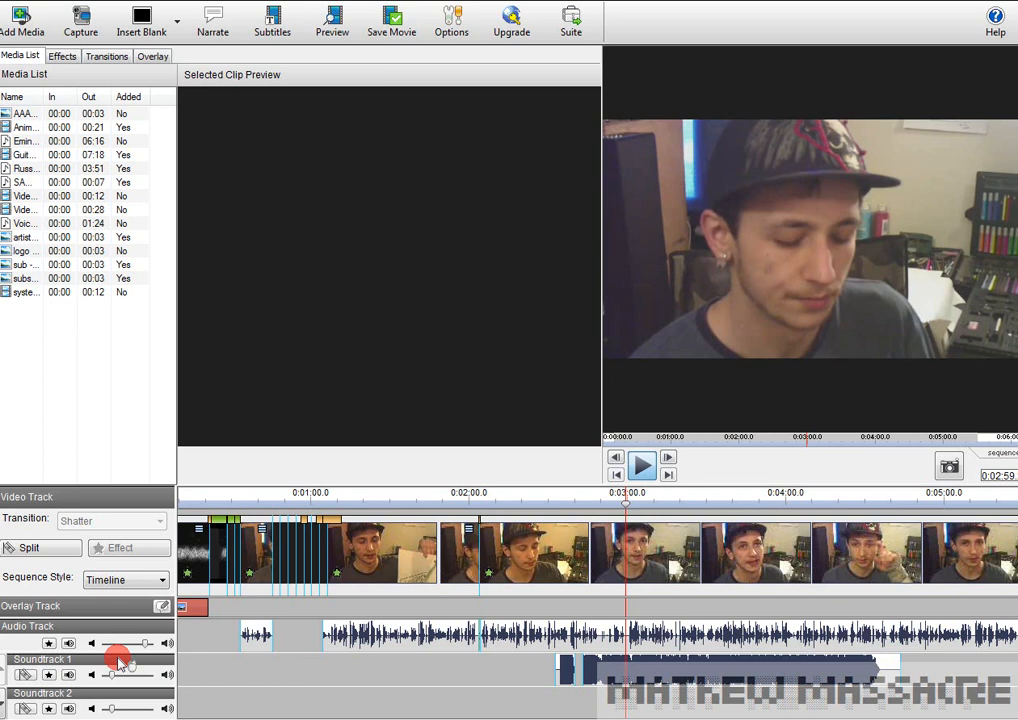
Raise the Soundtrack 1 volume to just above the middle and play the sequence from 2:59 to about 3:36
{"action": "left_click_drag", "start_coordinate": [113, 675], "coordinate": [134, 676]}
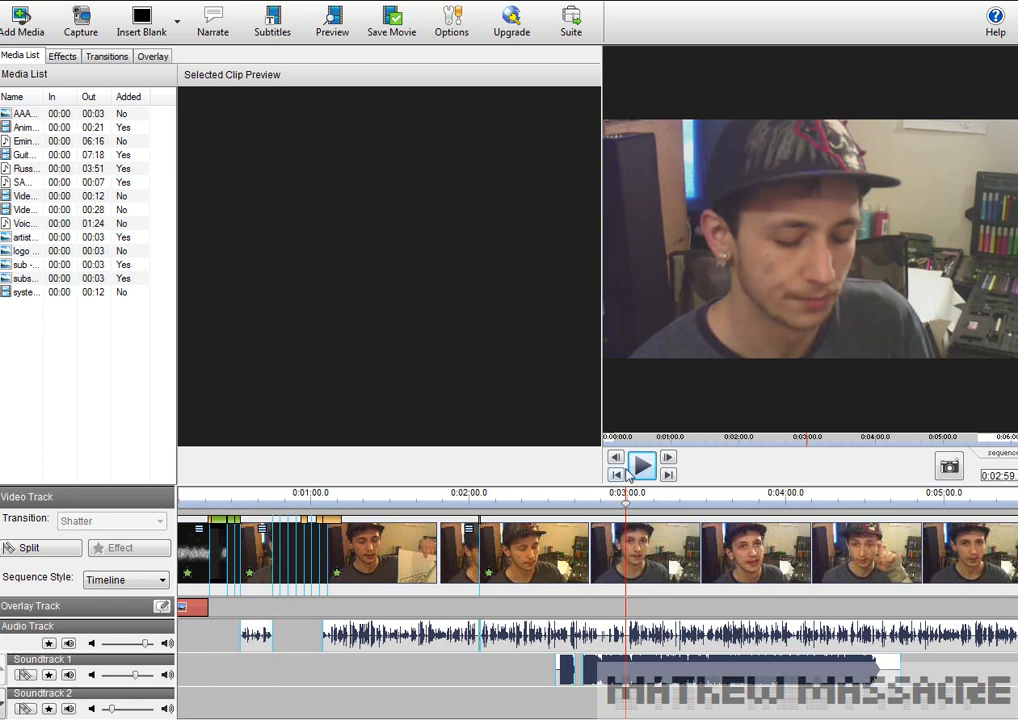
{"action": "left_click", "coordinate": [640, 465]}
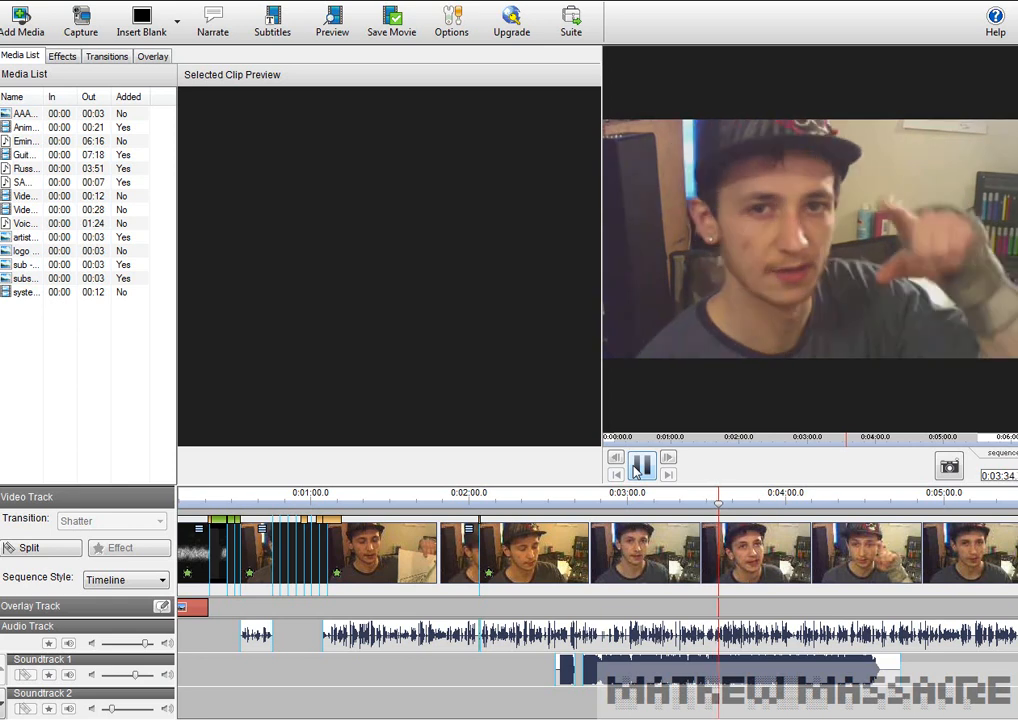
{"action": "left_click", "coordinate": [637, 466]}
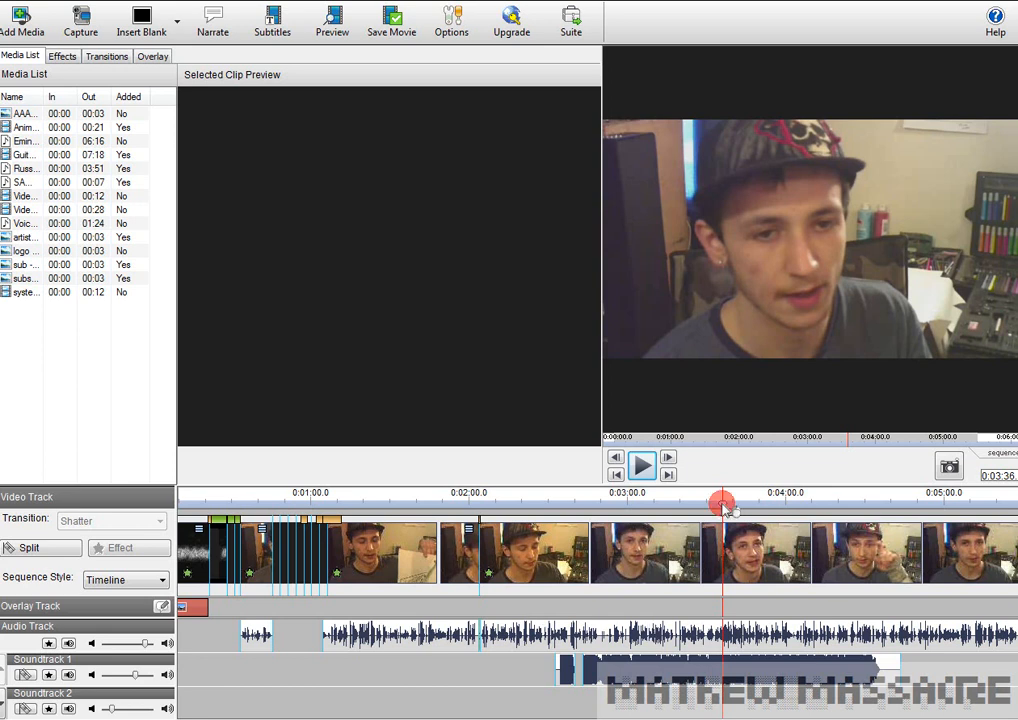
Place the seven-second SA... sound clip on Soundtrack 2 at about 1:40
{"action": "left_click_drag", "start_coordinate": [722, 505], "coordinate": [442, 527]}
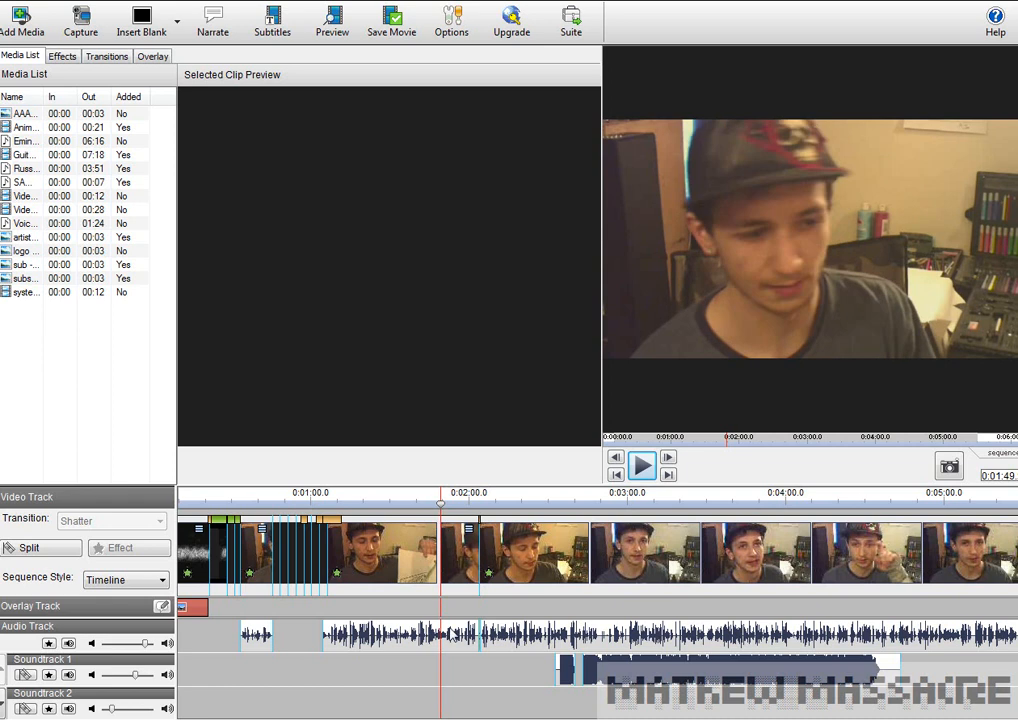
{"action": "left_click", "coordinate": [25, 264]}
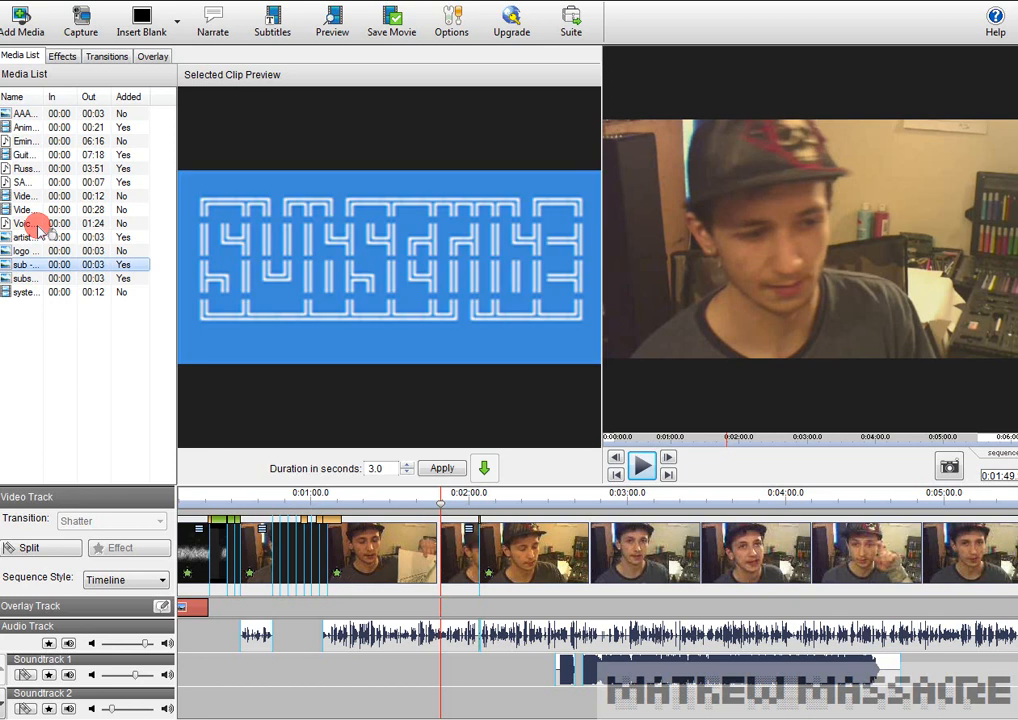
{"action": "left_click", "coordinate": [35, 224]}
{"action": "left_click", "coordinate": [35, 172]}
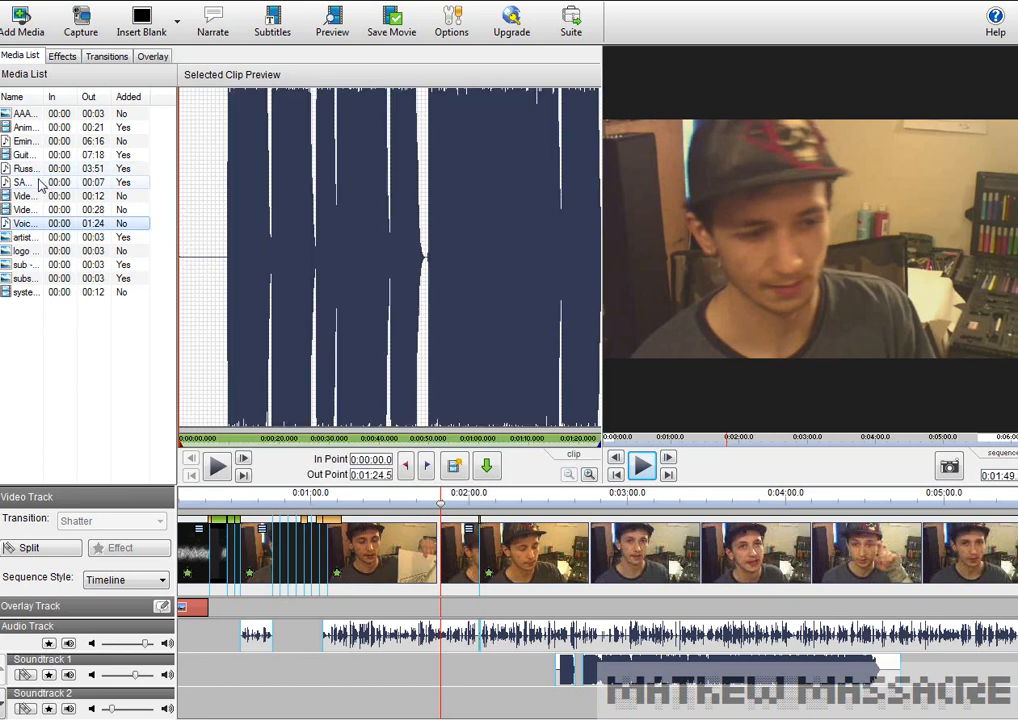
{"action": "left_click", "coordinate": [40, 184]}
{"action": "left_click_drag", "start_coordinate": [40, 184], "coordinate": [420, 707]}
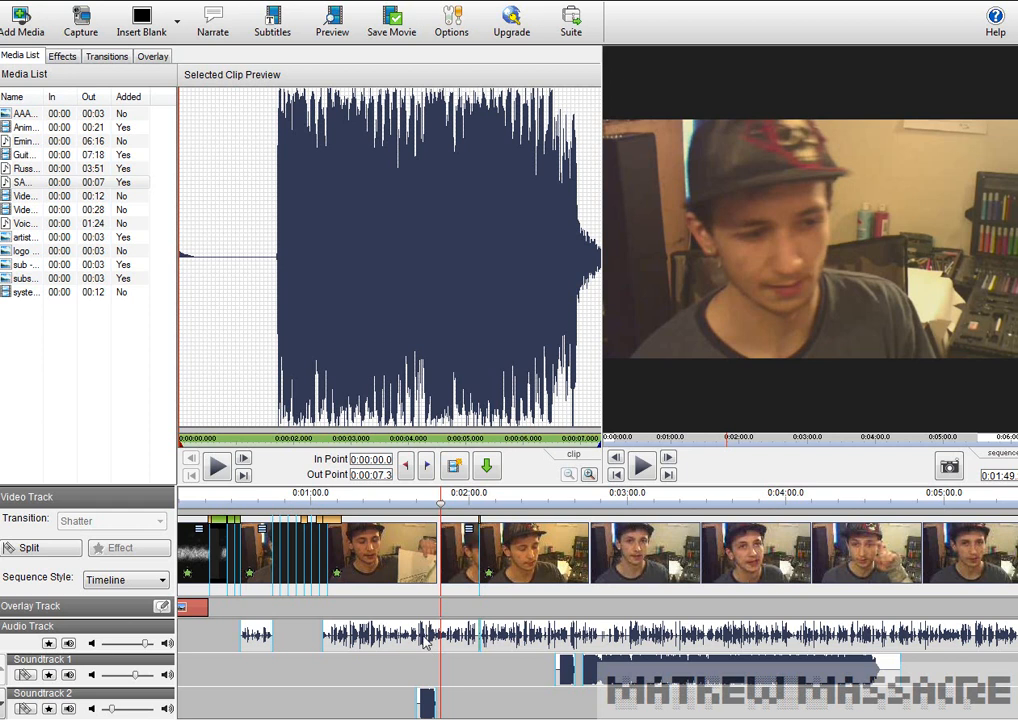
Unlink the audio of the clip that ends at about 2:04 and remove it from the sequence
{"action": "left_click_drag", "start_coordinate": [441, 504], "coordinate": [382, 516]}
{"action": "left_click", "coordinate": [470, 643]}
{"action": "right_click", "coordinate": [459, 642]}
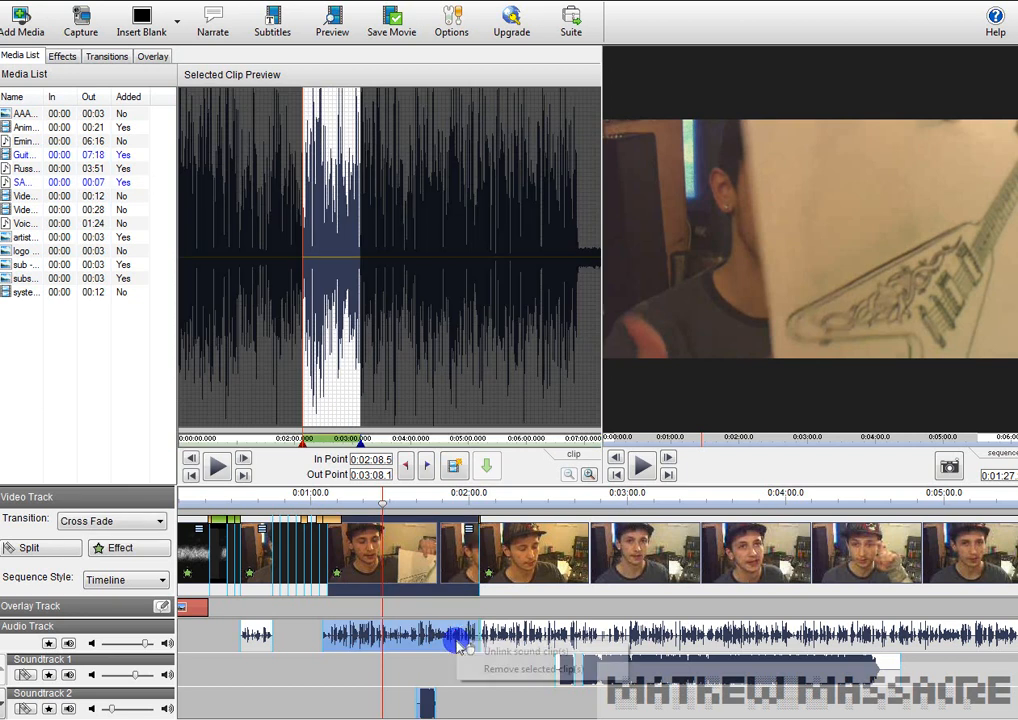
{"action": "left_click", "coordinate": [476, 653]}
{"action": "left_click_drag", "start_coordinate": [436, 635], "coordinate": [370, 713]}
{"action": "left_click", "coordinate": [366, 705]}
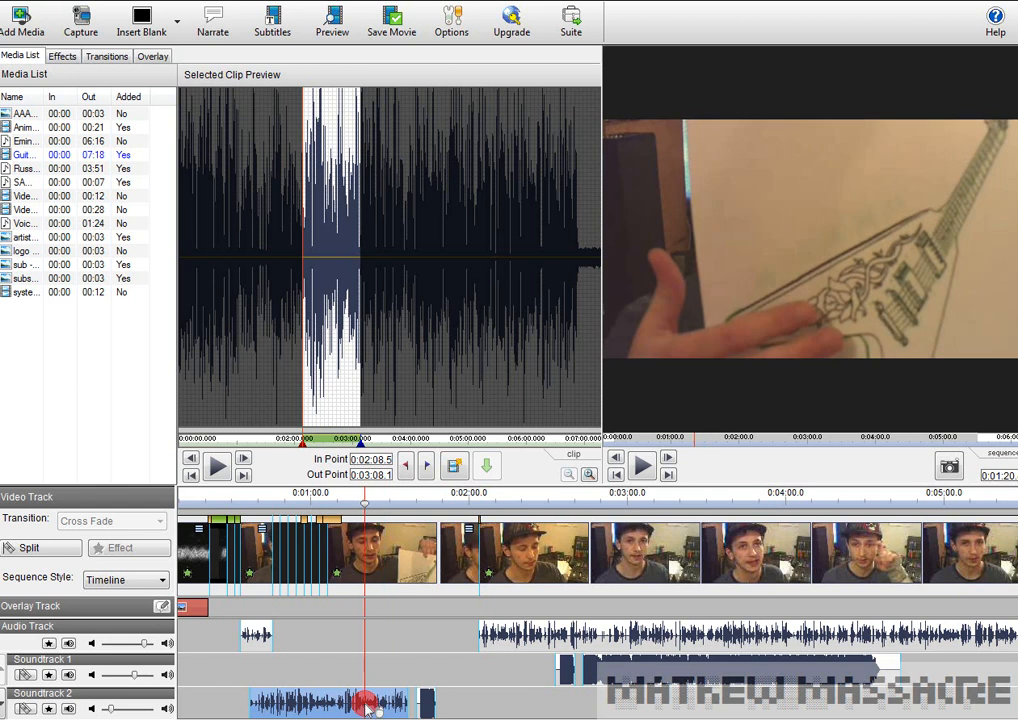
{"action": "right_click", "coordinate": [366, 704]}
{"action": "left_click", "coordinate": [431, 582]}
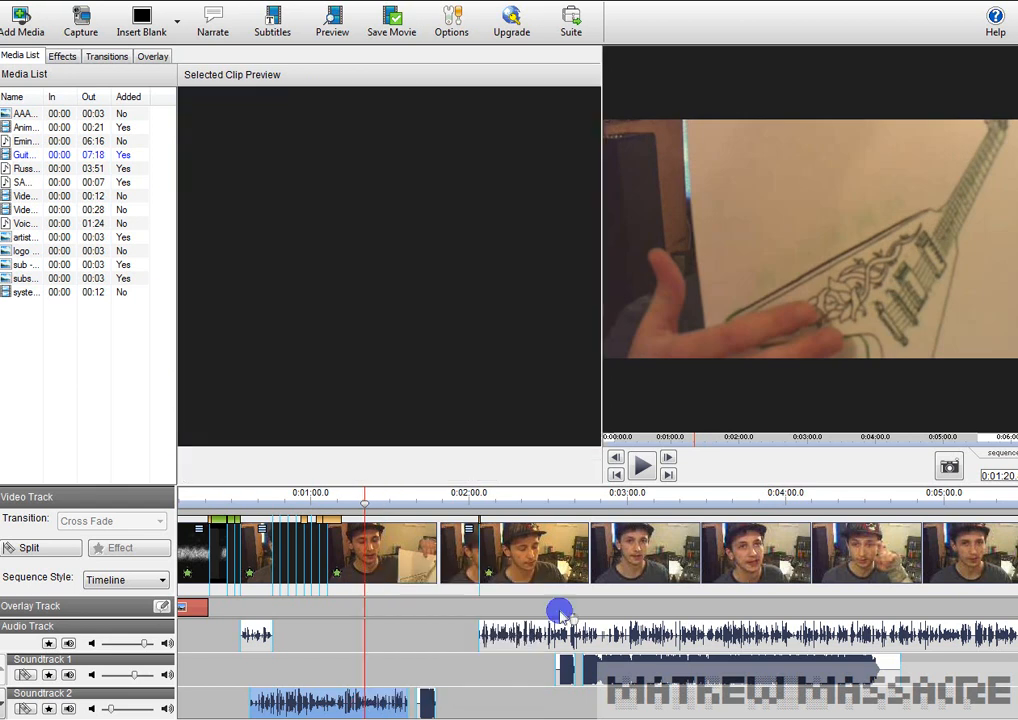
Unlink the audio of the last clip, which starts at about 2:04, and remove it from Soundtrack 2
{"action": "left_click", "coordinate": [585, 632]}
{"action": "right_click", "coordinate": [585, 632]}
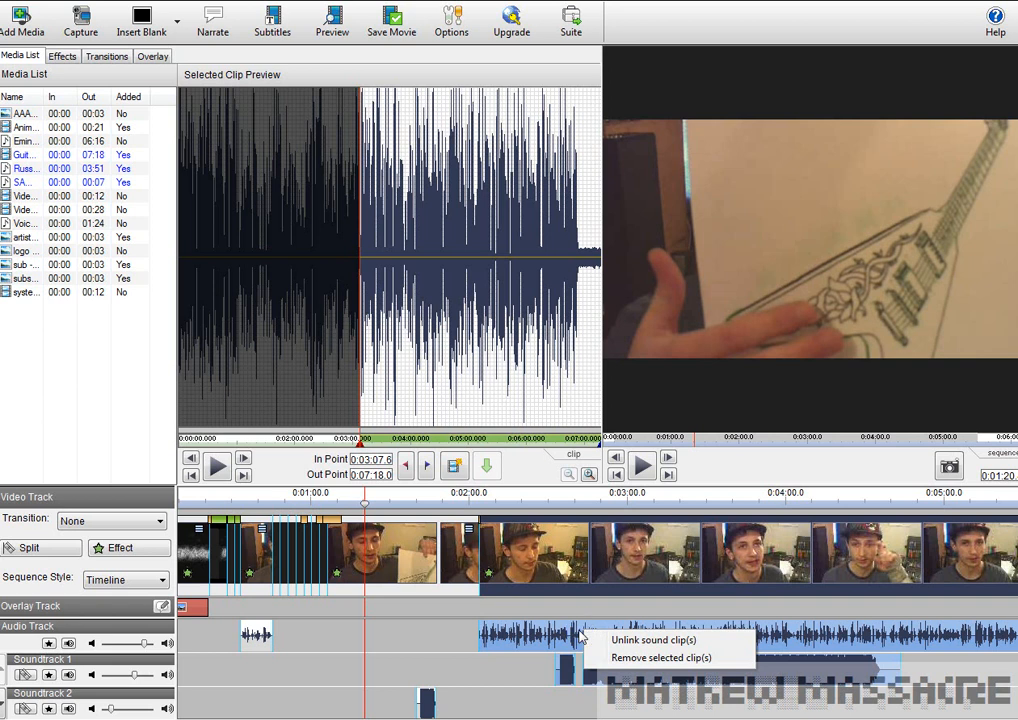
{"action": "left_click", "coordinate": [520, 553]}
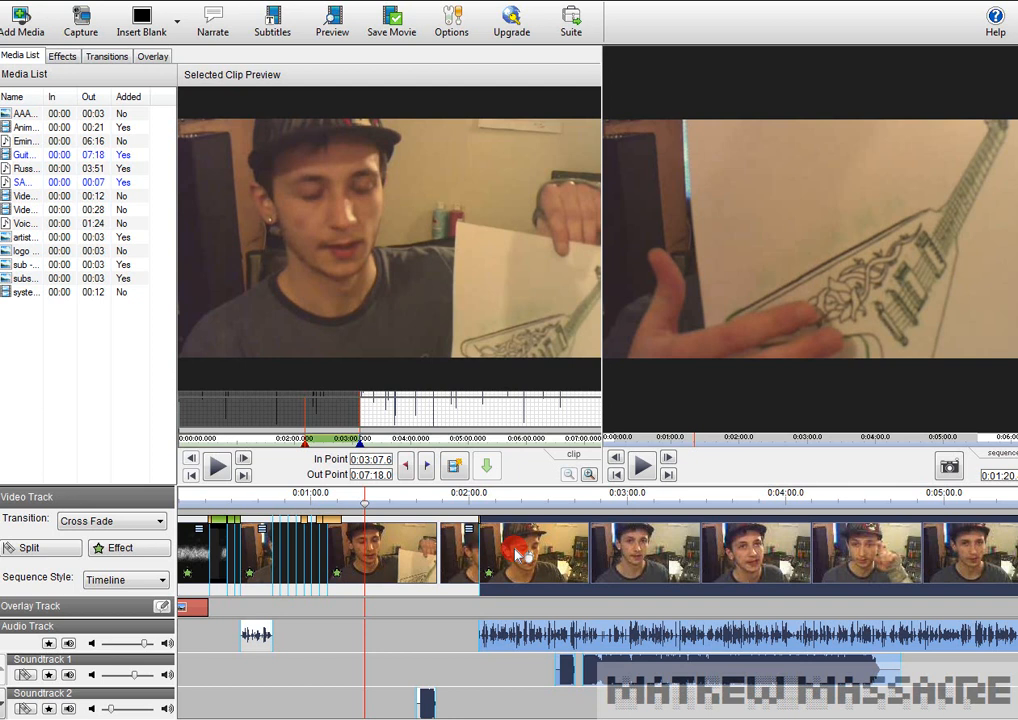
{"action": "left_click_drag", "start_coordinate": [516, 551], "coordinate": [533, 555]}
{"action": "left_click", "coordinate": [479, 537]}
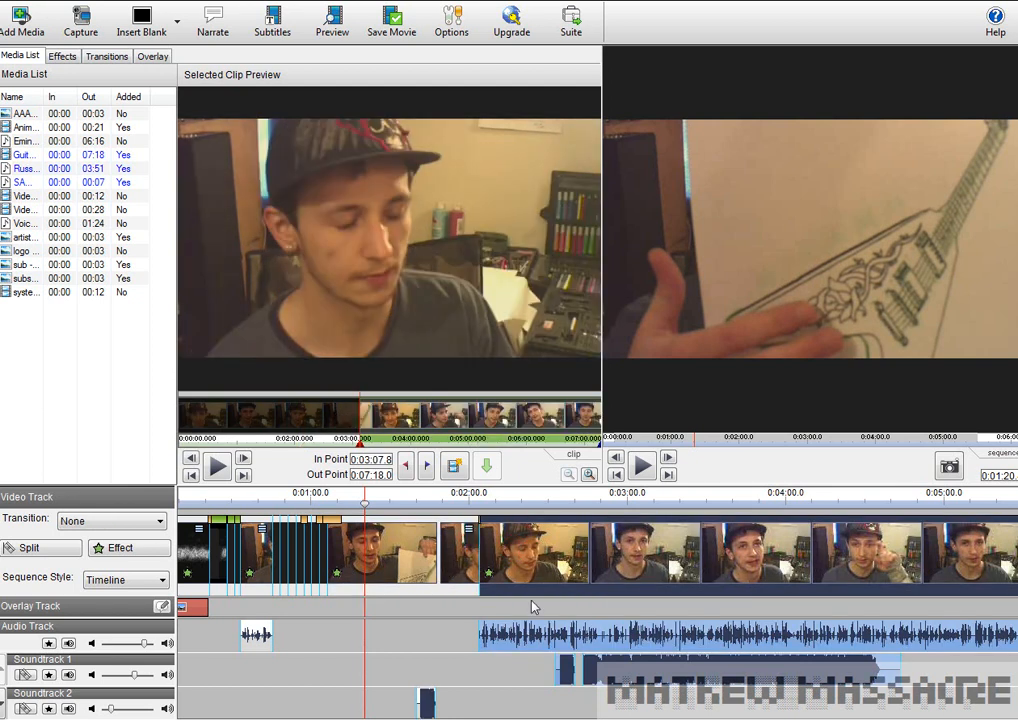
{"action": "right_click", "coordinate": [550, 630]}
{"action": "left_click", "coordinate": [573, 641]}
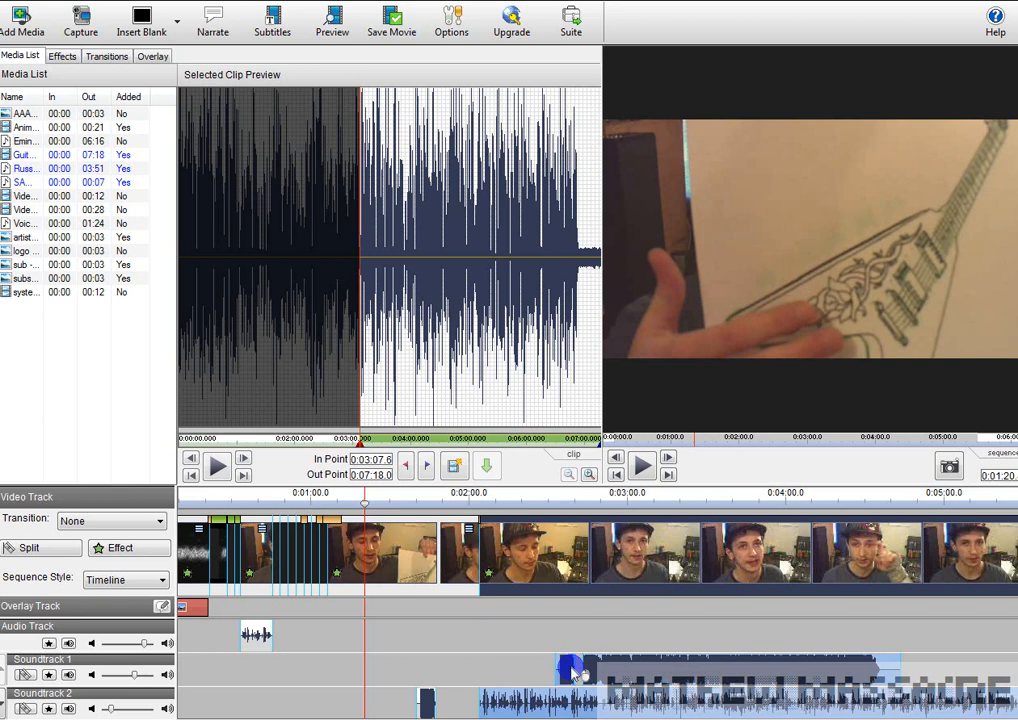
{"action": "left_click", "coordinate": [575, 707]}
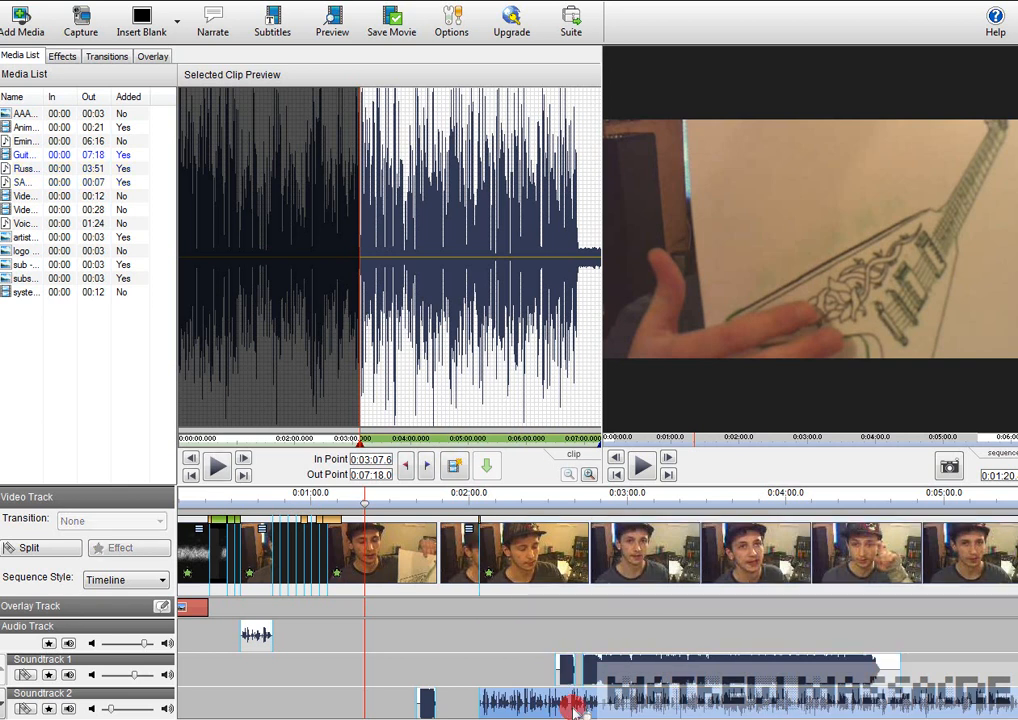
{"action": "right_click", "coordinate": [575, 707]}
{"action": "left_click", "coordinate": [633, 578]}
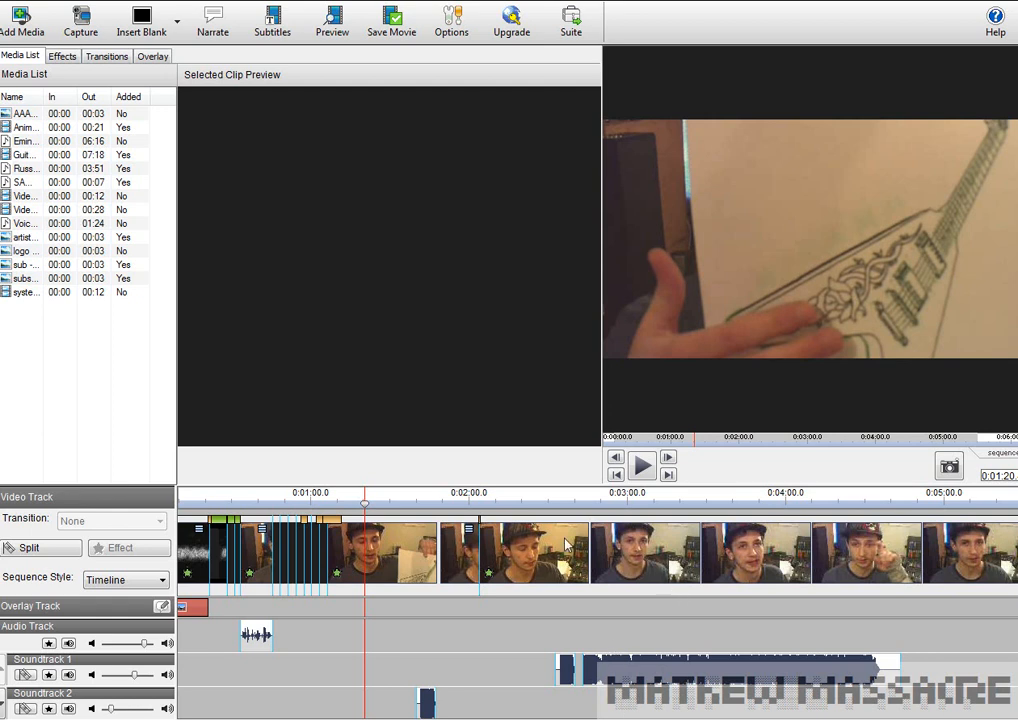
Scrub through the sequence between about 1:59 and 3:06 to review the clips without their original audio
{"action": "left_click_drag", "start_coordinate": [364, 513], "coordinate": [578, 510]}
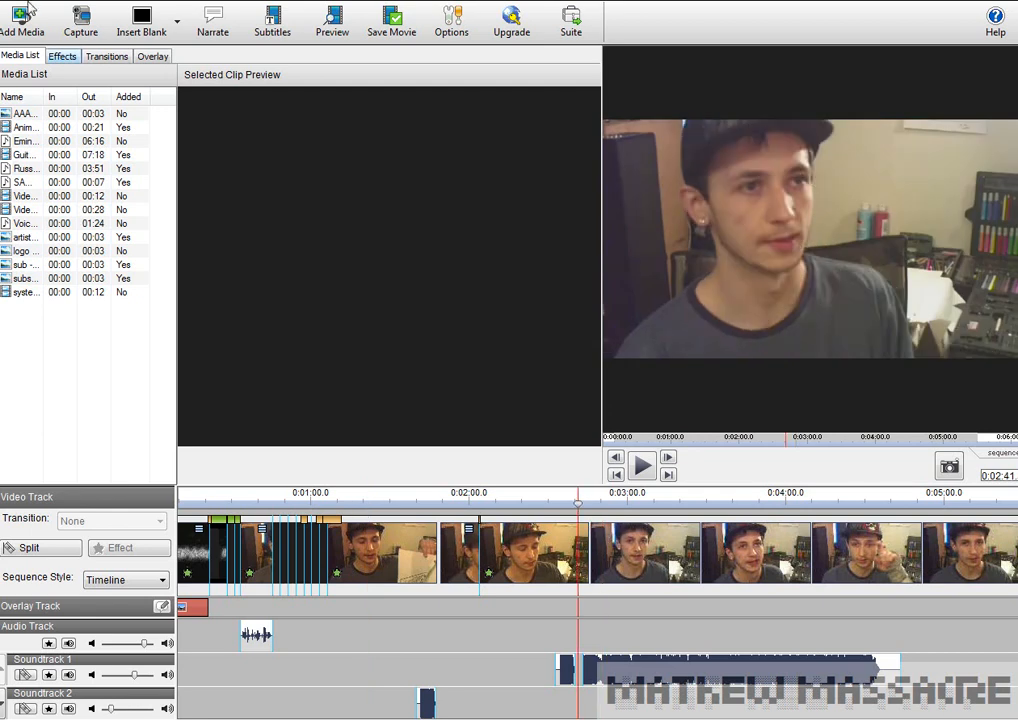
{"action": "left_click", "coordinate": [31, 0]}
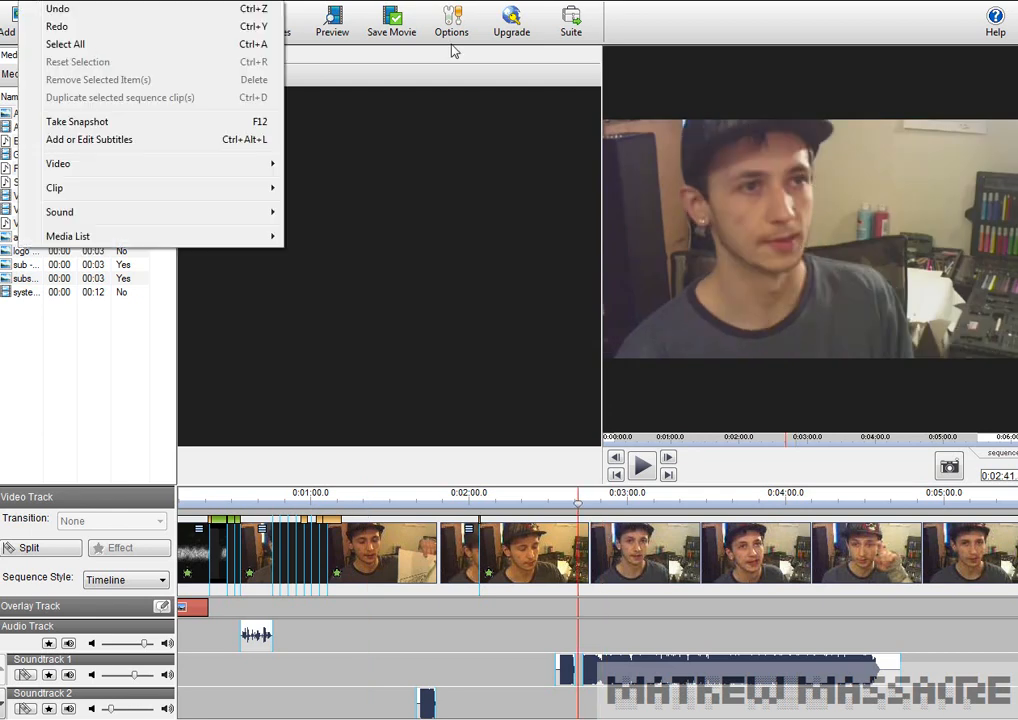
{"action": "left_click", "coordinate": [516, 151]}
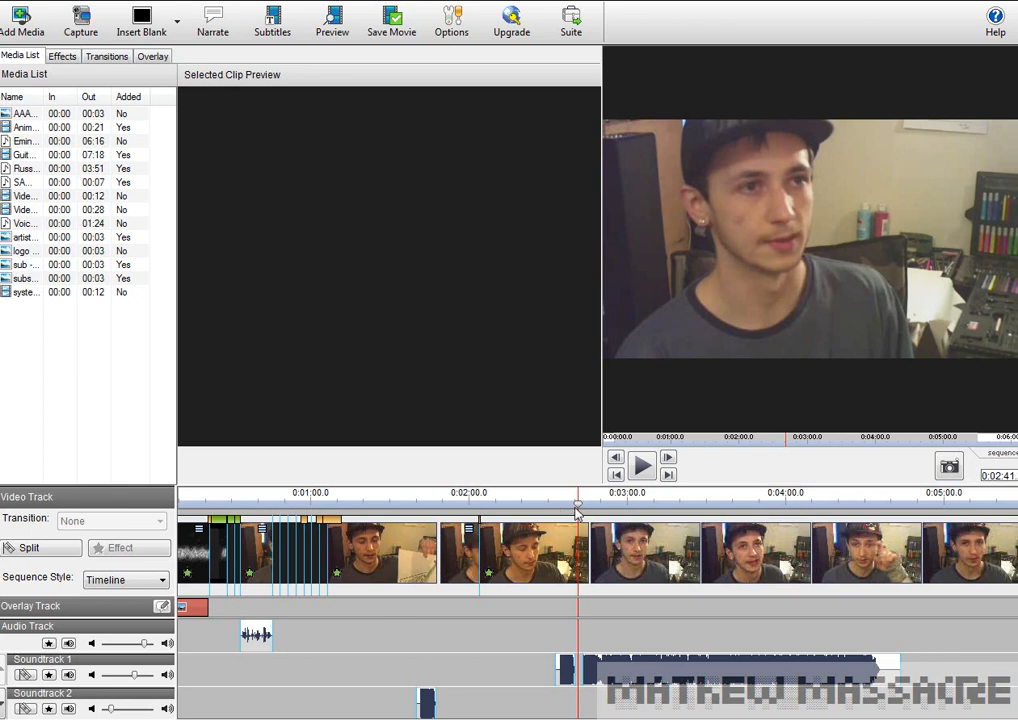
{"action": "left_click_drag", "start_coordinate": [577, 512], "coordinate": [467, 515]}
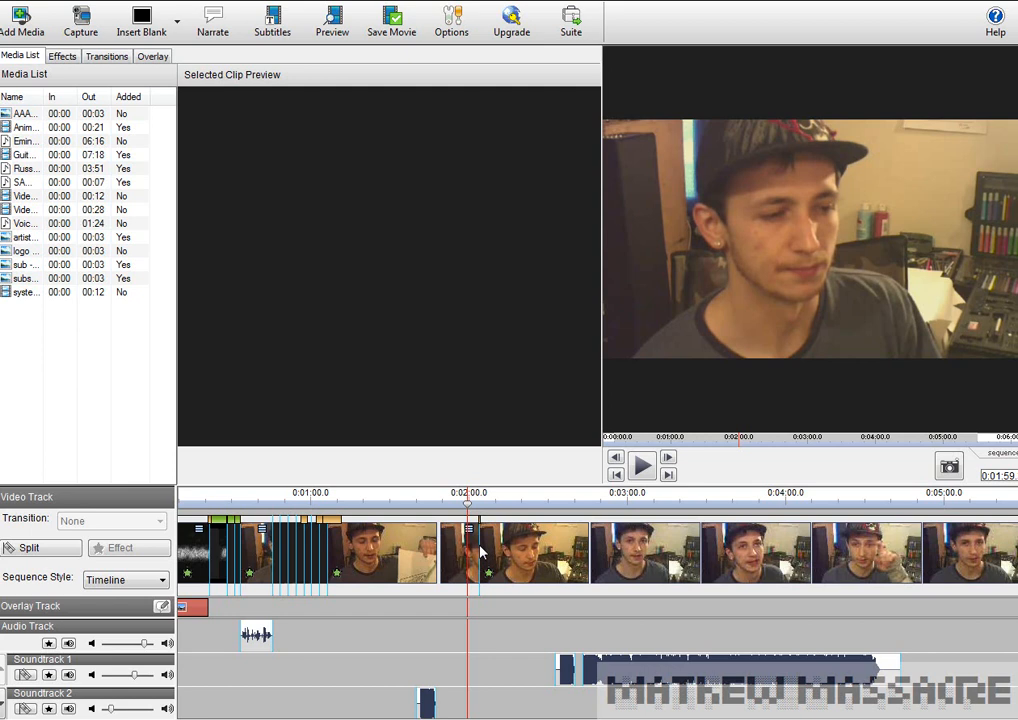
{"action": "left_click", "coordinate": [641, 563]}
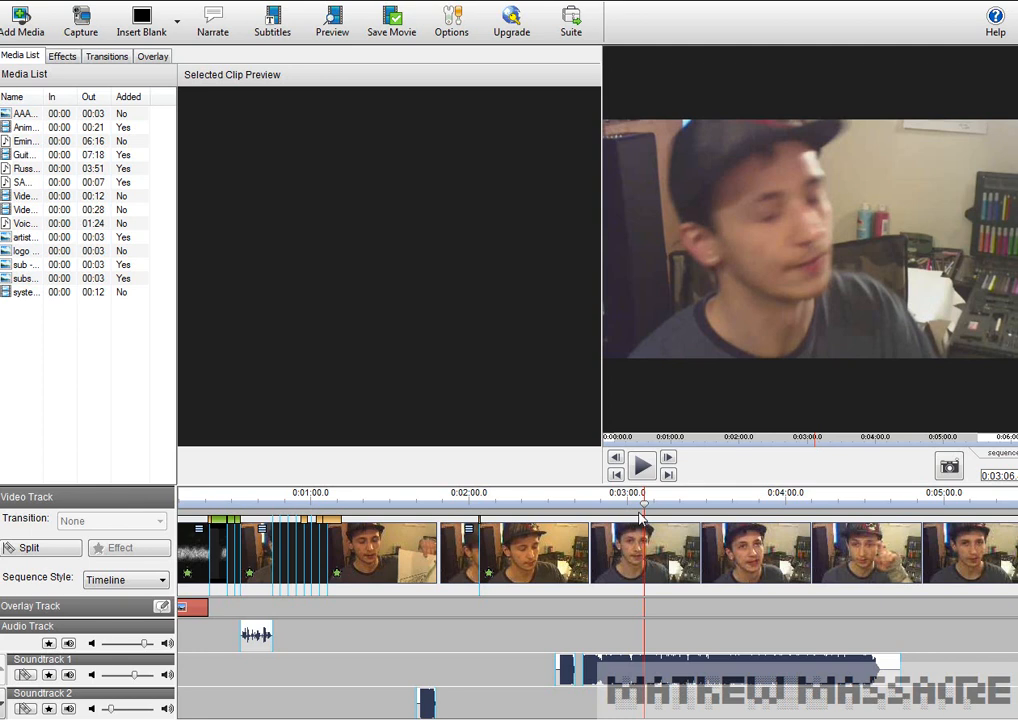
{"action": "left_click_drag", "start_coordinate": [641, 512], "coordinate": [526, 513]}
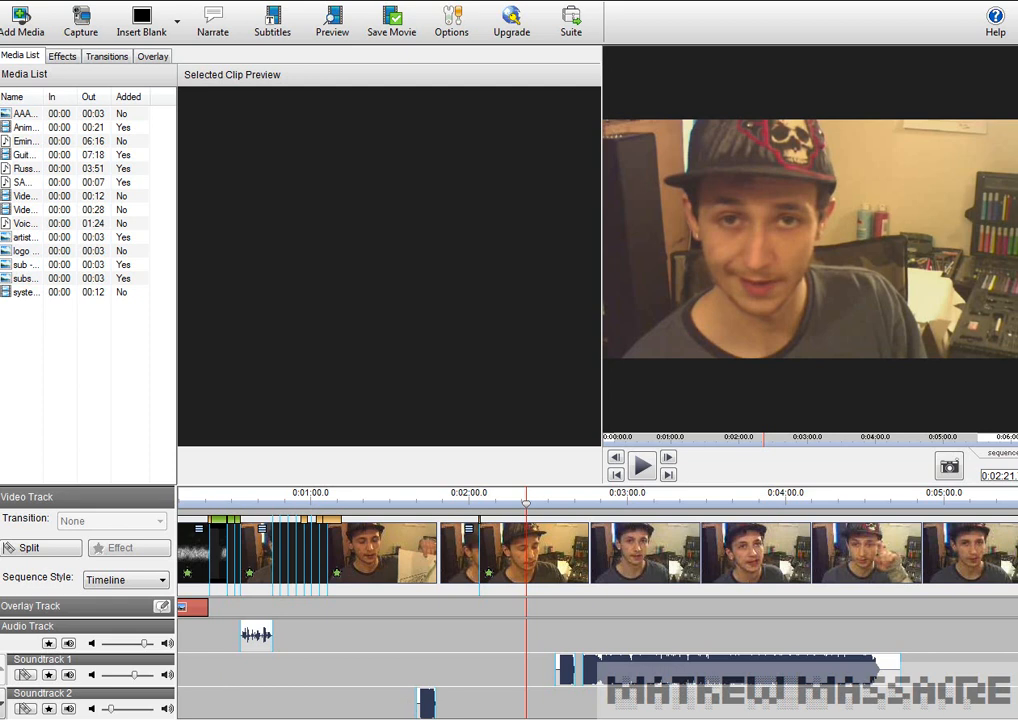
Switch to the Debut Professional screen recorder window
{"action": "mouse_move", "coordinate": [514, 719]}
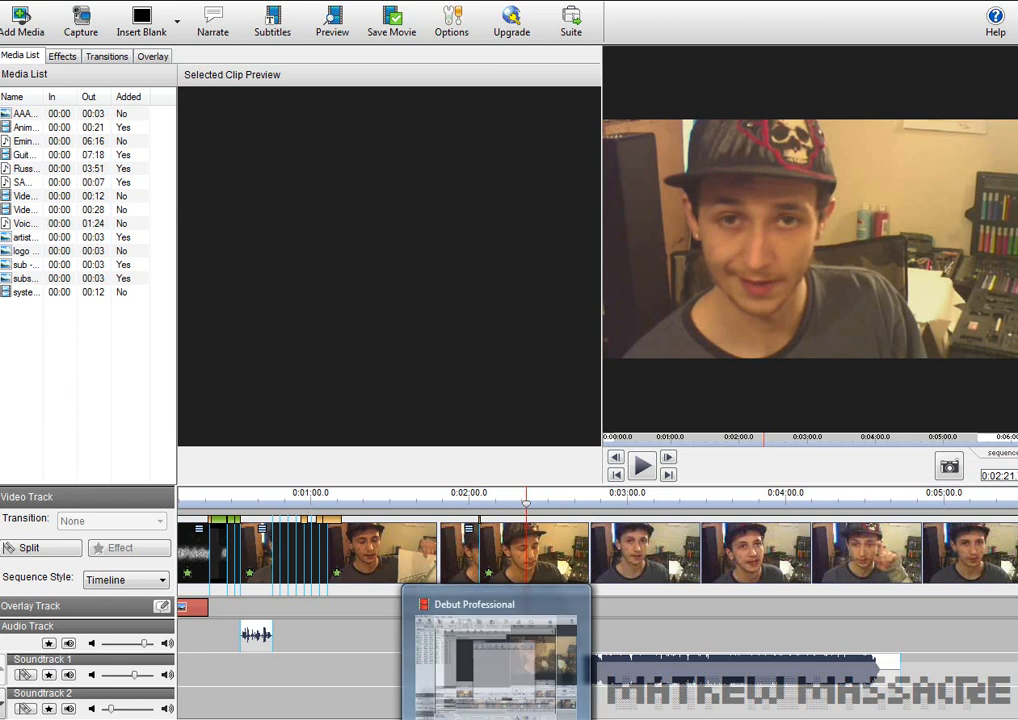
{"action": "mouse_move", "coordinate": [462, 660]}
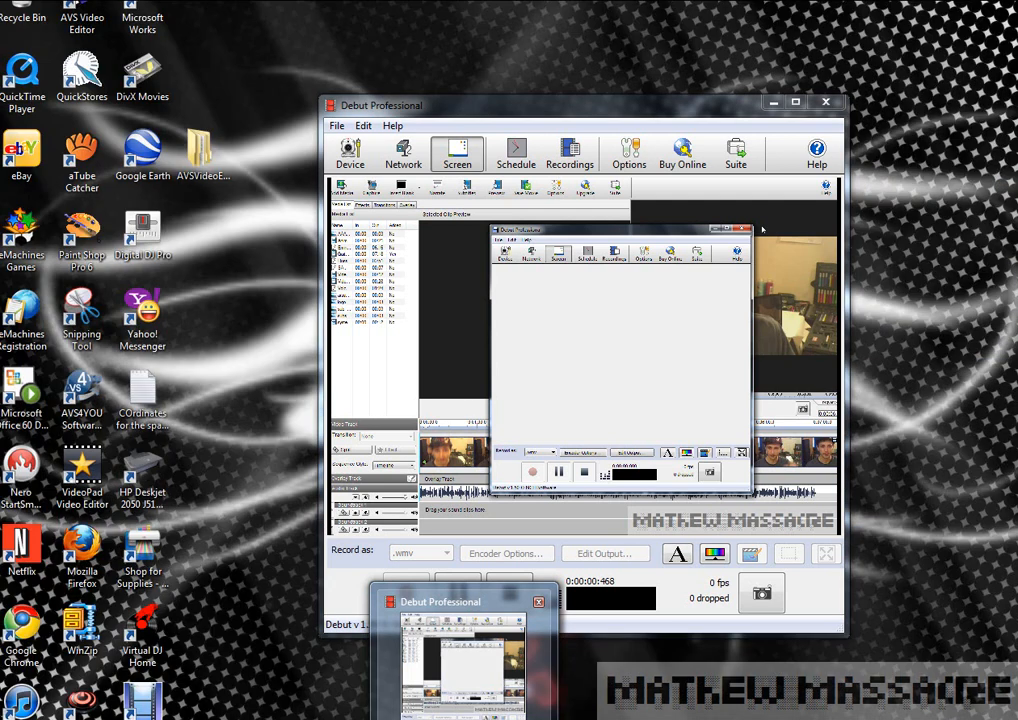
{"action": "left_click", "coordinate": [471, 604]}
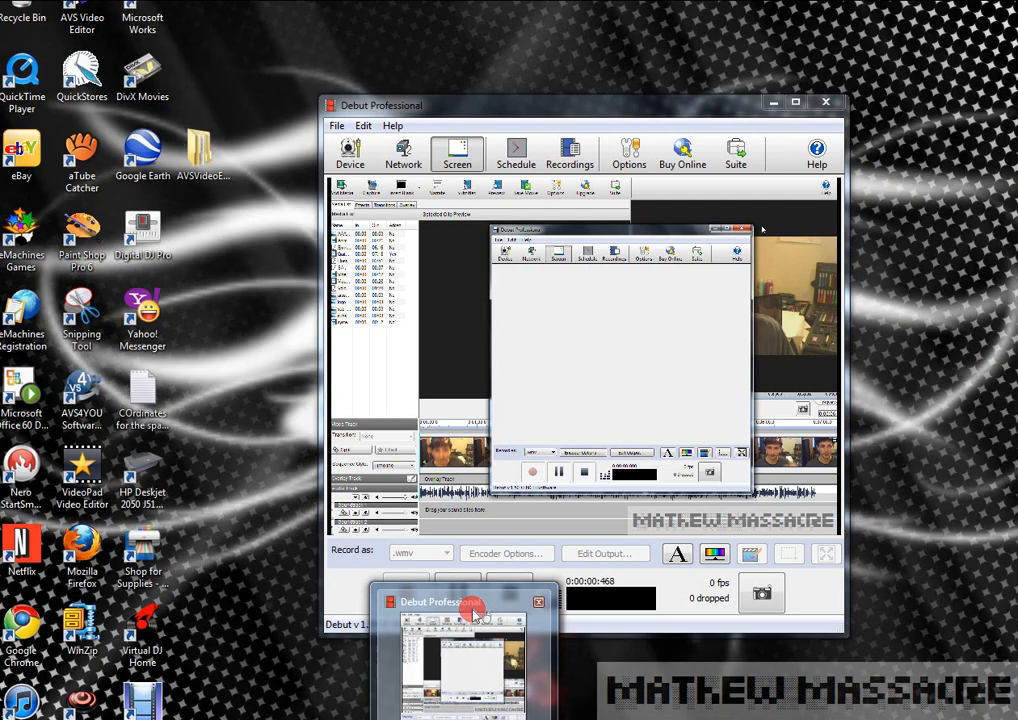